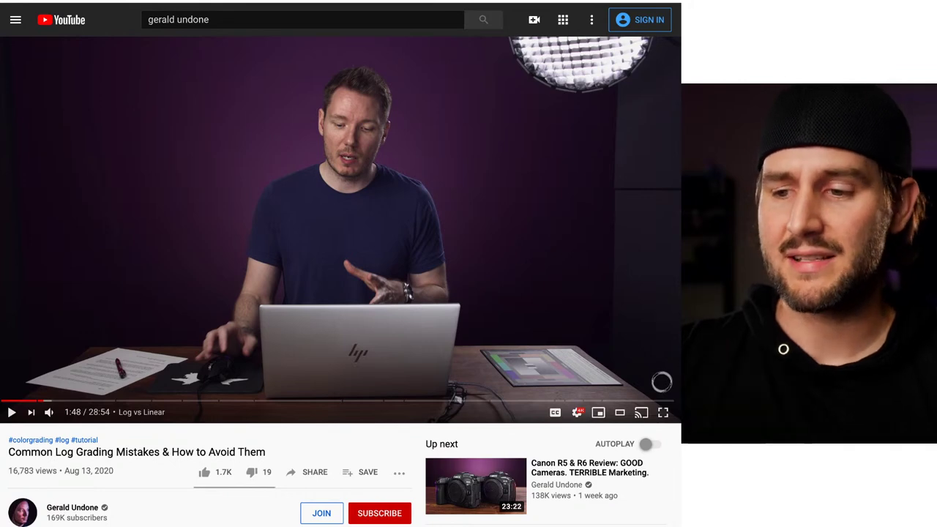
- Play a short passage of the Common Log Grading Mistakes video and pause it
{"action": "key", "text": "space"}
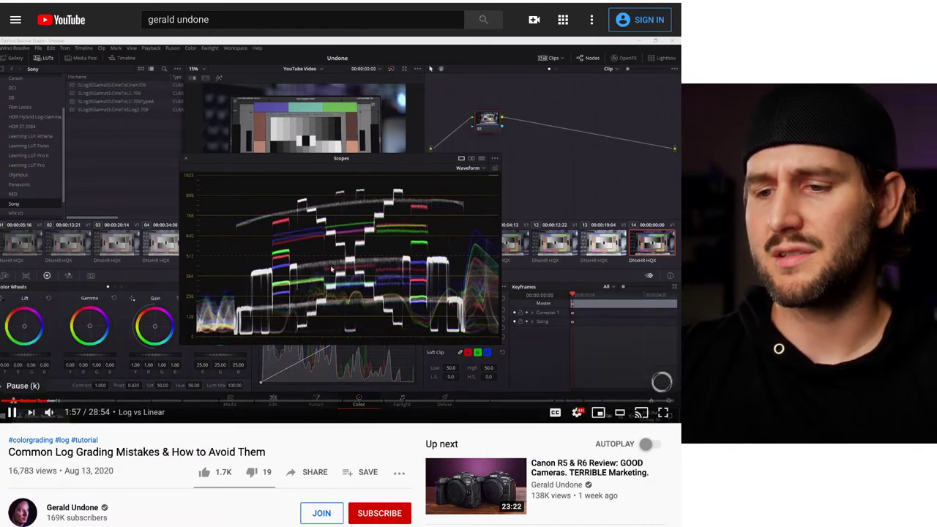
{"action": "left_click", "coordinate": [12, 412]}
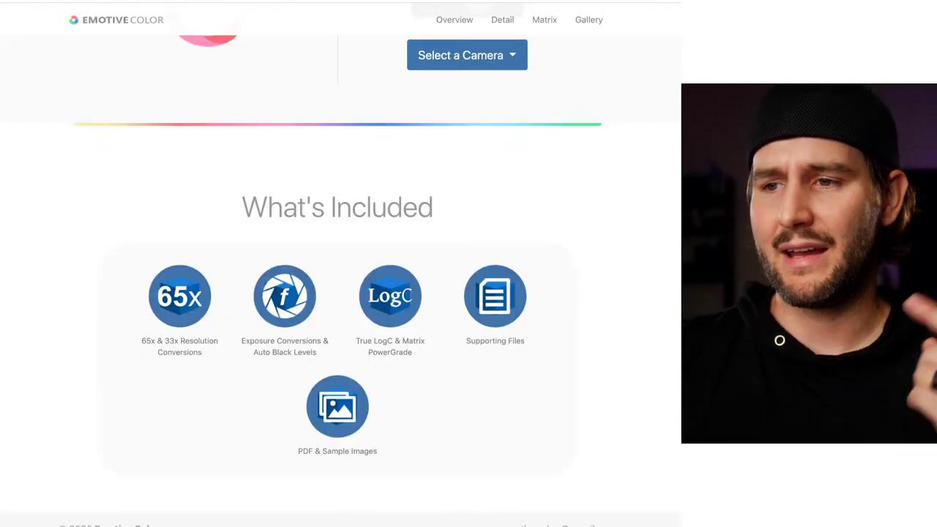
- View the list of cameras supported by Emotive Color's precision color conversion and close it
{"action": "scroll", "coordinate": [337, 263], "scroll_direction": "up", "scroll_amount": 2}
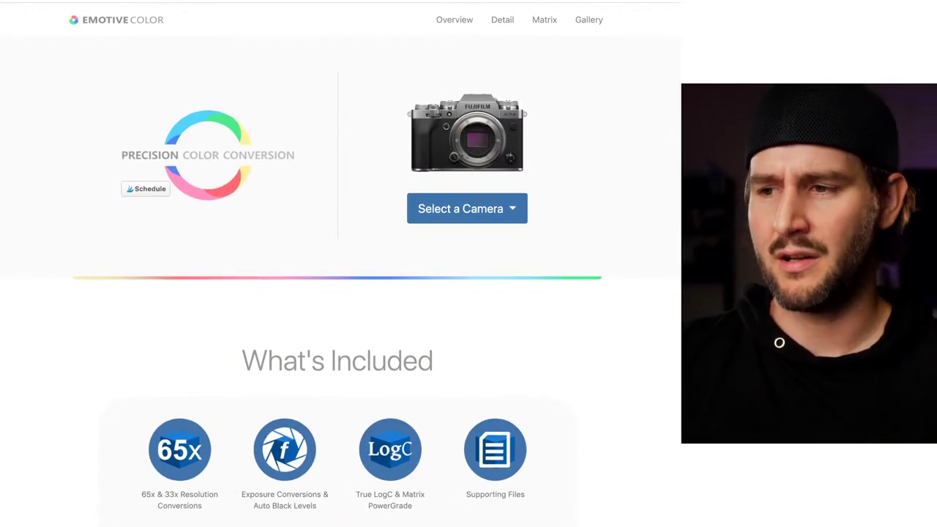
{"action": "left_click", "coordinate": [467, 209]}
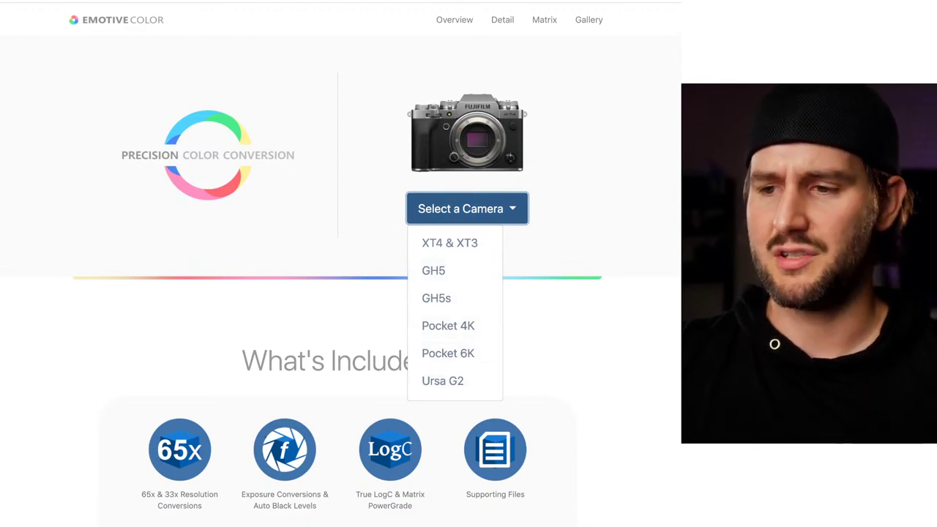
{"action": "key", "text": "Escape"}
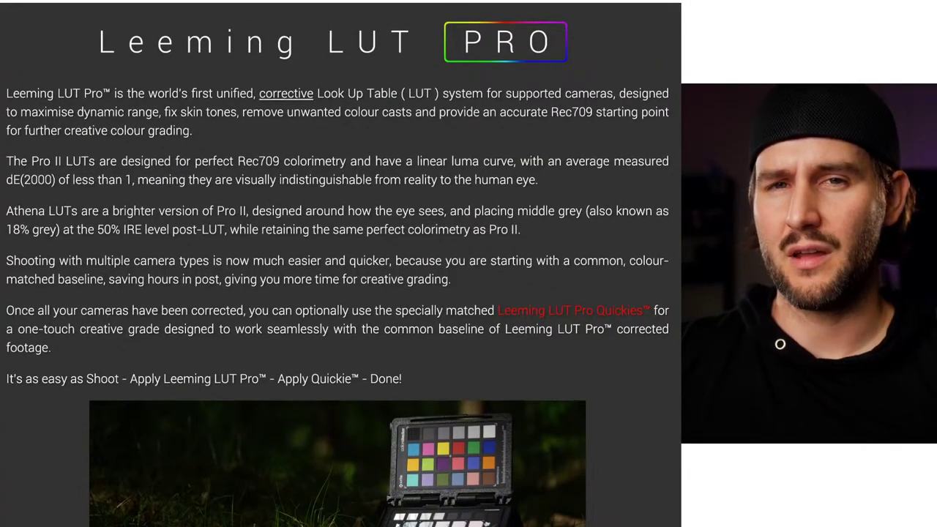
- Look through the Leeming LUT Pro page down to its camera-specific LUT packs
{"action": "scroll", "coordinate": [339, 265], "scroll_direction": "down", "scroll_amount": 15}
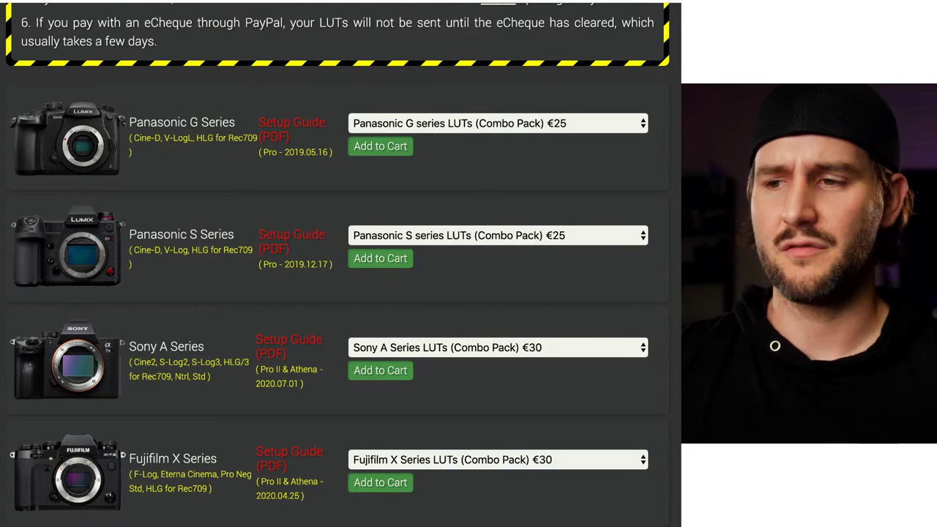
{"action": "scroll", "coordinate": [340, 264], "scroll_direction": "up", "scroll_amount": 15}
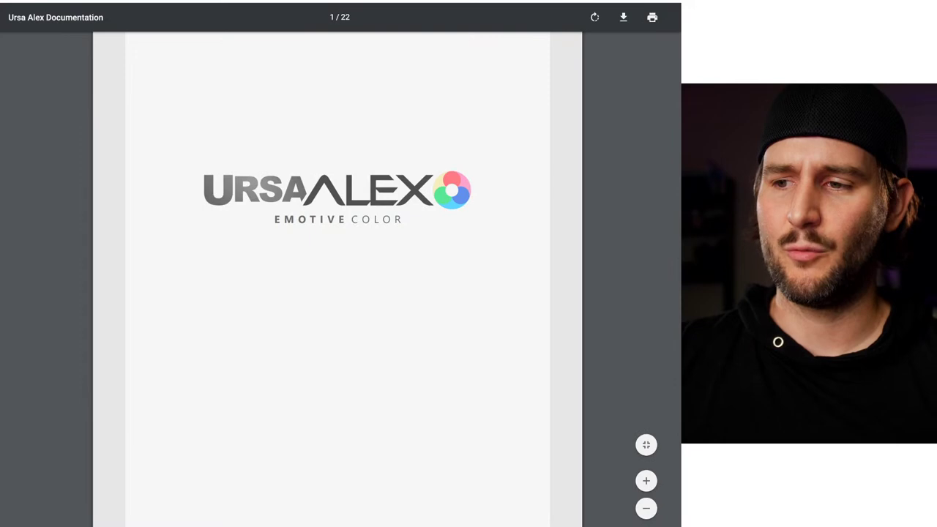
- Read the introduction of the Ursa Alex documentation, focusing on the Theatrical Scale, High Scale and LogC variations
{"action": "scroll", "coordinate": [336, 279], "scroll_direction": "down", "scroll_amount": 10}
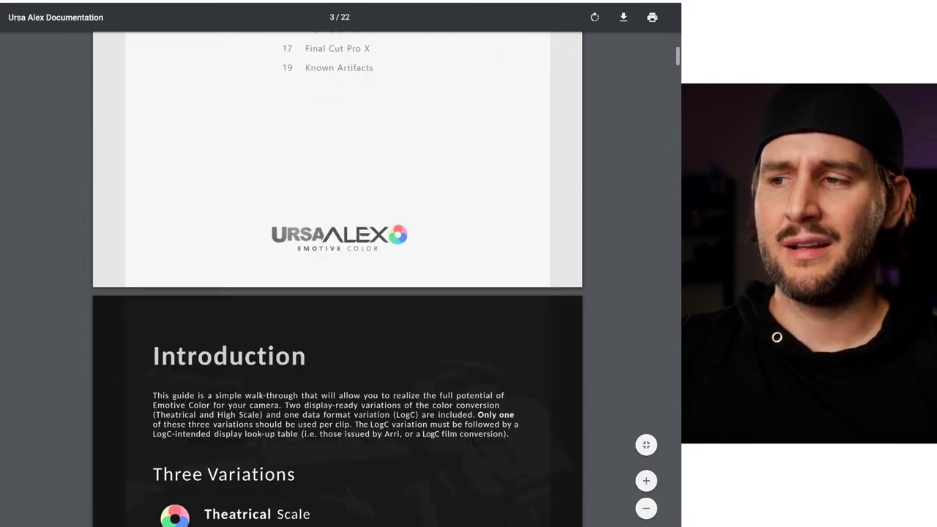
{"action": "scroll", "coordinate": [336, 278], "scroll_direction": "down", "scroll_amount": 7}
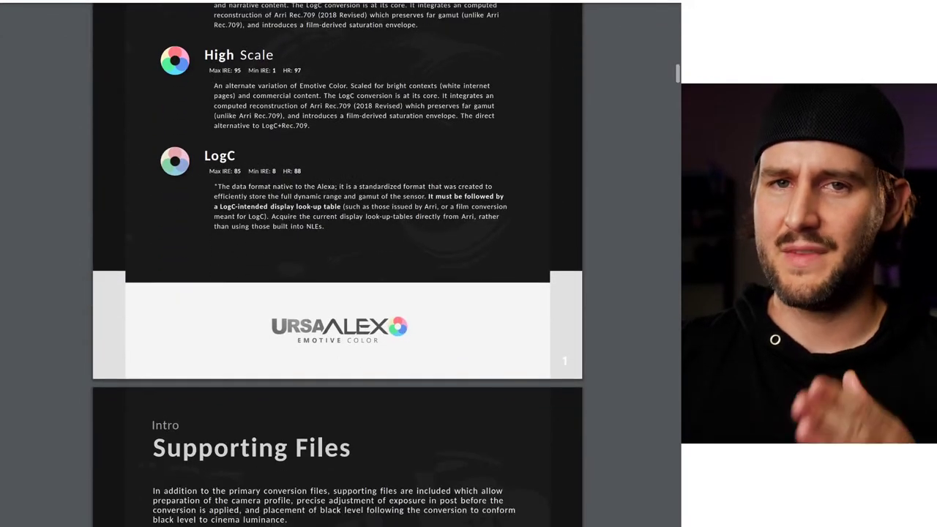
{"action": "scroll", "coordinate": [337, 278], "scroll_direction": "up", "scroll_amount": 5}
{"action": "scroll", "coordinate": [337, 278], "scroll_direction": "down", "scroll_amount": 2}
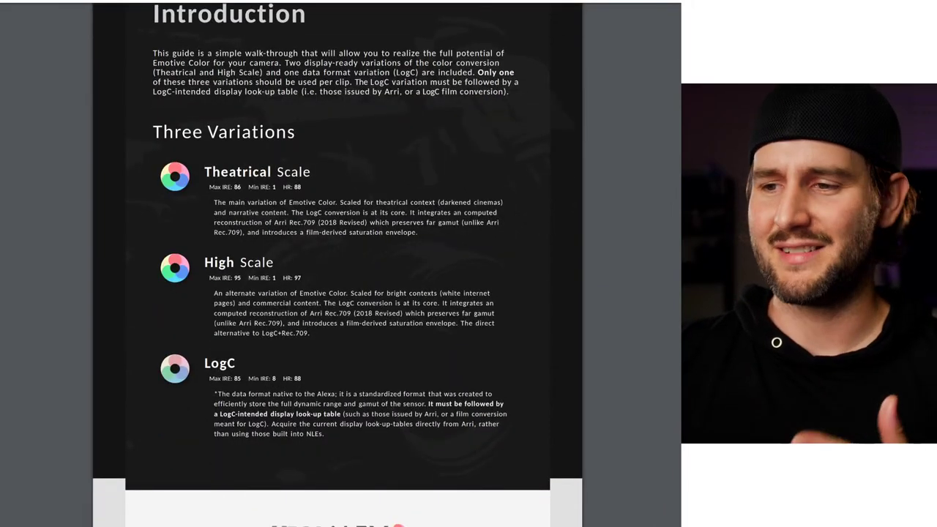
{"action": "scroll", "coordinate": [337, 278], "scroll_direction": "up", "scroll_amount": 1}
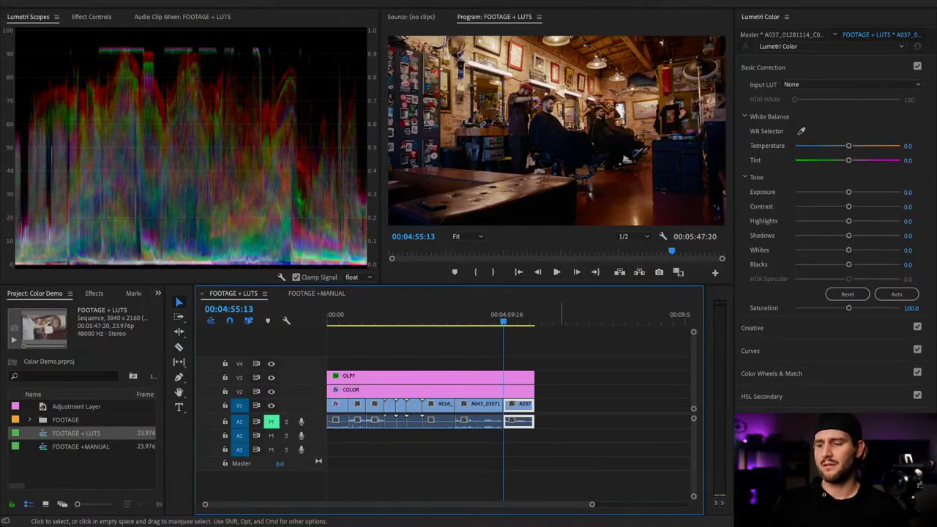
- Step back clip by clip from the last clip to the start of the FOOTAGE + LUTS sequence
{"action": "left_click", "coordinate": [571, 409]}
{"action": "key", "text": "Up"}
{"action": "key", "text": "Up"}
{"action": "key", "text": "Up"}
{"action": "key", "text": "Up"}
{"action": "key", "text": "Up"}
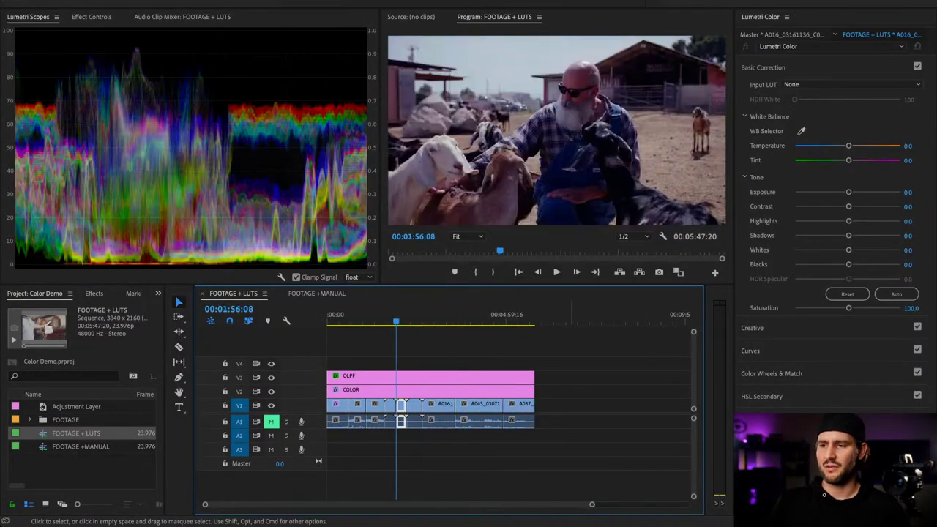
{"action": "key", "text": "Up"}
{"action": "key", "text": "Up"}
{"action": "key", "text": "Up"}
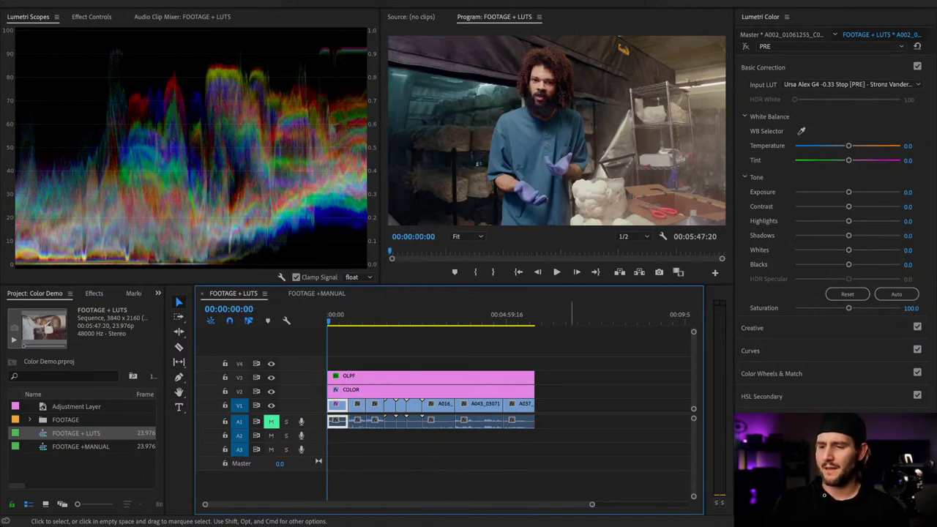
- Preview the footage near the sequence start and hide the V3 and V2 tracks holding the OLPF and COLOR adjustment layers
{"action": "left_click_drag", "start_coordinate": [331, 315], "coordinate": [416, 315]}
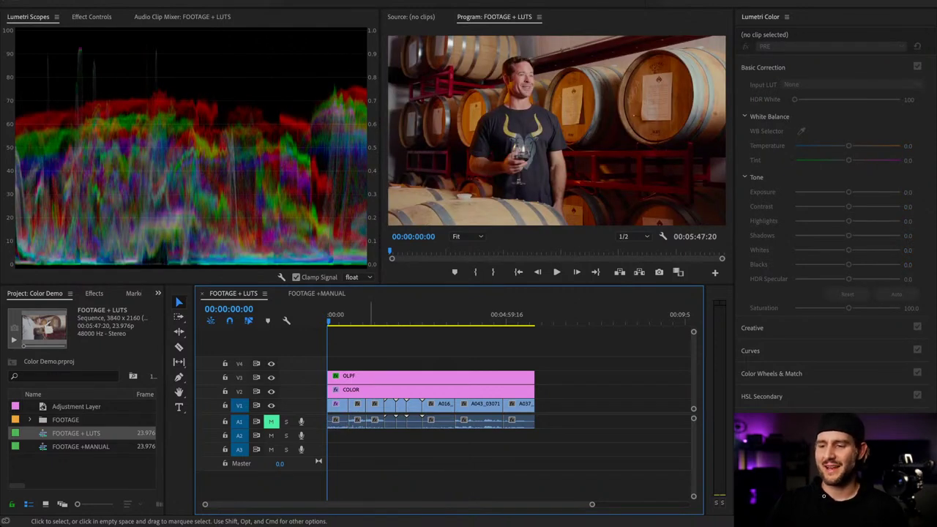
{"action": "left_click_drag", "start_coordinate": [337, 315], "coordinate": [329, 314]}
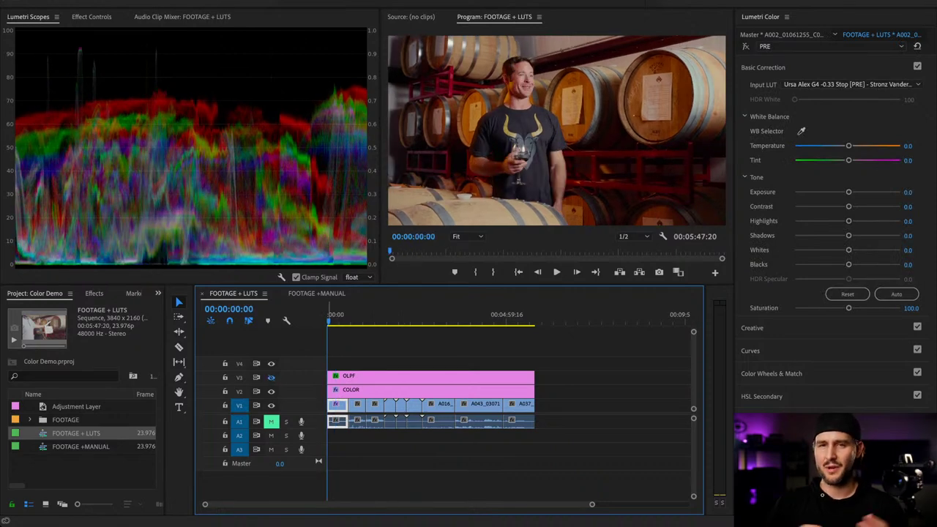
{"action": "left_click", "coordinate": [271, 391]}
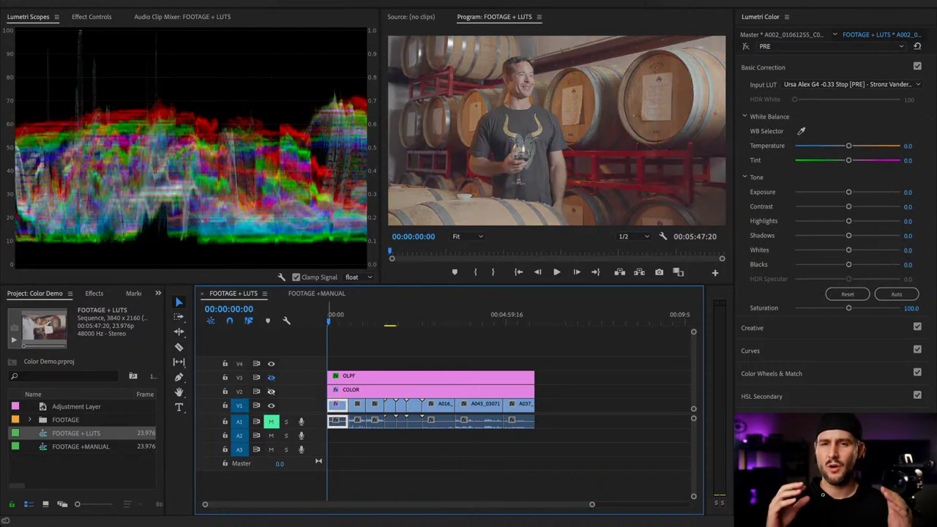
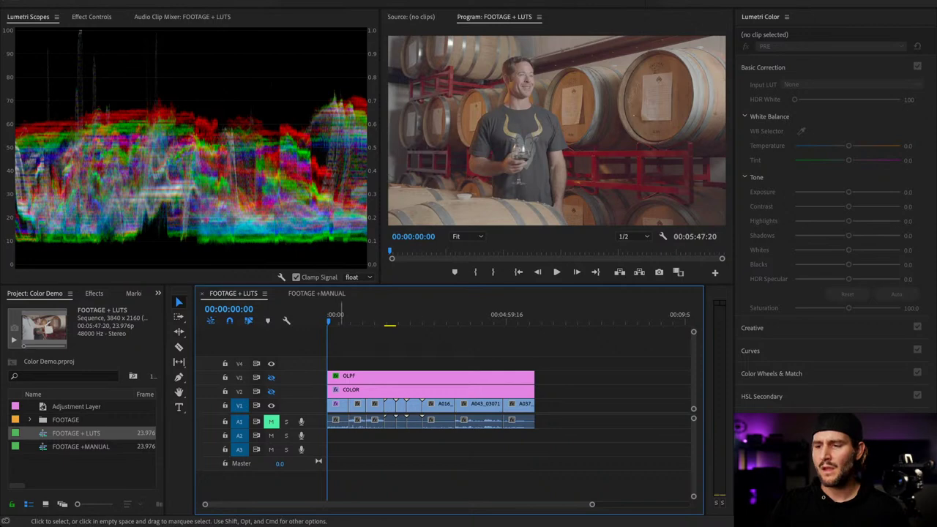
- Show the COLOR adjustment layer's Lumetri Color (PRE) effect settings, and glance at the Ursa Alex documentation
{"action": "left_click", "coordinate": [341, 405]}
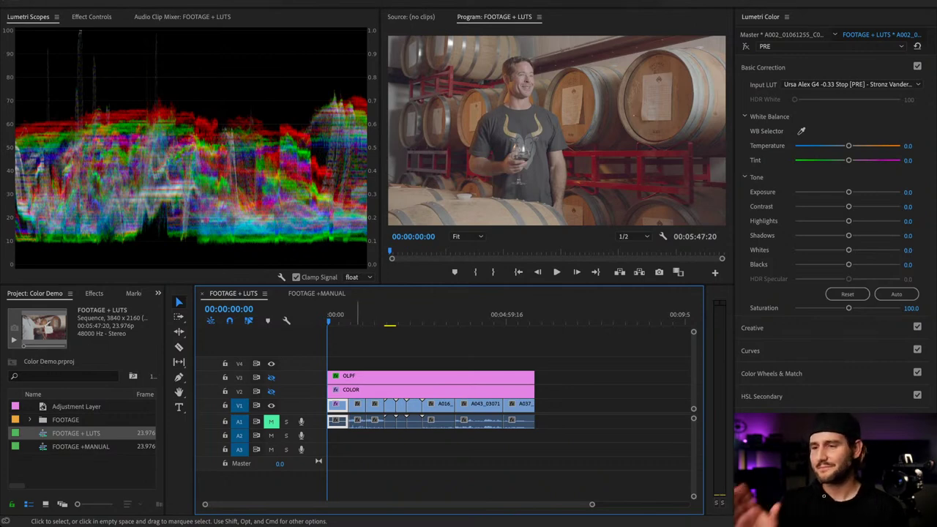
{"action": "left_click", "coordinate": [347, 391]}
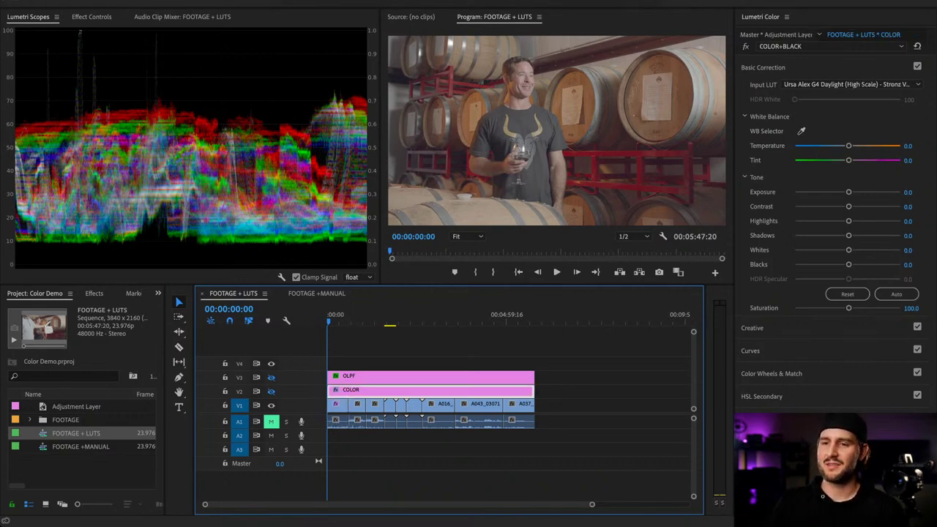
{"action": "left_click", "coordinate": [91, 17]}
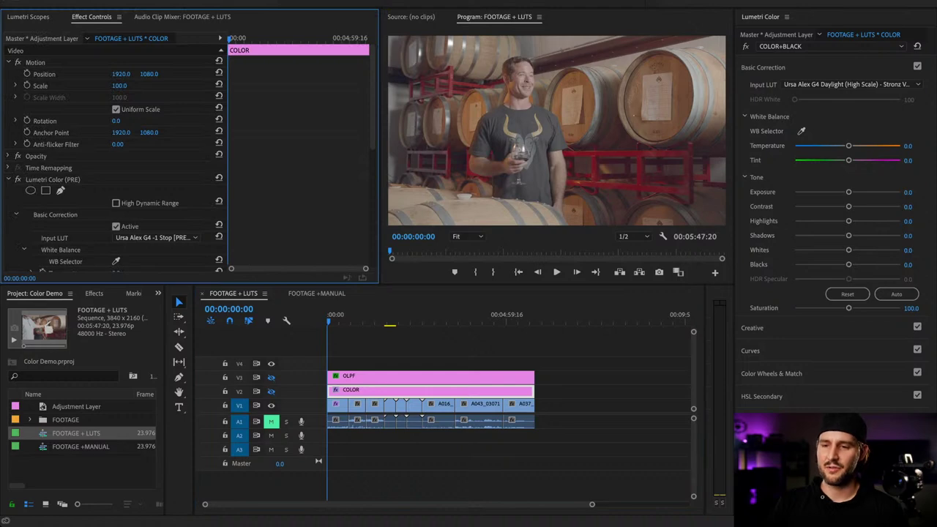
{"action": "left_click", "coordinate": [53, 180]}
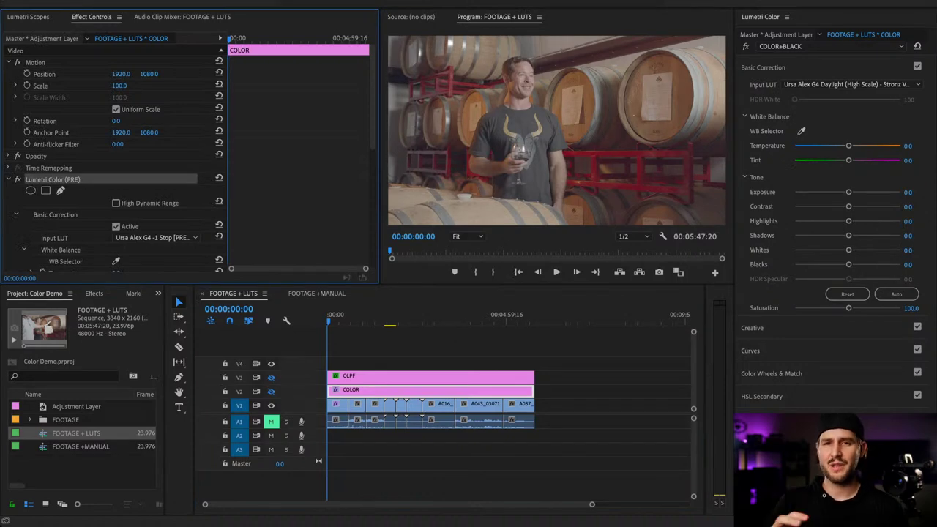
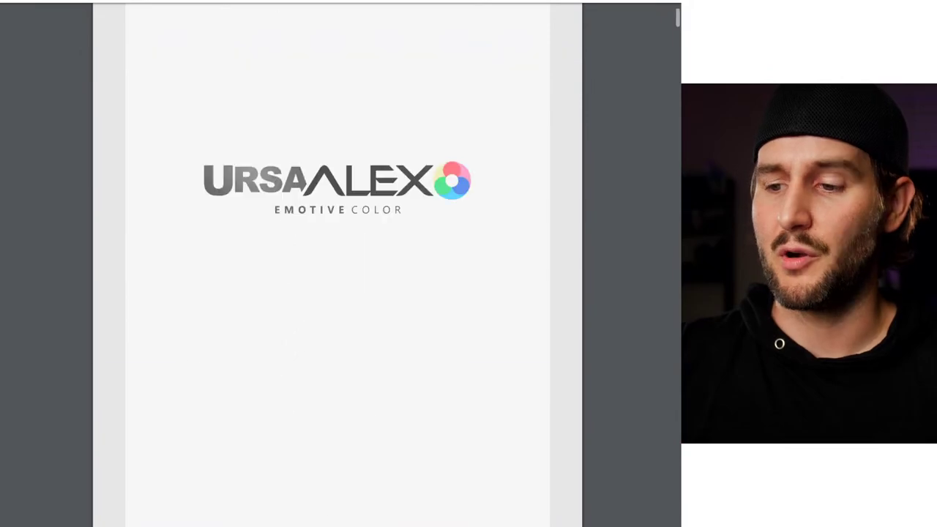
{"action": "scroll", "coordinate": [337, 263], "scroll_direction": "down", "scroll_amount": 4}
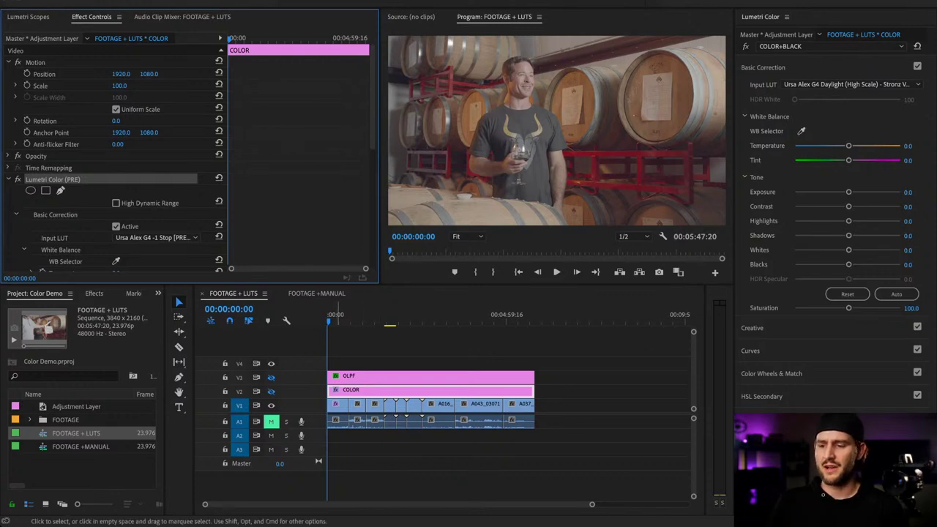
- Turn on the Lumetri Color (PRE) effect of the first V1 clip and expand it to its input LUT
{"action": "left_click", "coordinate": [338, 405]}
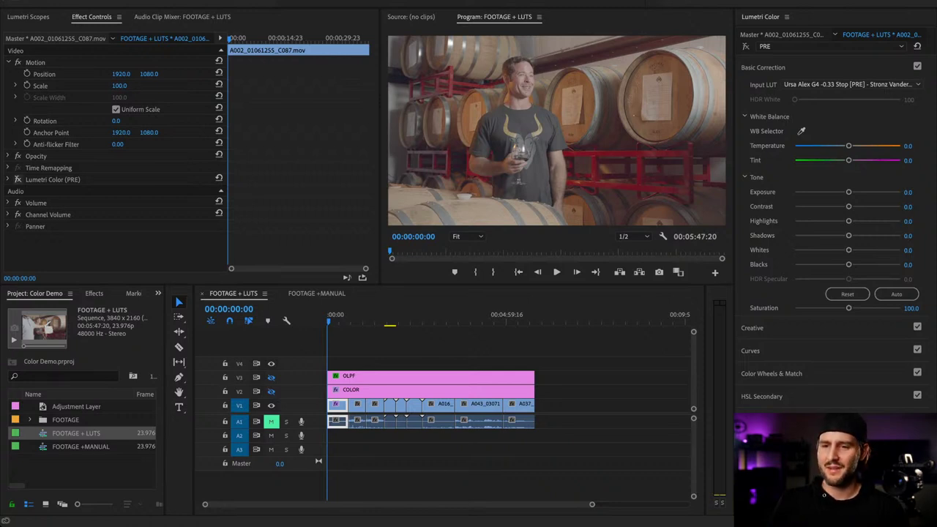
{"action": "left_click", "coordinate": [18, 179]}
{"action": "left_click", "coordinate": [8, 179]}
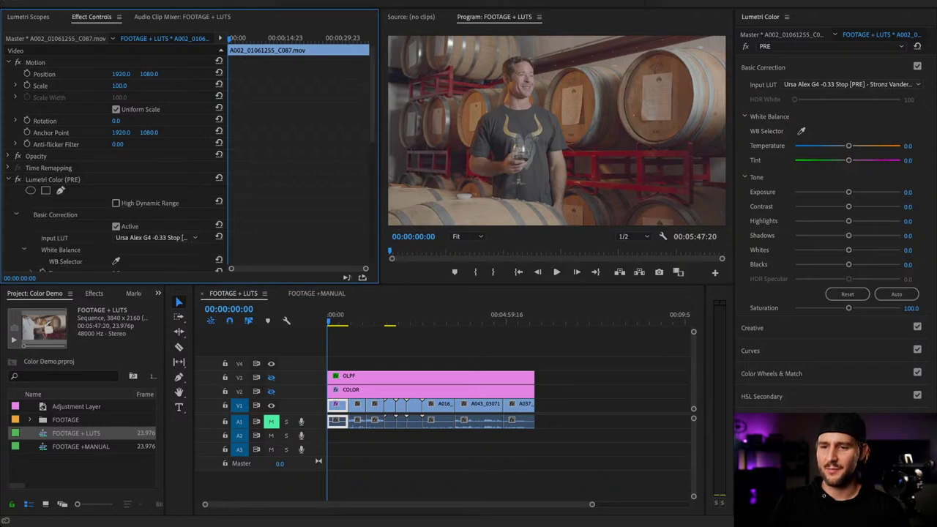
{"action": "scroll", "coordinate": [190, 157], "scroll_direction": "down", "scroll_amount": 3}
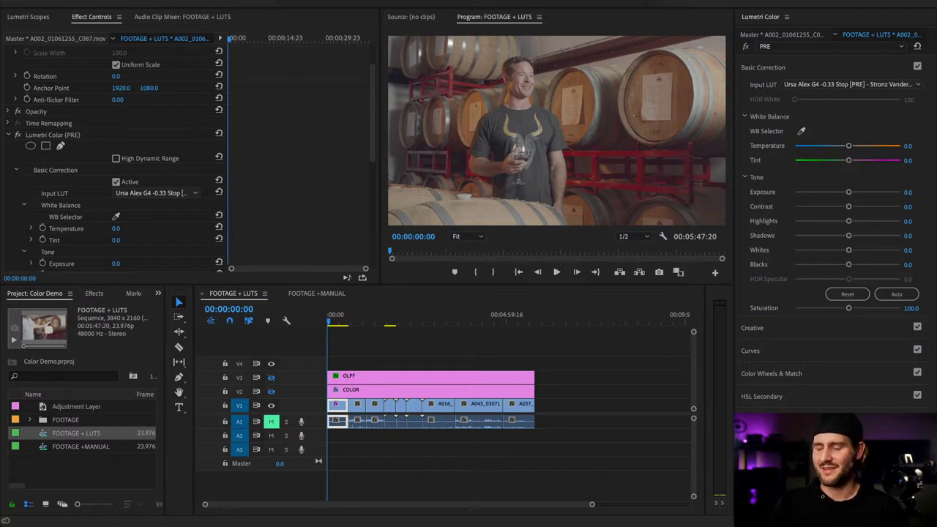
- Examine the input LUT and basic correction values of Lumetri Color (PRE) on the COLOR adjustment layer
{"action": "left_click", "coordinate": [358, 351]}
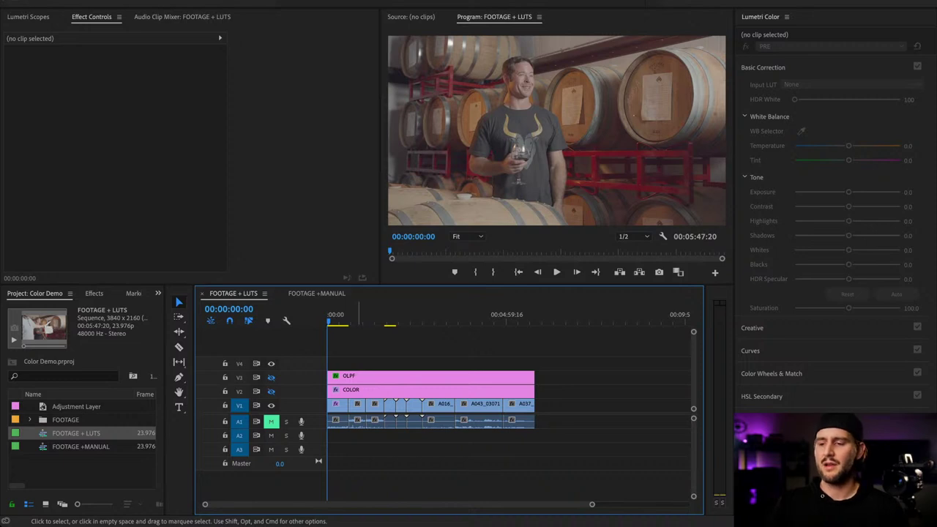
{"action": "left_click", "coordinate": [339, 405]}
{"action": "left_click", "coordinate": [345, 390]}
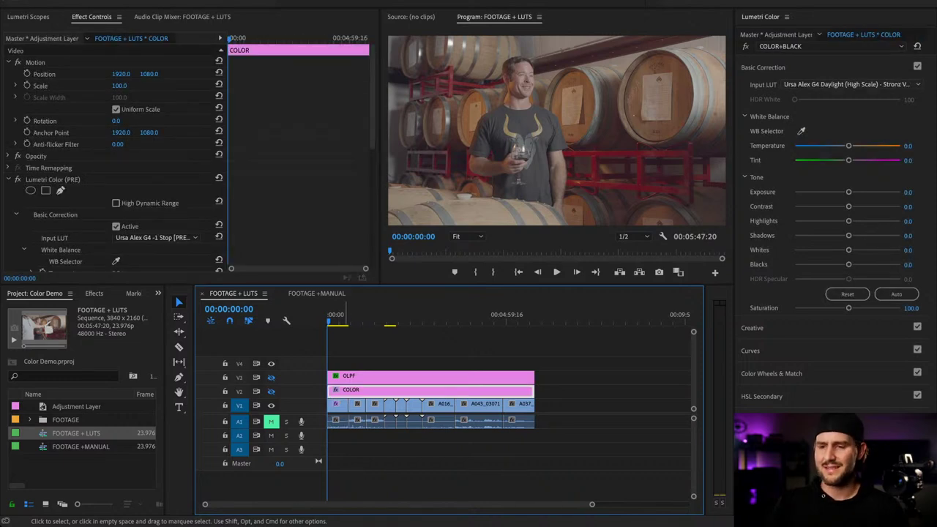
{"action": "left_click", "coordinate": [59, 179]}
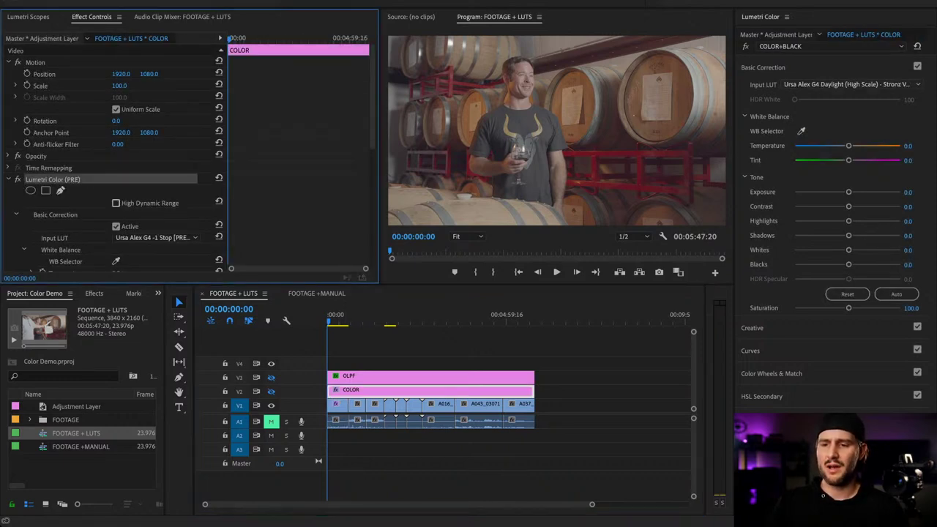
{"action": "scroll", "coordinate": [120, 190], "scroll_direction": "down", "scroll_amount": 3}
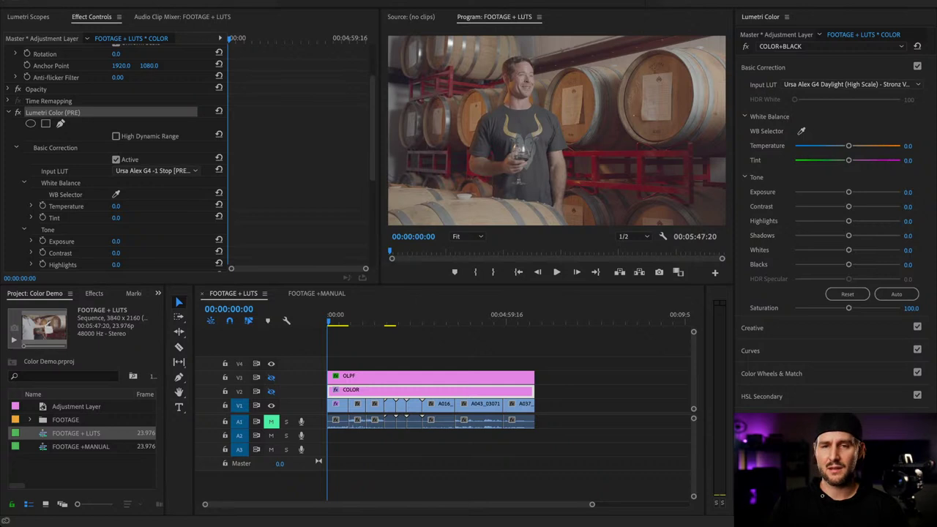
{"action": "left_click", "coordinate": [161, 189]}
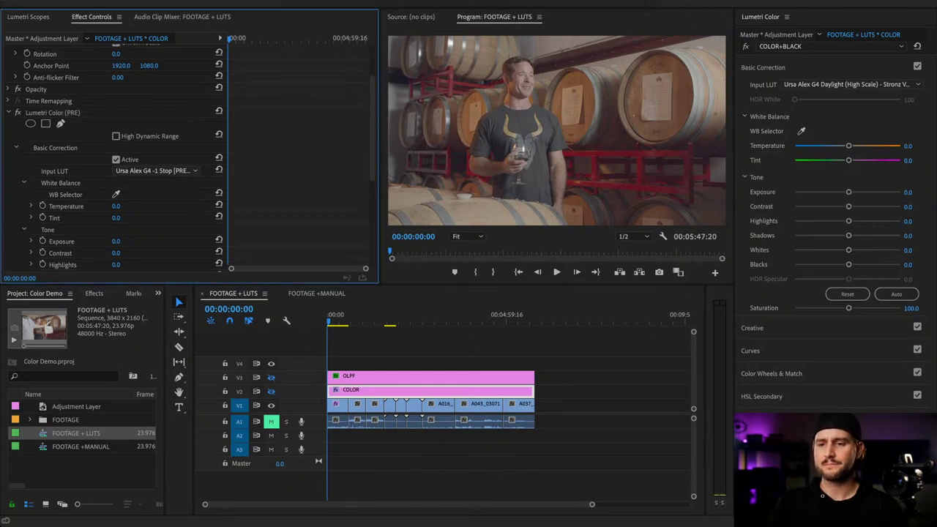
- Collapse Lumetri Color (PRE) on the COLOR layer and expand Lumetri Color (COLOR+BLACK) to inspect its Creative look
{"action": "left_click", "coordinate": [16, 148]}
{"action": "left_click", "coordinate": [8, 136]}
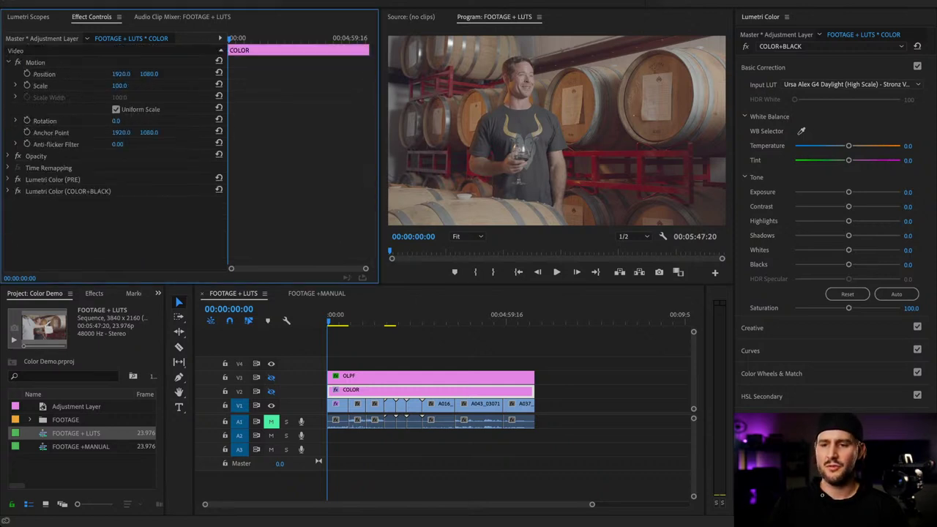
{"action": "left_click", "coordinate": [68, 191]}
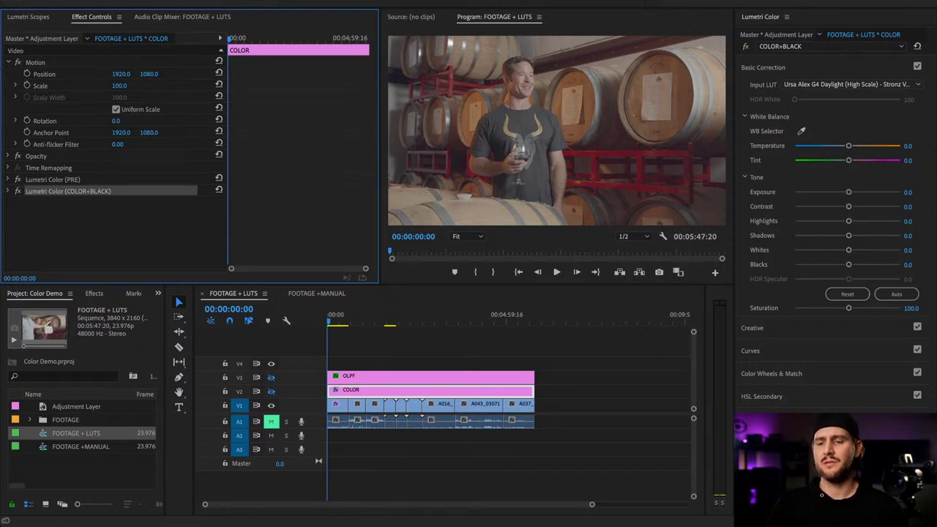
{"action": "left_click", "coordinate": [9, 191]}
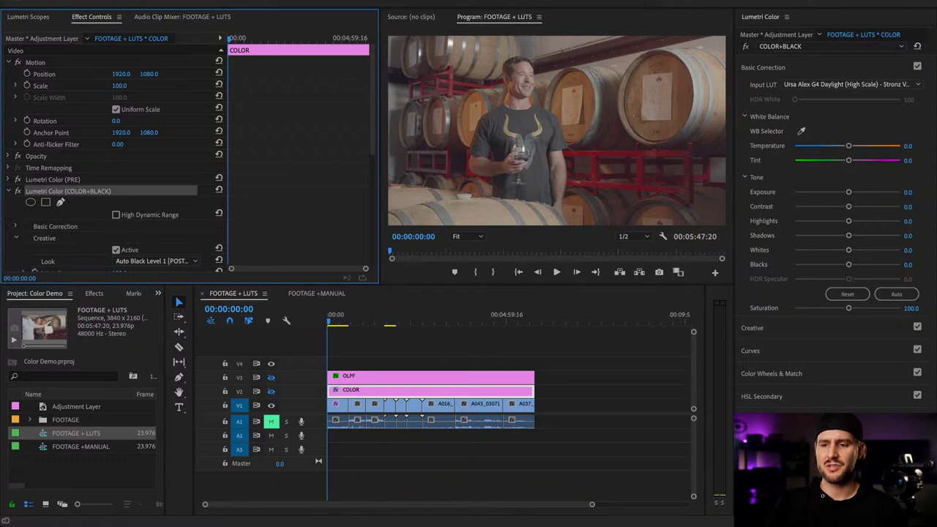
{"action": "scroll", "coordinate": [109, 161], "scroll_direction": "down", "scroll_amount": 2}
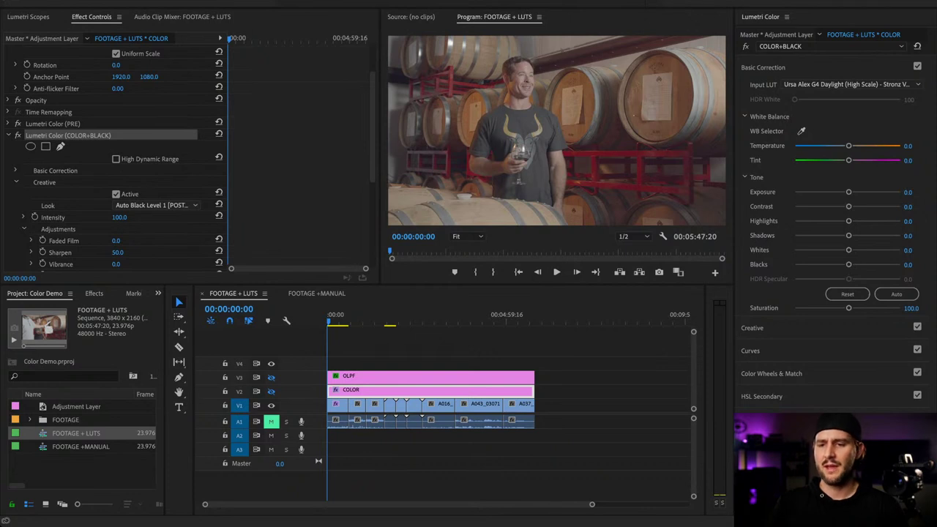
- Inspect the Creative section of Lumetri Color (COLOR+BLACK), and make the V2 track holding the COLOR layer visible
{"action": "left_click", "coordinate": [163, 228]}
{"action": "left_click", "coordinate": [16, 183]}
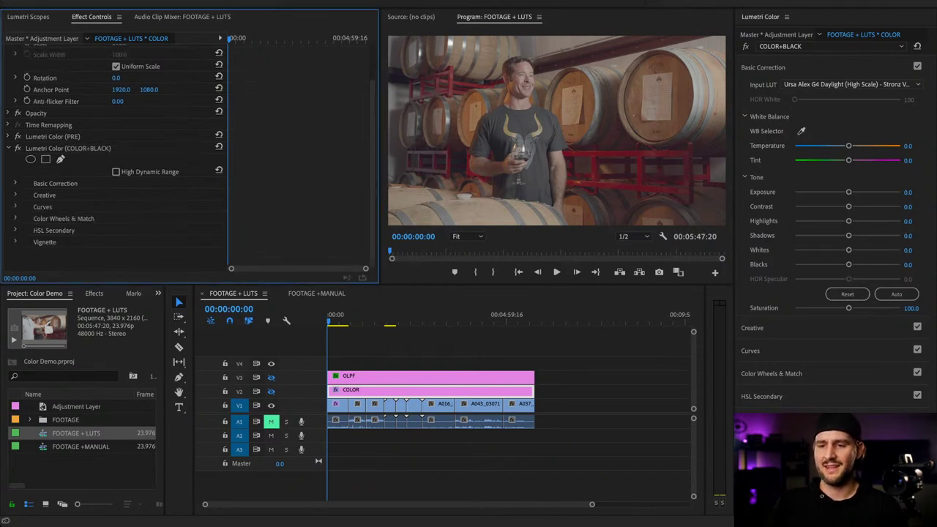
{"action": "left_click", "coordinate": [16, 196]}
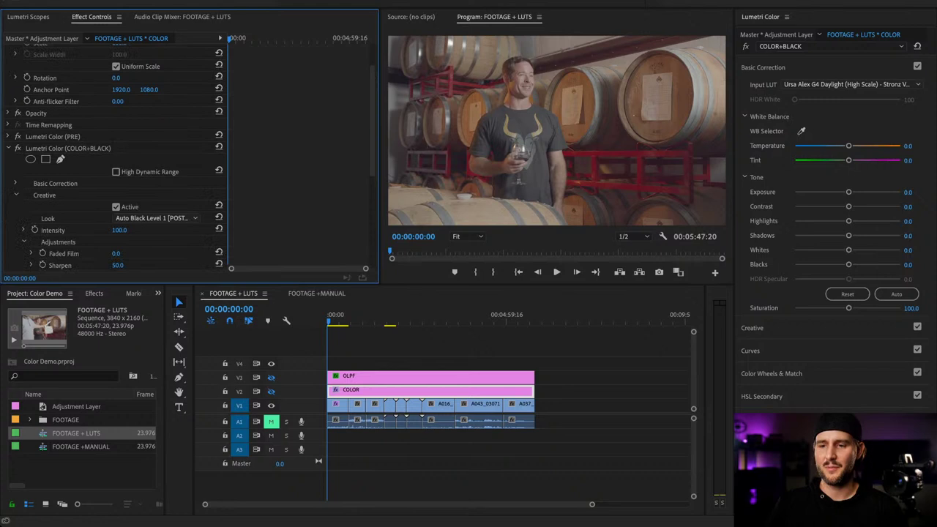
{"action": "left_click", "coordinate": [15, 183]}
{"action": "left_click", "coordinate": [15, 183]}
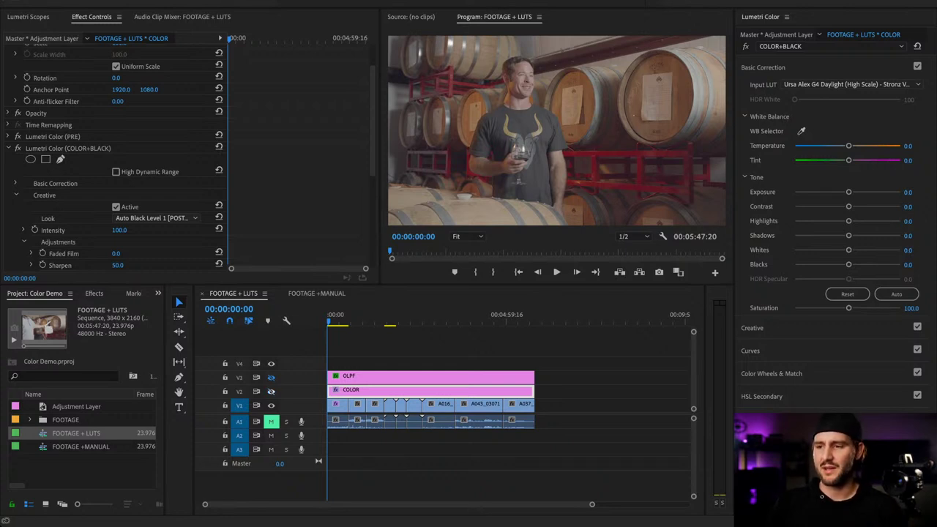
{"action": "left_click", "coordinate": [271, 391]}
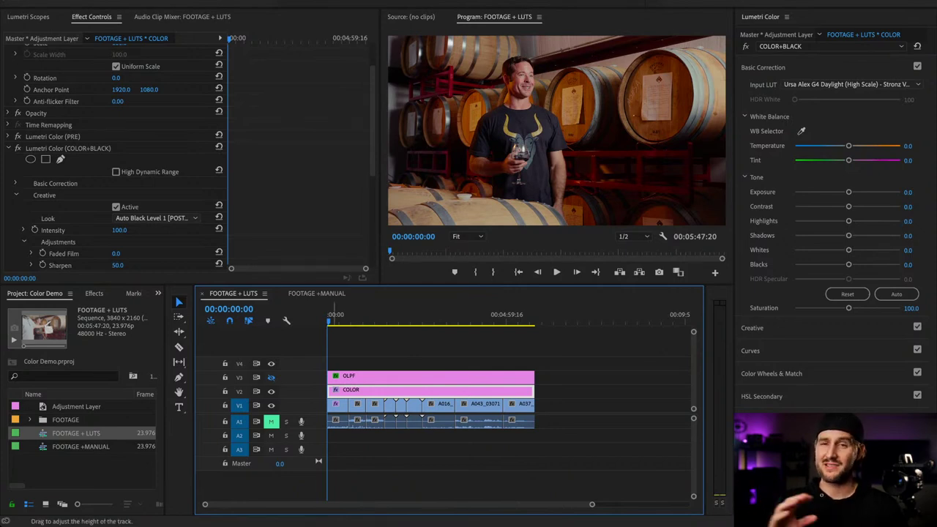
- Make the V3 track with the OLPF adjustment layer visible and expand that layer's Opacity settings
{"action": "left_click", "coordinate": [366, 377]}
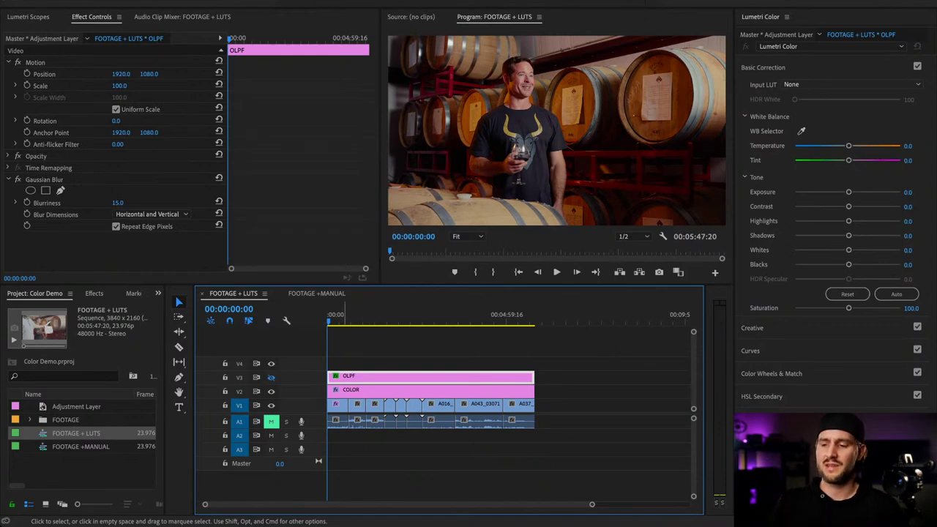
{"action": "left_click", "coordinate": [345, 353]}
{"action": "left_click", "coordinate": [344, 377]}
{"action": "left_click", "coordinate": [270, 378]}
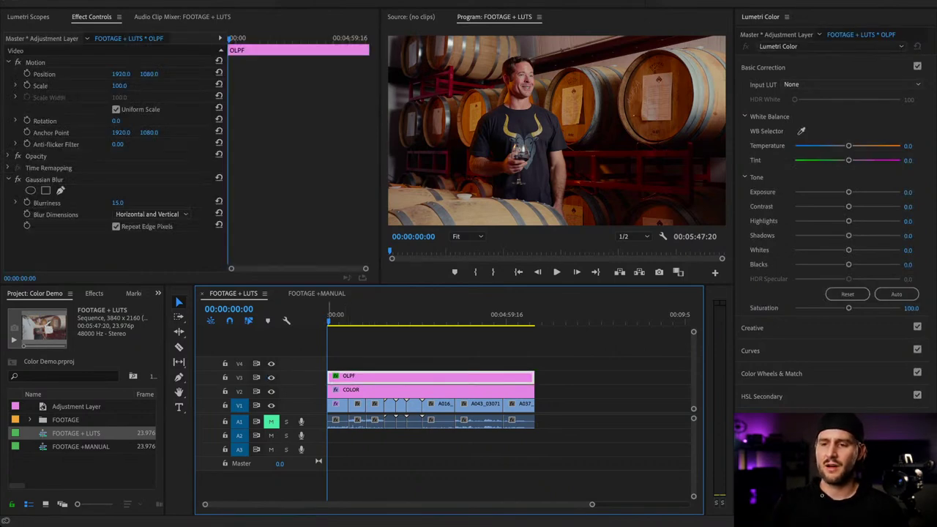
{"action": "left_click", "coordinate": [8, 156]}
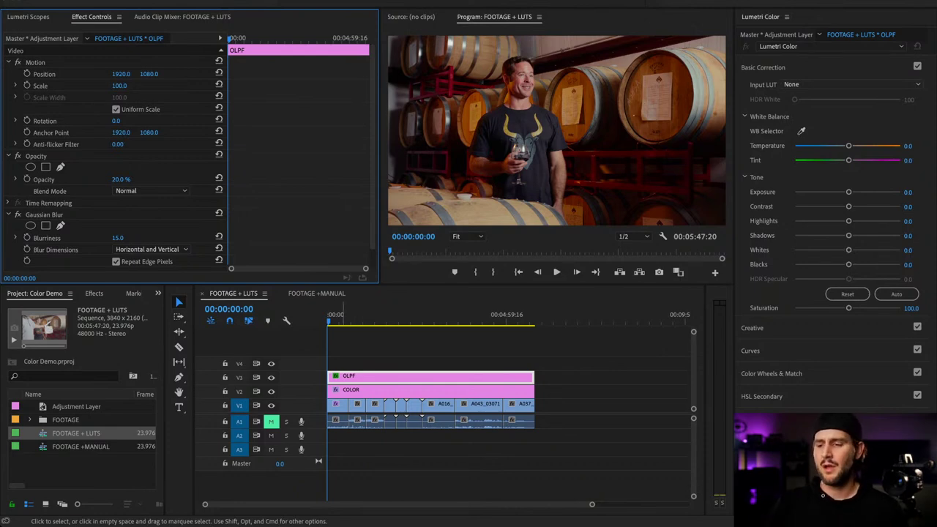
- Examine the Creative look and adjustments of Lumetri Color (COLOR+BLACK) in the COLOR adjustment layer's effect controls
{"action": "left_click", "coordinate": [344, 391]}
{"action": "left_click", "coordinate": [9, 226]}
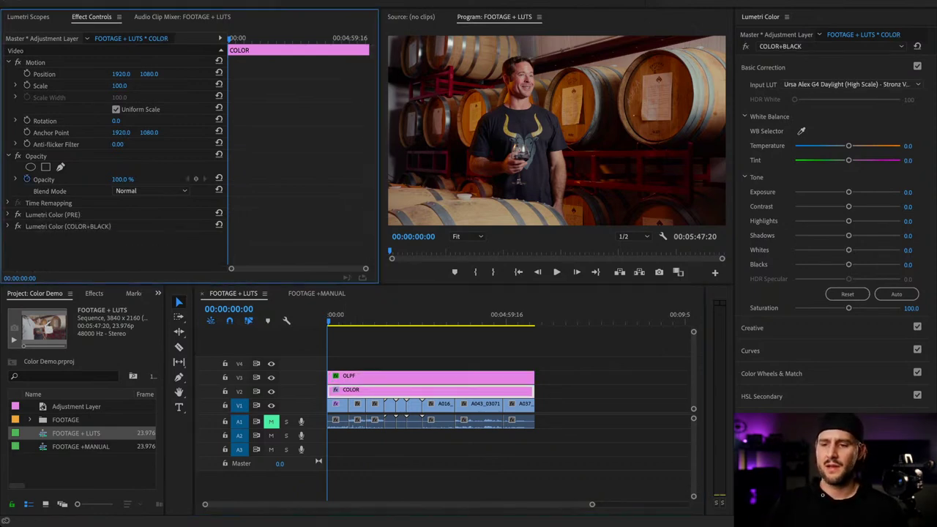
{"action": "left_click", "coordinate": [8, 226]}
{"action": "scroll", "coordinate": [113, 175], "scroll_direction": "down", "scroll_amount": 7}
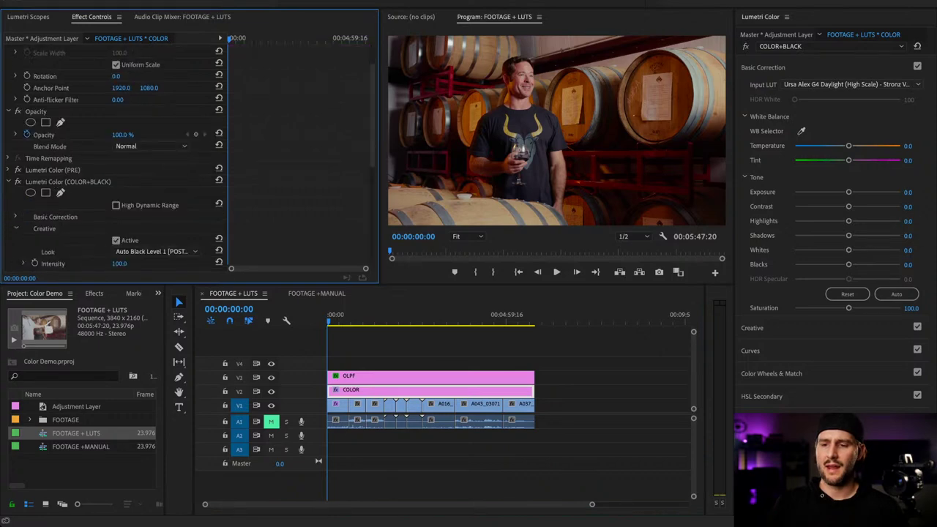
{"action": "scroll", "coordinate": [113, 175], "scroll_direction": "up", "scroll_amount": 1}
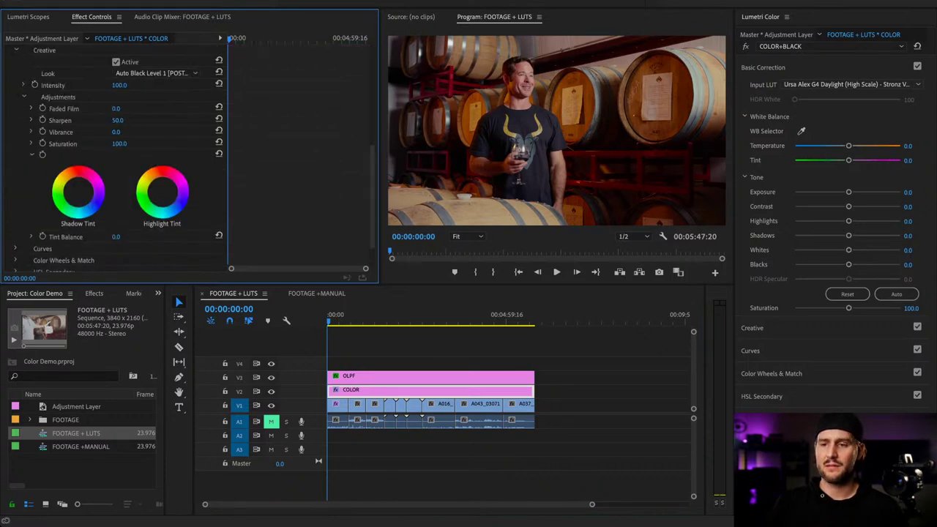
{"action": "left_click", "coordinate": [24, 96]}
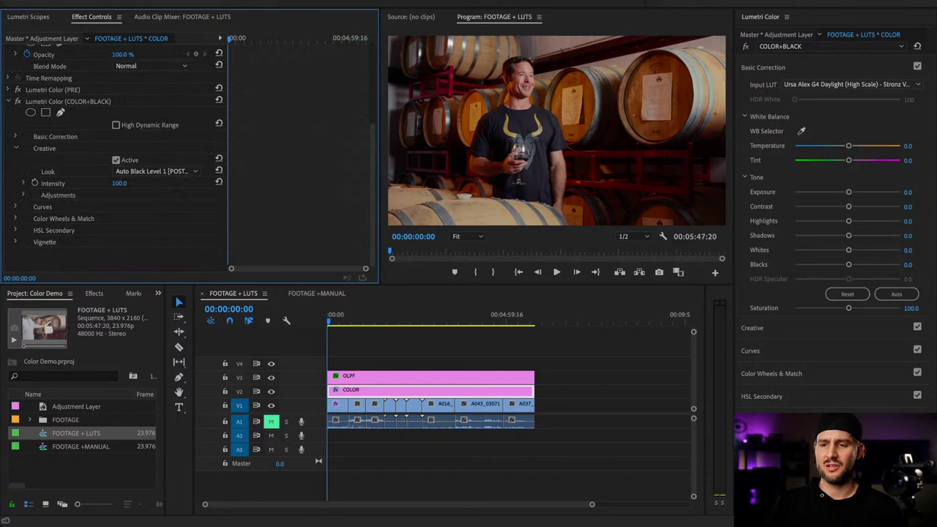
{"action": "left_click", "coordinate": [16, 148]}
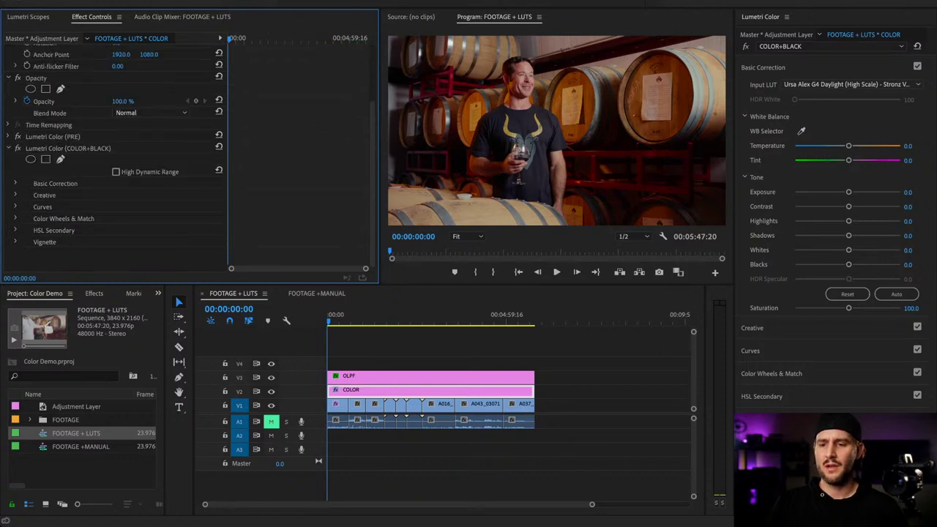
{"action": "left_click", "coordinate": [16, 195]}
{"action": "scroll", "coordinate": [114, 175], "scroll_direction": "down", "scroll_amount": 3}
{"action": "left_click", "coordinate": [24, 194]}
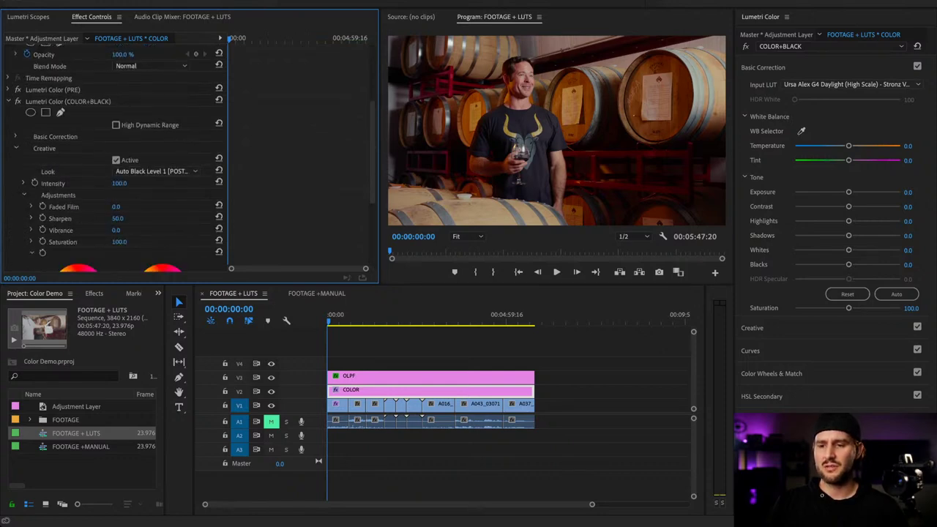
{"action": "scroll", "coordinate": [114, 176], "scroll_direction": "down", "scroll_amount": 3}
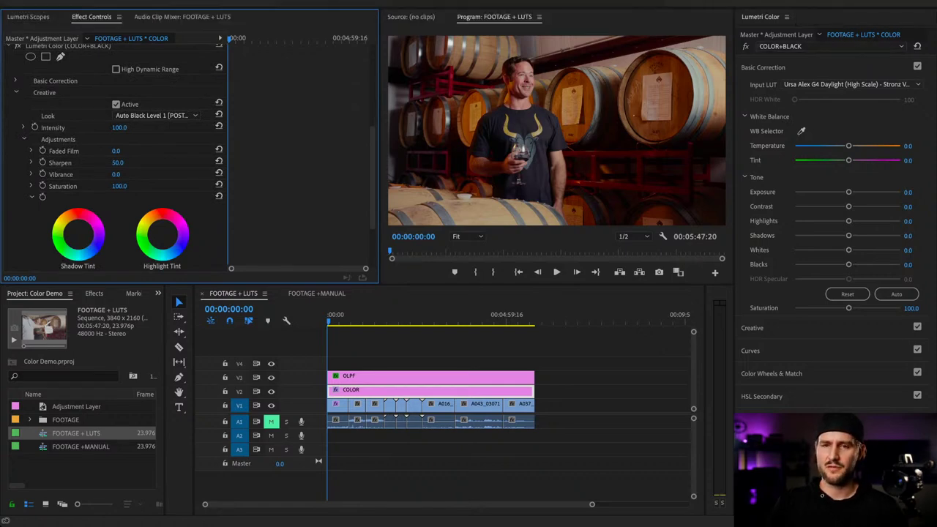
- Compare the Basic Correction input LUT with the Creative look of COLOR+BLACK in Lumetri Color, and collapse both sections
{"action": "left_click", "coordinate": [763, 67]}
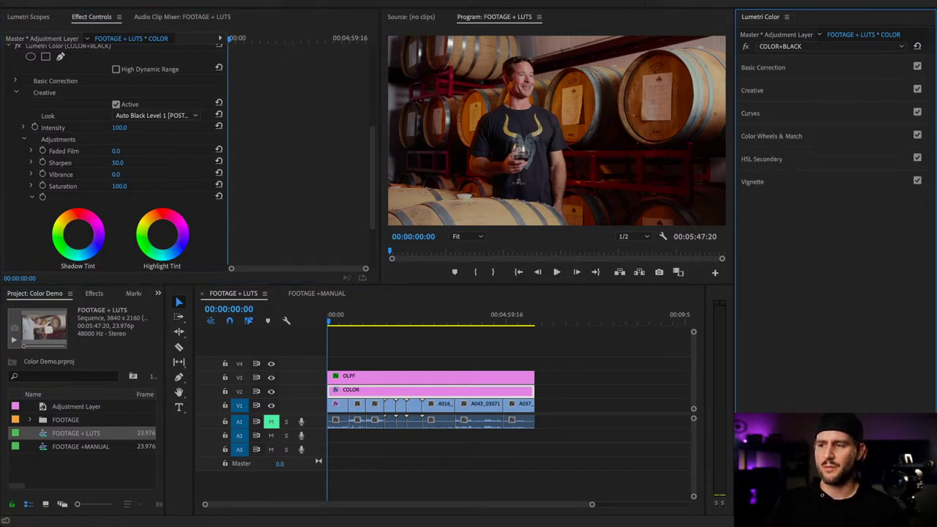
{"action": "left_click", "coordinate": [763, 67]}
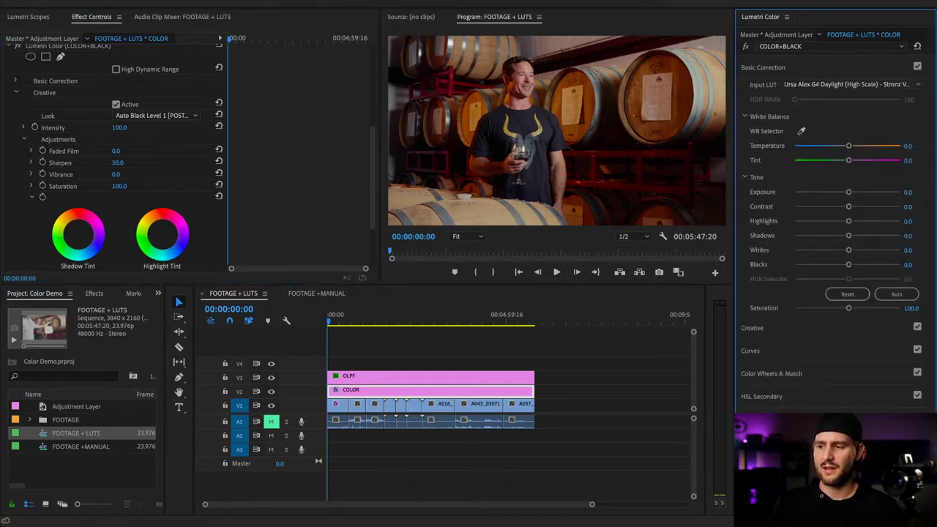
{"action": "left_click", "coordinate": [752, 328]}
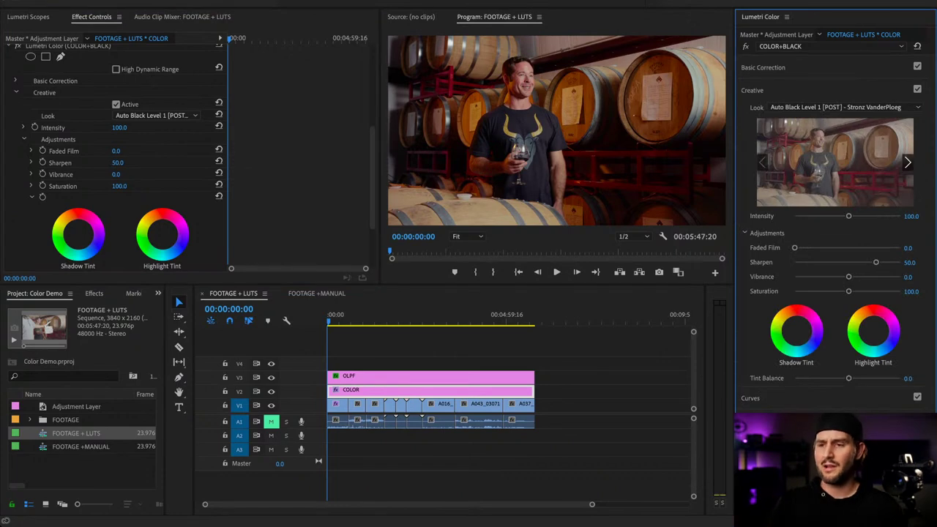
{"action": "scroll", "coordinate": [117, 157], "scroll_direction": "up", "scroll_amount": 5}
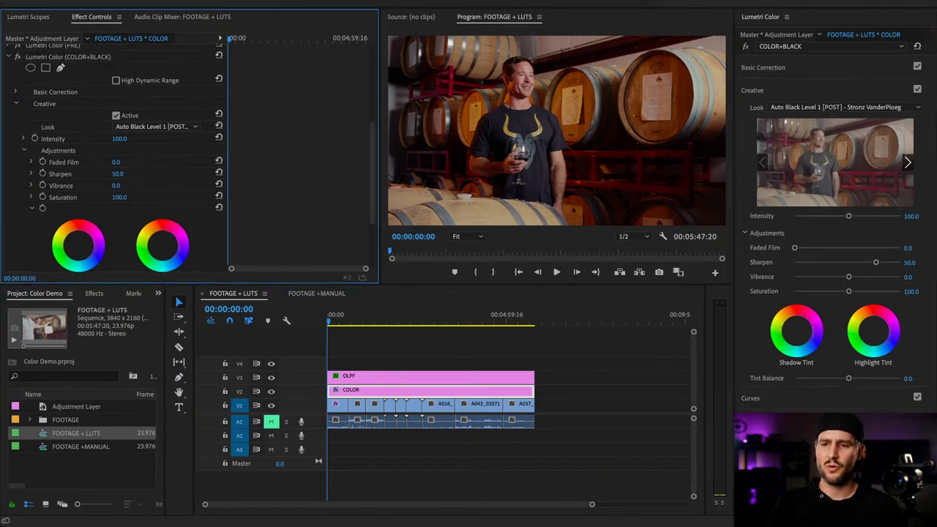
{"action": "left_click", "coordinate": [90, 135]}
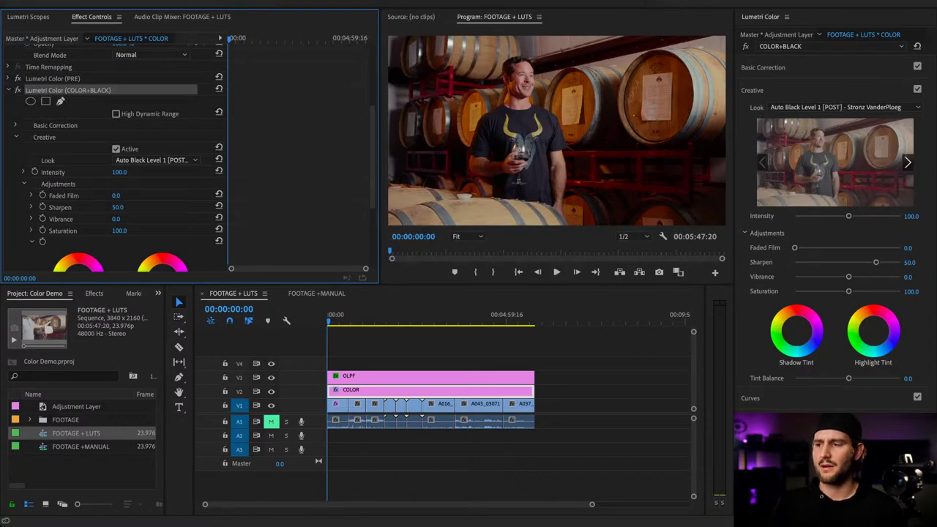
{"action": "left_click", "coordinate": [763, 67]}
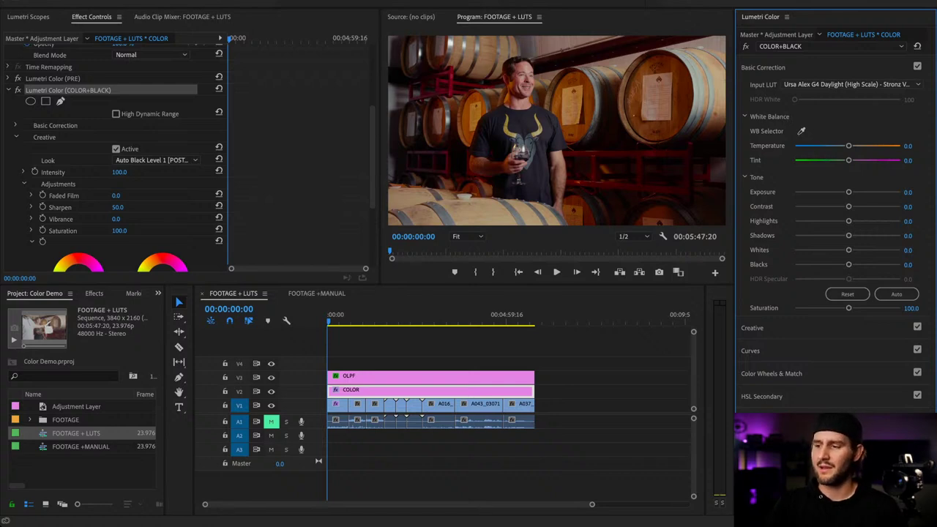
{"action": "left_click", "coordinate": [752, 328]}
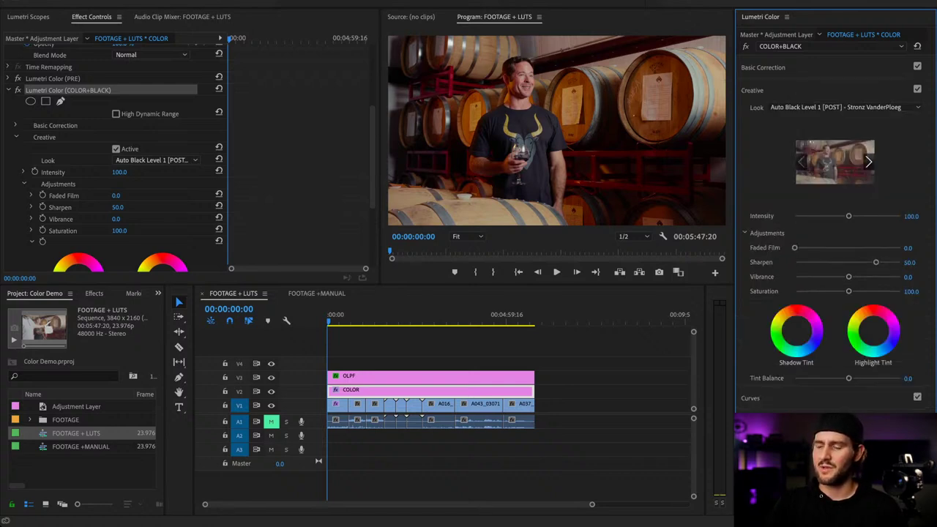
{"action": "left_click", "coordinate": [753, 90]}
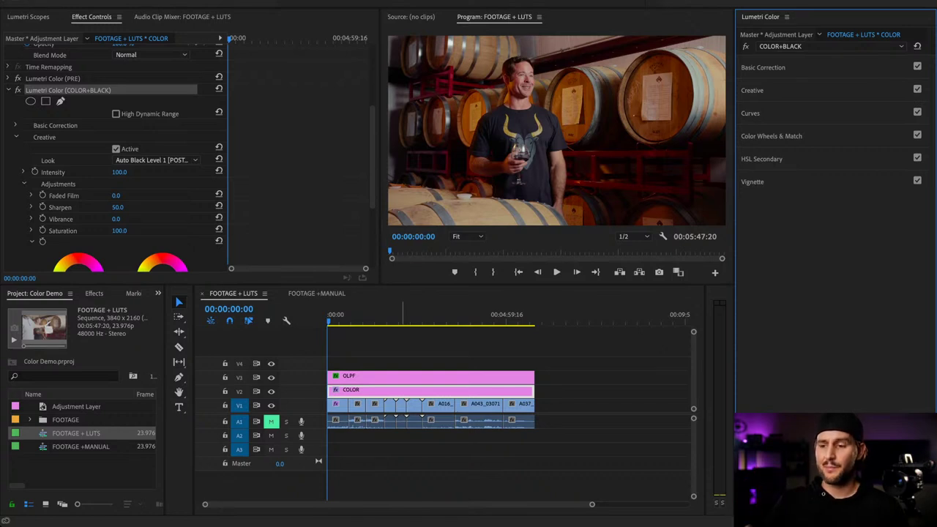
- Switch Lumetri Color (PRE) on the first V1 clip off and on to compare the picture
{"action": "left_click", "coordinate": [342, 405]}
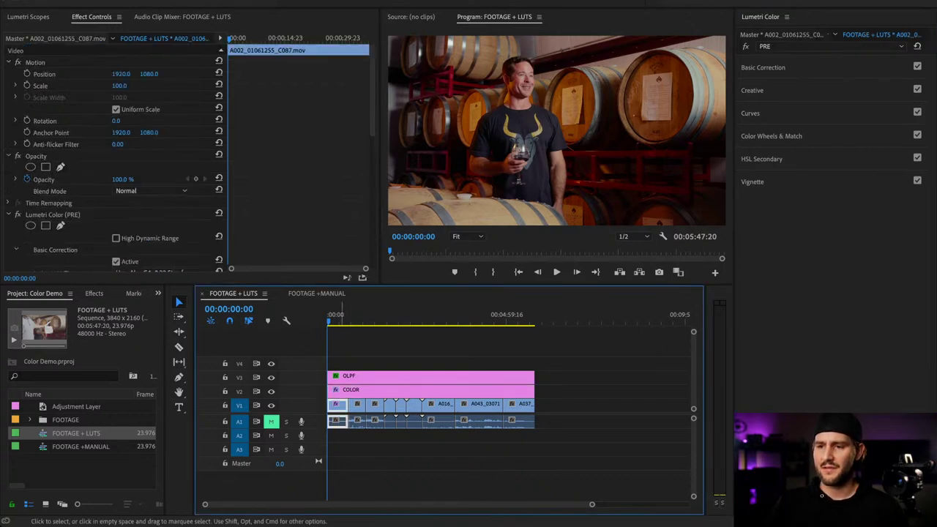
{"action": "left_click", "coordinate": [58, 214]}
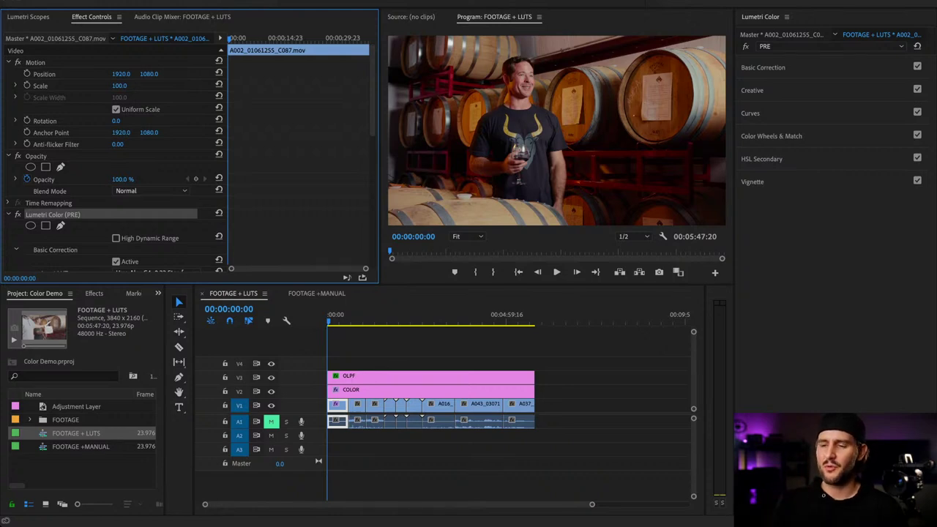
{"action": "left_click", "coordinate": [17, 215]}
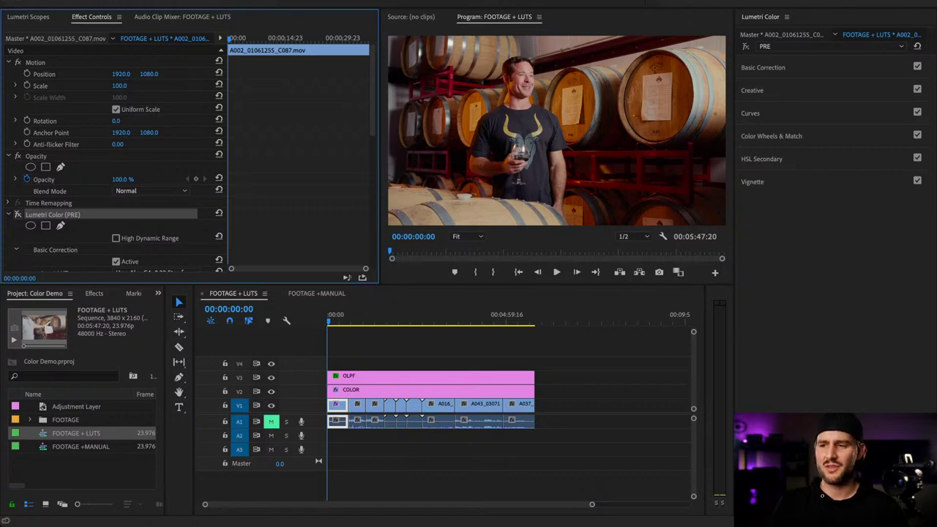
{"action": "left_click", "coordinate": [18, 214]}
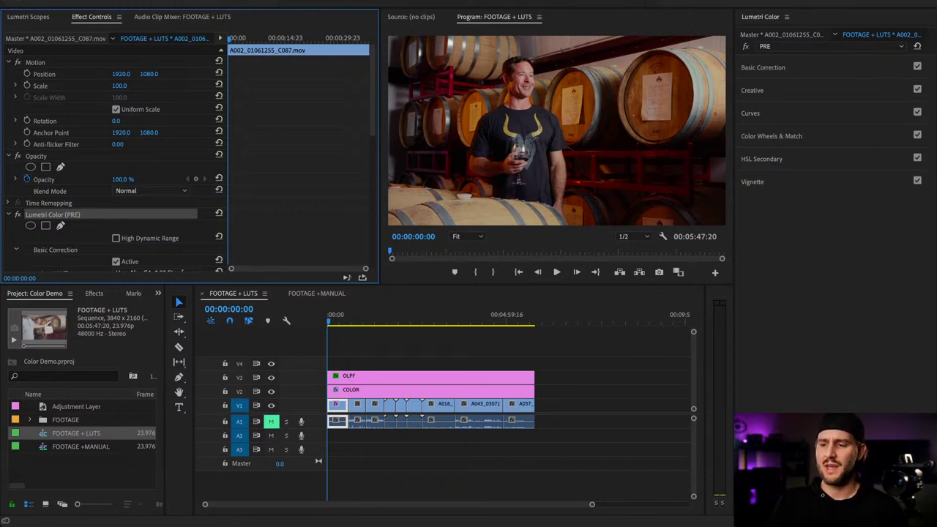
{"action": "left_click", "coordinate": [346, 350]}
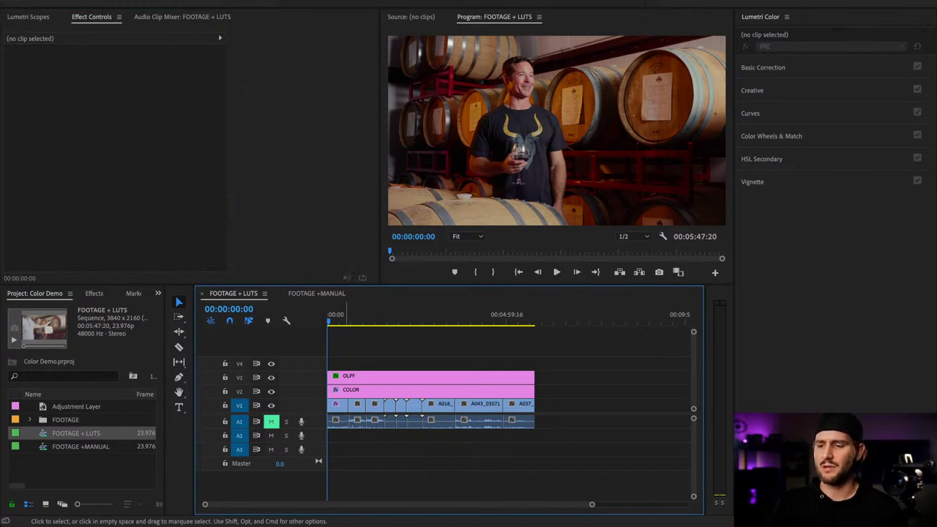
{"action": "left_click", "coordinate": [340, 405]}
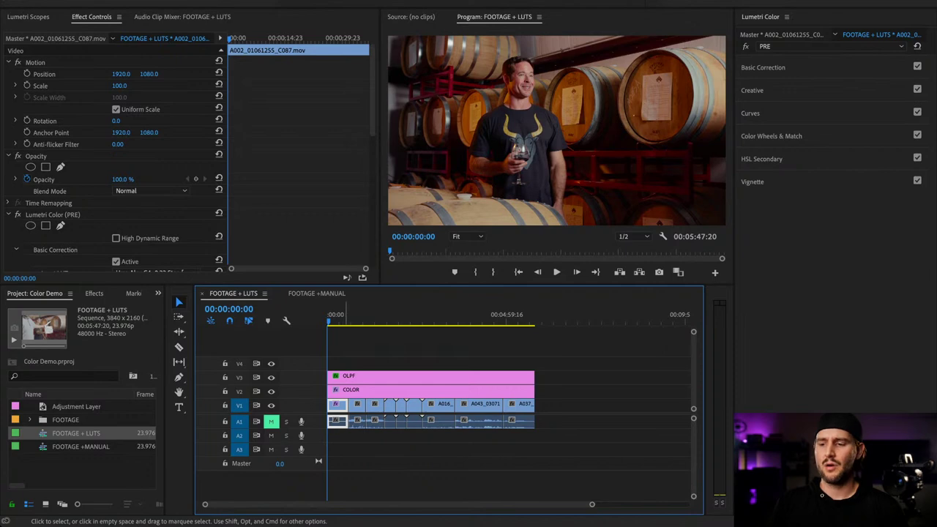
{"action": "left_click", "coordinate": [364, 459]}
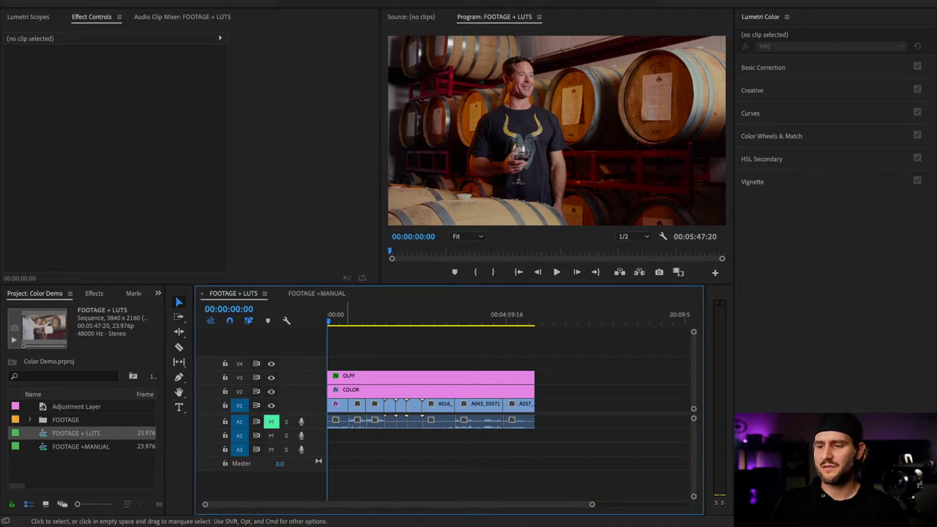
- Move the playhead to the start of the second V1 clip at 00:00:37:02, and check the OLPF and COLOR layers above it
{"action": "left_click_drag", "start_coordinate": [344, 315], "coordinate": [357, 315]}
{"action": "key", "text": "Up"}
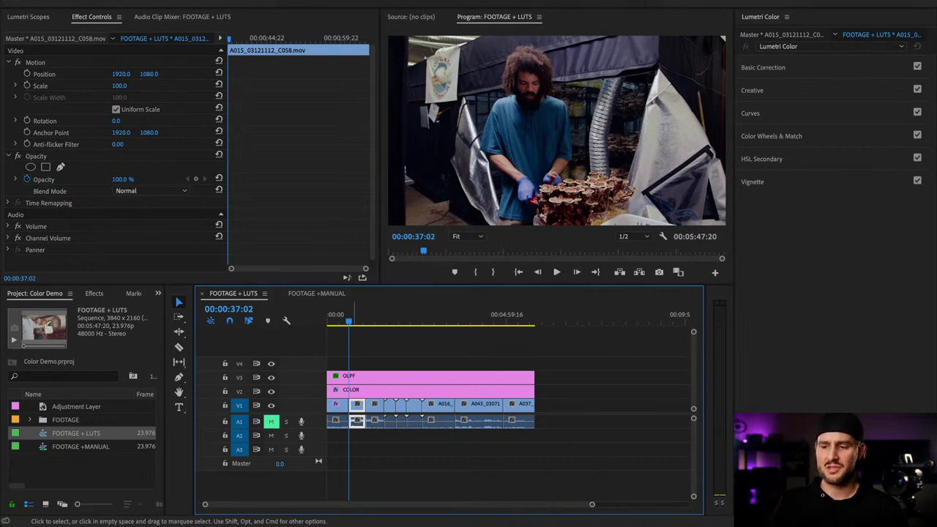
{"action": "left_click", "coordinate": [361, 377]}
{"action": "left_click", "coordinate": [362, 391]}
{"action": "left_click", "coordinate": [369, 346]}
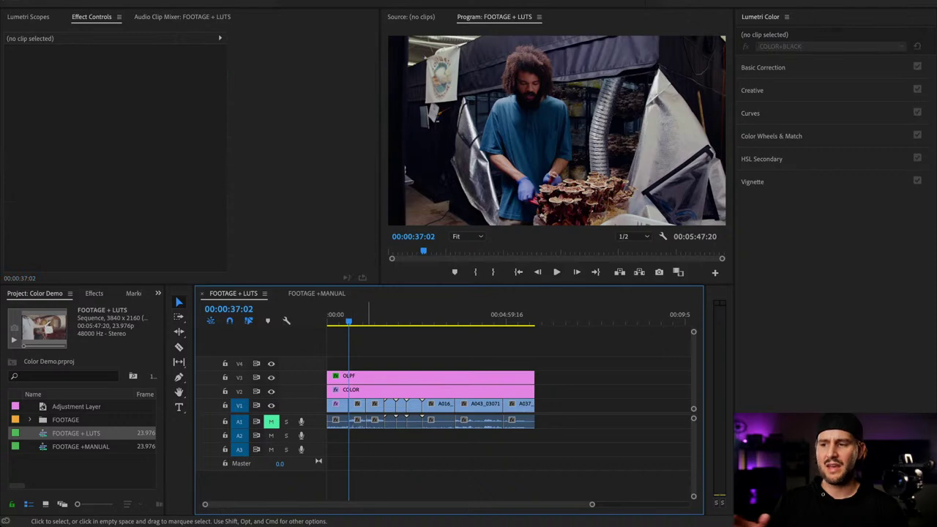
- Open the FOOTAGE +MANUAL sequence and enlarge the Program monitor in width and height
{"action": "left_click_drag", "start_coordinate": [380, 220], "coordinate": [250, 220]}
{"action": "left_click", "coordinate": [316, 294]}
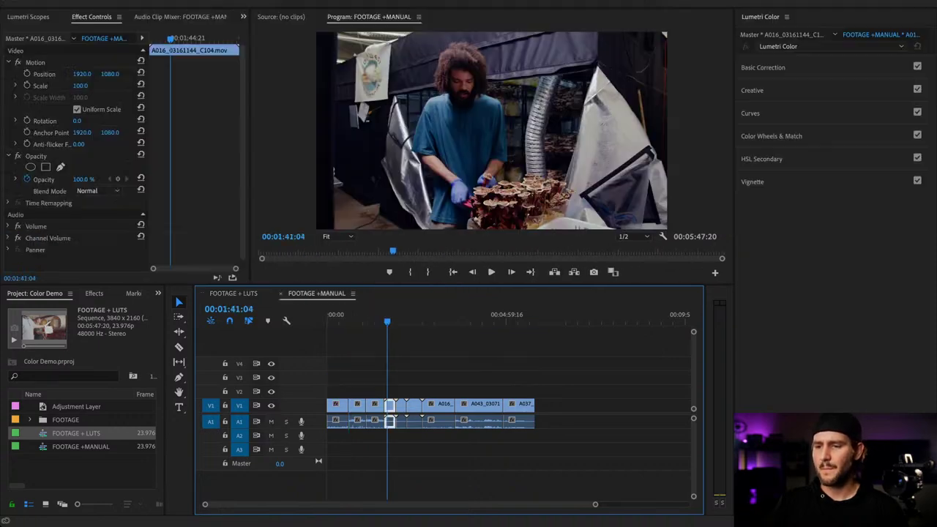
{"action": "left_click_drag", "start_coordinate": [380, 286], "coordinate": [381, 370]}
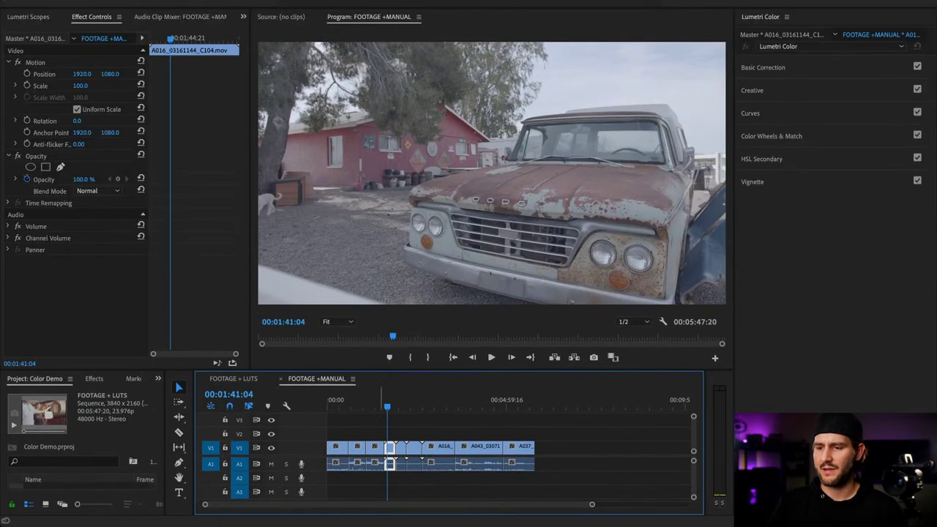
- Return to the FOOTAGE + LUTS sequence and view the third V1 clip from its start at 00:01:05:18
{"action": "left_click", "coordinate": [234, 379]}
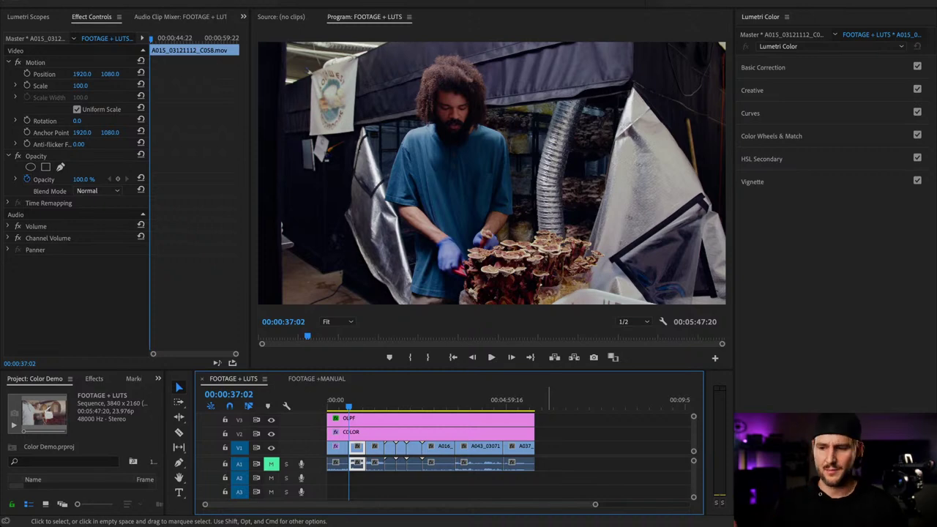
{"action": "key", "text": "Down"}
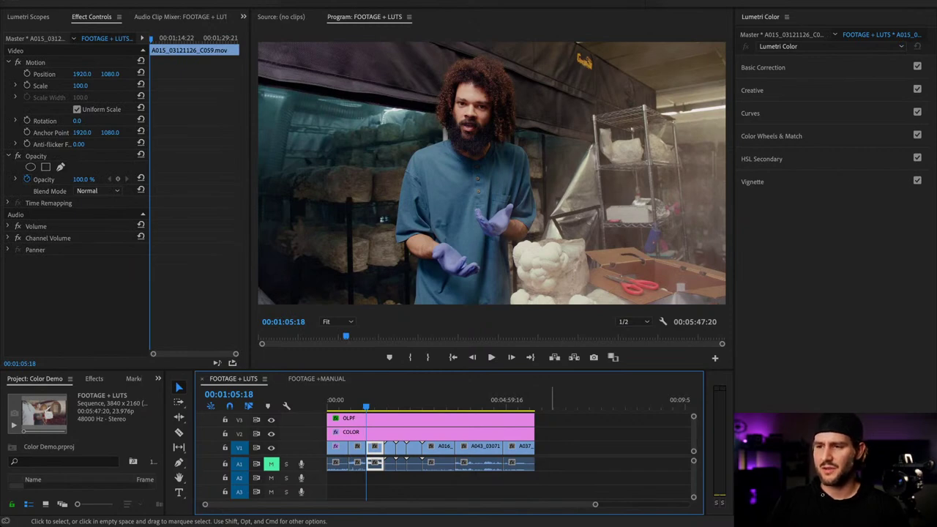
- Step back to the second V1 clip and return to the third one to compare them, and inspect the COLOR layer's effects
{"action": "key", "text": "Up"}
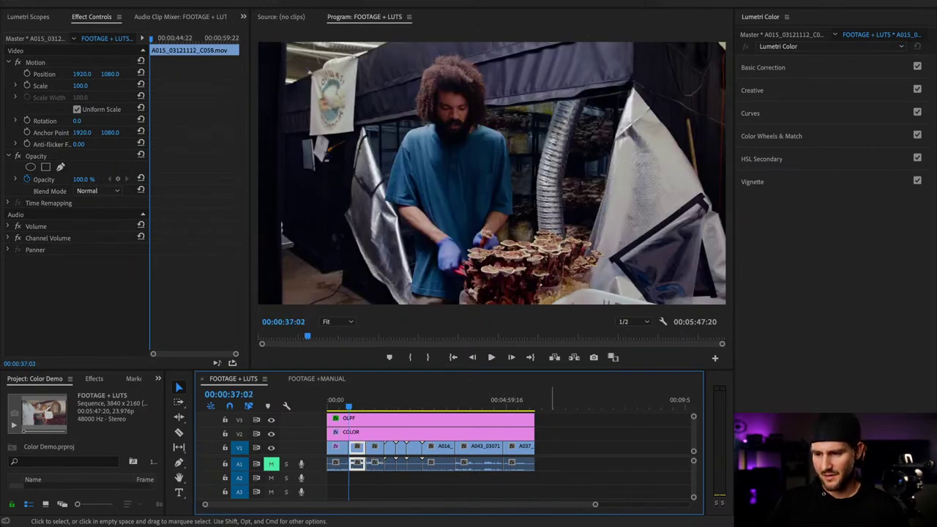
{"action": "key", "text": "Down"}
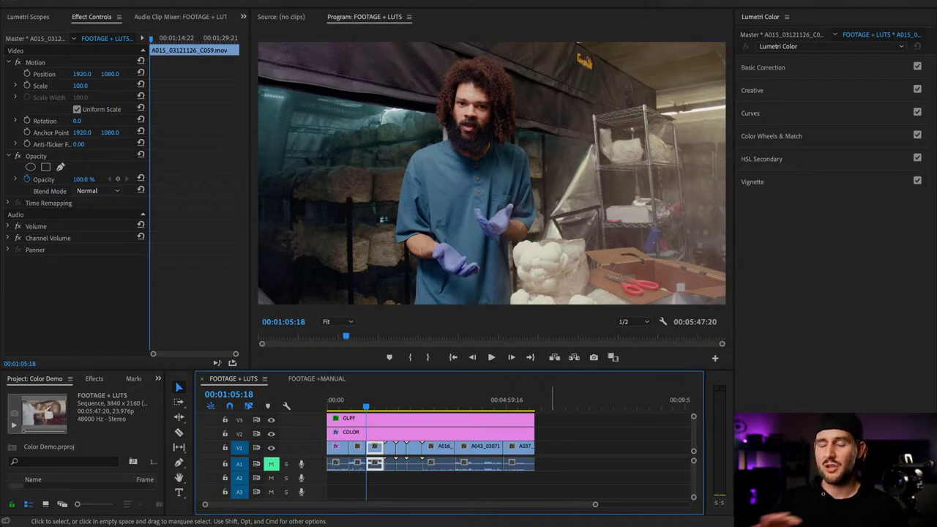
{"action": "left_click", "coordinate": [428, 420]}
{"action": "left_click", "coordinate": [404, 432]}
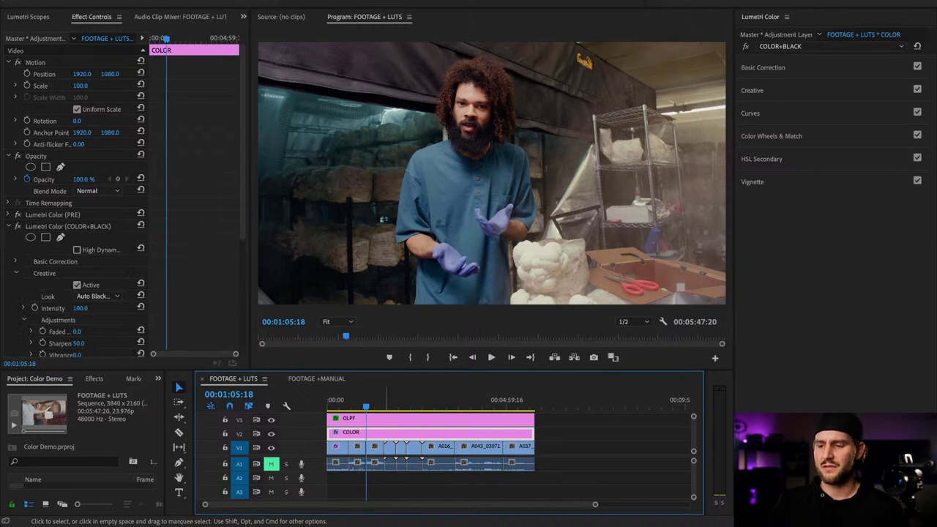
- View the ungraded master of the third V1 clip through its effect settings, and return to its instance in the FOOTAGE + LUTS sequence
{"action": "left_click", "coordinate": [375, 447]}
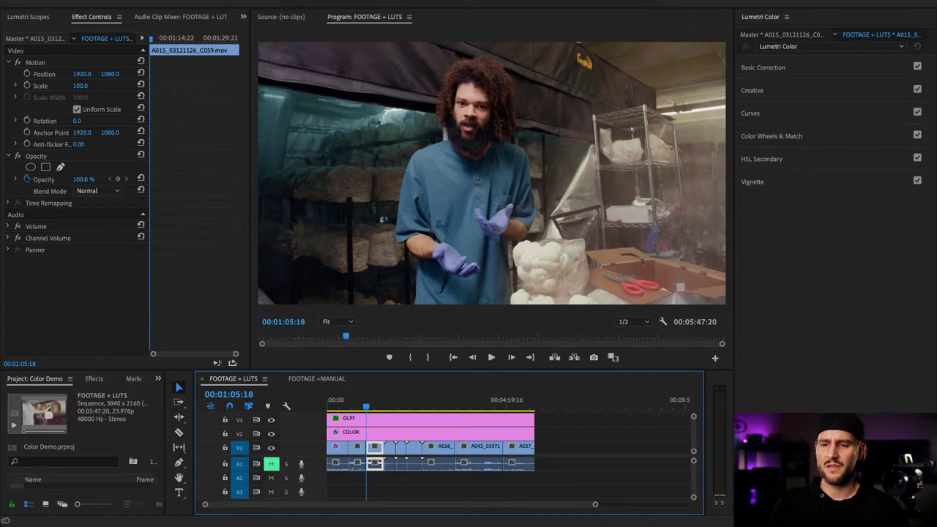
{"action": "key", "text": "shift+5"}
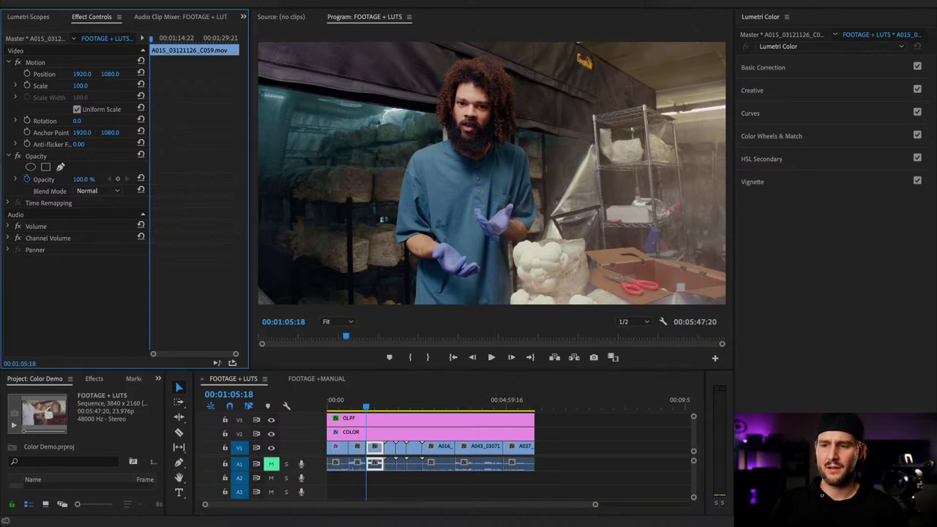
{"action": "left_click", "coordinate": [36, 38]}
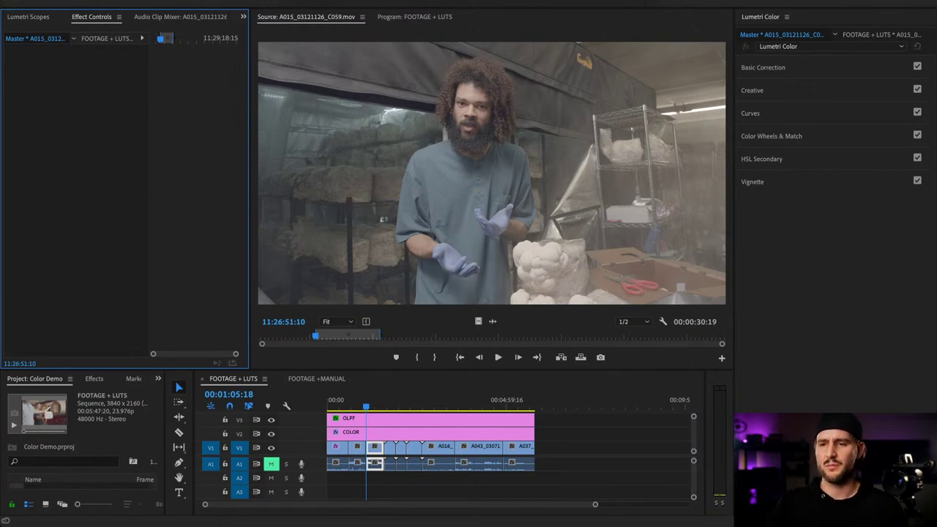
{"action": "left_click", "coordinate": [107, 38]}
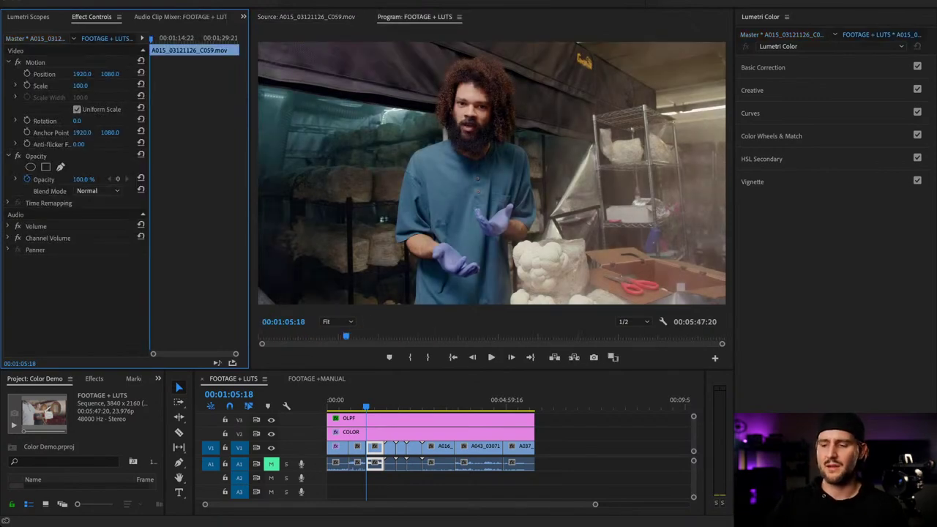
- Move the playhead to the truck clip at 00:01:39:19, and switch tracks V2 and V3 off and on to compare the picture
{"action": "left_click", "coordinate": [575, 454]}
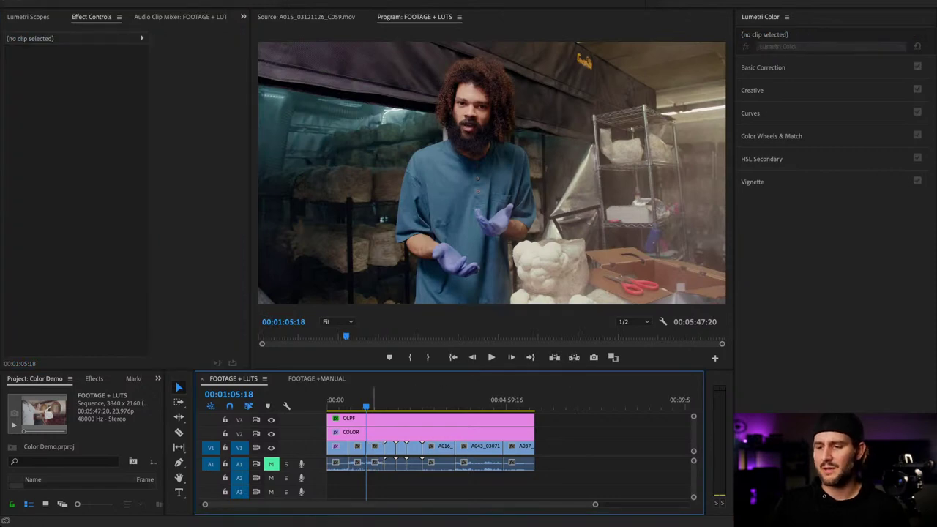
{"action": "left_click", "coordinate": [370, 401]}
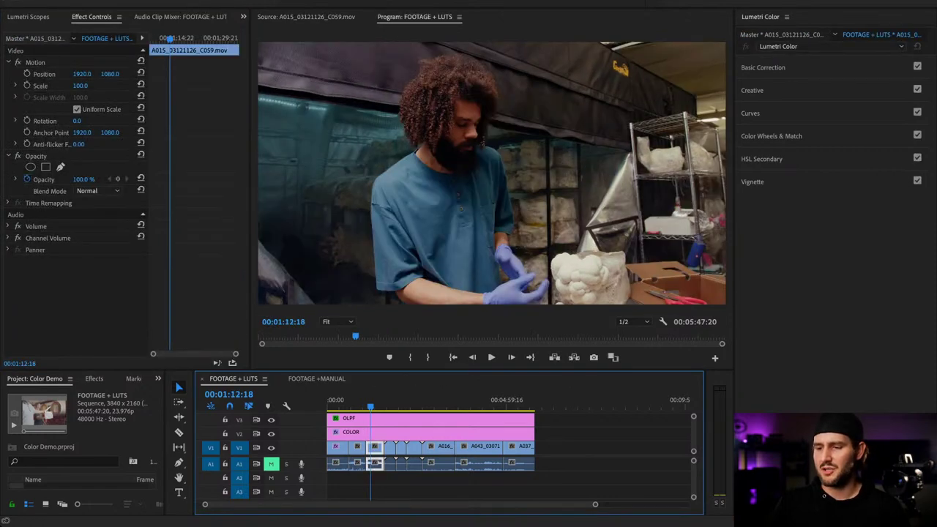
{"action": "left_click_drag", "start_coordinate": [371, 402], "coordinate": [387, 402]}
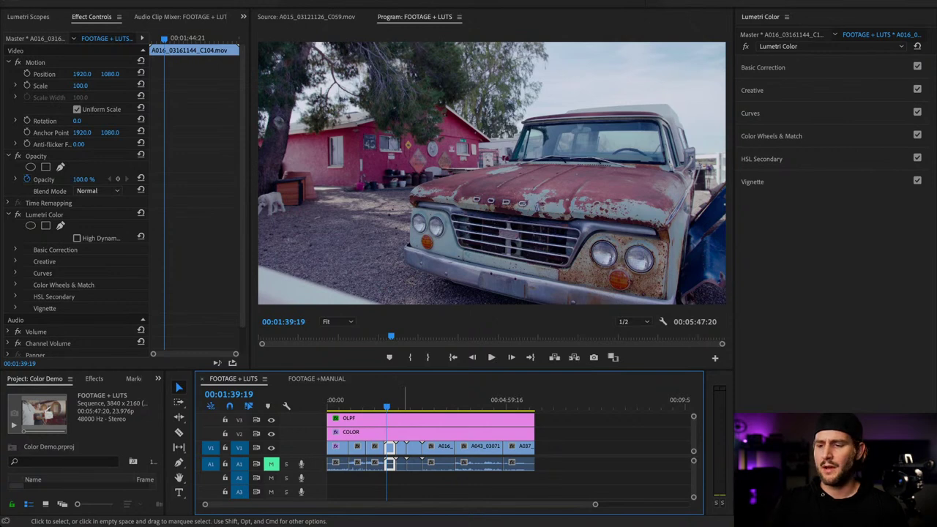
{"action": "left_click", "coordinate": [271, 432]}
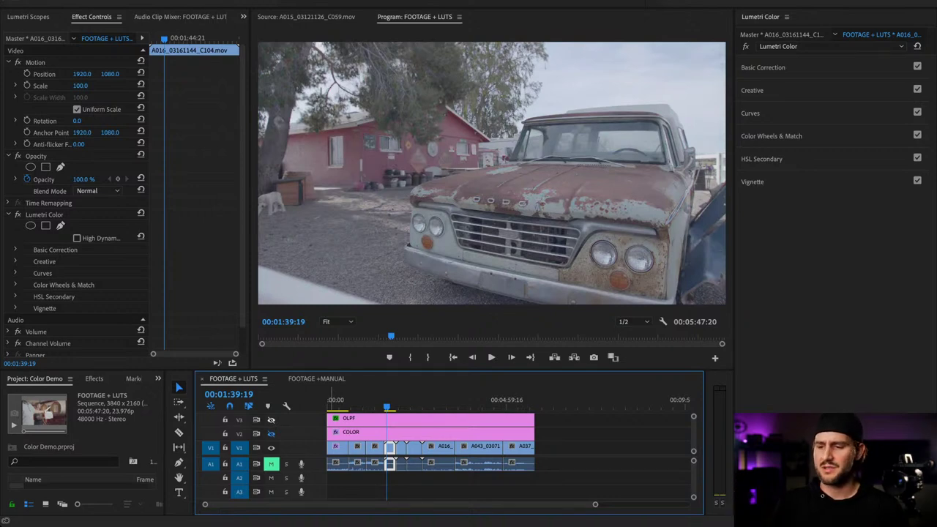
{"action": "left_click", "coordinate": [271, 420]}
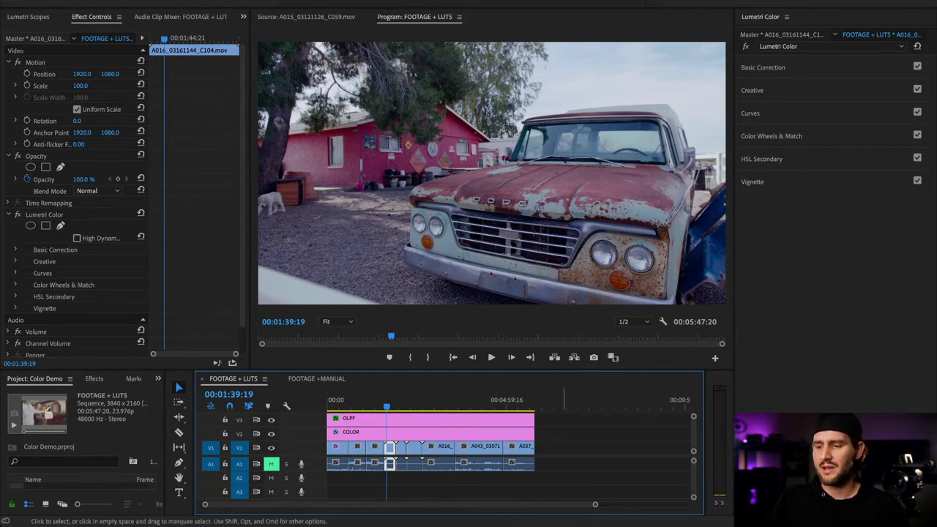
- In the truck clip's Basic Correction, try a Temperature of 15, raise it to 30, and set the Tint to -5
{"action": "left_click", "coordinate": [564, 446]}
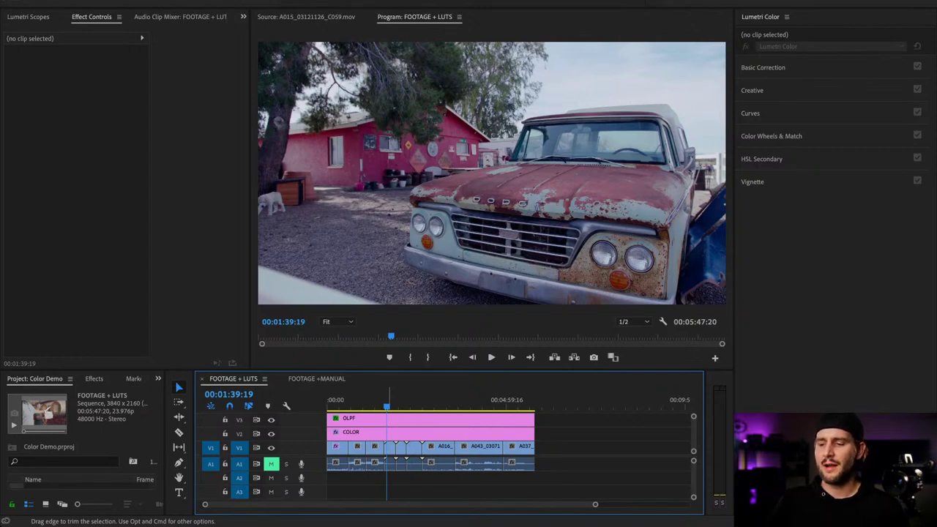
{"action": "left_click", "coordinate": [391, 447]}
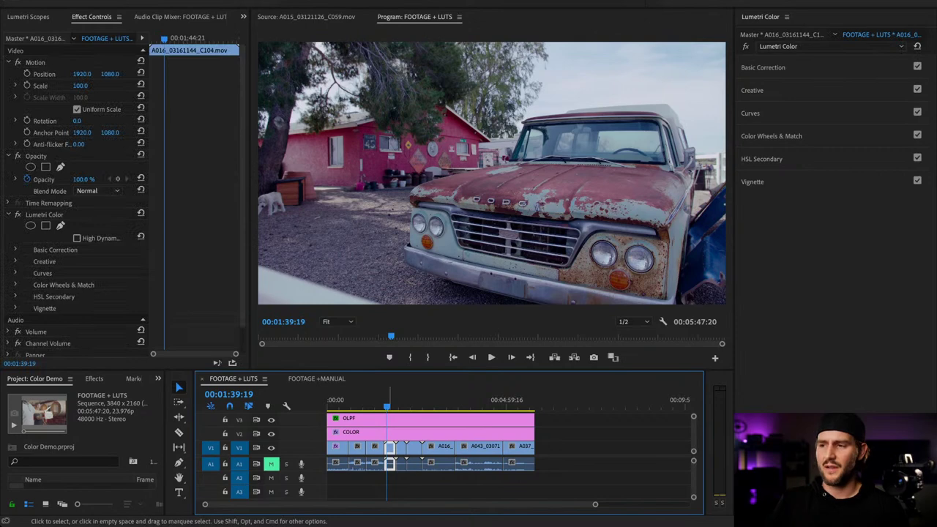
{"action": "left_click", "coordinate": [763, 67]}
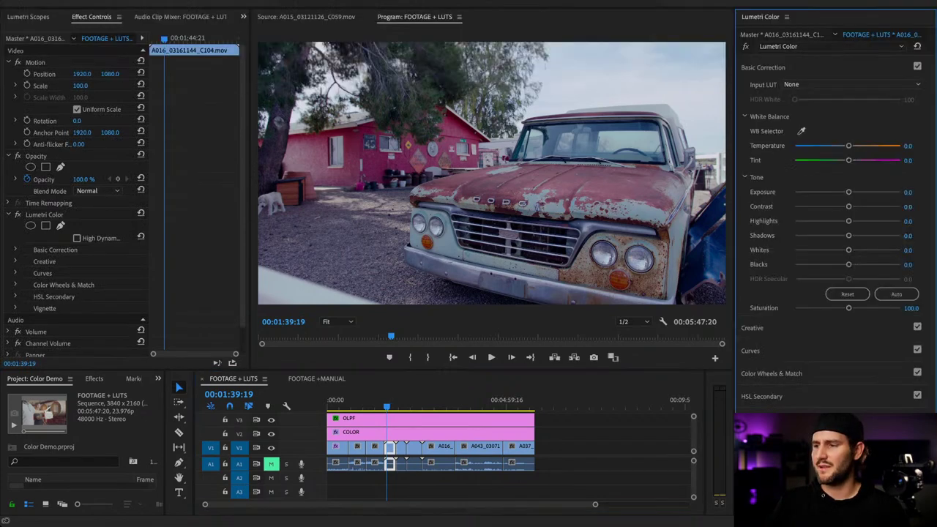
{"action": "left_click", "coordinate": [908, 146]}
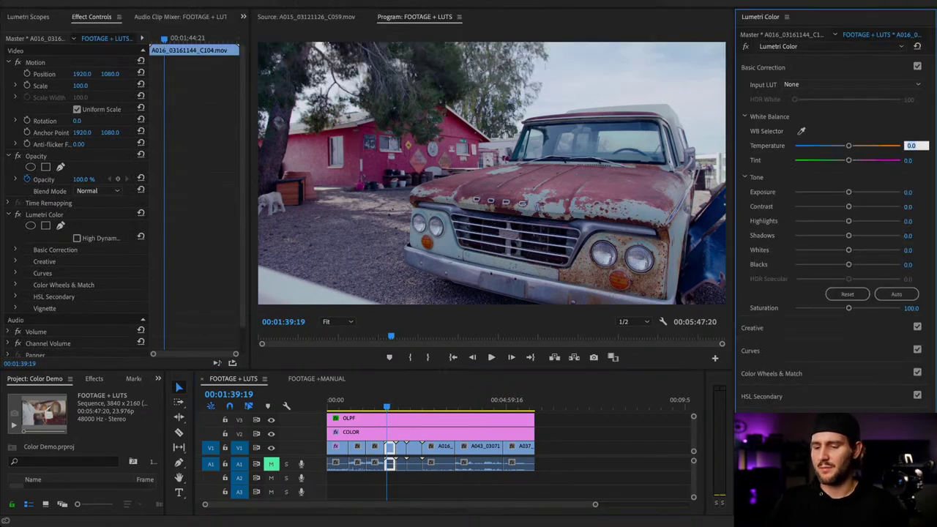
{"action": "type", "text": "15"}
{"action": "key", "text": "Return"}
{"action": "left_click", "coordinate": [909, 146]}
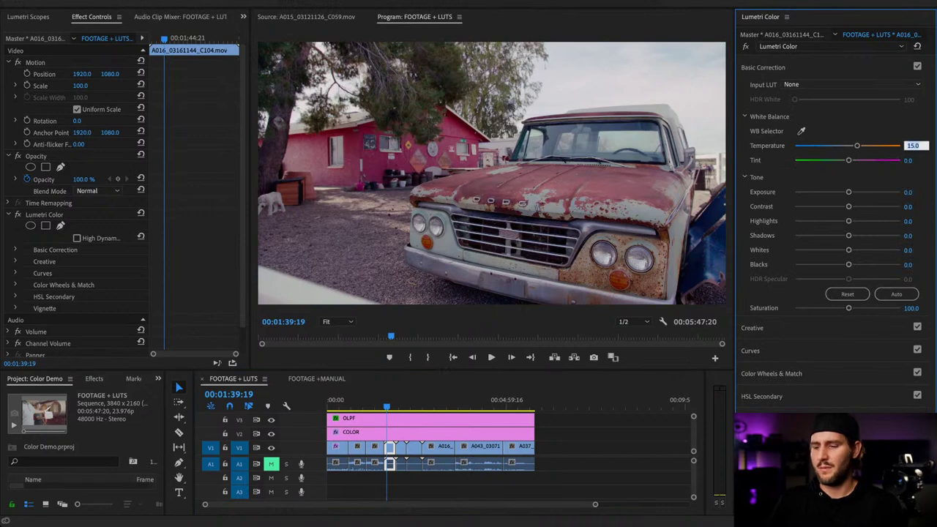
{"action": "type", "text": "30"}
{"action": "key", "text": "Return"}
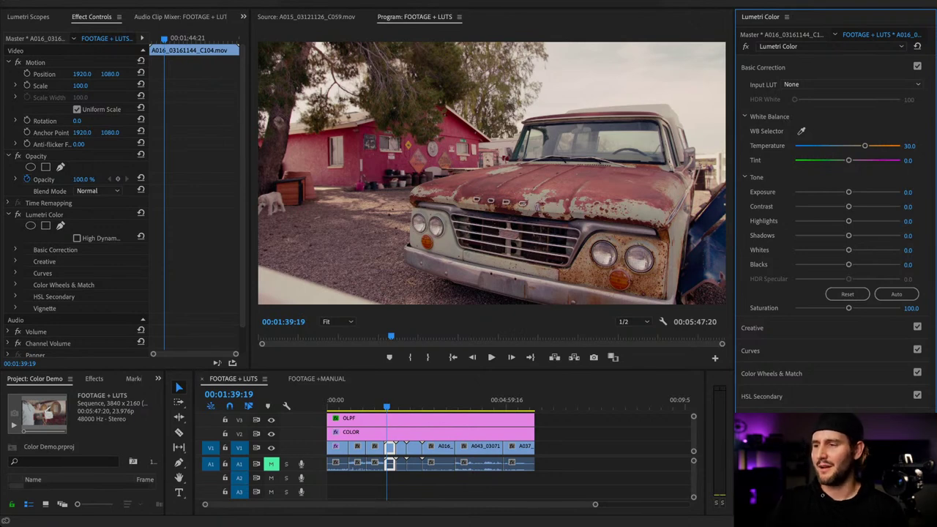
{"action": "left_click", "coordinate": [908, 160]}
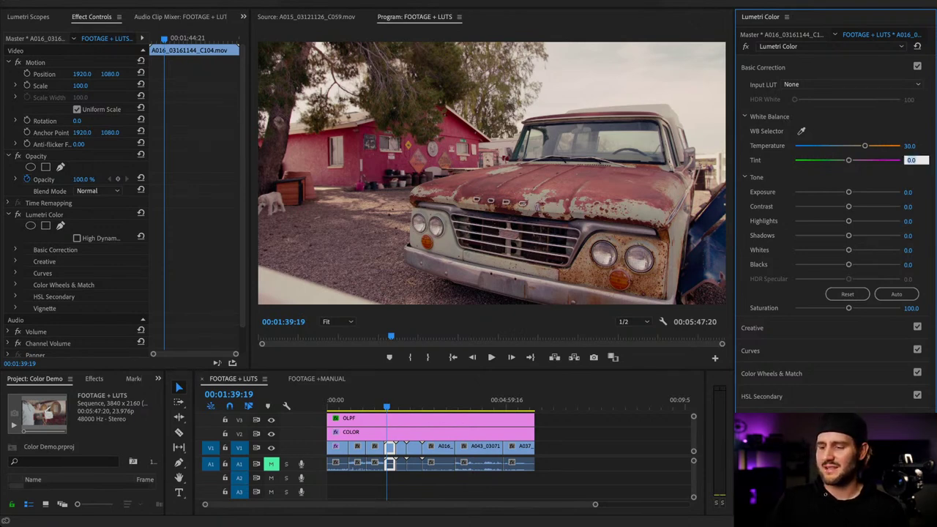
{"action": "type", "text": "-5"}
{"action": "key", "text": "Return"}
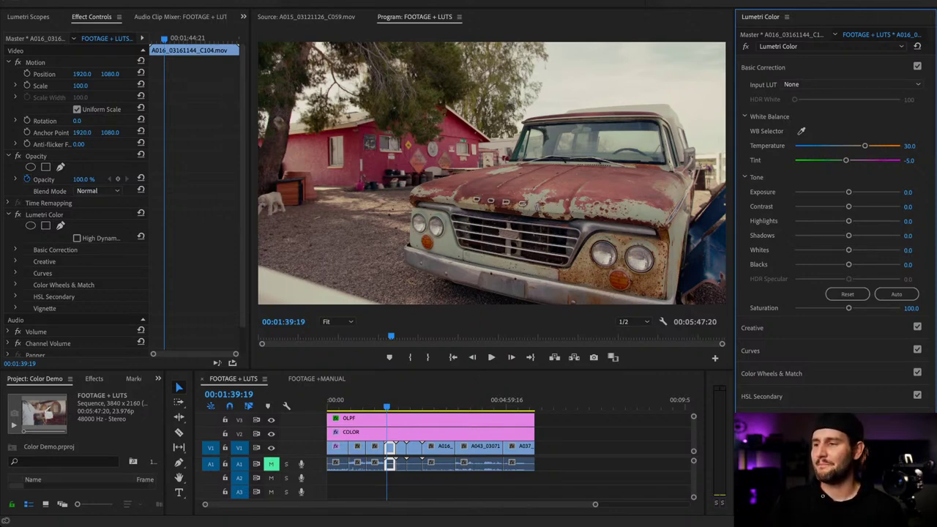
- Try a Temperature of 20 on the truck clip, set it to 25, and switch Basic Correction off and on to compare
{"action": "left_click", "coordinate": [910, 145]}
{"action": "type", "text": "20"}
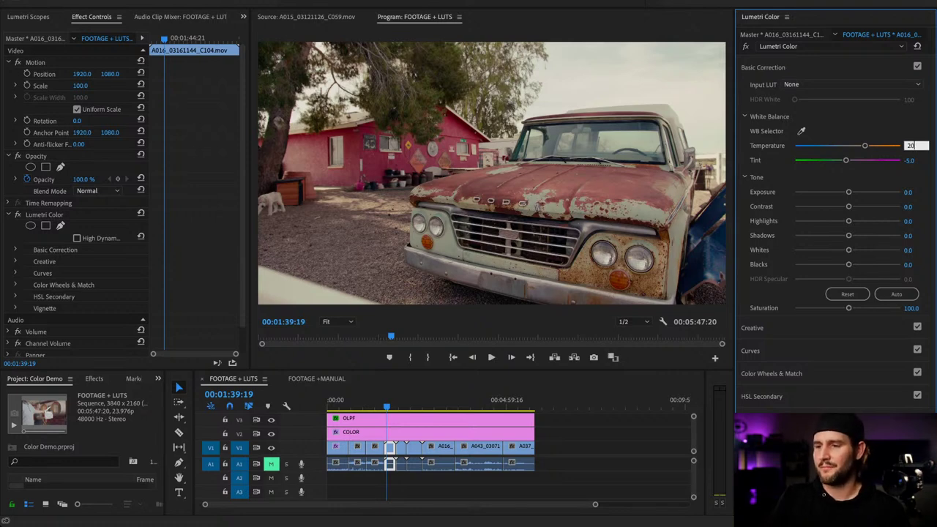
{"action": "key", "text": "Return"}
{"action": "left_click", "coordinate": [910, 145]}
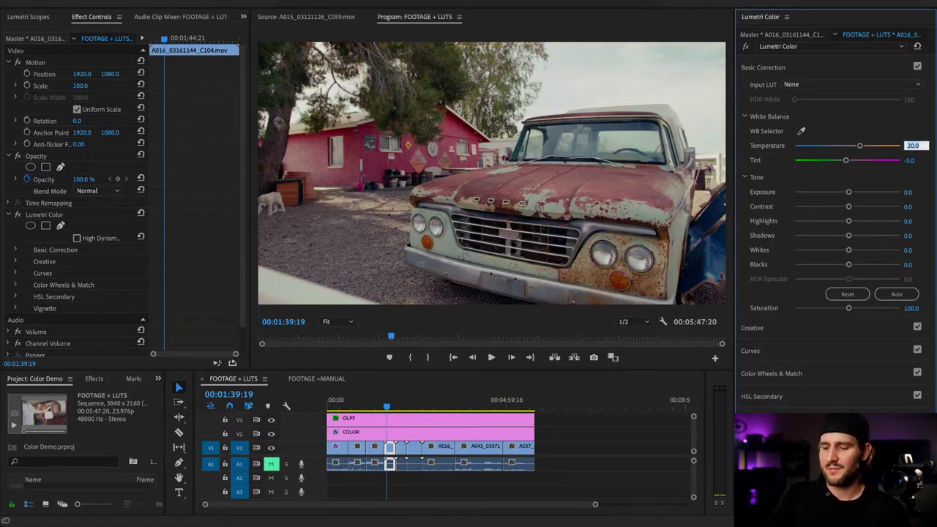
{"action": "type", "text": "25"}
{"action": "key", "text": "Return"}
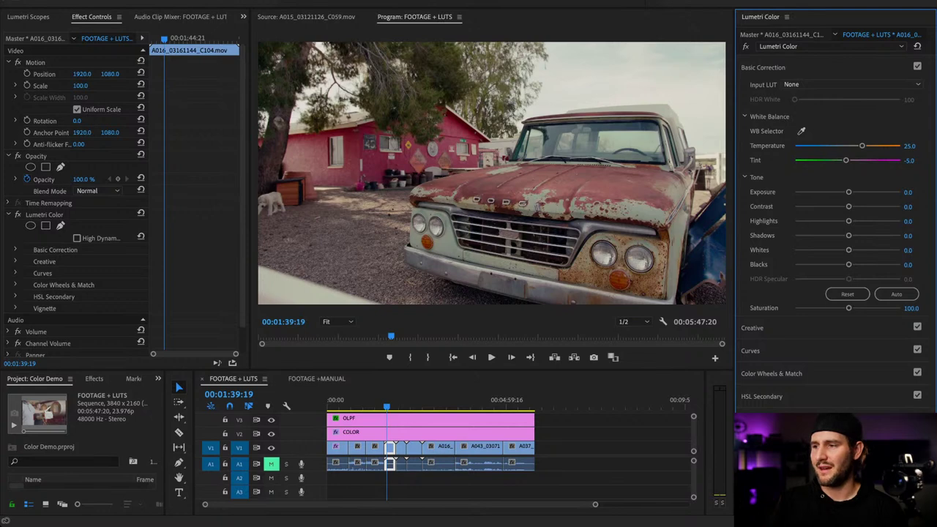
{"action": "left_click", "coordinate": [917, 67]}
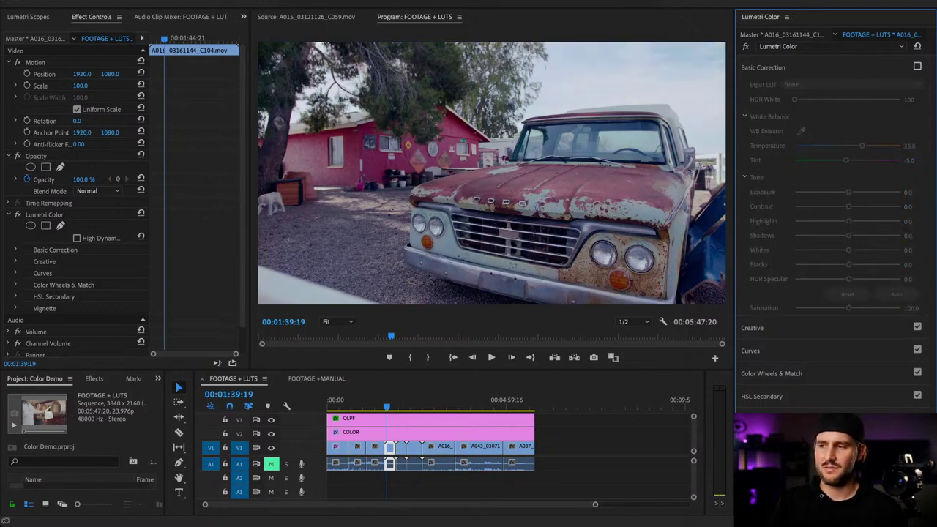
{"action": "left_click", "coordinate": [917, 66]}
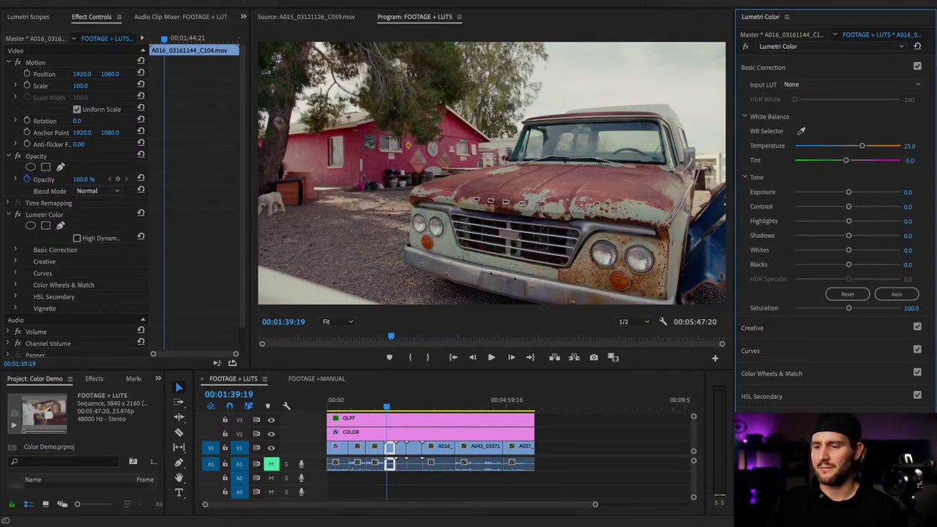
- Set the Temperature to 25 and the Tint to -5 on the rusty farm machinery clip at 00:01:56:14
{"action": "left_click", "coordinate": [396, 401]}
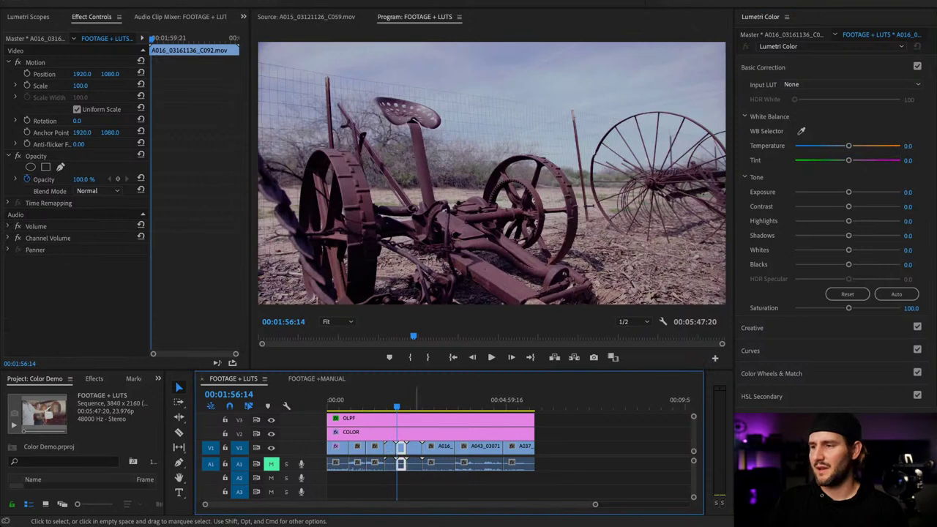
{"action": "left_click", "coordinate": [908, 146]}
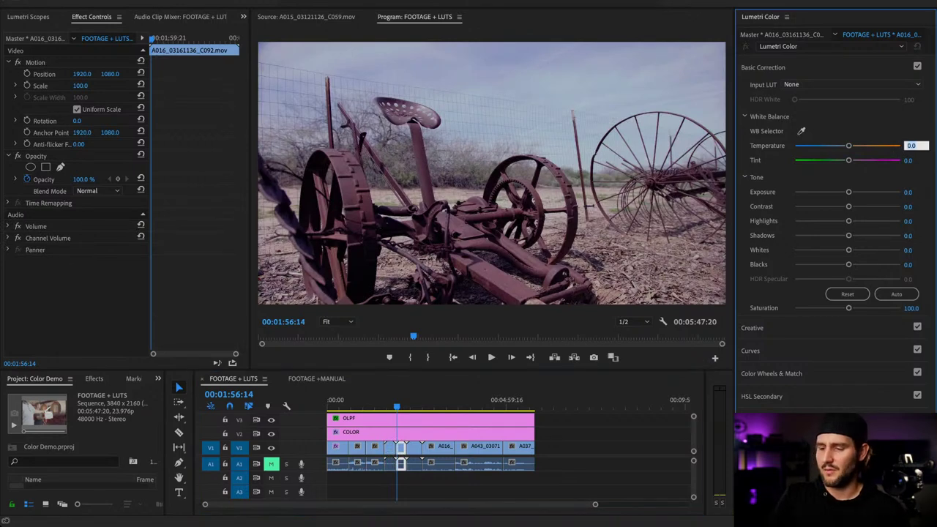
{"action": "type", "text": "25"}
{"action": "key", "text": "Tab"}
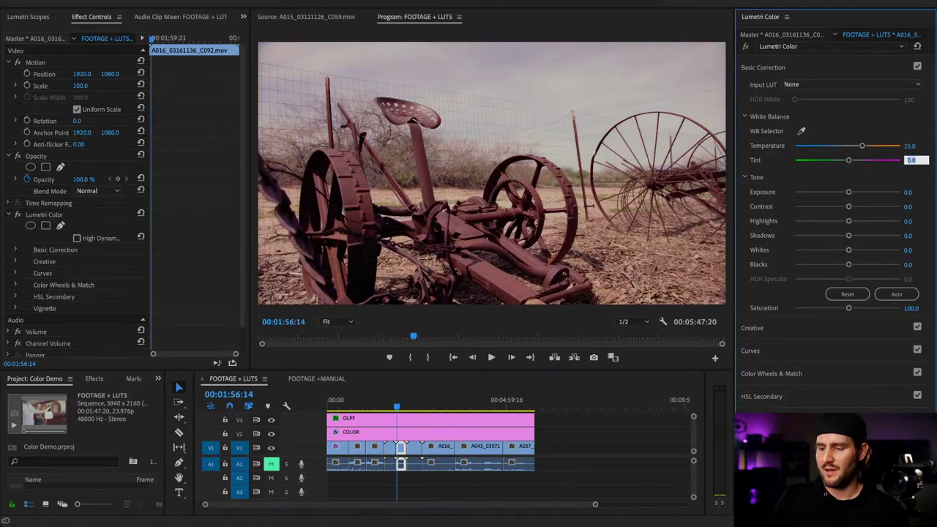
{"action": "type", "text": "-5"}
{"action": "key", "text": "Return"}
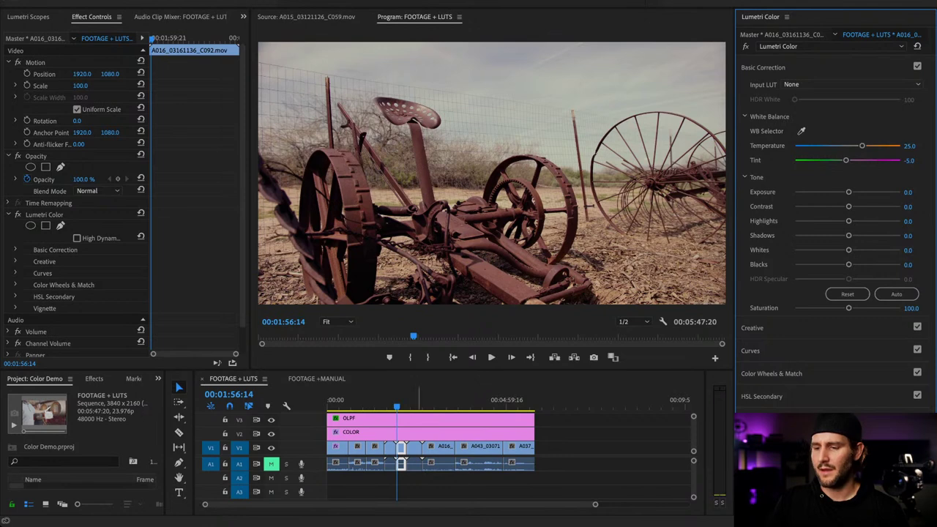
- Move the playhead to the start of the goat clip at 00:02:13:15 and select that clip on V1
{"action": "left_click", "coordinate": [410, 400]}
{"action": "left_click", "coordinate": [414, 400]}
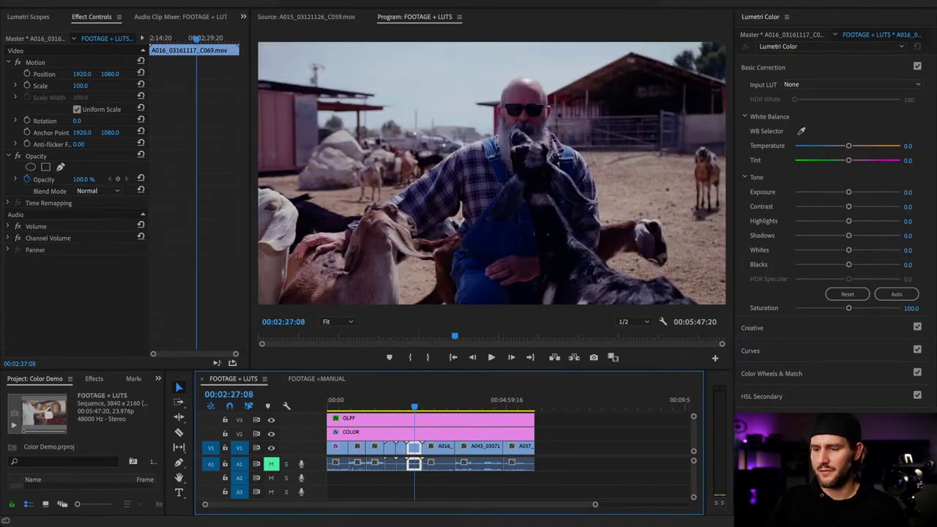
{"action": "left_click_drag", "start_coordinate": [414, 399], "coordinate": [407, 399]}
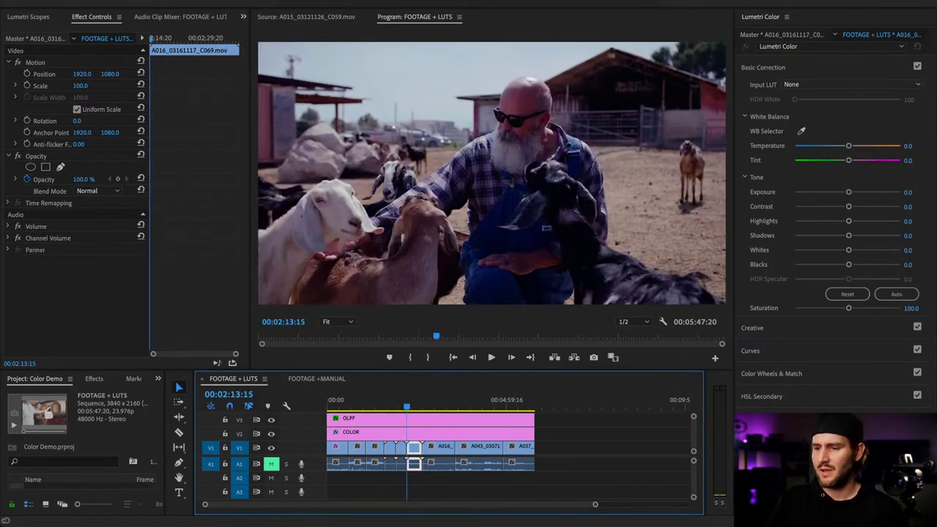
{"action": "left_click", "coordinate": [563, 448]}
{"action": "left_click", "coordinate": [417, 448]}
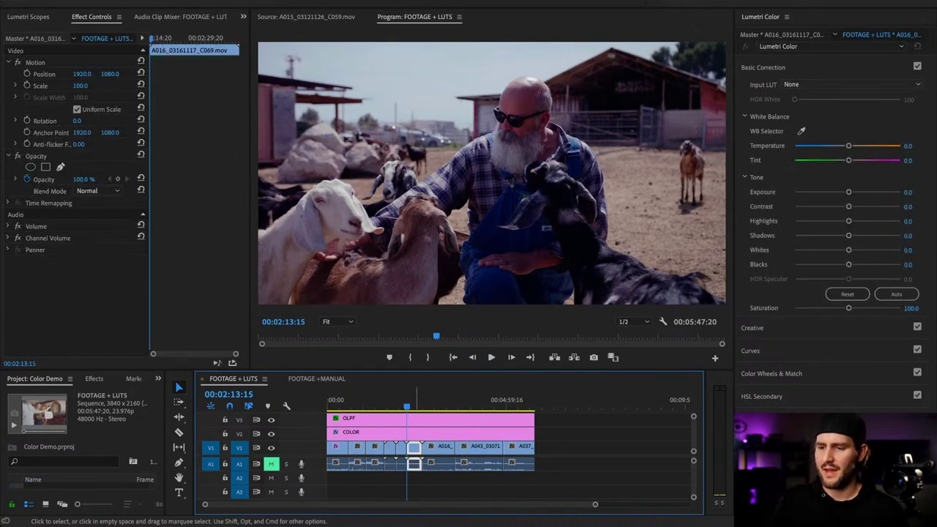
- Try an Exposure of 0.5 on the COLOR adjustment layer's Basic Correction, and set it back to 0
{"action": "left_click", "coordinate": [415, 433]}
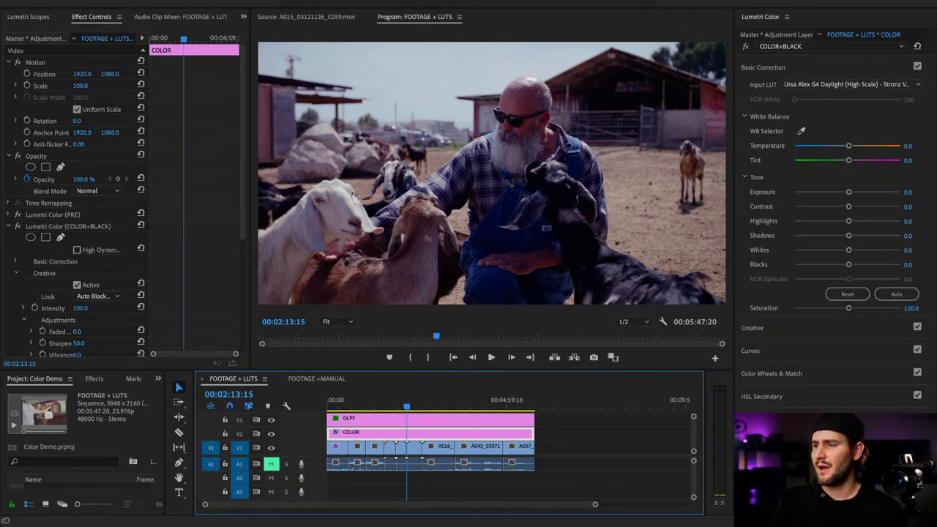
{"action": "left_click", "coordinate": [908, 192]}
{"action": "type", "text": ".5"}
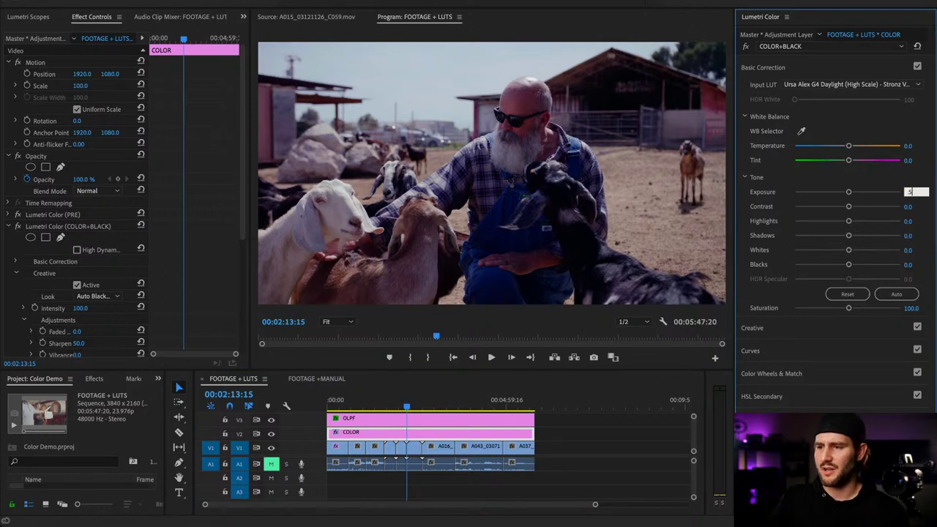
{"action": "key", "text": "Return"}
{"action": "left_click", "coordinate": [908, 192]}
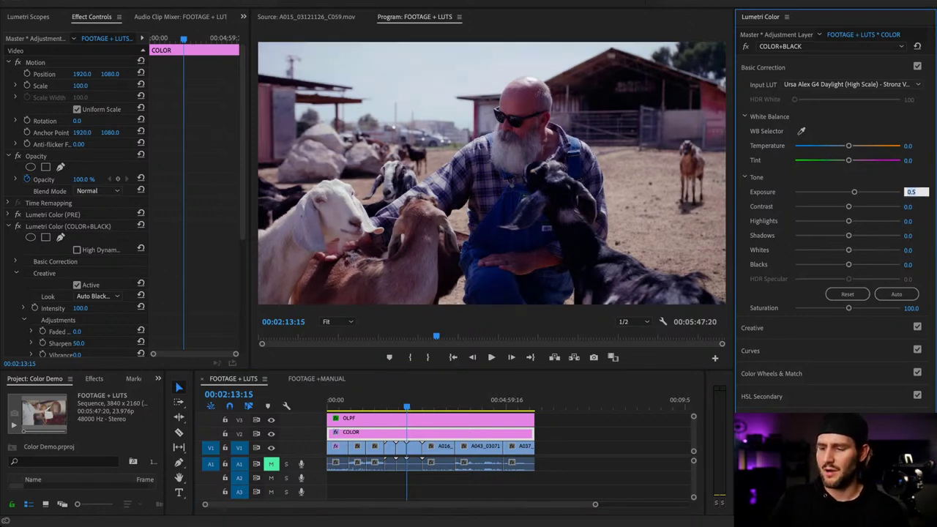
{"action": "type", "text": "0"}
{"action": "key", "text": "Return"}
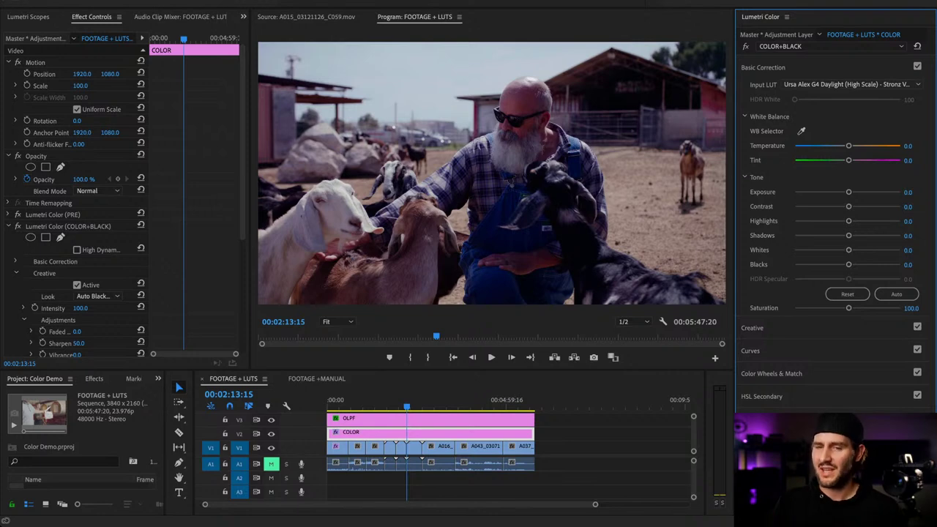
- Set the Temperature to 20 and the Tint to -5 on the goat clip
{"action": "left_click", "coordinate": [416, 448]}
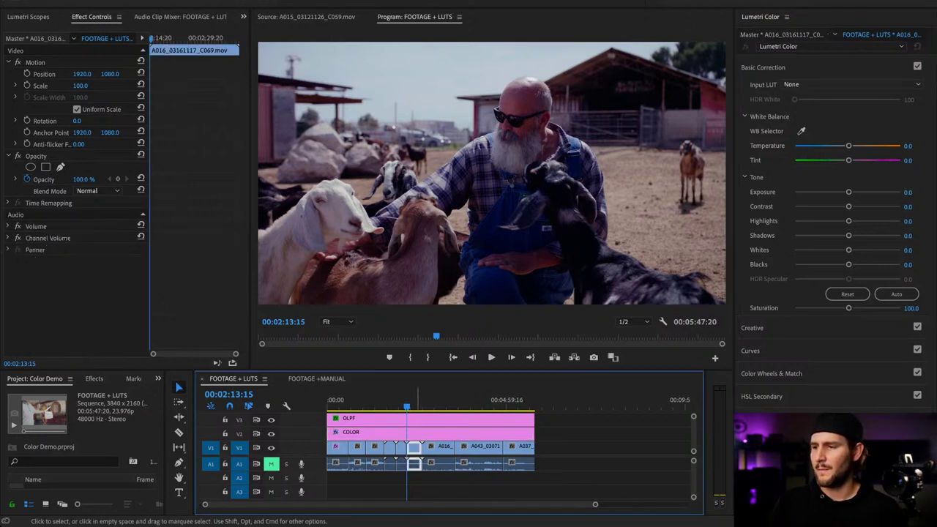
{"action": "left_click", "coordinate": [908, 146]}
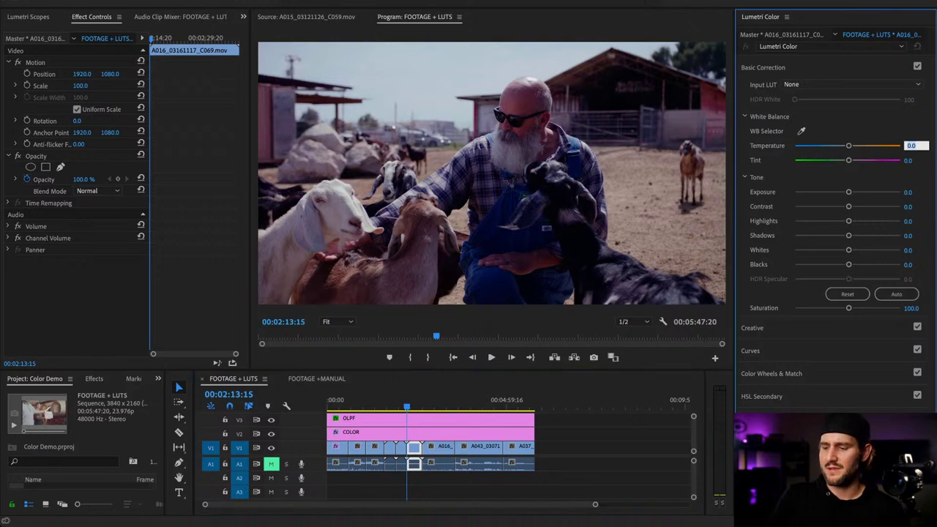
{"action": "type", "text": "20"}
{"action": "key", "text": "Return"}
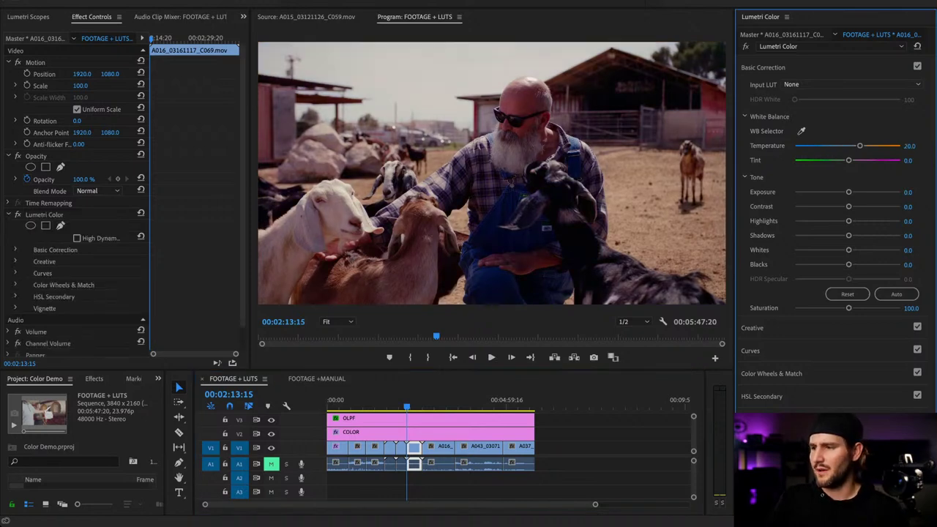
{"action": "left_click", "coordinate": [908, 161]}
{"action": "type", "text": "-5"}
{"action": "key", "text": "Return"}
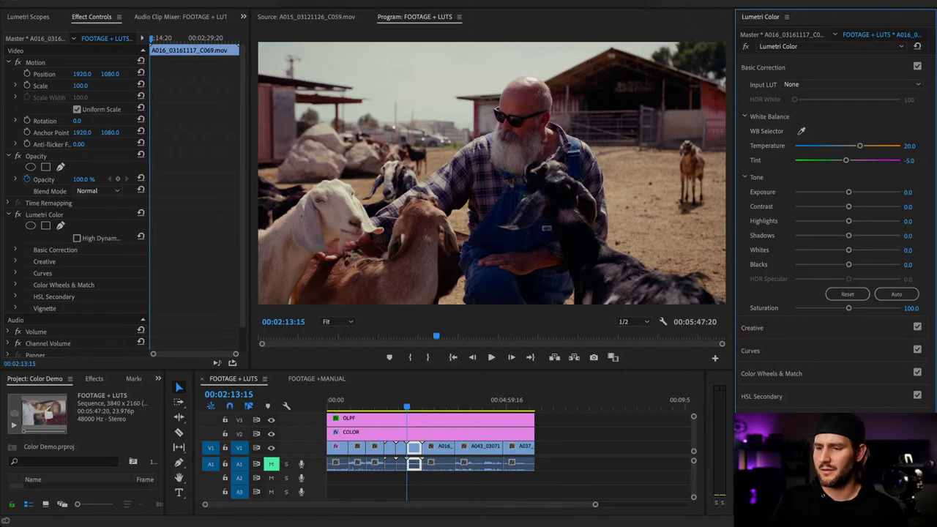
- Move the playhead to the bearded man's portrait clip at 00:02:39:20, and set its Temperature to 25 and Tint to -5
{"action": "left_click", "coordinate": [429, 401]}
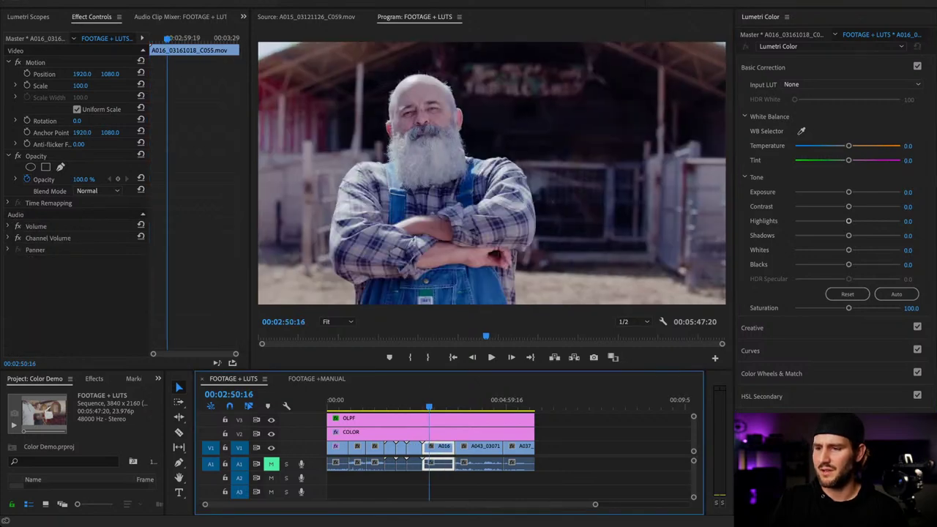
{"action": "key", "text": "Up"}
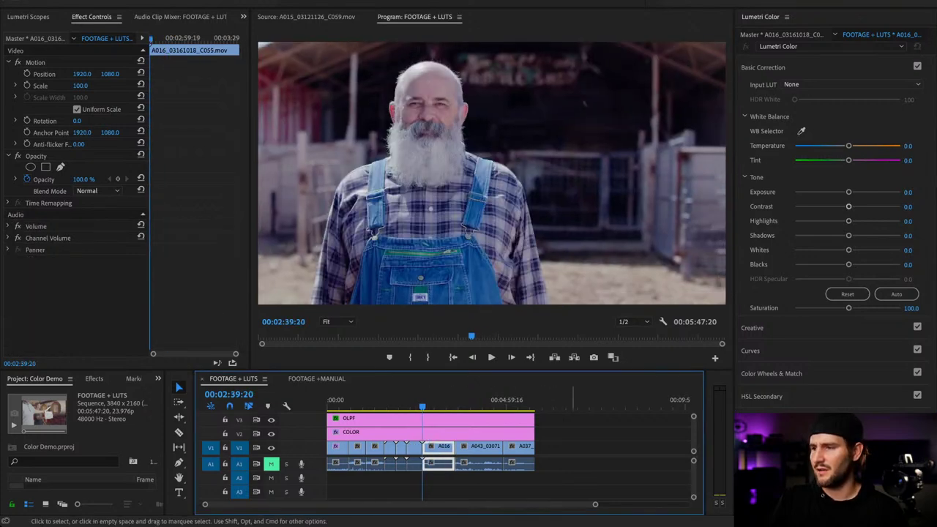
{"action": "left_click", "coordinate": [908, 146]}
{"action": "type", "text": "25"}
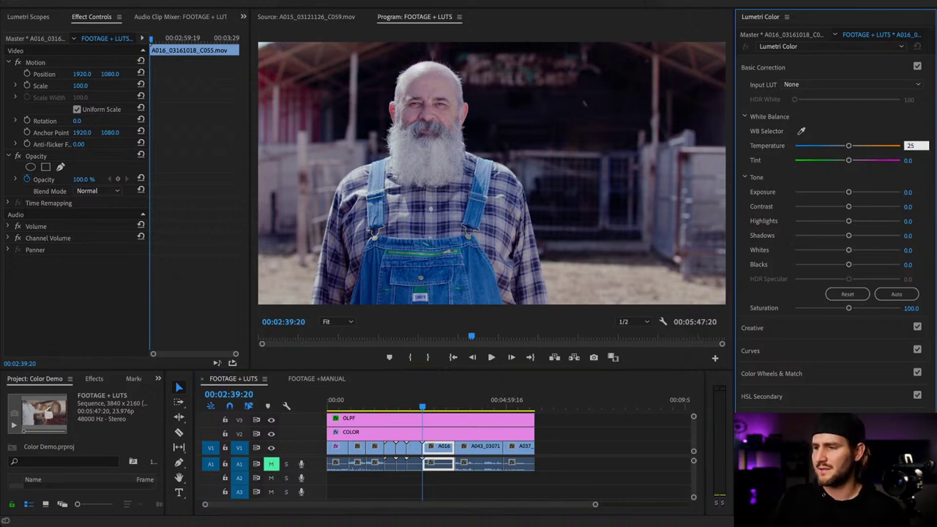
{"action": "key", "text": "Return"}
{"action": "left_click", "coordinate": [908, 160]}
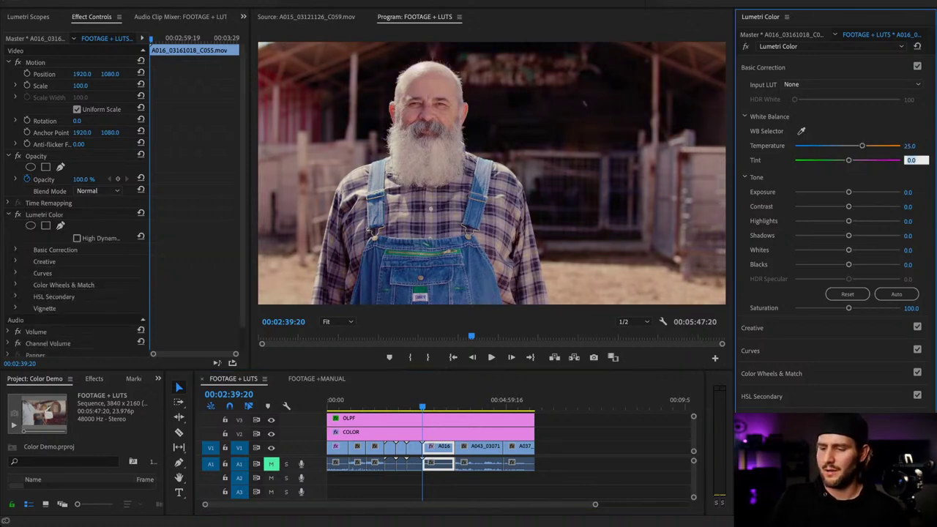
{"action": "type", "text": "-5"}
{"action": "key", "text": "Return"}
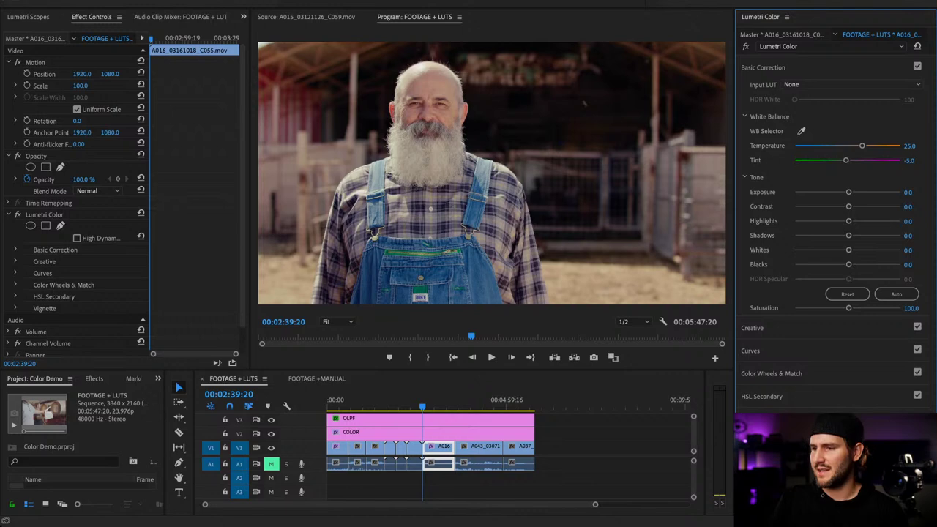
- Reset the portrait clip's Tint to 0, try a Temperature of 50, and set it to 30
{"action": "left_click", "coordinate": [908, 160]}
{"action": "type", "text": "0"}
{"action": "key", "text": "Return"}
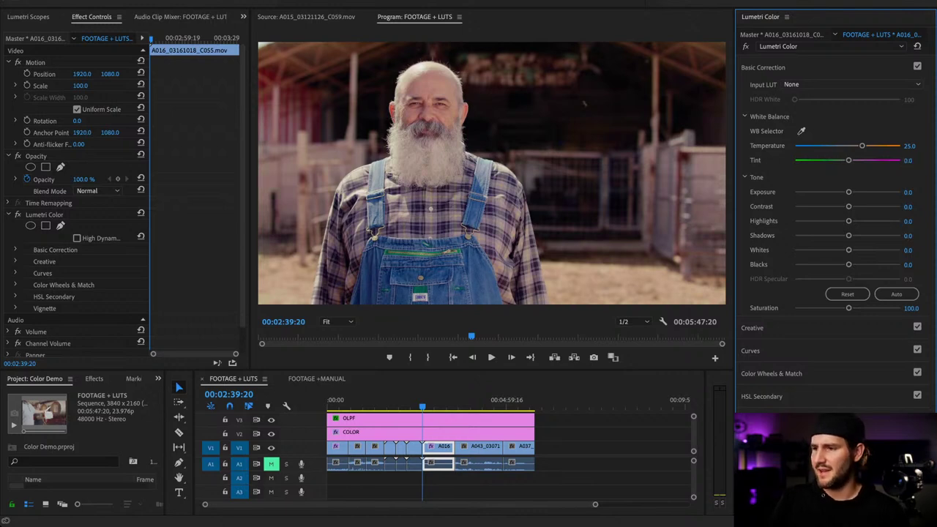
{"action": "left_click", "coordinate": [909, 146]}
{"action": "type", "text": "50"}
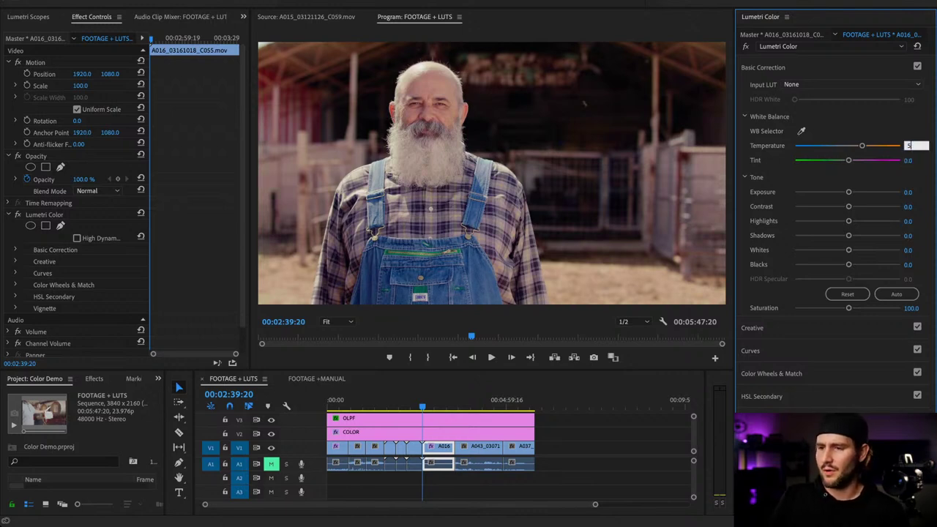
{"action": "key", "text": "Return"}
{"action": "left_click", "coordinate": [908, 146]}
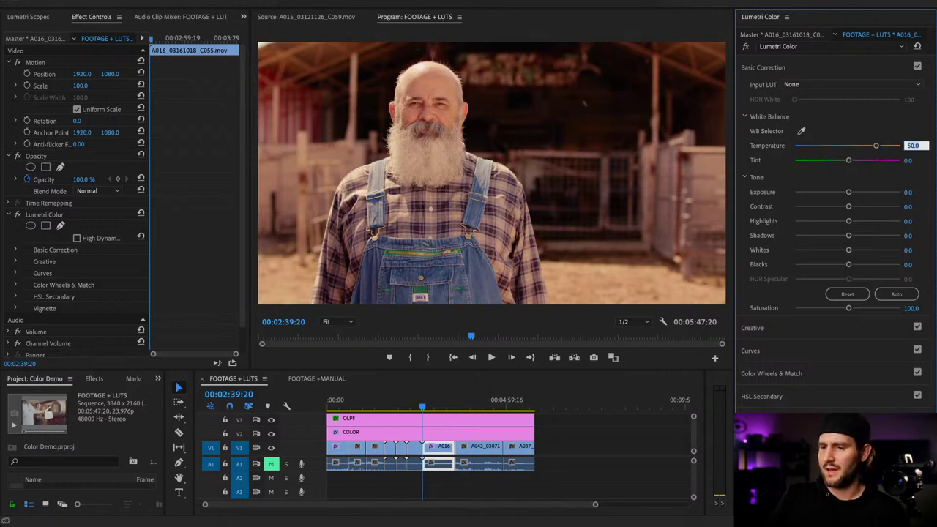
{"action": "type", "text": "30"}
{"action": "key", "text": "Return"}
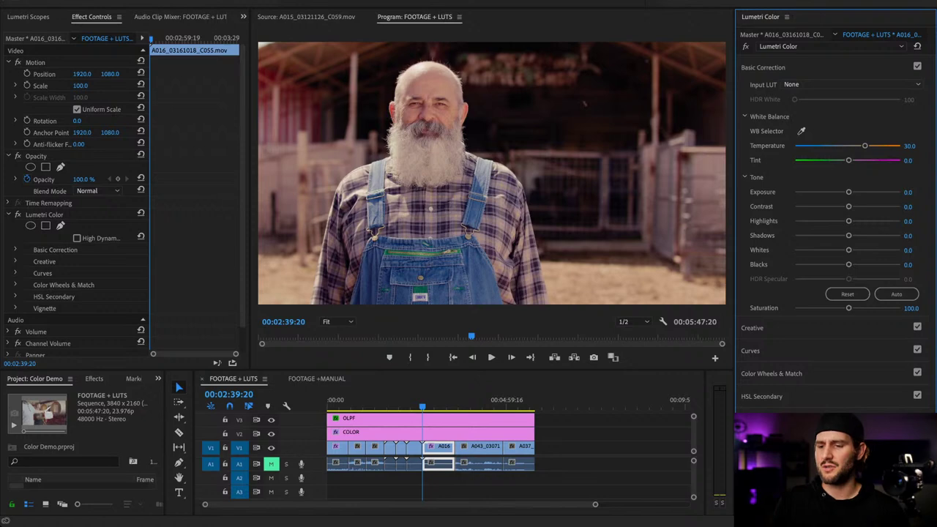
- Switch tracks V3 and V2 off and on to compare the portrait clip with and without the adjustment layers
{"action": "left_click", "coordinate": [271, 420]}
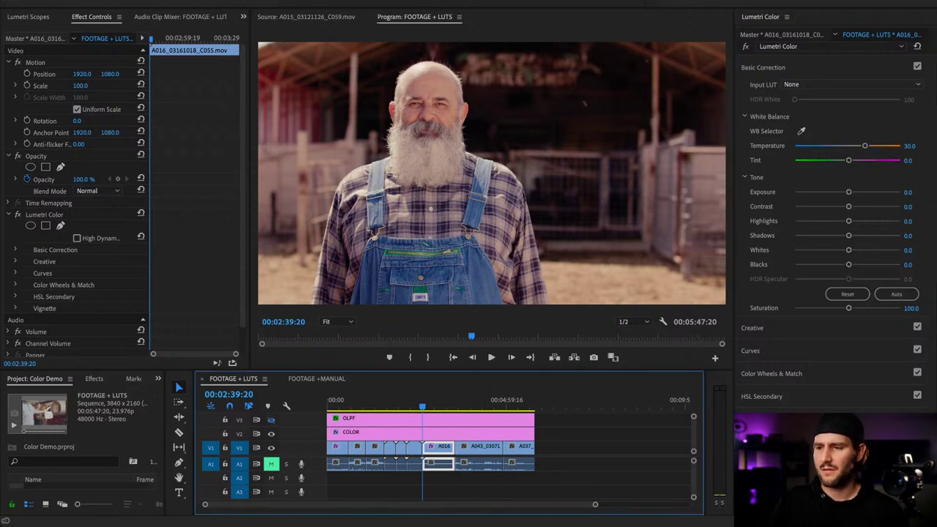
{"action": "left_click", "coordinate": [271, 434]}
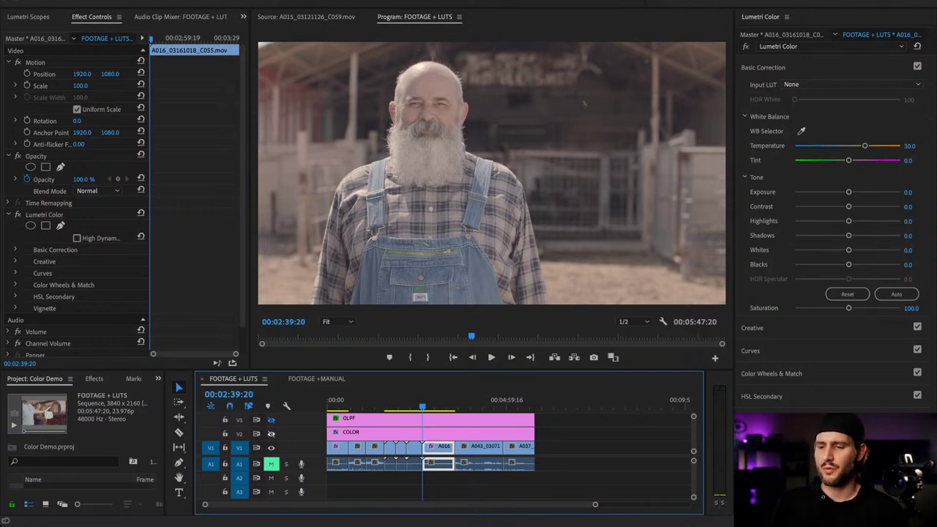
{"action": "left_click", "coordinate": [271, 434]}
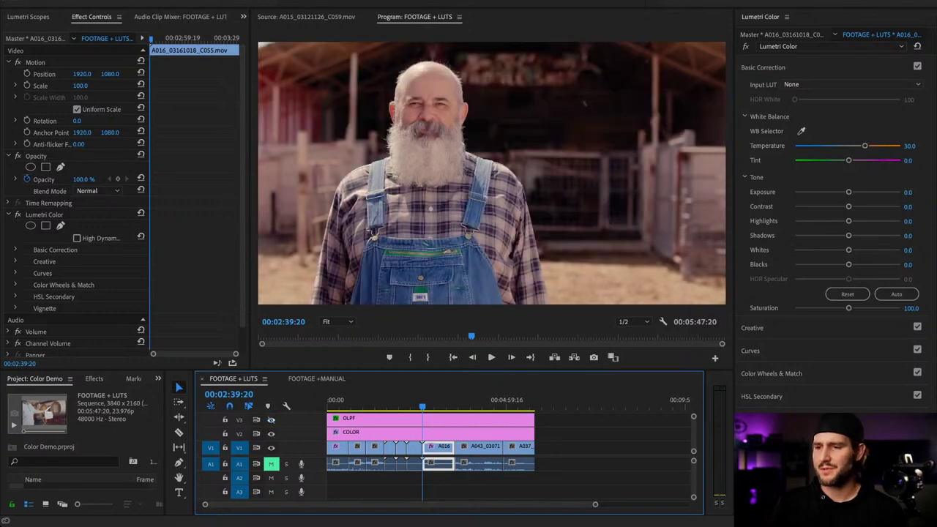
{"action": "left_click", "coordinate": [271, 420]}
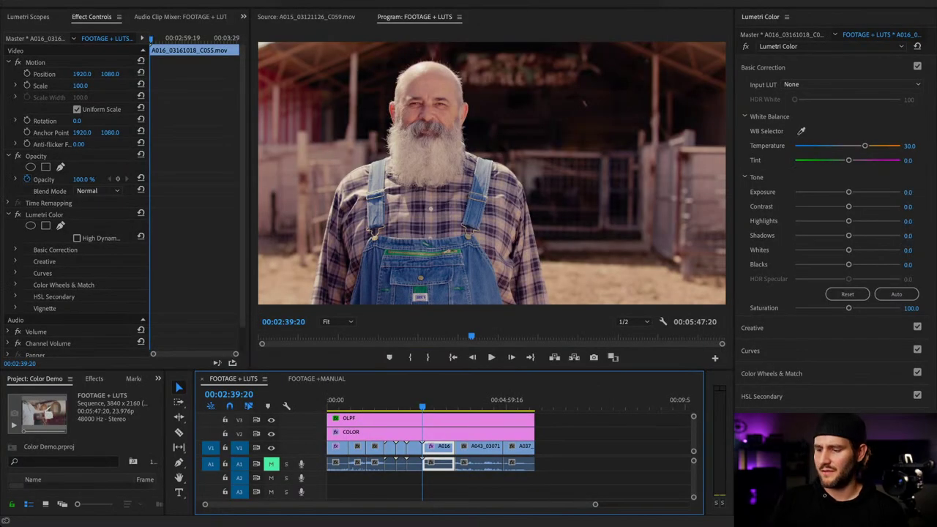
- Set the portrait clip's Tint to -5 and try a Temperature of 50
{"action": "left_click", "coordinate": [914, 159]}
{"action": "type", "text": "-5"}
{"action": "key", "text": "Return"}
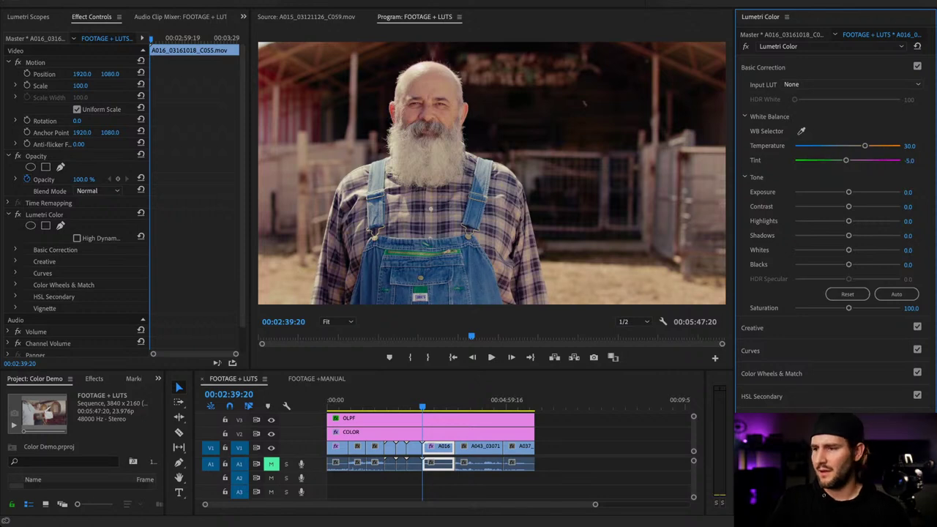
{"action": "left_click", "coordinate": [909, 146]}
{"action": "type", "text": "50"}
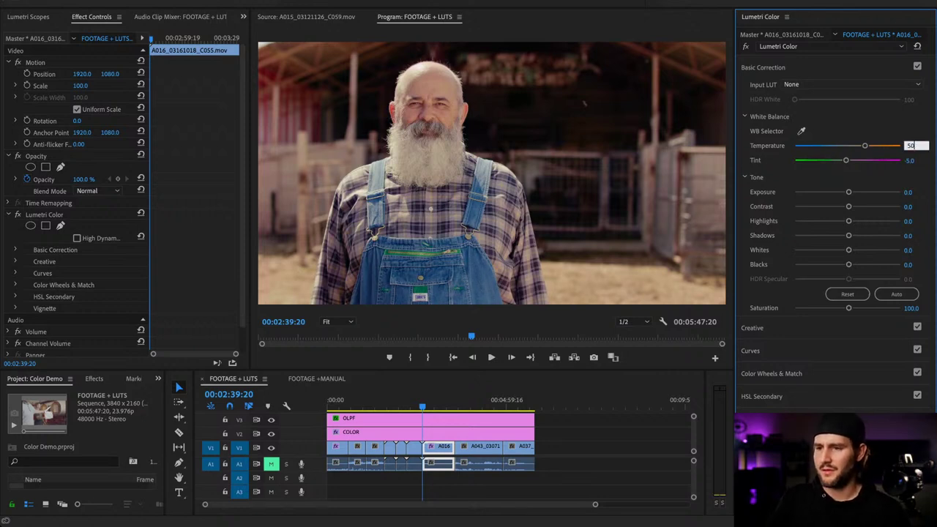
{"action": "key", "text": "Return"}
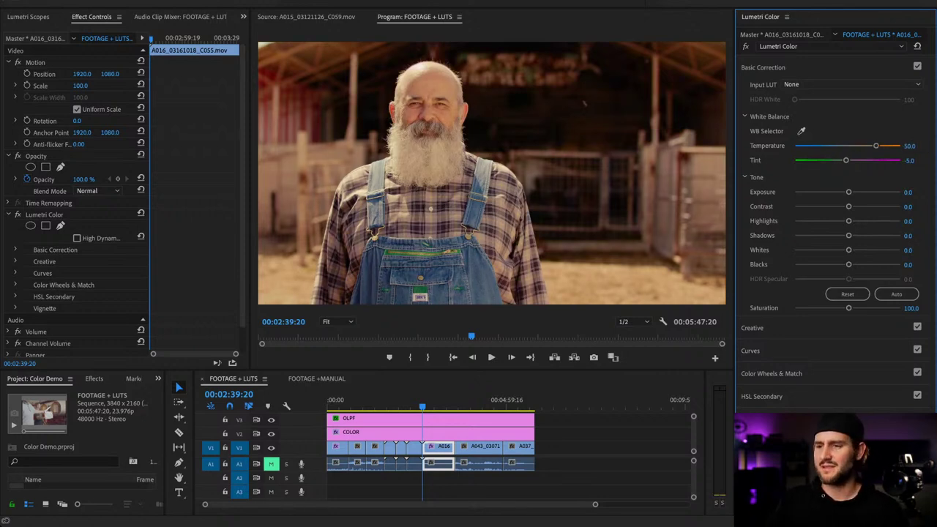
- Lower the portrait clip's Temperature to 40, and reduce it further to 30
{"action": "left_click", "coordinate": [909, 145]}
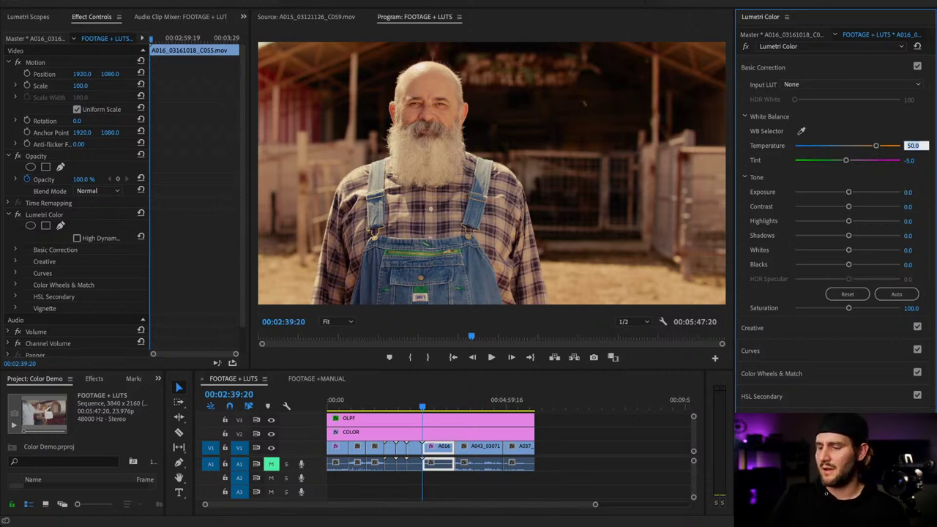
{"action": "type", "text": "40"}
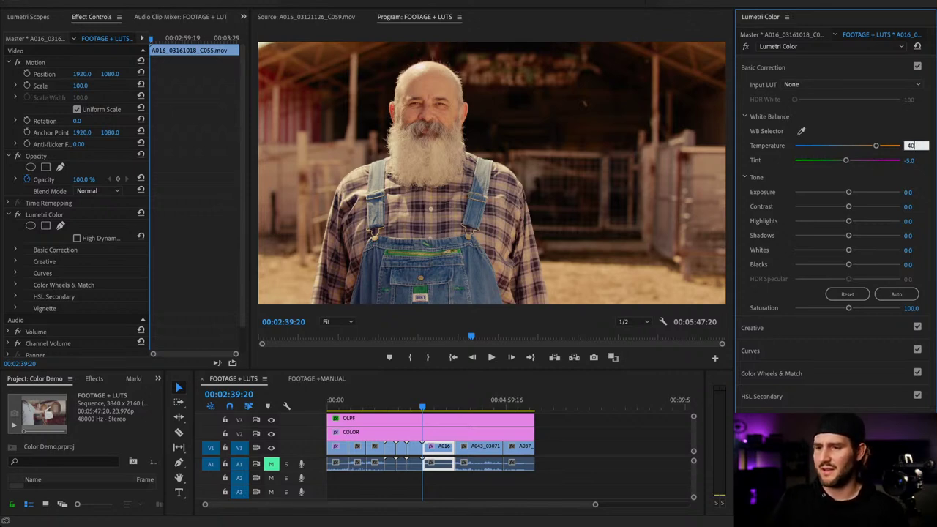
{"action": "key", "text": "Return"}
{"action": "left_click", "coordinate": [909, 146]}
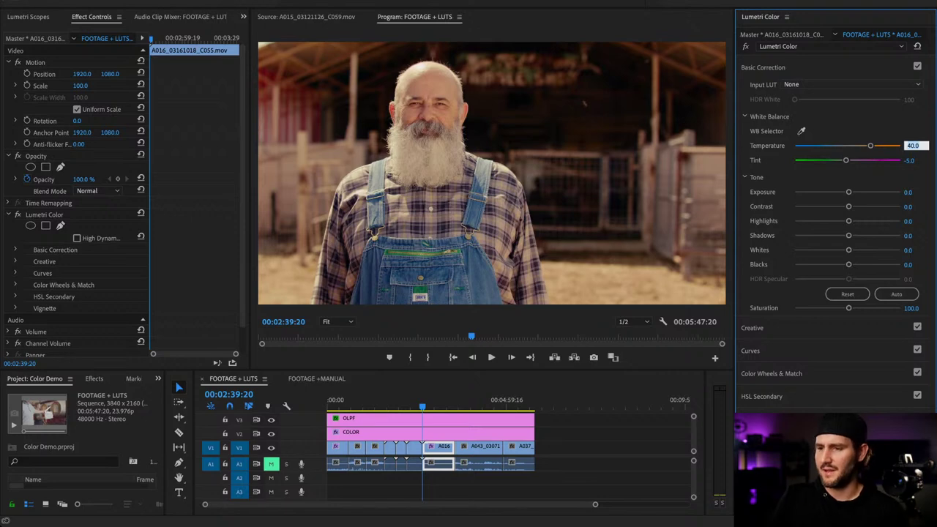
{"action": "type", "text": "30"}
{"action": "key", "text": "Return"}
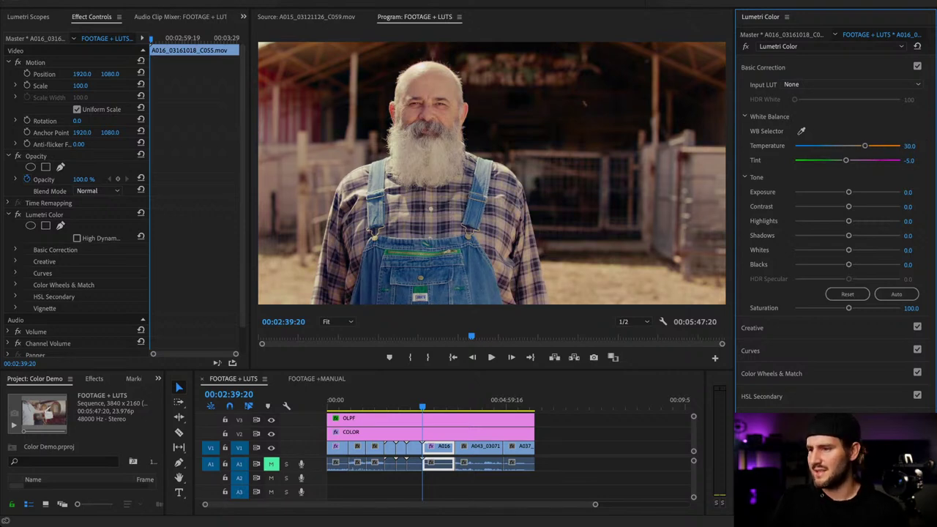
- Fine-tune the portrait clip's white balance with a Tint of -3 and a Temperature of 35
{"action": "left_click", "coordinate": [909, 160]}
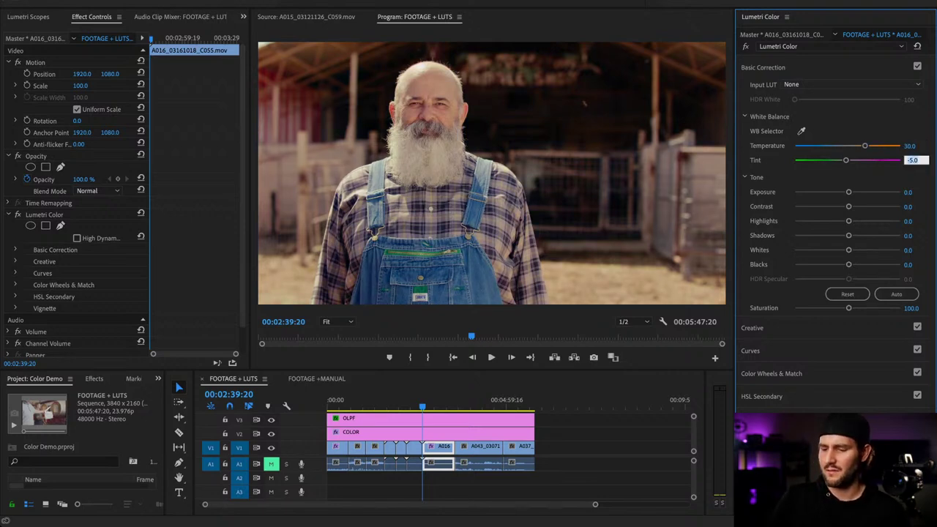
{"action": "type", "text": "-3"}
{"action": "key", "text": "Return"}
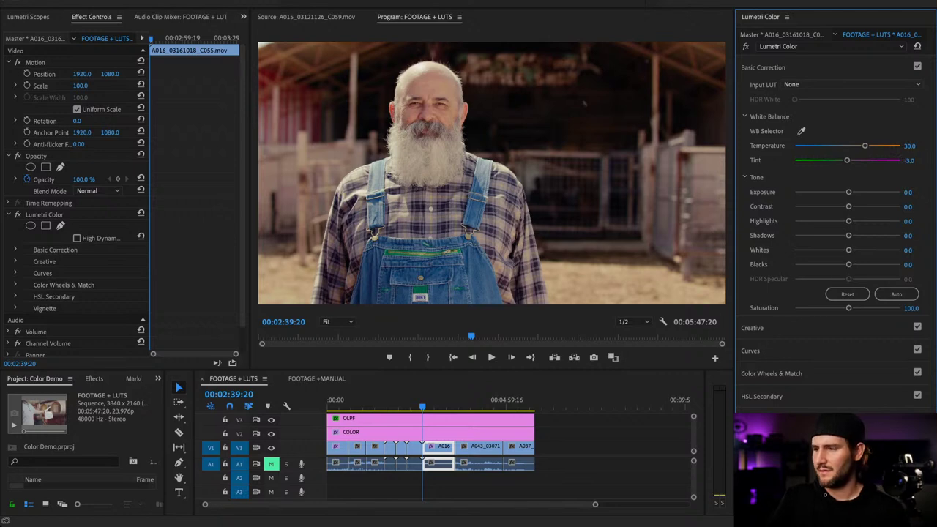
{"action": "left_click", "coordinate": [909, 146]}
{"action": "type", "text": "35"}
{"action": "key", "text": "Return"}
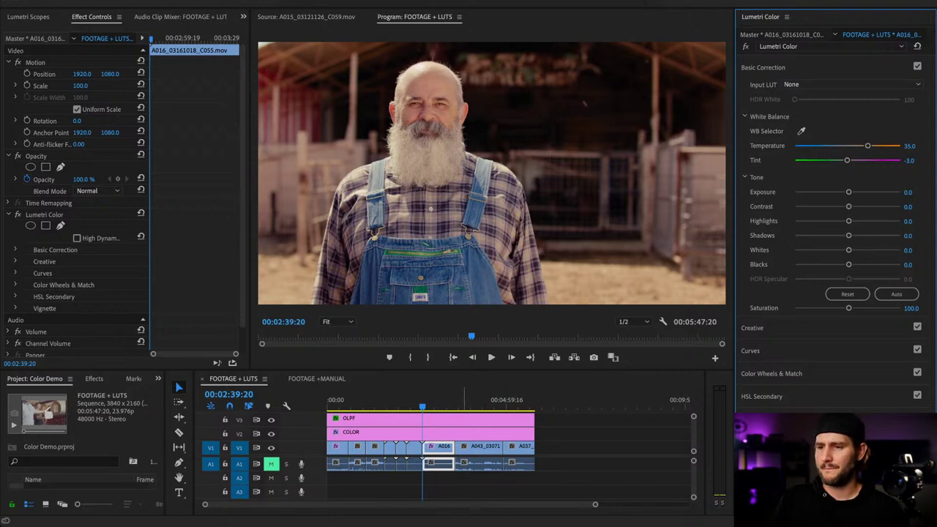
- Go to the start of clip A043 and switch tracks V3 and V2 off and on to compare its grade
{"action": "left_click", "coordinate": [461, 402]}
{"action": "key", "text": "Up"}
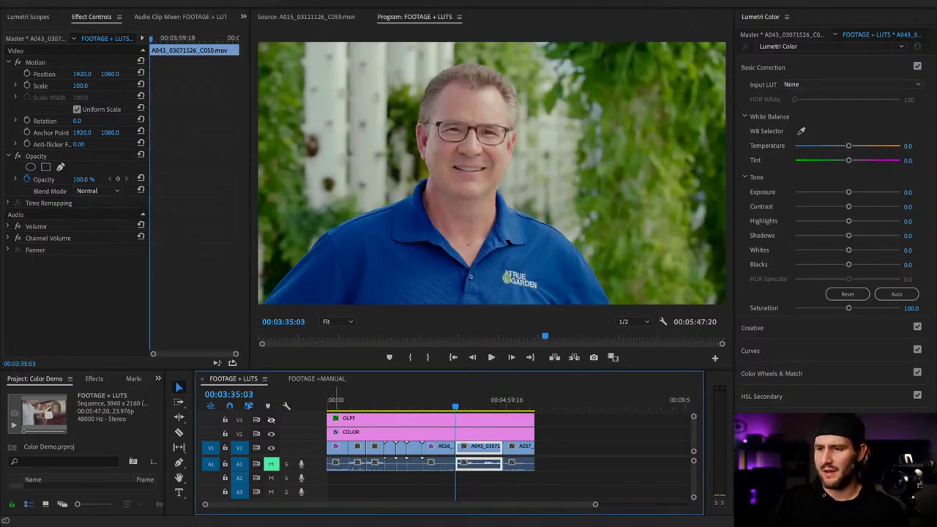
{"action": "left_click", "coordinate": [271, 420]}
{"action": "left_click", "coordinate": [271, 434]}
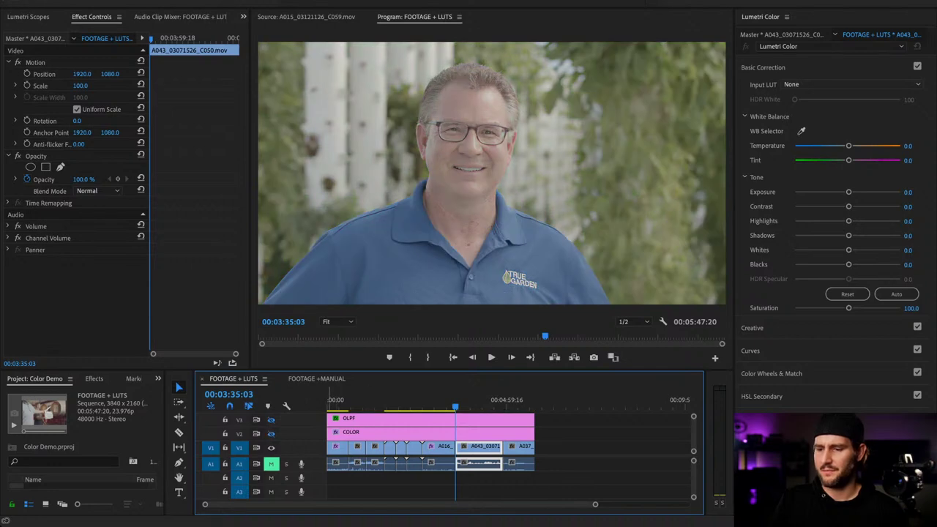
{"action": "left_click", "coordinate": [271, 434]}
{"action": "left_click", "coordinate": [271, 420]}
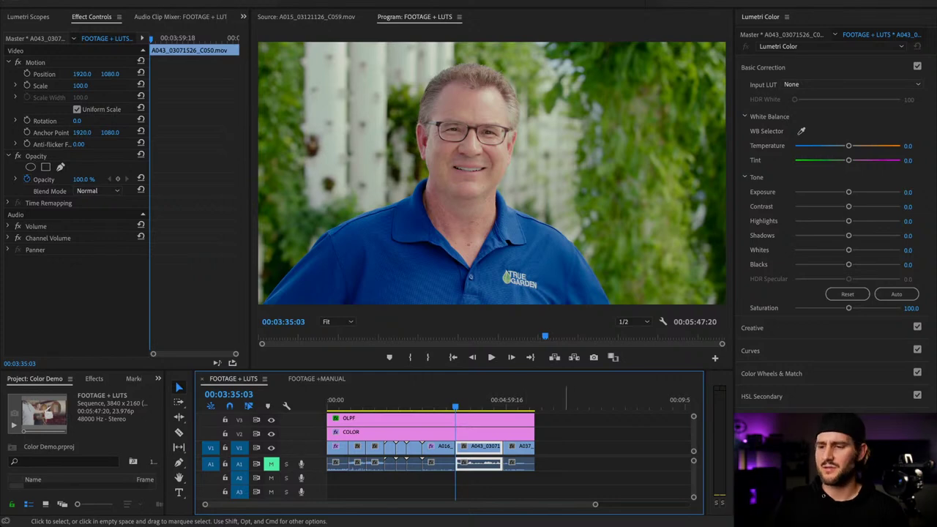
- Set the A043 clip's white balance to a Tint of 2 and a Temperature of 5
{"action": "left_click", "coordinate": [554, 450]}
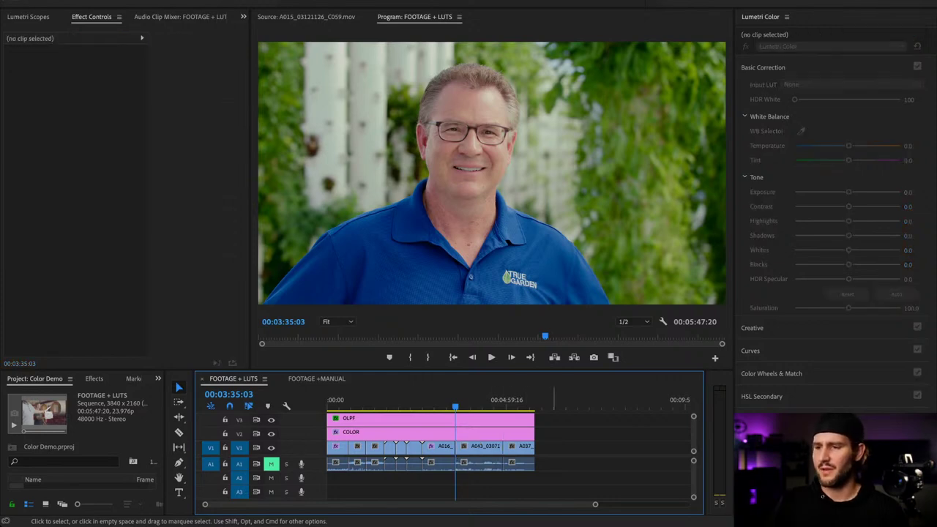
{"action": "left_click", "coordinate": [481, 448]}
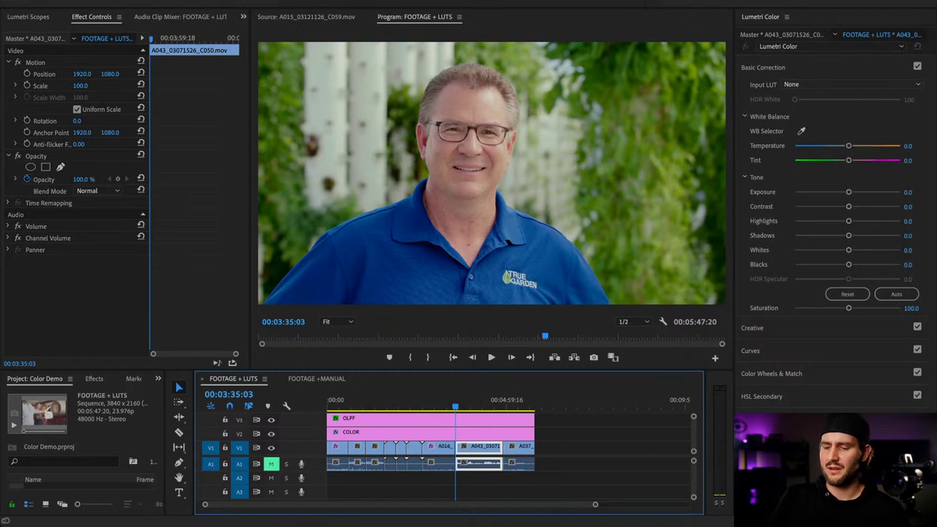
{"action": "left_click", "coordinate": [909, 160]}
{"action": "type", "text": "2"}
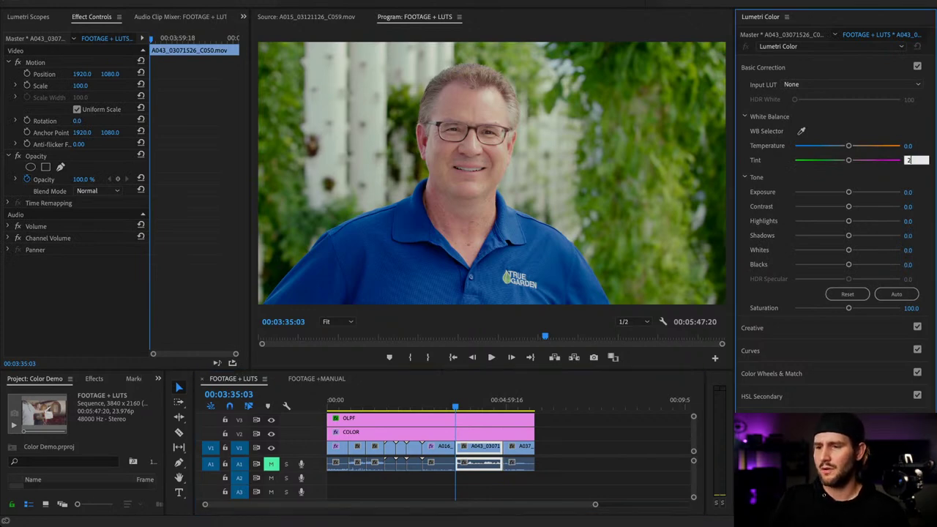
{"action": "key", "text": "Return"}
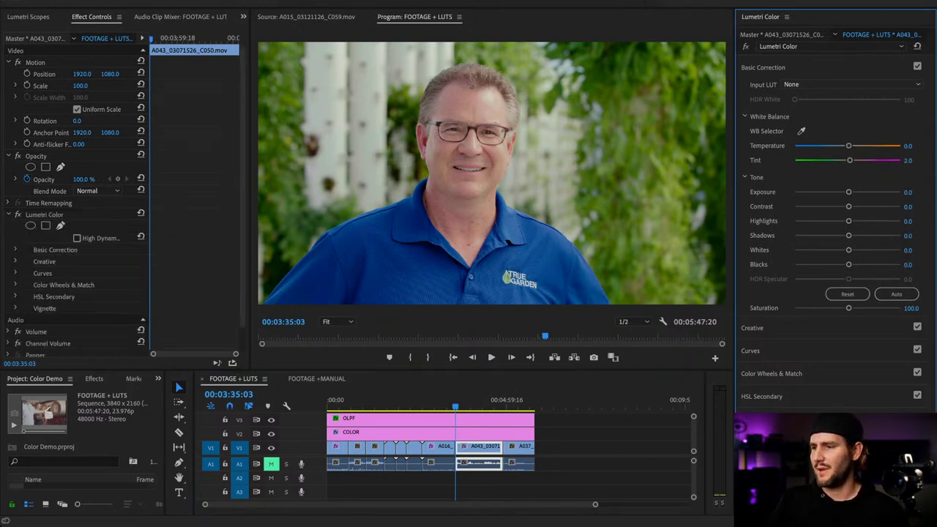
{"action": "left_click", "coordinate": [908, 145]}
{"action": "type", "text": "5"}
{"action": "key", "text": "Return"}
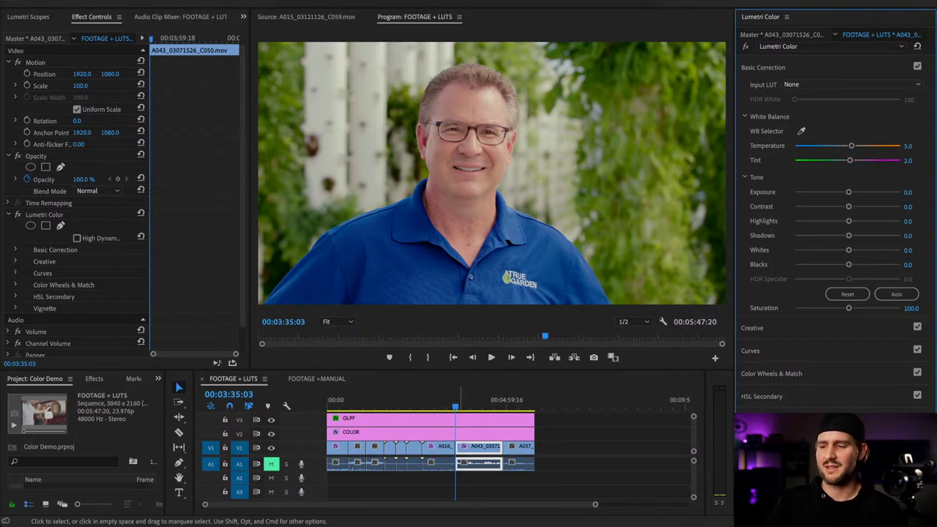
- Go to the start of the barbershop clip A037 and switch the adjustment layer tracks off and on to compare its grade
{"action": "left_click", "coordinate": [518, 401]}
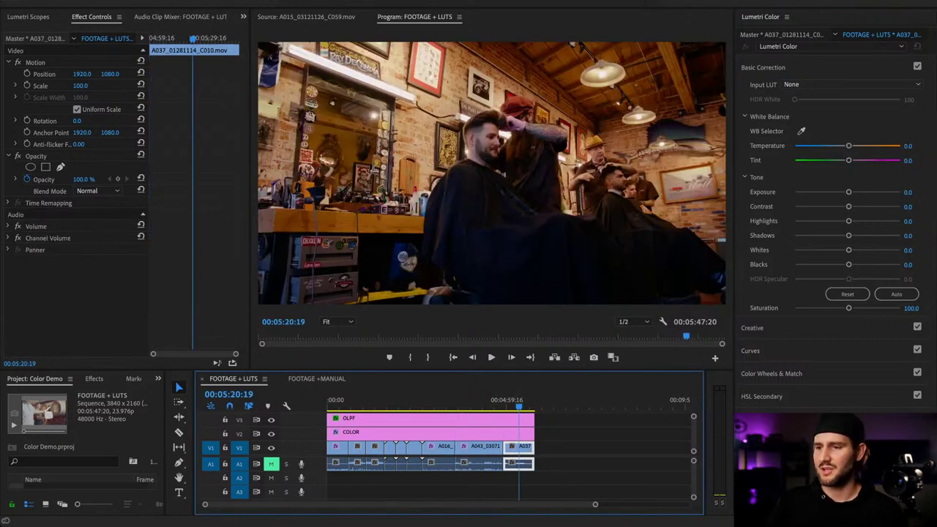
{"action": "key", "text": "Up"}
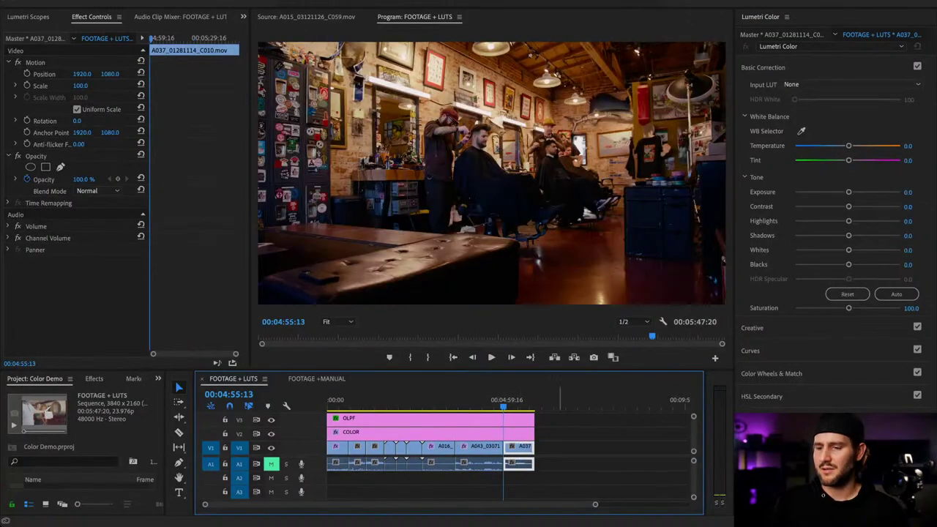
{"action": "left_click", "coordinate": [271, 419]}
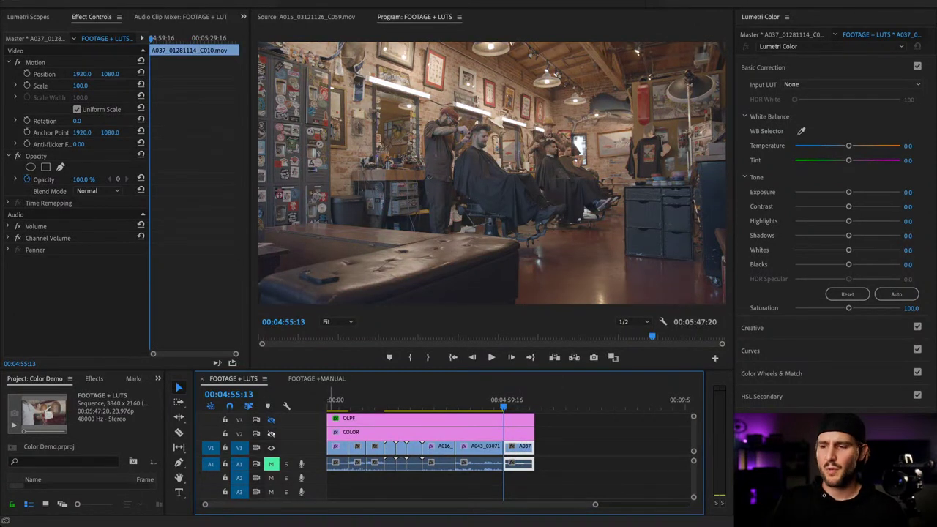
{"action": "left_click", "coordinate": [270, 419]}
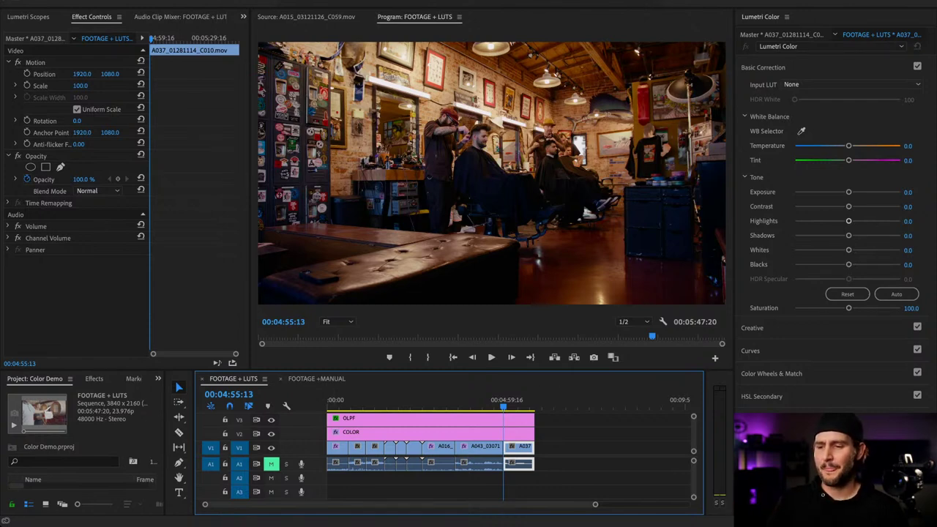
- Open the FOOTAGE +MANUAL sequence at its first clip and show the Lumetri Scopes in a narrow panel beside the enlarged program view
{"action": "key", "text": "shift+3"}
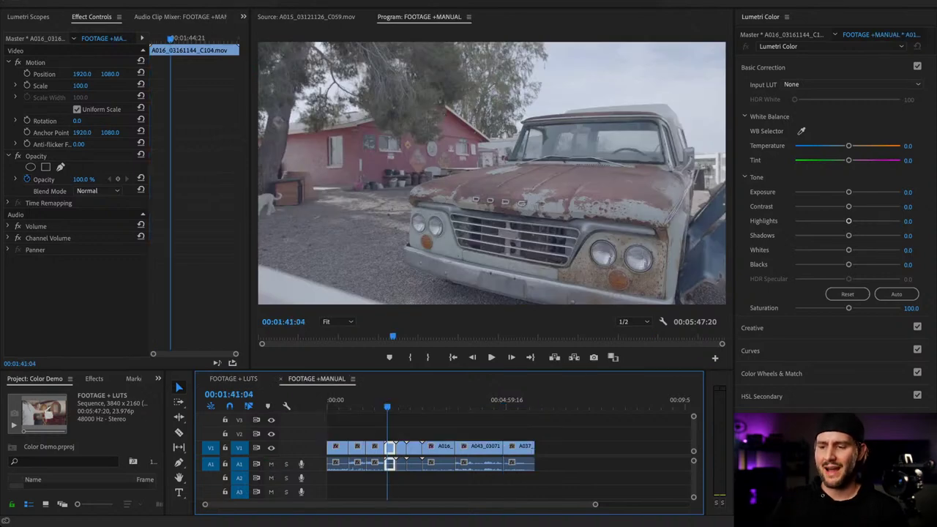
{"action": "left_click_drag", "start_coordinate": [345, 402], "coordinate": [326, 403]}
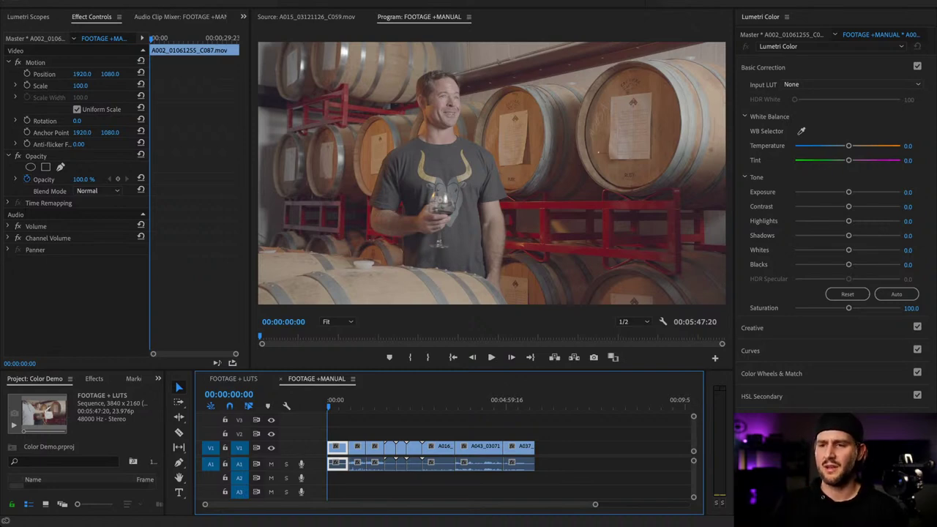
{"action": "left_click", "coordinate": [27, 17]}
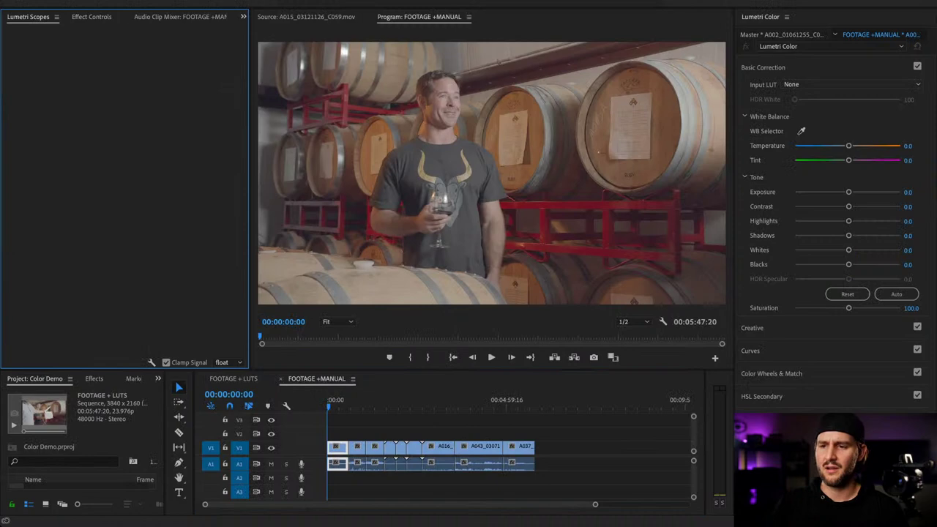
{"action": "left_click_drag", "start_coordinate": [250, 191], "coordinate": [364, 192]}
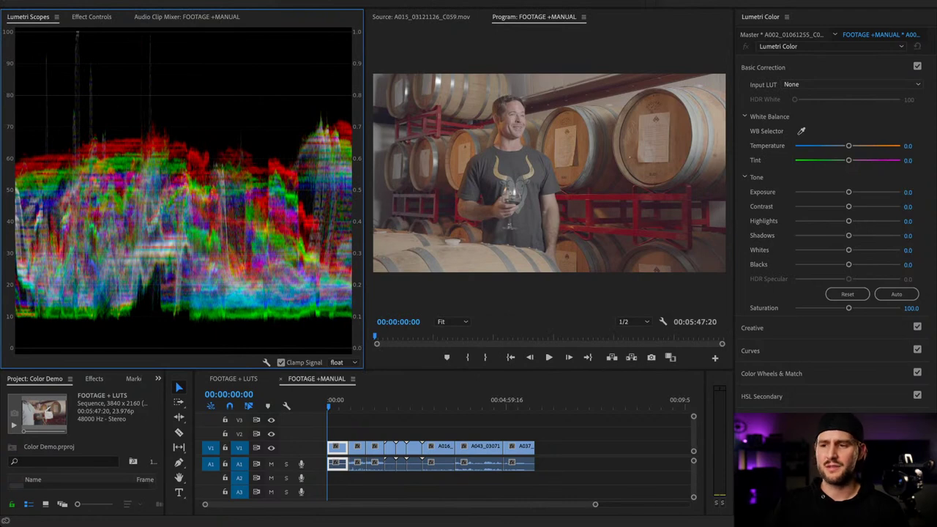
{"action": "left_click_drag", "start_coordinate": [364, 192], "coordinate": [259, 192]}
{"action": "left_click_drag", "start_coordinate": [259, 198], "coordinate": [219, 198]}
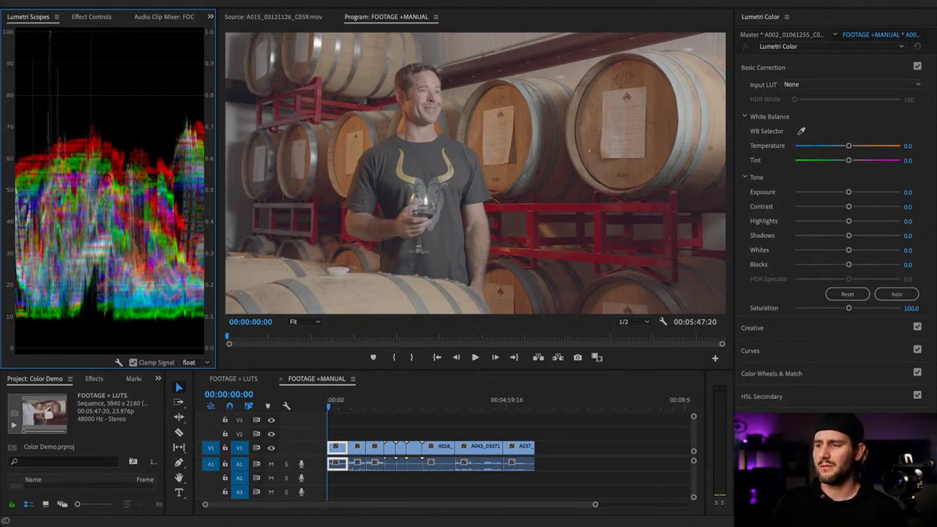
- Test the barrel clip's Tone extremes with Shadows -100, Highlights 100, Whites at maximum and Blacks -100, restoring Whites and Blacks to 0
{"action": "left_click_drag", "start_coordinate": [848, 235], "coordinate": [795, 235]}
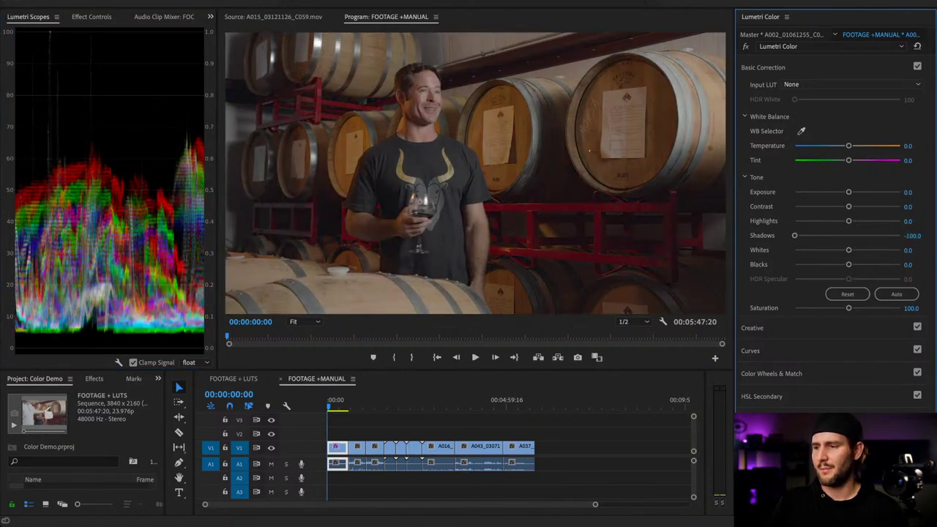
{"action": "left_click_drag", "start_coordinate": [849, 221], "coordinate": [900, 221]}
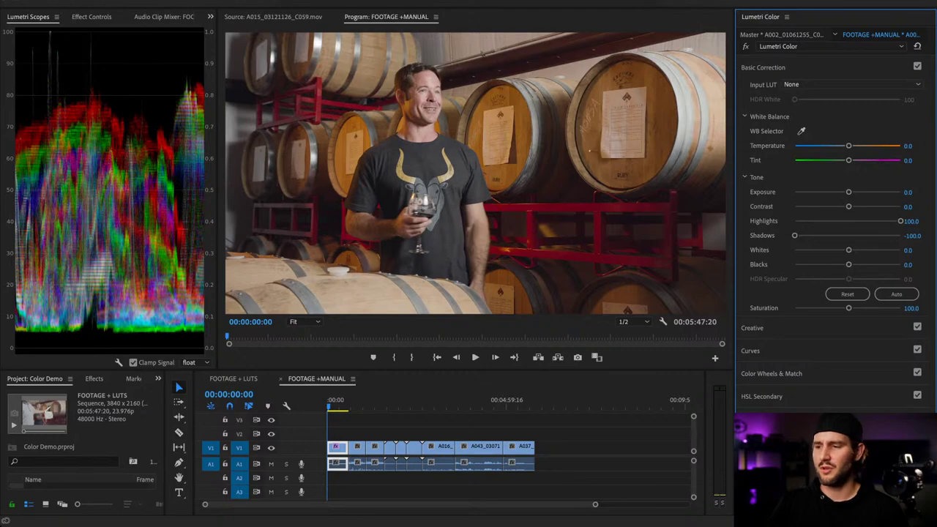
{"action": "left_click_drag", "start_coordinate": [849, 250], "coordinate": [900, 250]}
{"action": "double_click", "coordinate": [900, 250]}
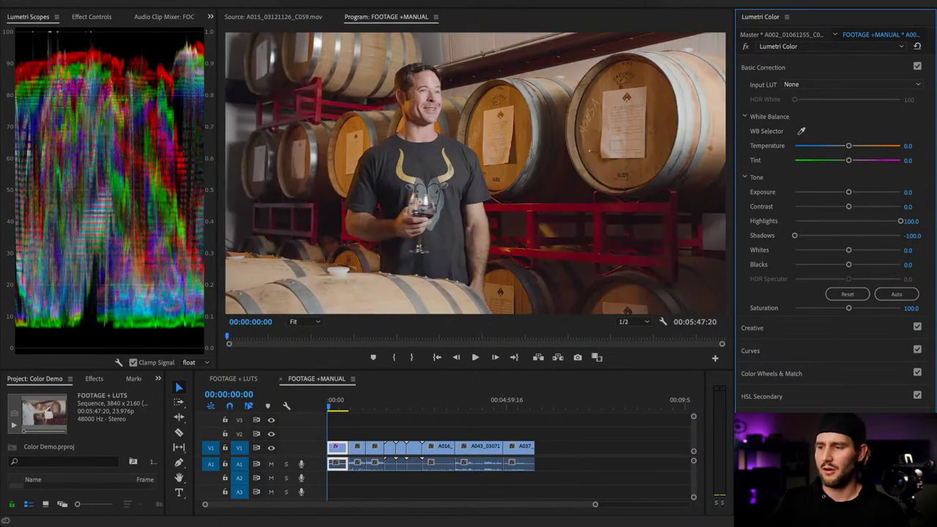
{"action": "left_click_drag", "start_coordinate": [848, 264], "coordinate": [794, 264]}
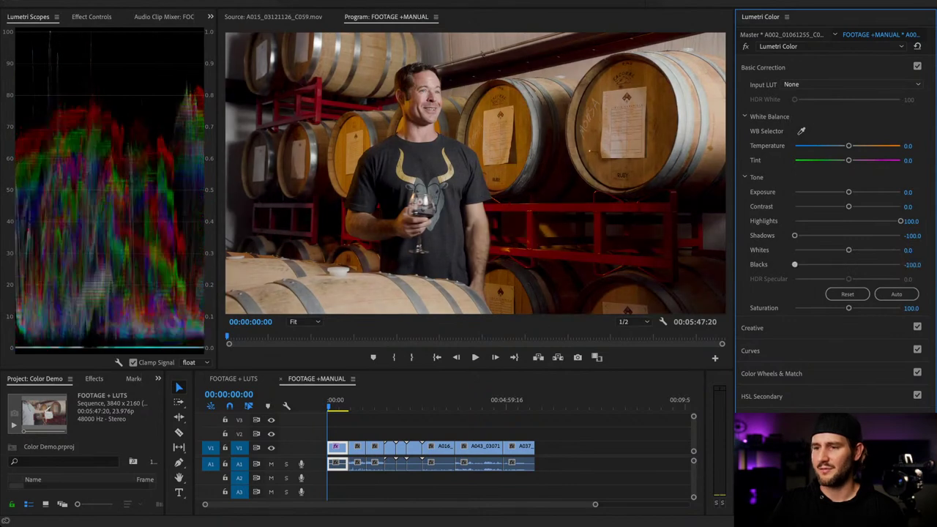
{"action": "key", "text": "ctrl+z"}
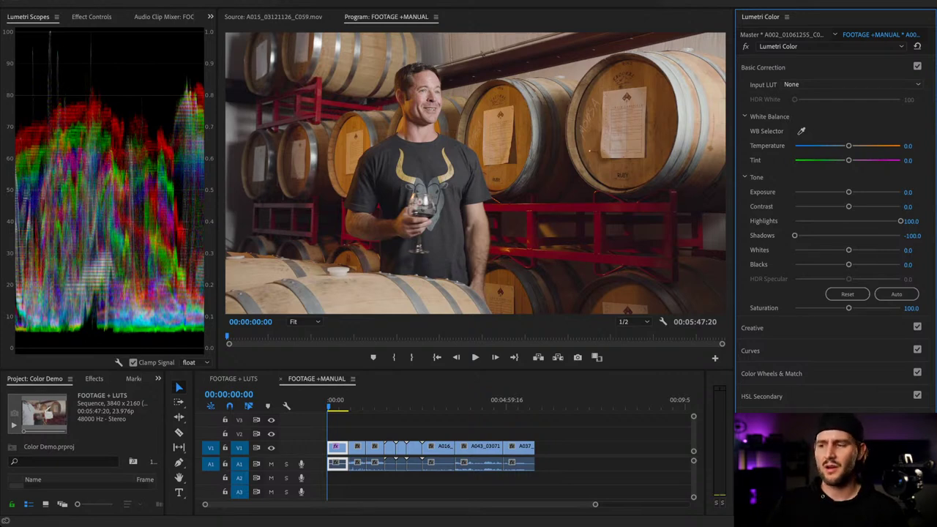
- Set the barrel clip's Highlights to 50 and Shadows to -75
{"action": "left_click", "coordinate": [912, 221]}
{"action": "type", "text": "50"}
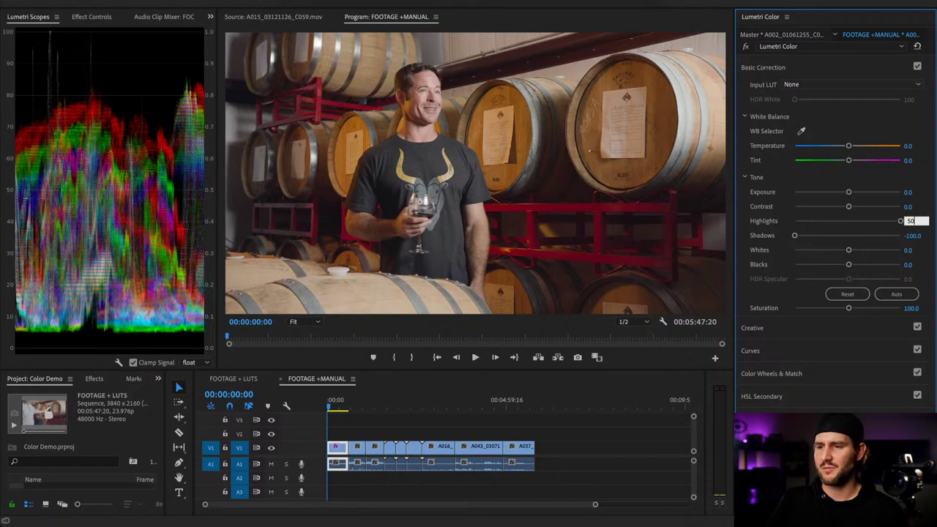
{"action": "key", "text": "Return"}
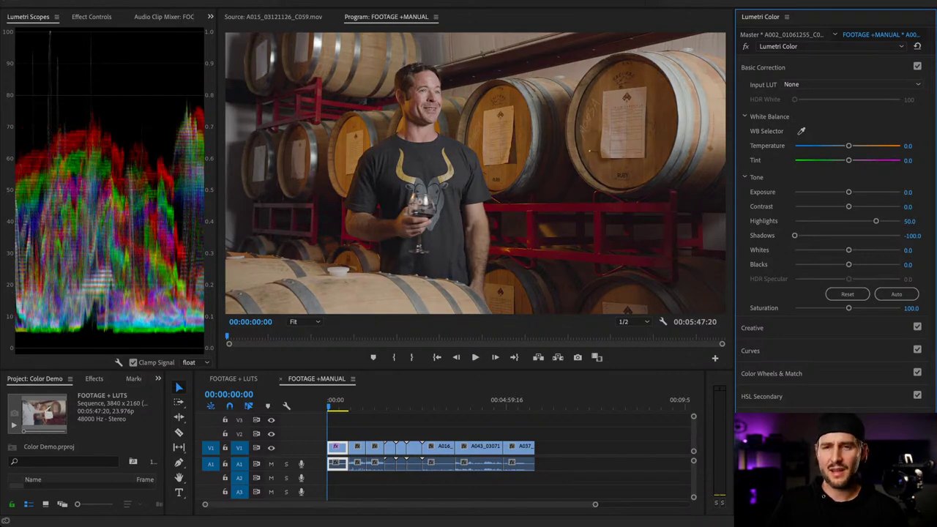
{"action": "left_click", "coordinate": [912, 235]}
{"action": "type", "text": "-75"}
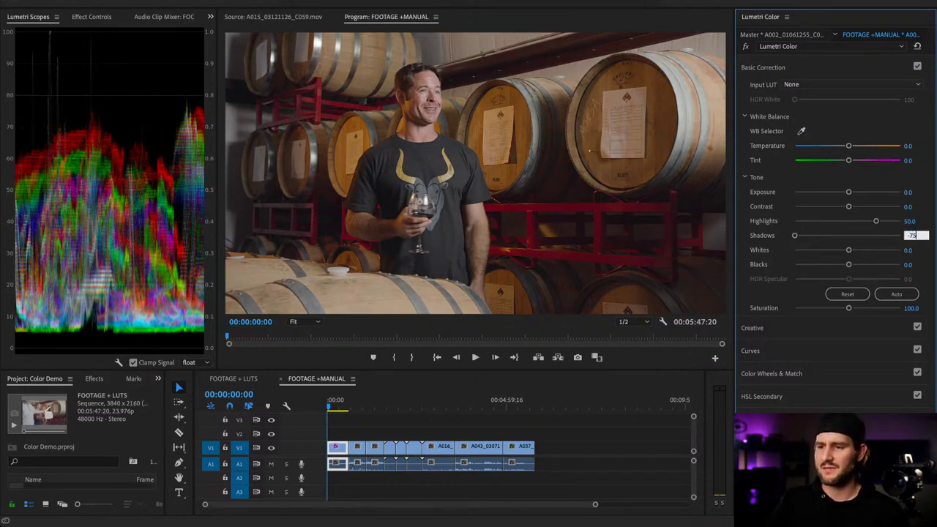
{"action": "key", "text": "Return"}
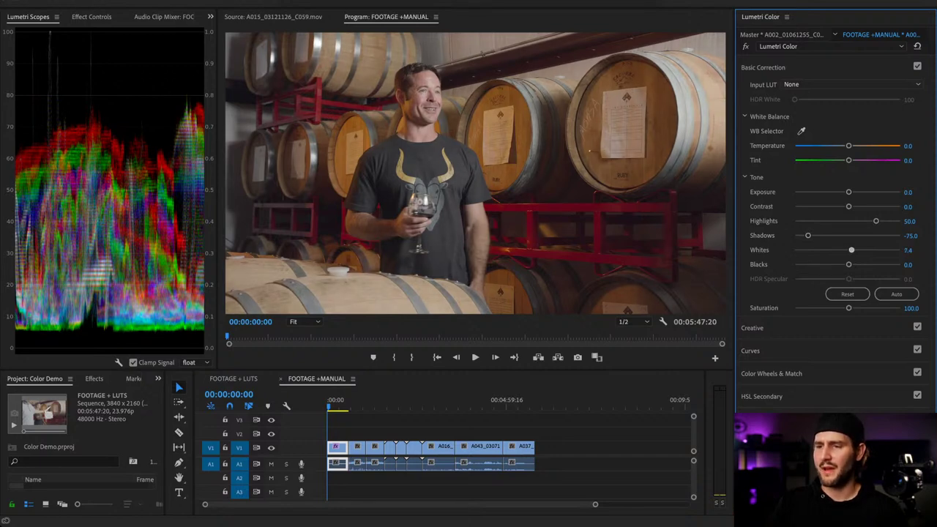
- Adjust the barrel clip's Whites and Blacks against the scopes, setting Whites to 15 and Blacks to -50
{"action": "mouse_move", "coordinate": [848, 250]}
{"action": "left_mouse_down"}
{"action": "mouse_move", "coordinate": [875, 250]}
{"action": "mouse_move", "coordinate": [857, 249]}
{"action": "left_mouse_up"}
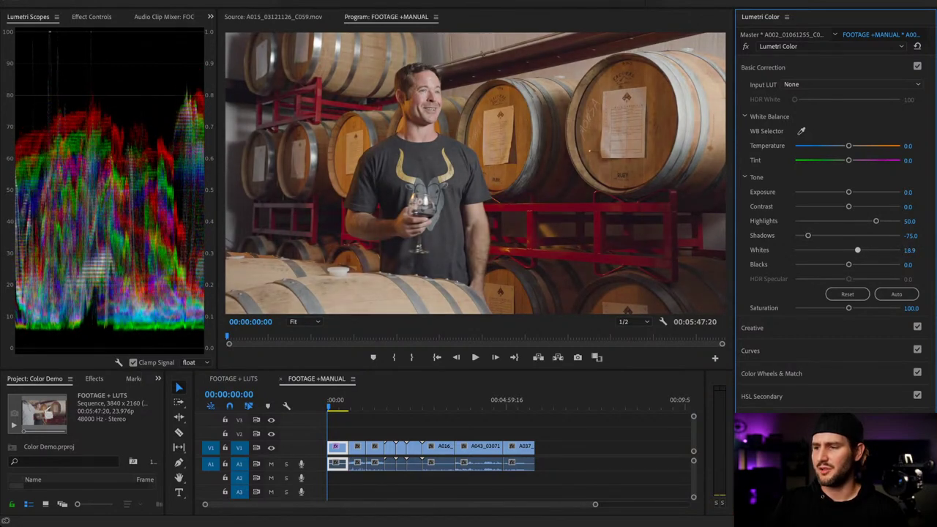
{"action": "left_click", "coordinate": [910, 251]}
{"action": "type", "text": "15"}
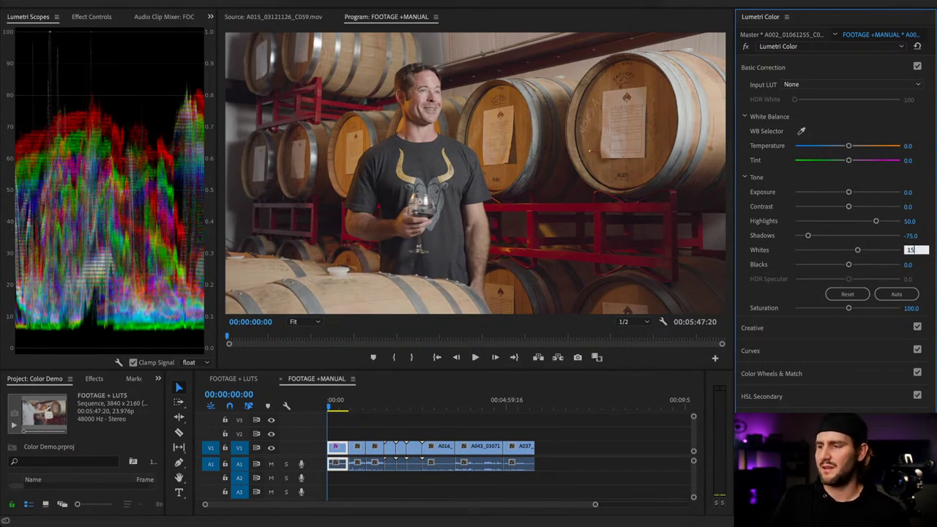
{"action": "key", "text": "Return"}
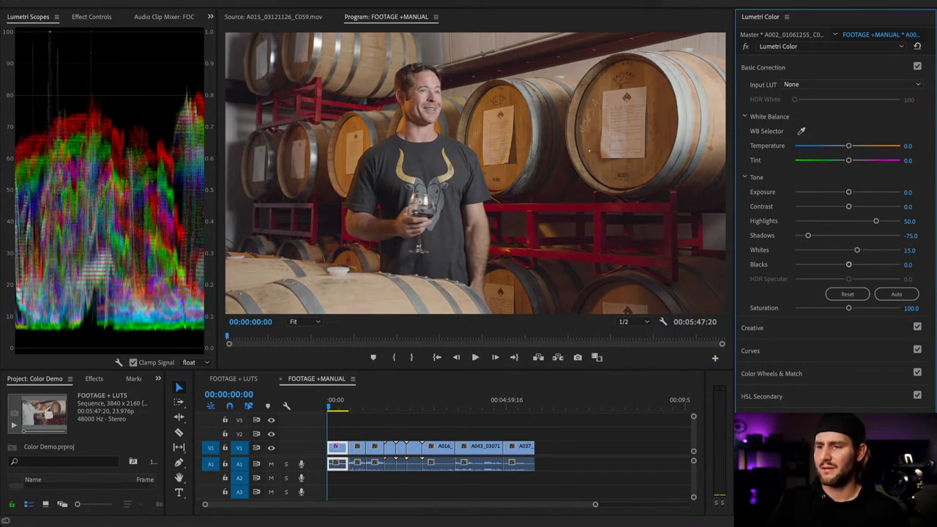
{"action": "left_click_drag", "start_coordinate": [848, 264], "coordinate": [814, 264]}
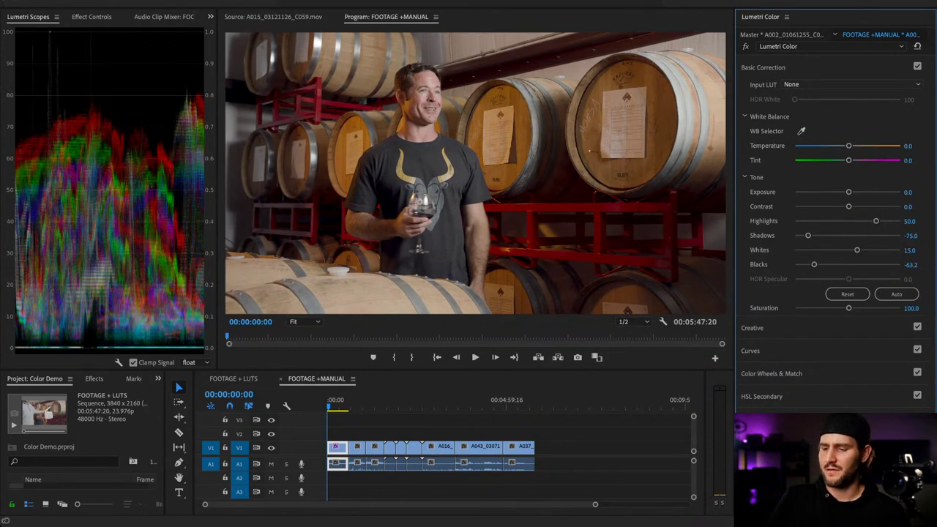
{"action": "left_click", "coordinate": [910, 265]}
{"action": "type", "text": "-50"}
{"action": "key", "text": "Return"}
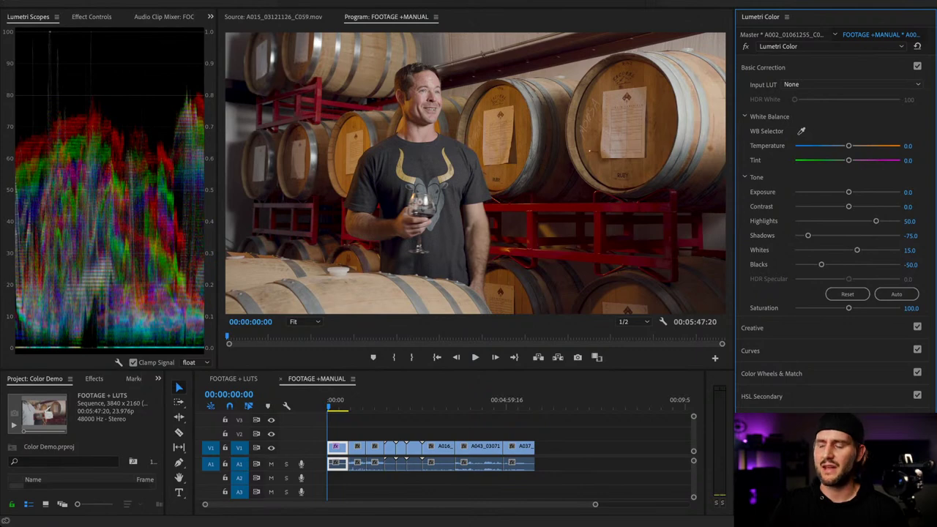
- Try darkening the barrel clip by pulling down the lower part of its master RGB curve, and undo the curve change
{"action": "left_click", "coordinate": [911, 236]}
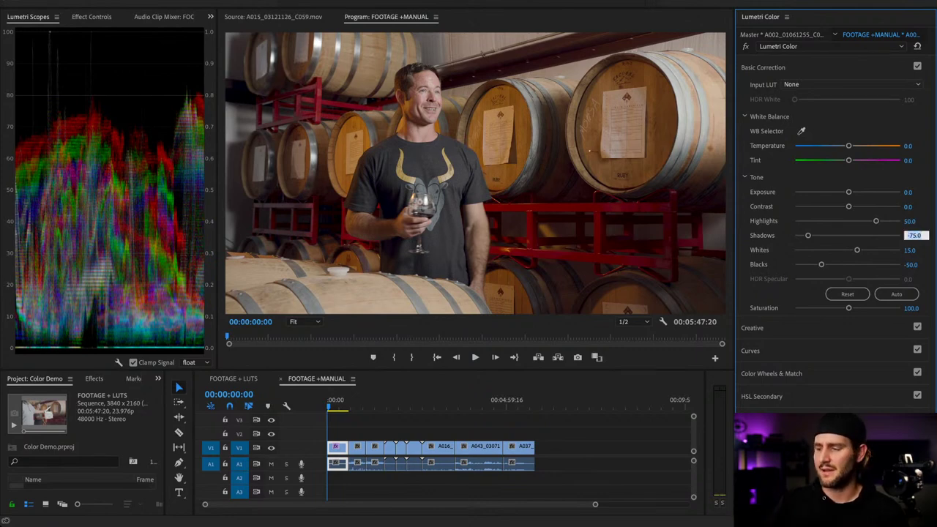
{"action": "key", "text": "Return"}
{"action": "left_click", "coordinate": [751, 351]}
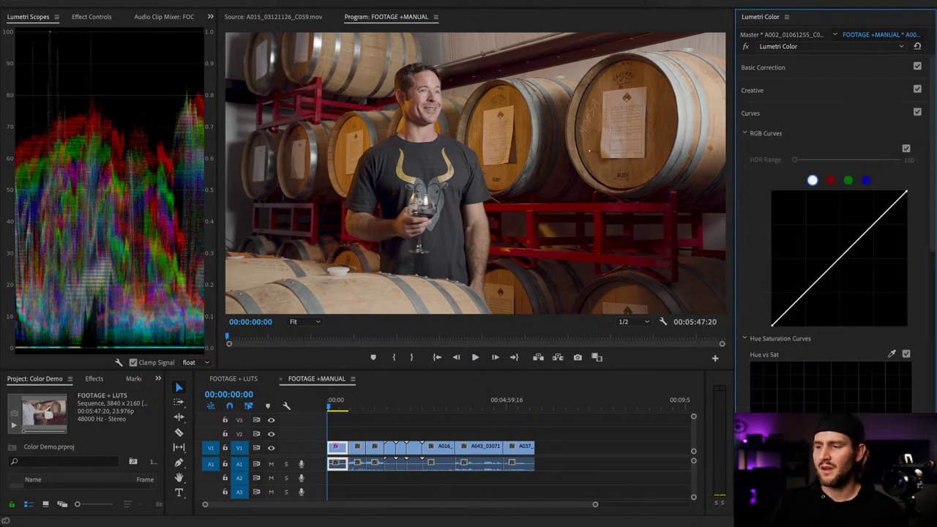
{"action": "mouse_move", "coordinate": [806, 291]}
{"action": "left_mouse_down"}
{"action": "mouse_move", "coordinate": [810, 305]}
{"action": "mouse_move", "coordinate": [824, 284]}
{"action": "mouse_move", "coordinate": [815, 283]}
{"action": "mouse_move", "coordinate": [812, 301]}
{"action": "left_mouse_up"}
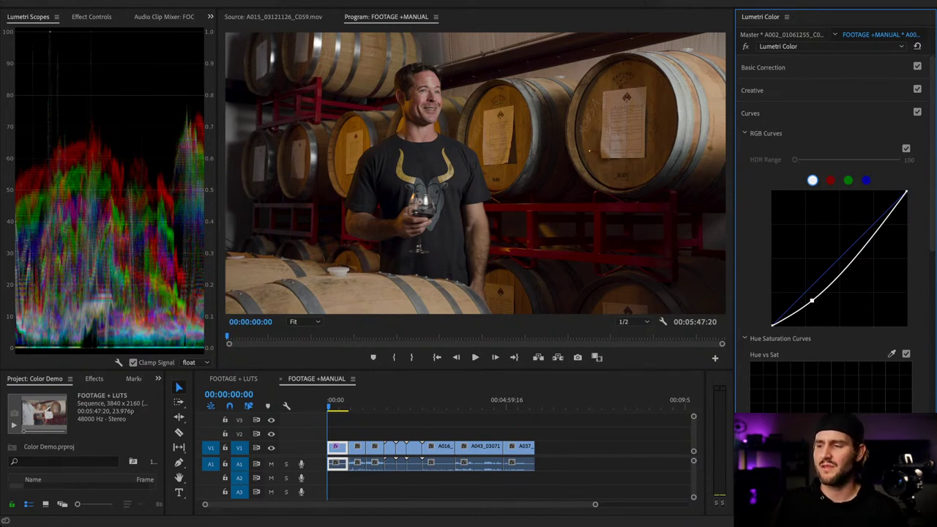
{"action": "key", "text": "ctrl+z"}
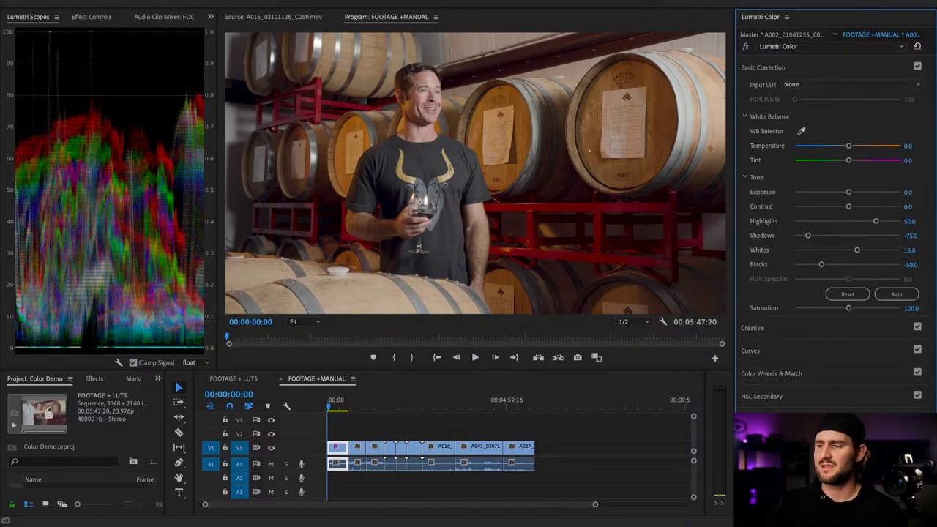
- Try the barrel clip's Highlights at 60 and return them to 50
{"action": "left_click", "coordinate": [911, 221]}
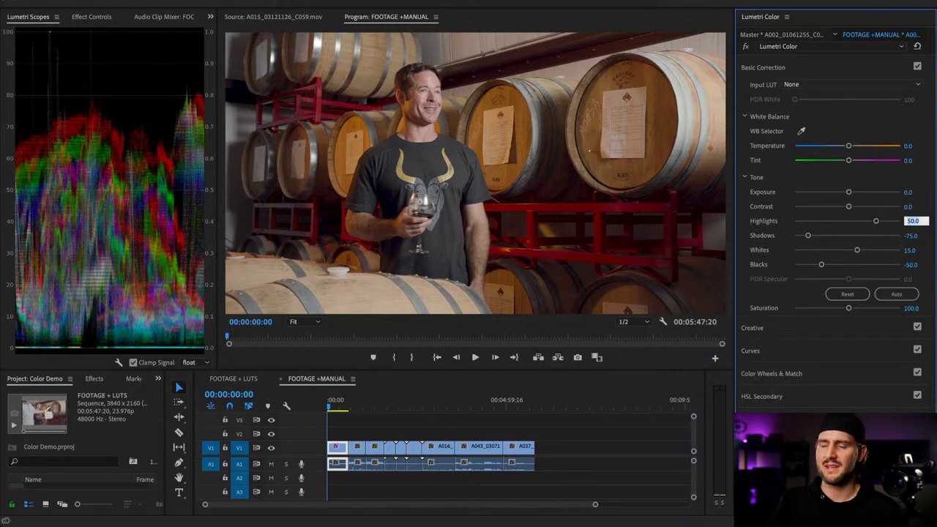
{"action": "type", "text": "60"}
{"action": "key", "text": "Return"}
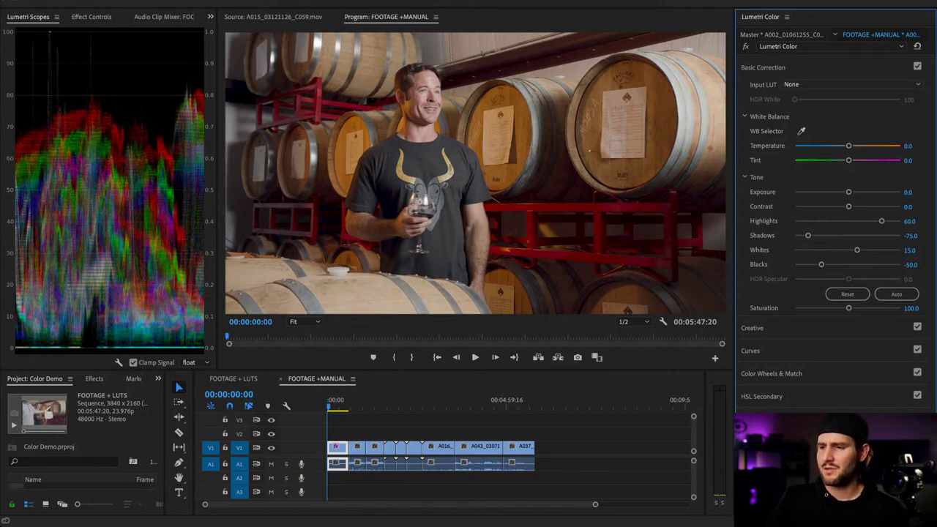
{"action": "left_click", "coordinate": [910, 221]}
{"action": "type", "text": "50"}
{"action": "key", "text": "Return"}
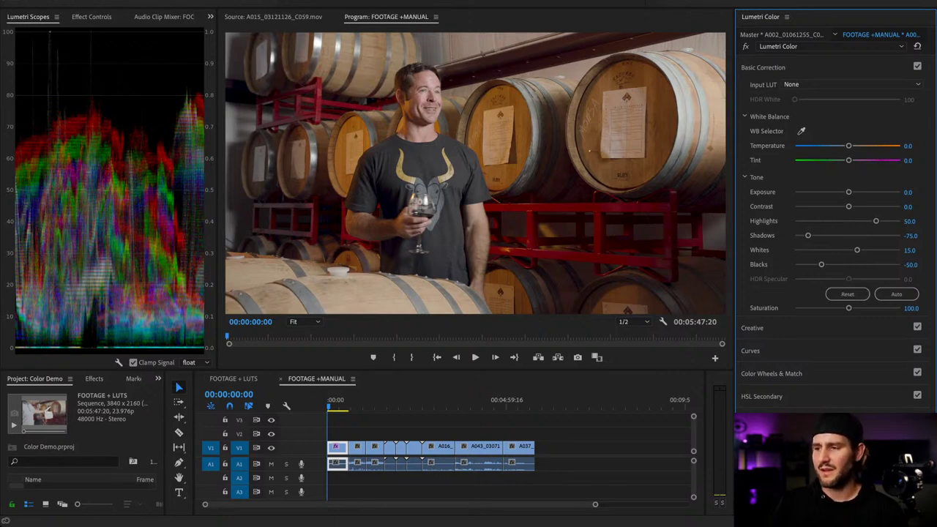
- Set Sharpen to 50 in the barrel clip's Creative adjustments and collapse that section
{"action": "left_click", "coordinate": [753, 328]}
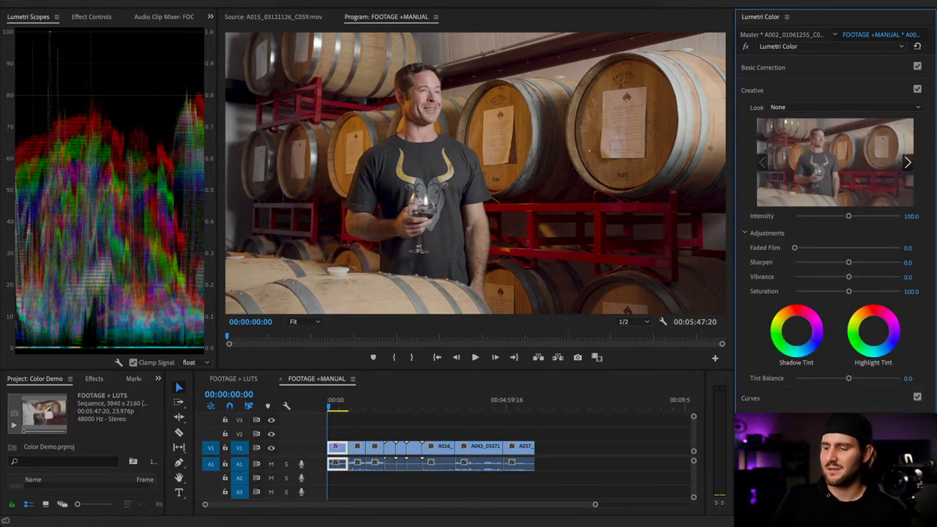
{"action": "left_click", "coordinate": [909, 263]}
{"action": "type", "text": "50"}
{"action": "key", "text": "Return"}
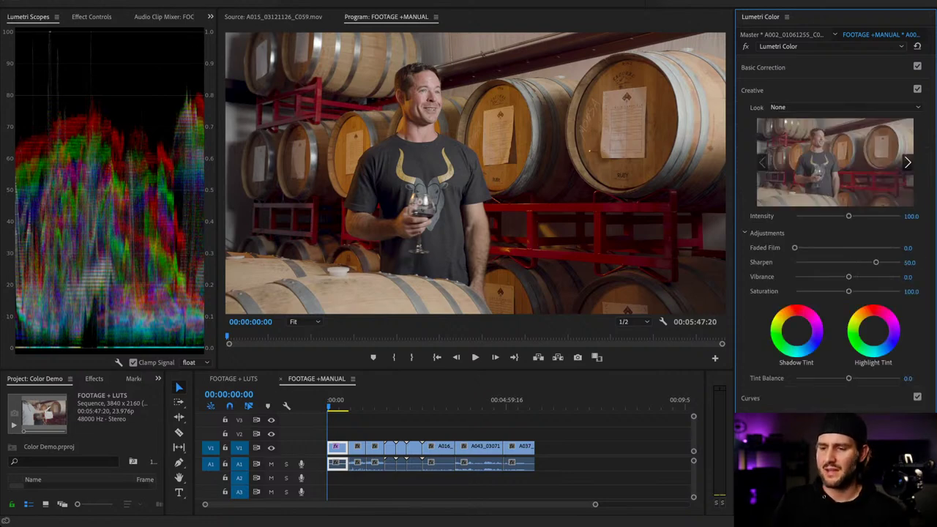
{"action": "left_click", "coordinate": [305, 322]}
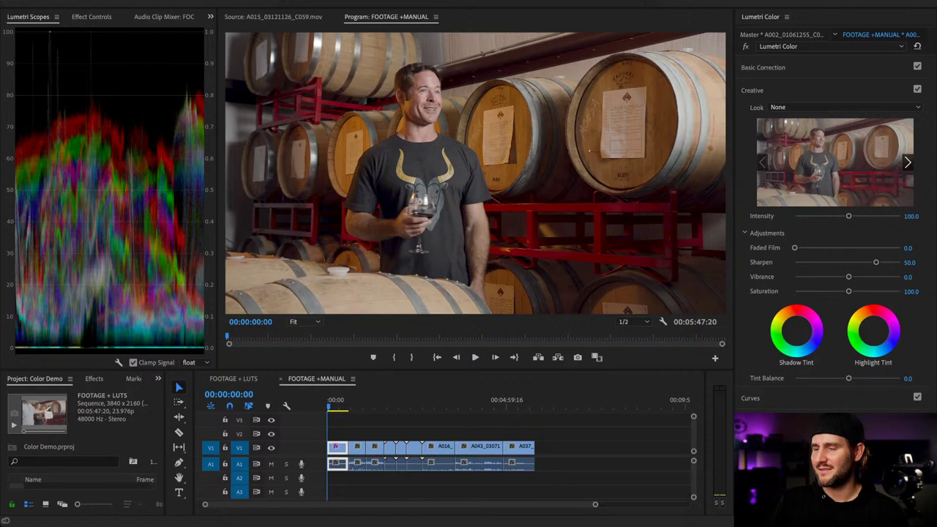
{"action": "left_click", "coordinate": [754, 90]}
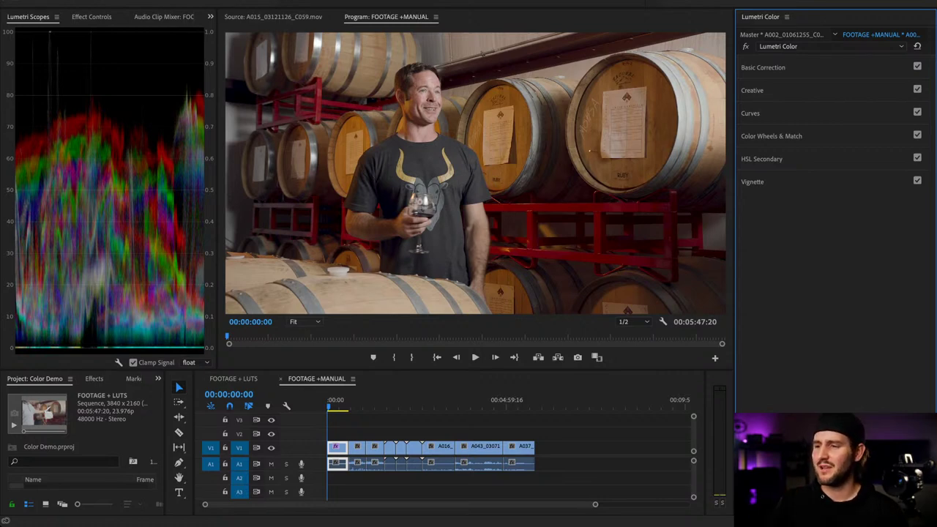
{"action": "left_click", "coordinate": [753, 90]}
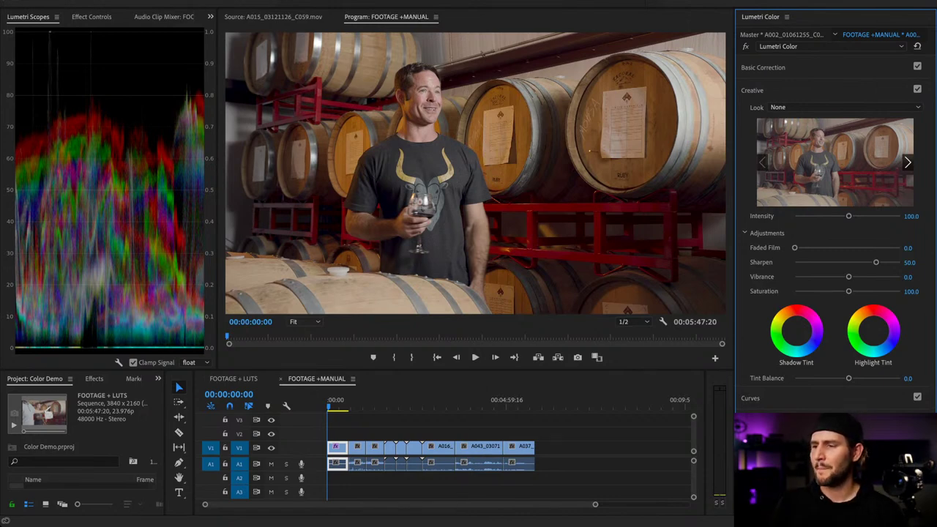
{"action": "left_click", "coordinate": [752, 90]}
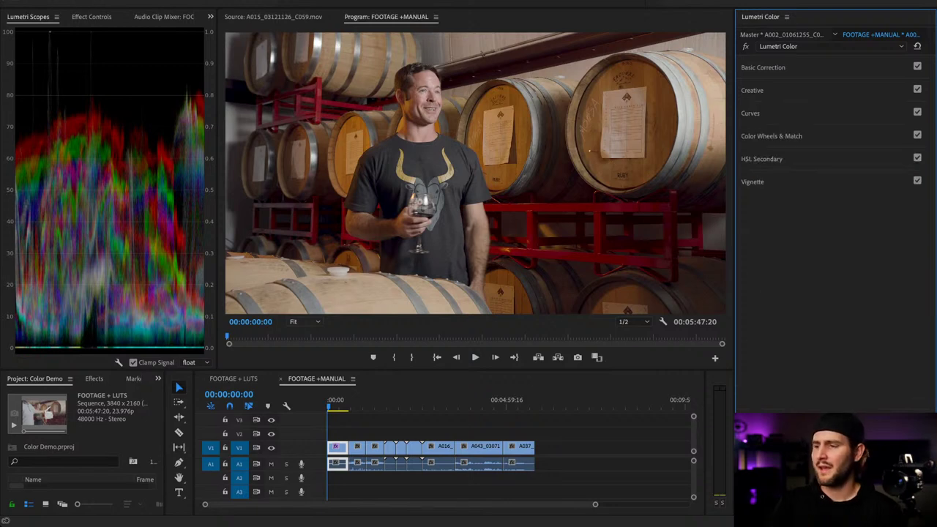
- Try lowering the midpoint of the barrel clip's master RGB curve and undo the change
{"action": "left_click", "coordinate": [750, 113]}
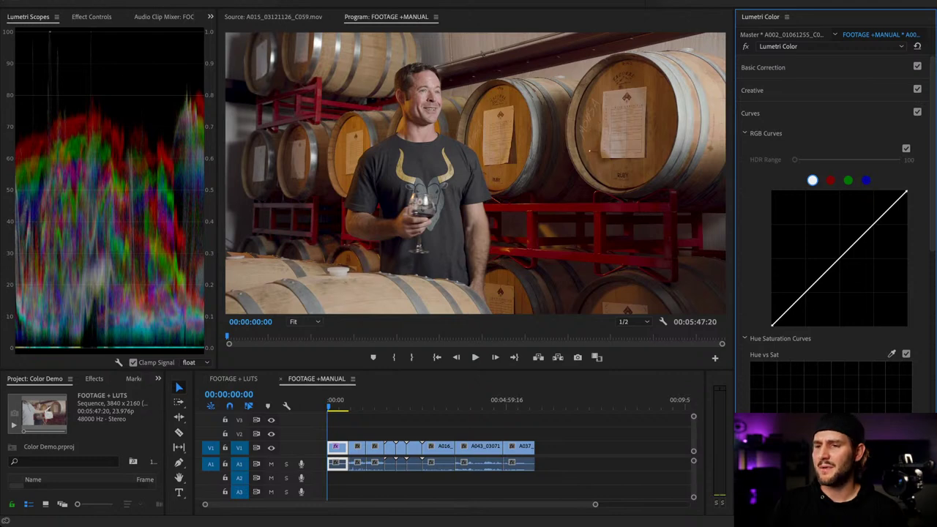
{"action": "left_click_drag", "start_coordinate": [837, 260], "coordinate": [844, 264]}
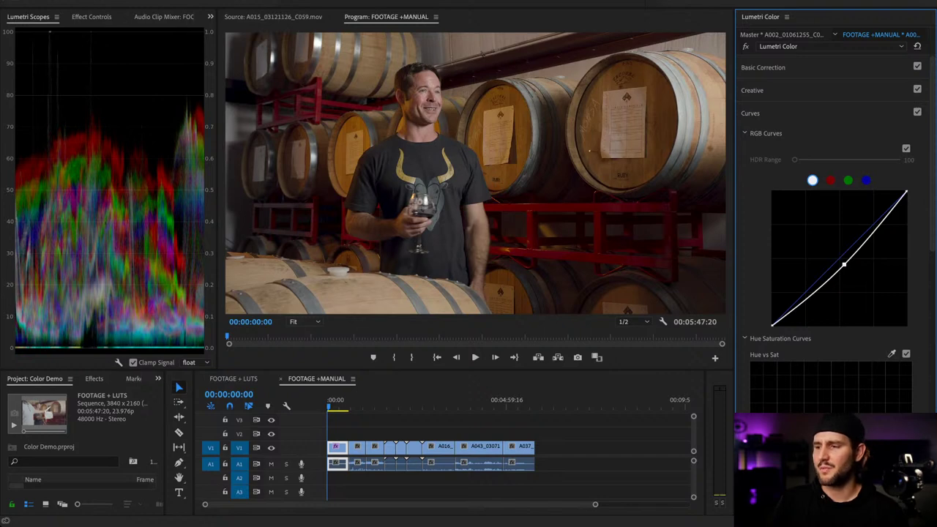
{"action": "key", "text": "ctrl+z"}
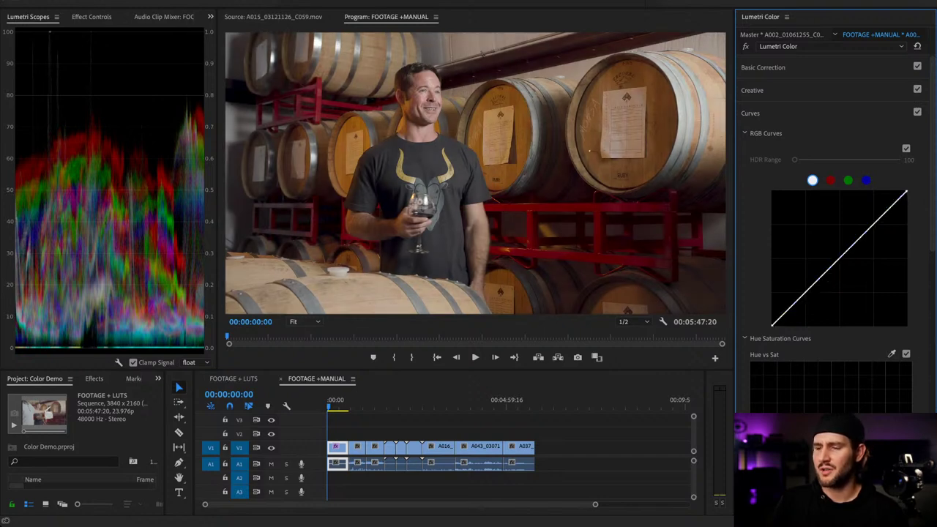
- Test brightening the barrel clip with Exposure at 1.4 and reset Exposure to 0
{"action": "left_click", "coordinate": [762, 67]}
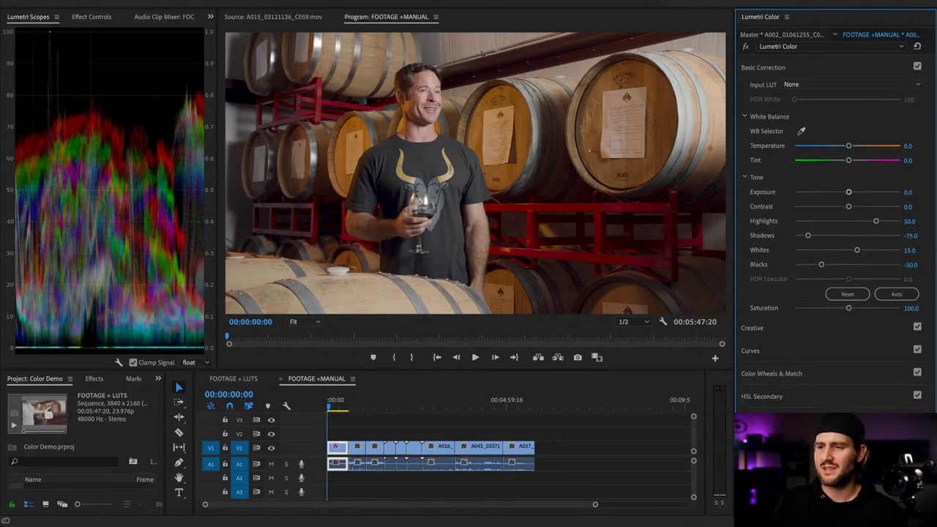
{"action": "mouse_move", "coordinate": [849, 192]}
{"action": "left_mouse_down"}
{"action": "mouse_move", "coordinate": [826, 192]}
{"action": "mouse_move", "coordinate": [873, 191]}
{"action": "mouse_move", "coordinate": [862, 192]}
{"action": "left_mouse_up"}
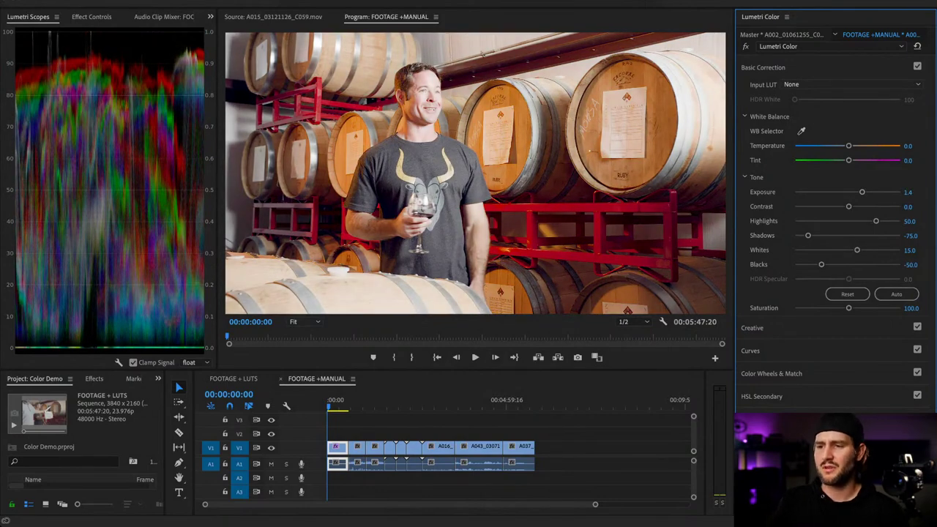
{"action": "left_click", "coordinate": [908, 193]}
{"action": "type", "text": "0"}
{"action": "key", "text": "Return"}
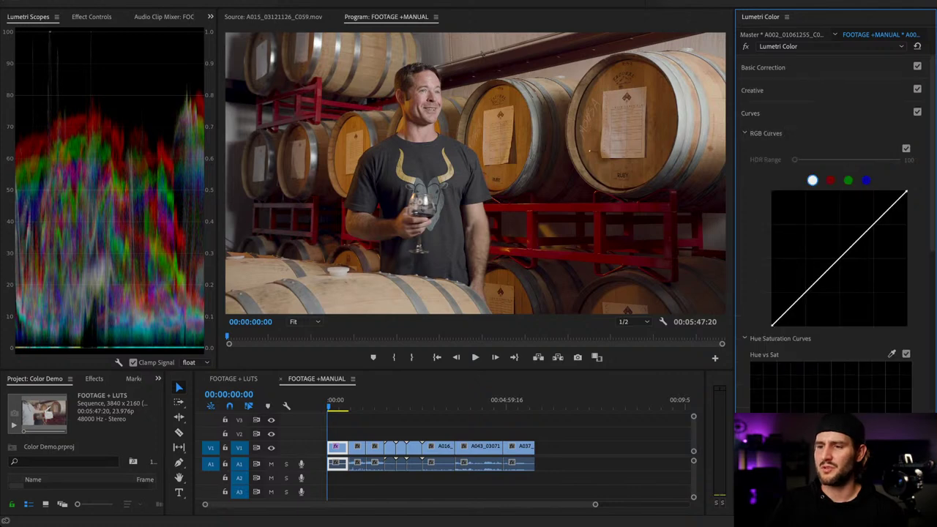
- Darken the barrel clip's midtones slightly by lowering a midpoint on the master RGB curve and fine-tuning its position
{"action": "left_click_drag", "start_coordinate": [839, 258], "coordinate": [846, 263]}
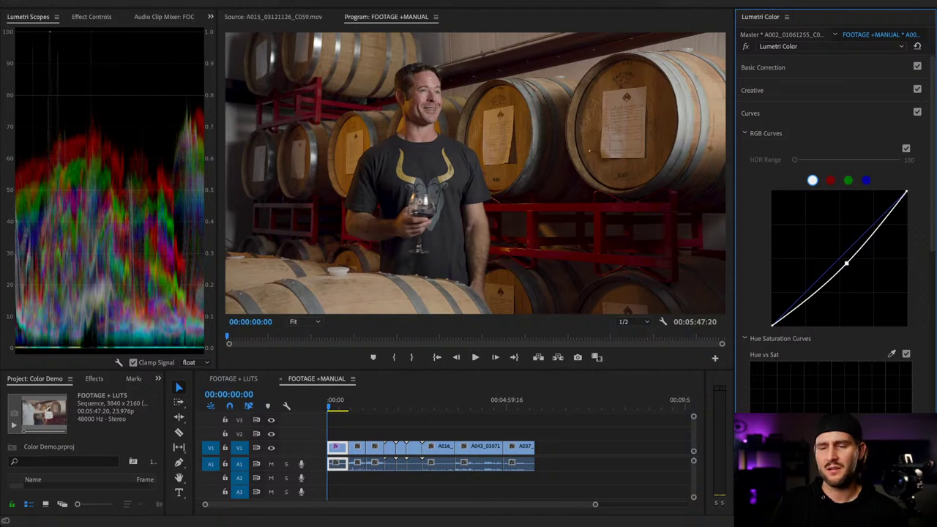
{"action": "mouse_move", "coordinate": [846, 263]}
{"action": "left_mouse_down"}
{"action": "mouse_move", "coordinate": [826, 246]}
{"action": "mouse_move", "coordinate": [851, 265]}
{"action": "mouse_move", "coordinate": [843, 261]}
{"action": "left_mouse_up"}
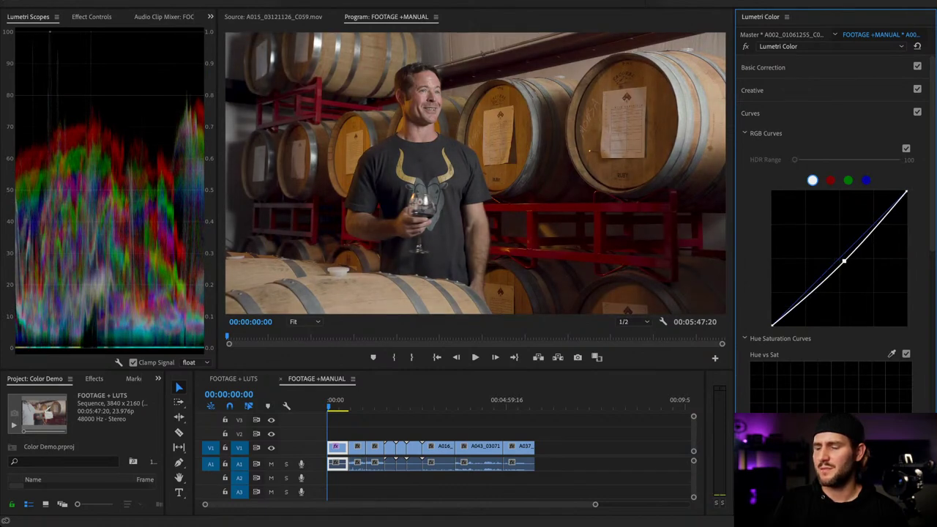
{"action": "left_click_drag", "start_coordinate": [843, 261], "coordinate": [844, 263]}
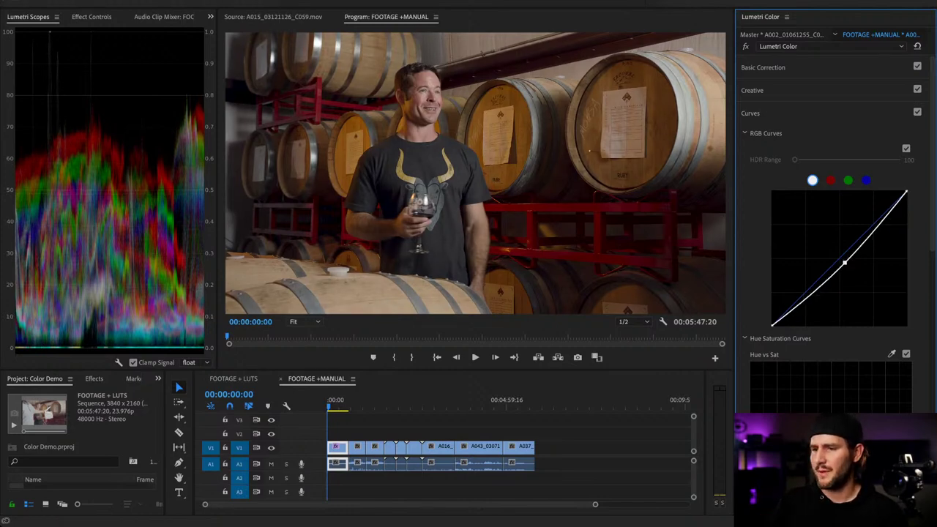
{"action": "left_click_drag", "start_coordinate": [844, 262], "coordinate": [844, 262]}
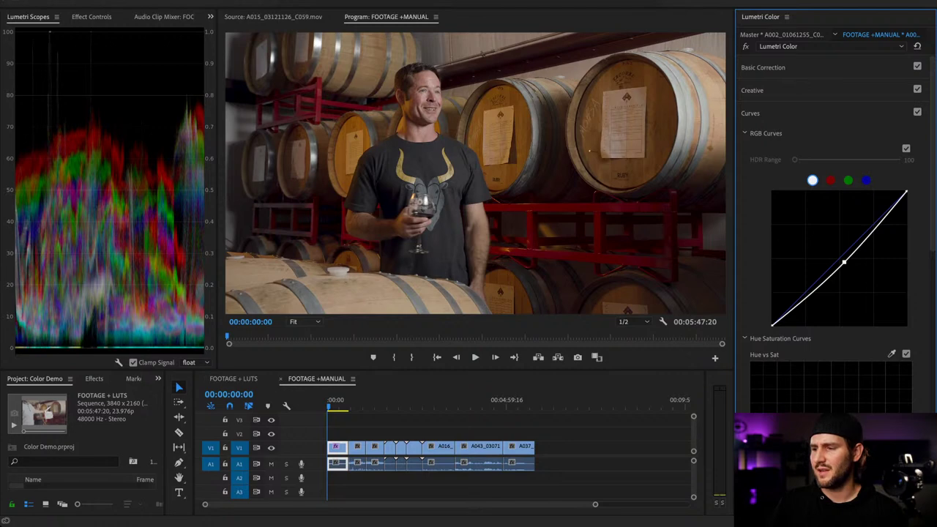
- Add slightly lowered midpoints to the barrel clip's green and blue curves to reduce those colours in the midtones
{"action": "left_click", "coordinate": [848, 180]}
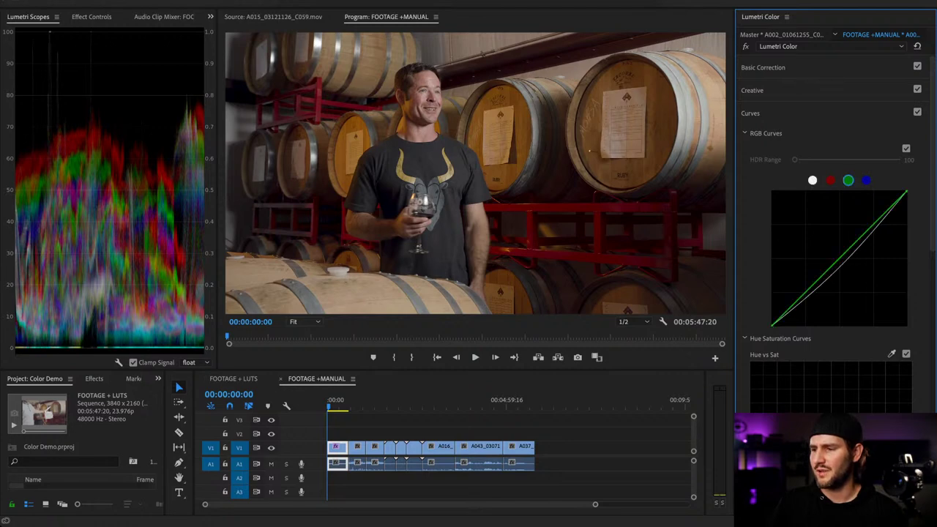
{"action": "left_click", "coordinate": [837, 260]}
{"action": "left_click_drag", "start_coordinate": [837, 260], "coordinate": [839, 261]}
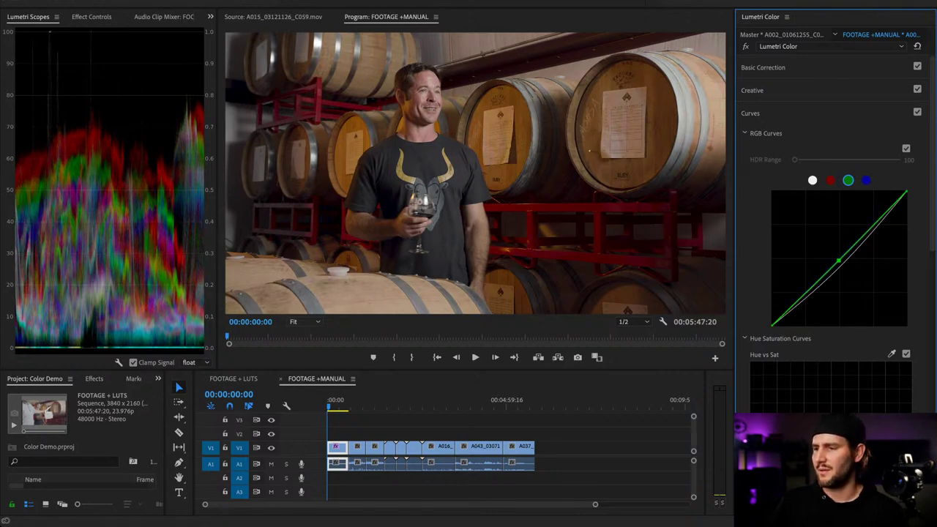
{"action": "left_click", "coordinate": [866, 180]}
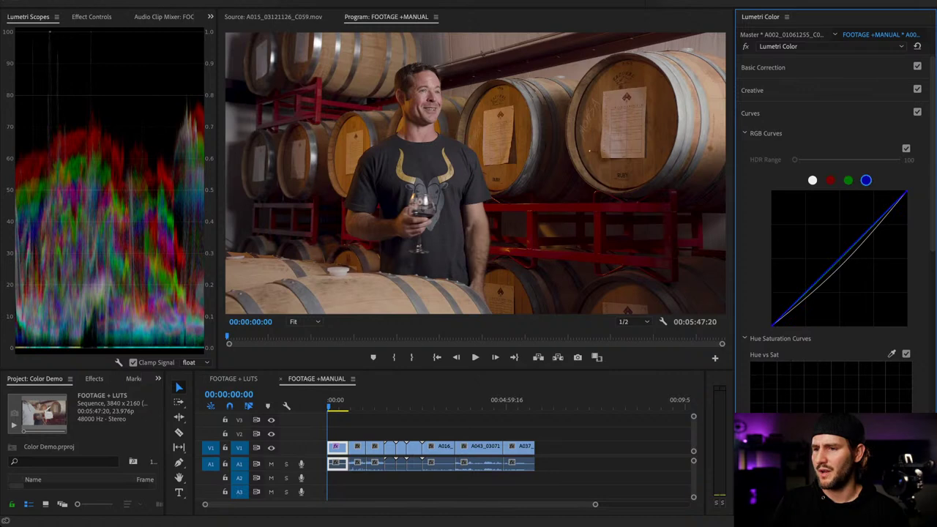
{"action": "left_click_drag", "start_coordinate": [838, 257], "coordinate": [843, 259]}
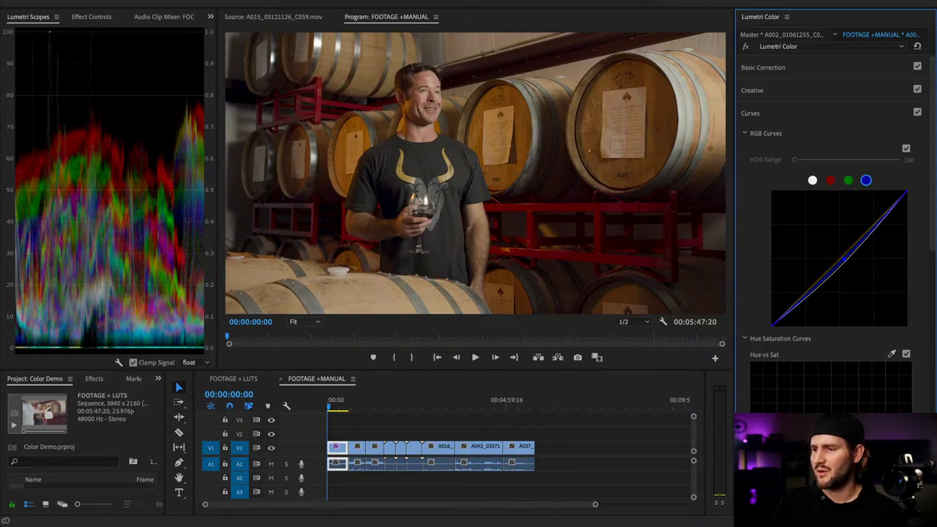
- Add a midpoint to the barrel clip's red curve, try strongly raising its upper part, and undo that raise
{"action": "left_click", "coordinate": [830, 180]}
{"action": "left_click_drag", "start_coordinate": [840, 257], "coordinate": [839, 257]}
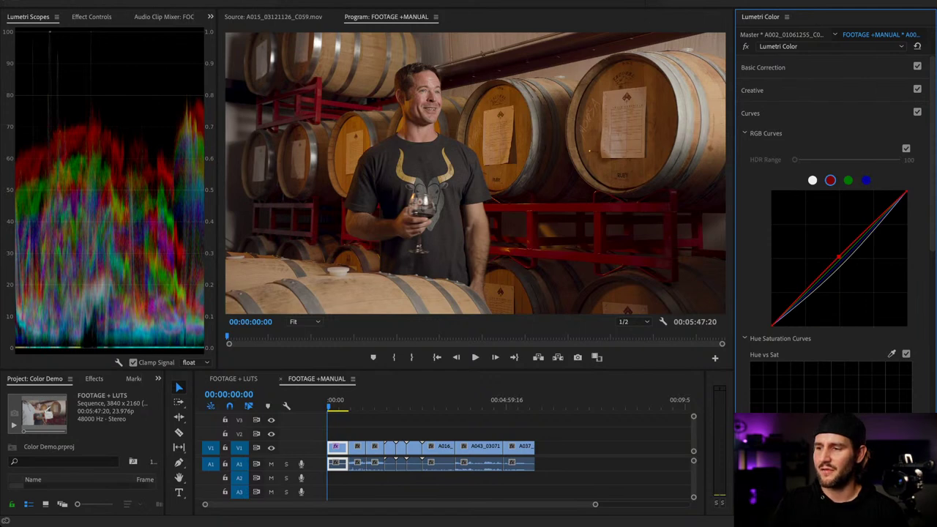
{"action": "left_click_drag", "start_coordinate": [867, 228], "coordinate": [852, 219]}
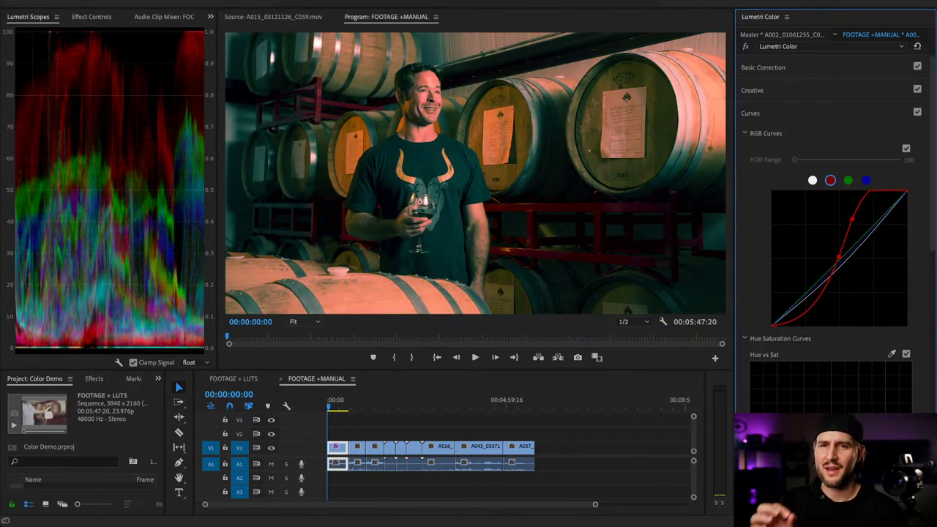
{"action": "key", "text": "ctrl+z"}
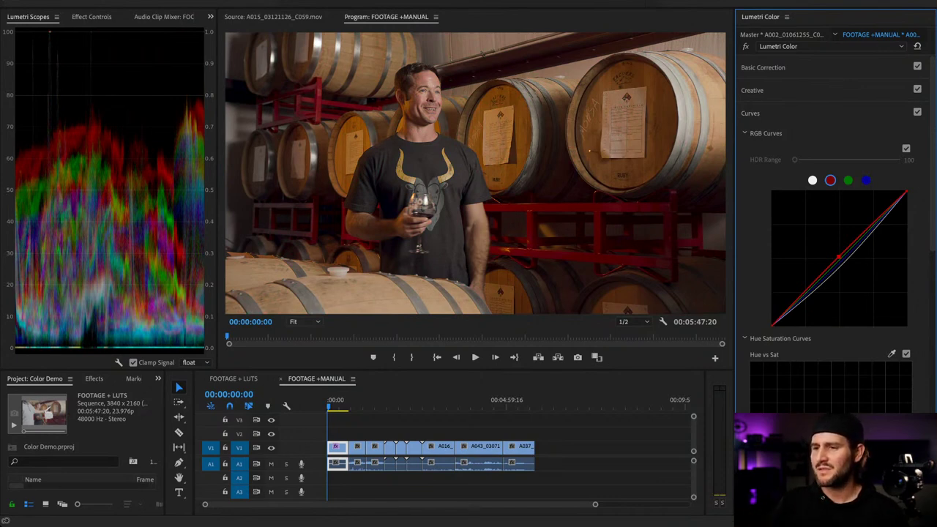
- Desaturate the barrel clip's cyan range on the Hue vs Sat curve, anchoring it with points at yellow and magenta
{"action": "scroll", "coordinate": [834, 292], "scroll_direction": "down", "scroll_amount": 2}
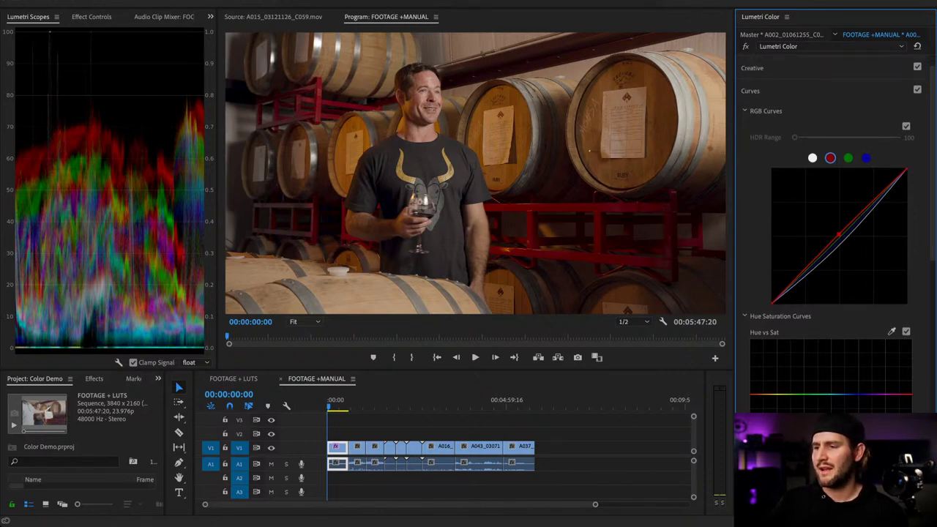
{"action": "scroll", "coordinate": [834, 234], "scroll_direction": "down", "scroll_amount": 4}
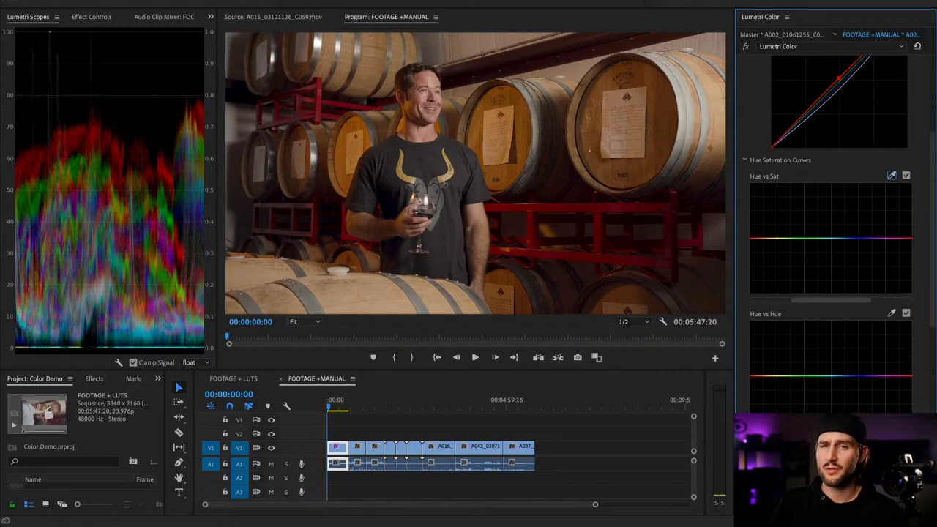
{"action": "scroll", "coordinate": [834, 234], "scroll_direction": "down", "scroll_amount": 1}
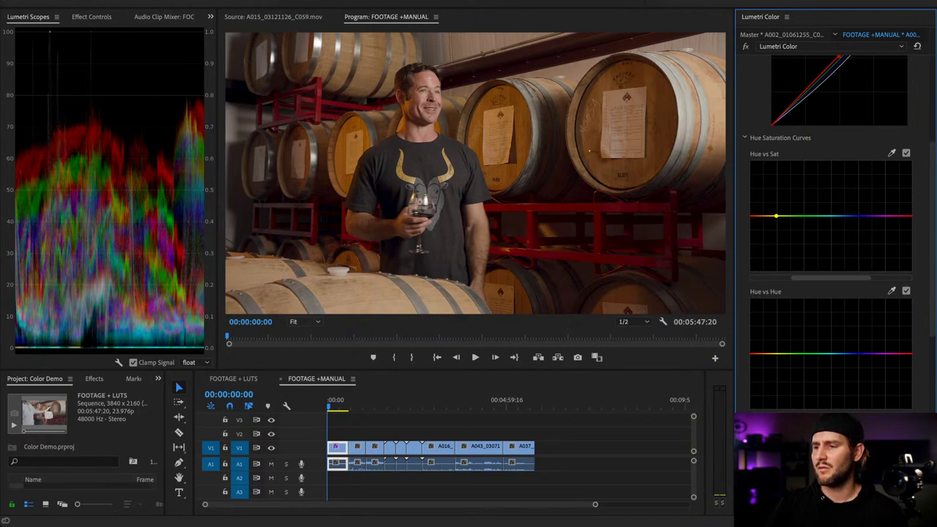
{"action": "left_click", "coordinate": [884, 216]}
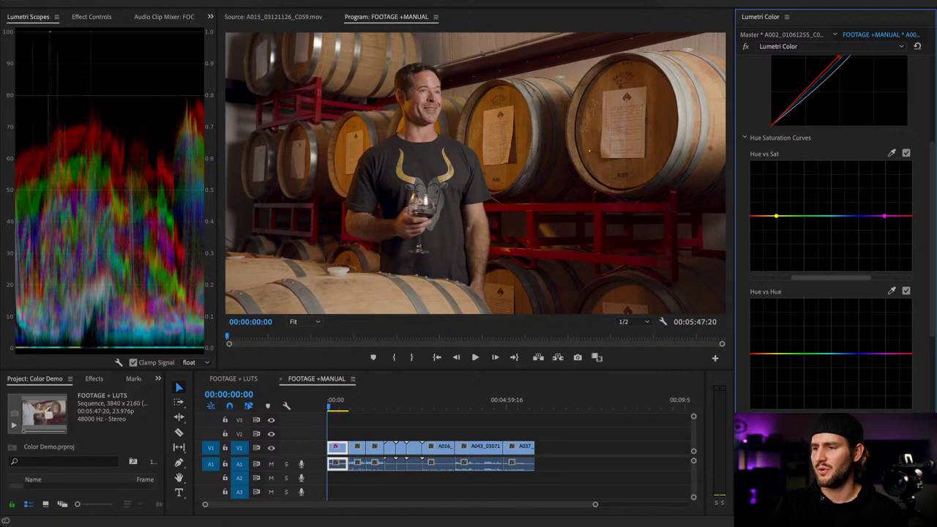
{"action": "left_click", "coordinate": [829, 216]}
{"action": "left_click_drag", "start_coordinate": [829, 216], "coordinate": [829, 244]}
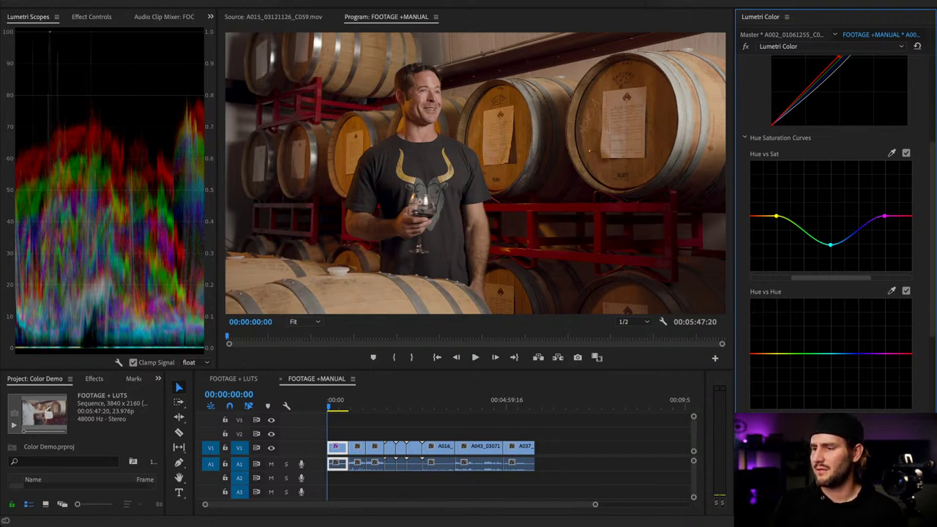
{"action": "left_click_drag", "start_coordinate": [830, 244], "coordinate": [831, 271]}
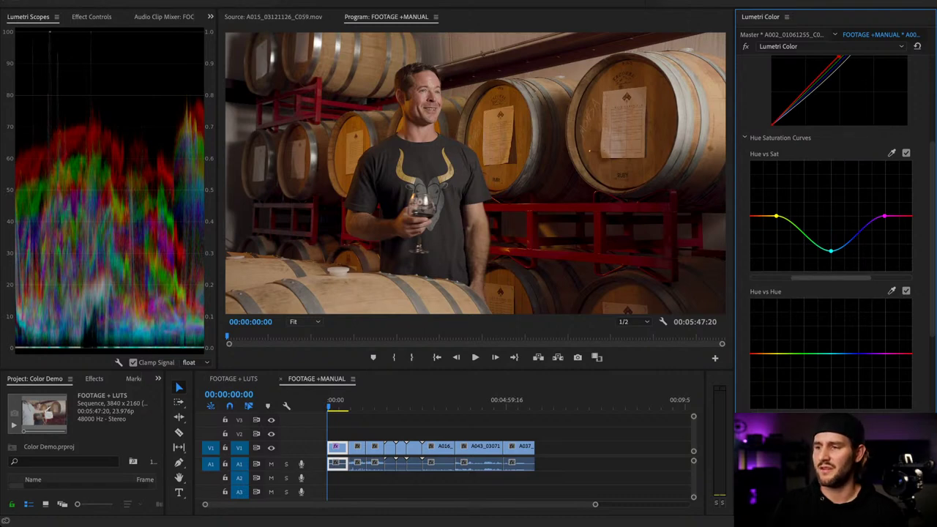
- Try raising the cyan point on the Hue vs Sat curve to boost its saturation, and undo the change
{"action": "left_click_drag", "start_coordinate": [831, 251], "coordinate": [830, 183]}
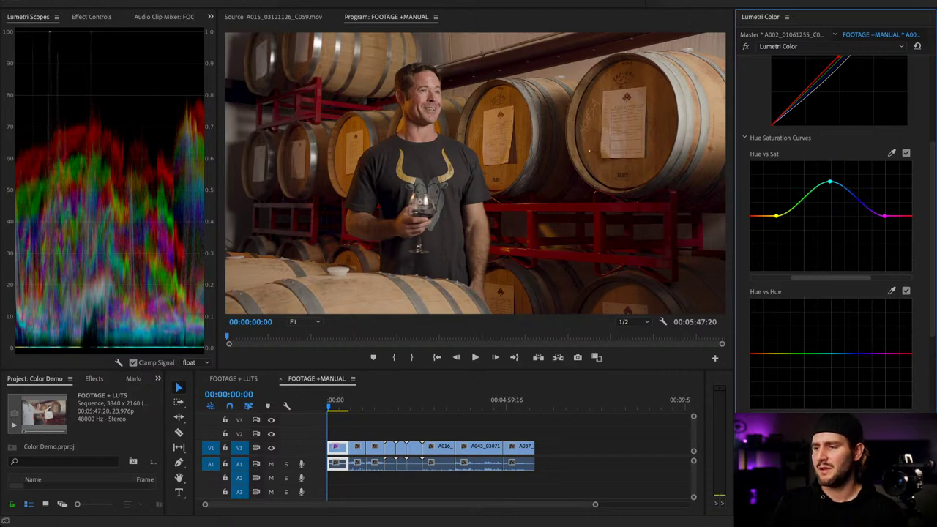
{"action": "key", "text": "super+z"}
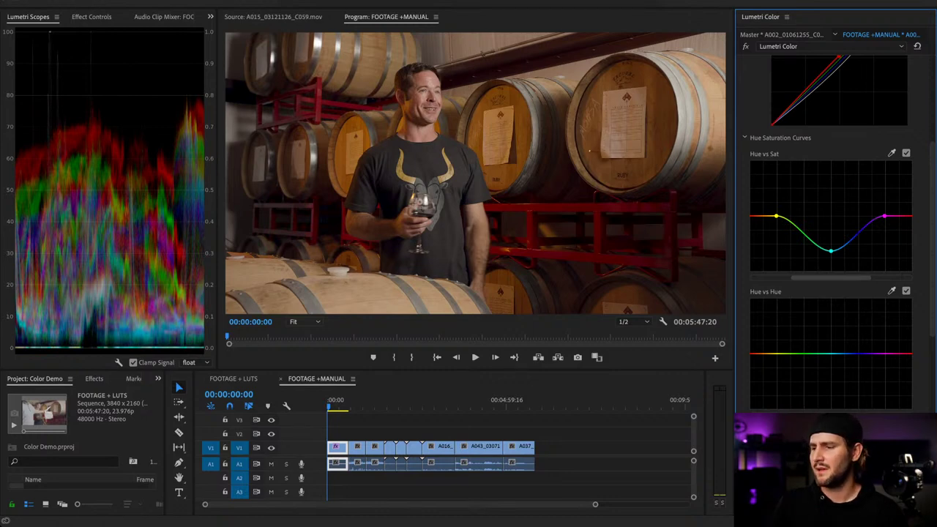
- Anchor the barrel clip's Hue vs Hue curve at green and magenta, then lower a red point and raise a yellow point very slightly
{"action": "scroll", "coordinate": [831, 242], "scroll_direction": "down", "scroll_amount": 2}
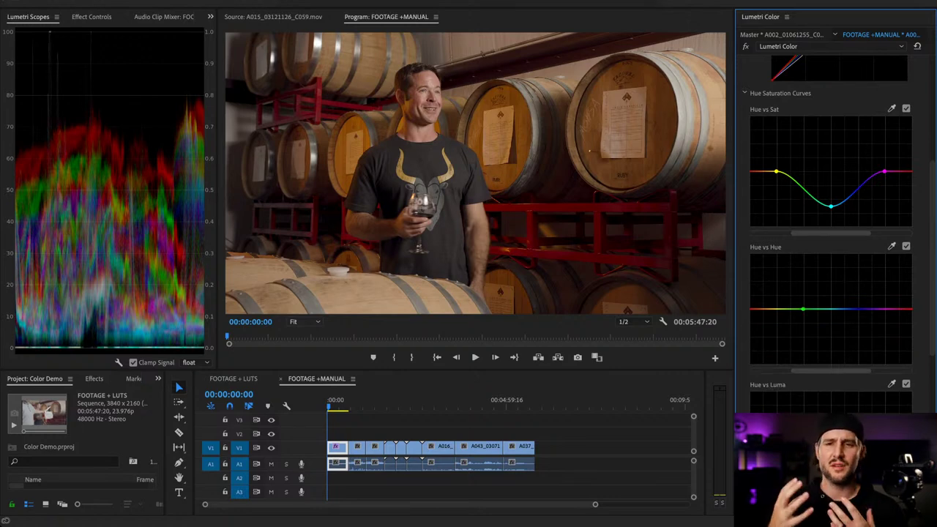
{"action": "left_click", "coordinate": [803, 309]}
{"action": "left_click", "coordinate": [883, 309]}
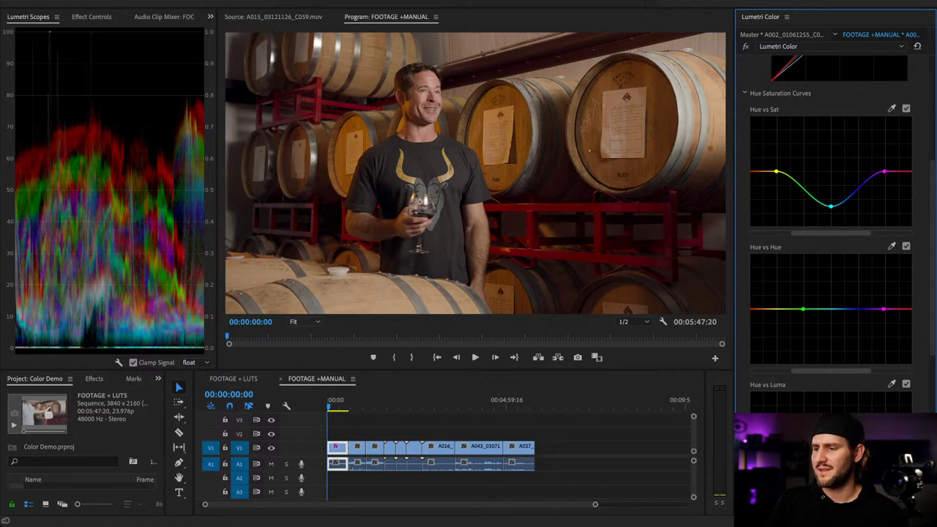
{"action": "left_click_drag", "start_coordinate": [903, 309], "coordinate": [903, 310]}
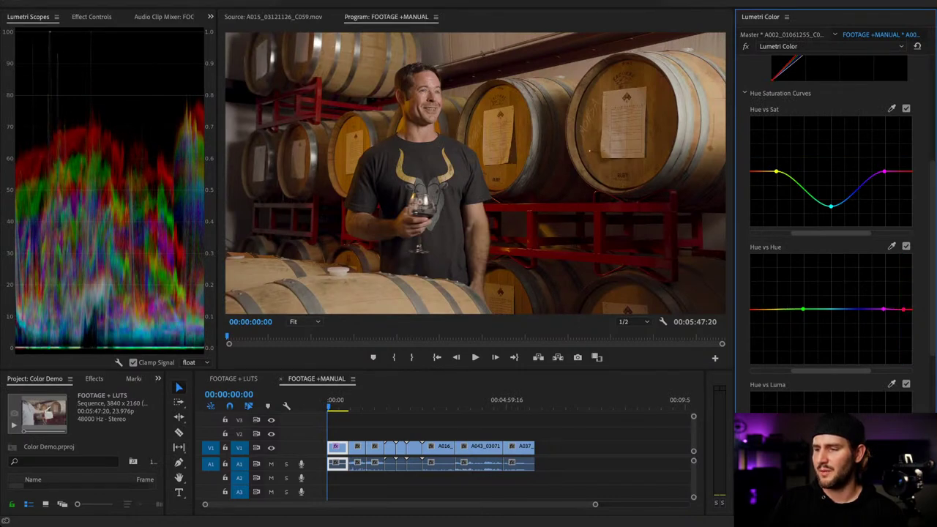
{"action": "left_click", "coordinate": [777, 309]}
{"action": "left_click_drag", "start_coordinate": [777, 309], "coordinate": [776, 305]}
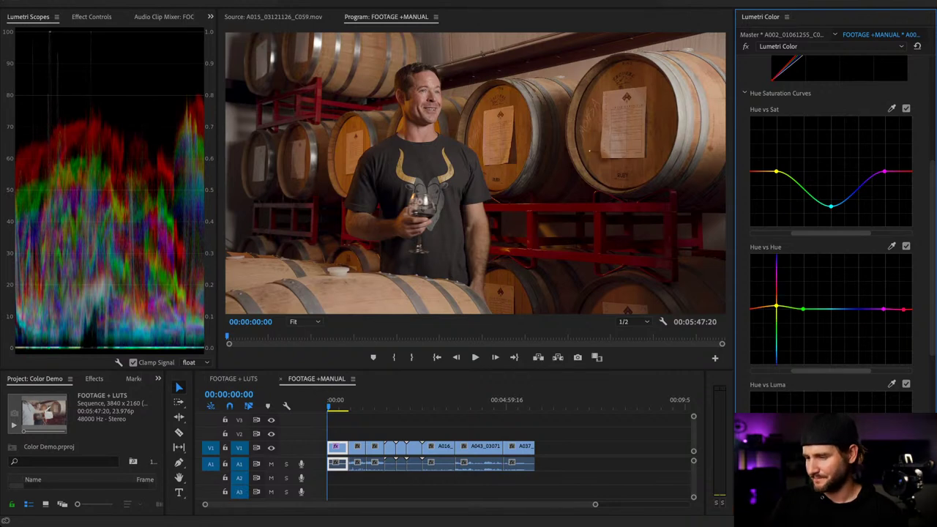
{"action": "left_click_drag", "start_coordinate": [776, 305], "coordinate": [778, 307]}
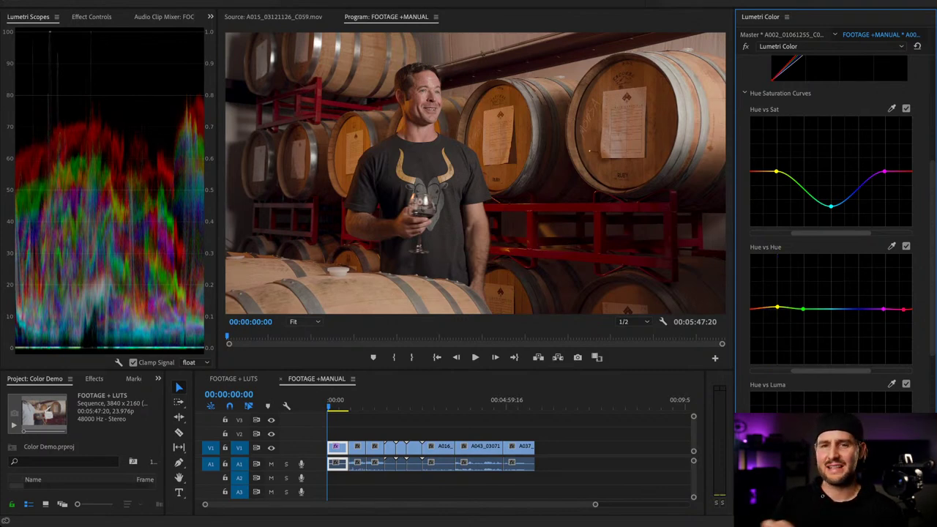
- Switch the Hue vs Hue curve off and back on to compare the barrel clip with and without the hue shift
{"action": "scroll", "coordinate": [834, 220], "scroll_direction": "down", "scroll_amount": 1}
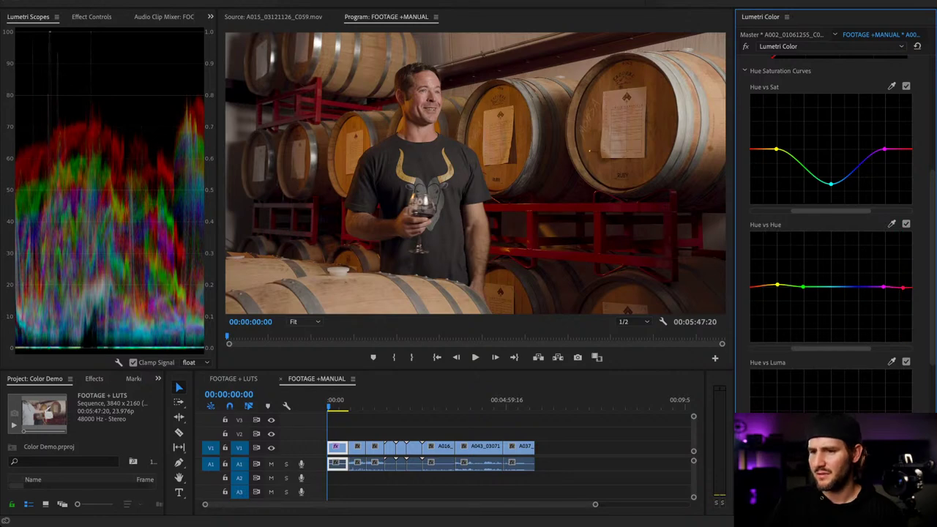
{"action": "left_click", "coordinate": [906, 224]}
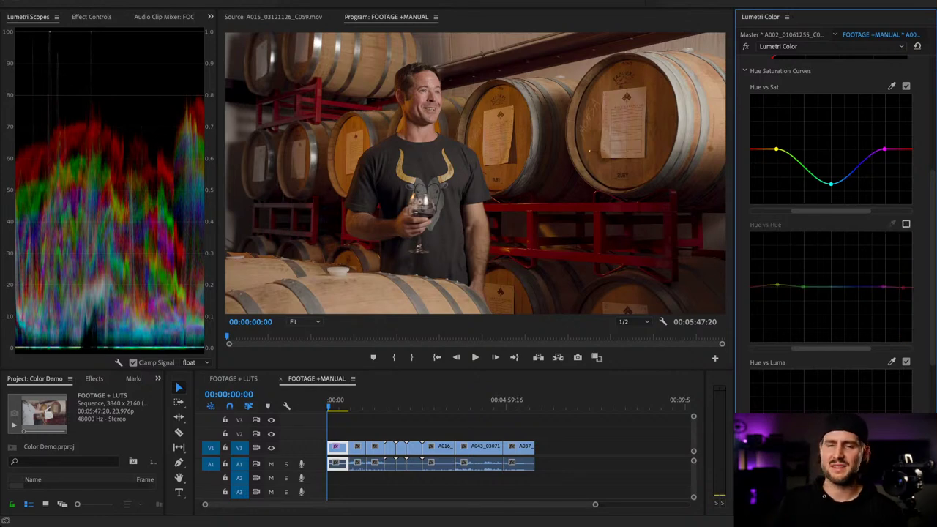
{"action": "left_click", "coordinate": [907, 224]}
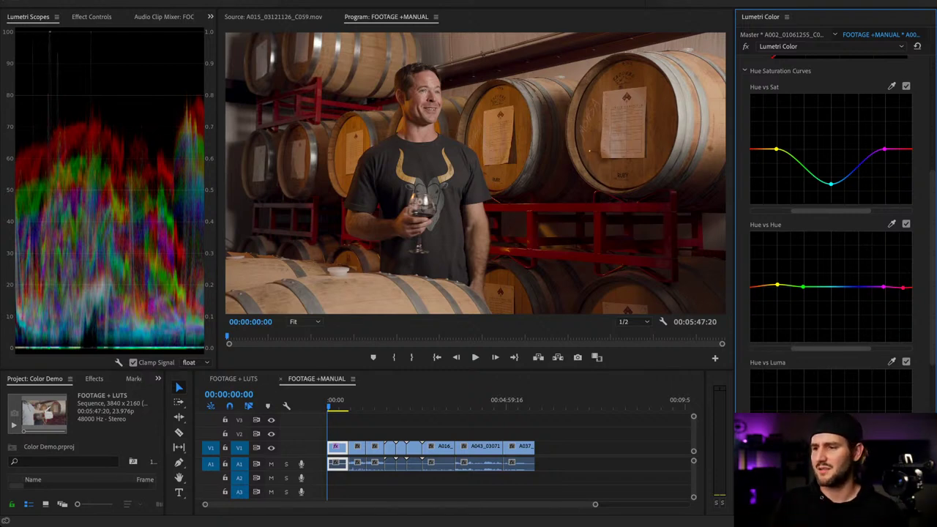
- Brighten the barrel clip's orange tones slightly on the Hue vs Luma curve, anchoring it with points at yellow-green and magenta
{"action": "scroll", "coordinate": [830, 234], "scroll_direction": "down", "scroll_amount": 5}
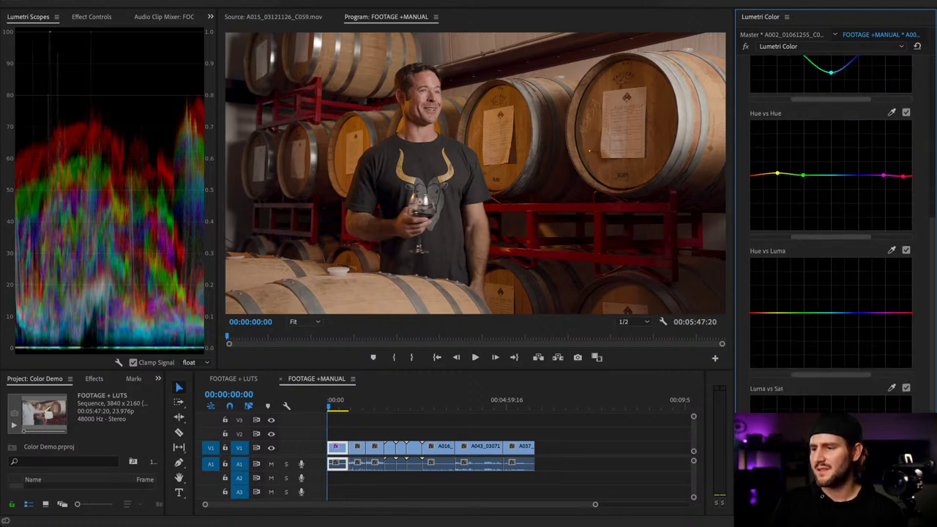
{"action": "scroll", "coordinate": [831, 225], "scroll_direction": "down", "scroll_amount": 2}
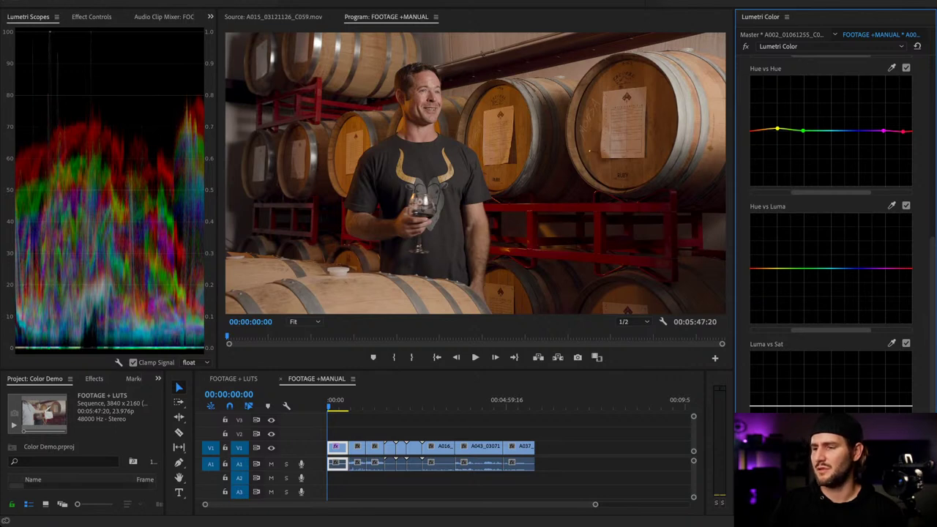
{"action": "left_click", "coordinate": [786, 268]}
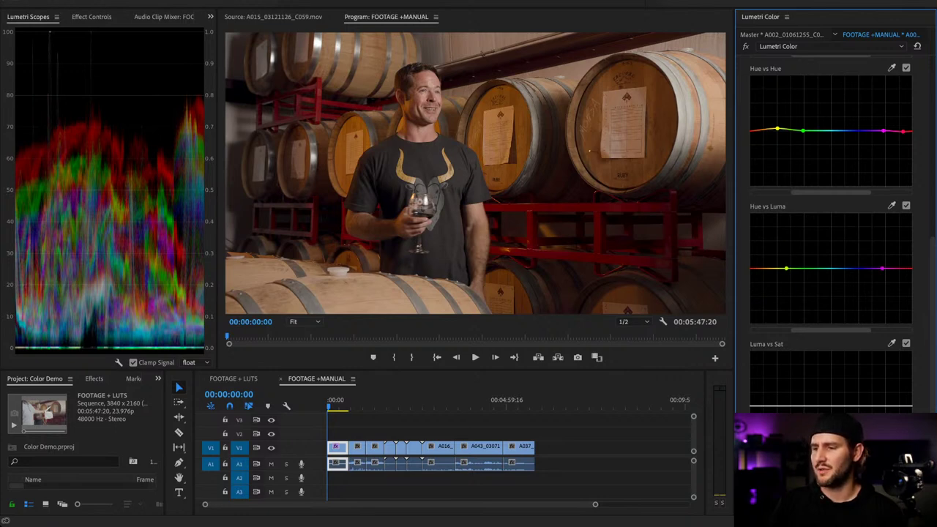
{"action": "mouse_move", "coordinate": [761, 268]}
{"action": "left_mouse_down"}
{"action": "mouse_move", "coordinate": [763, 238]}
{"action": "mouse_move", "coordinate": [764, 264]}
{"action": "left_mouse_up"}
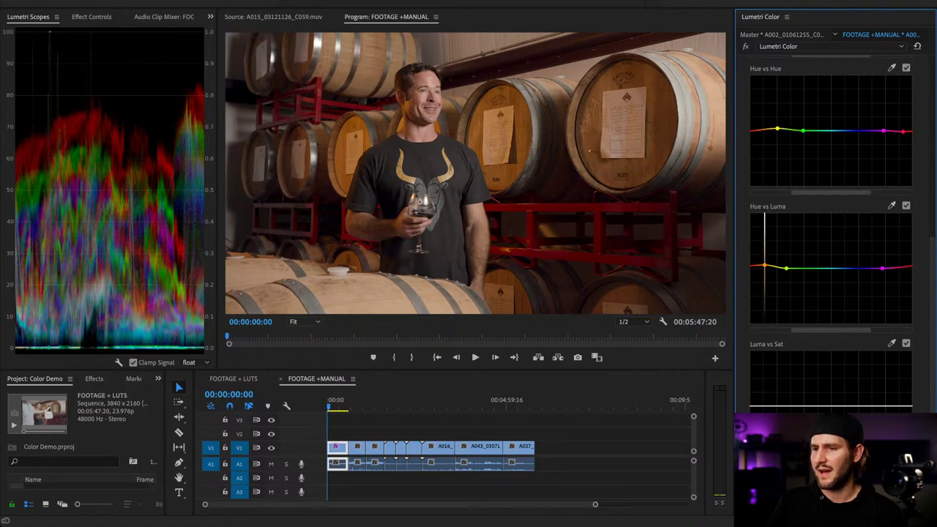
- On the Hue vs Luma curve, raise the orange point very slightly and add a slightly lowered cyan point to darken the blues
{"action": "left_click_drag", "start_coordinate": [764, 265], "coordinate": [764, 264]}
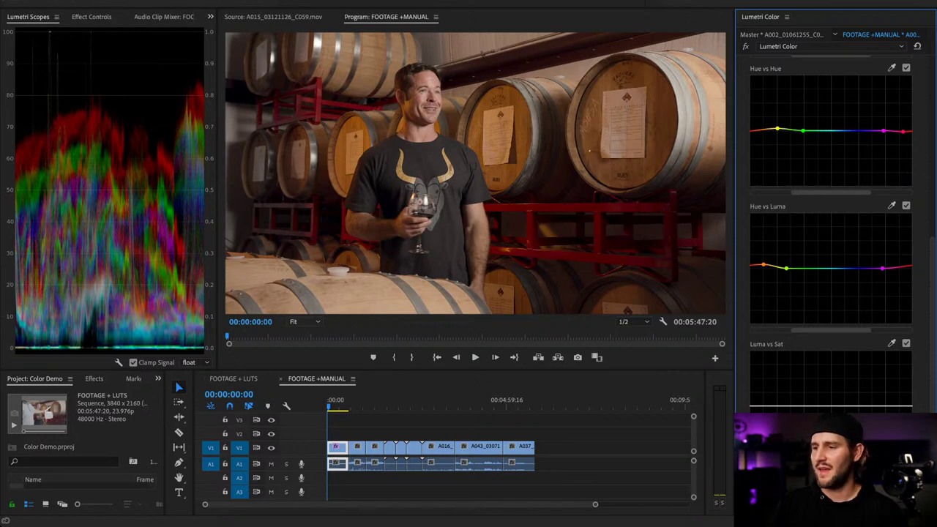
{"action": "scroll", "coordinate": [831, 235], "scroll_direction": "down", "scroll_amount": 1}
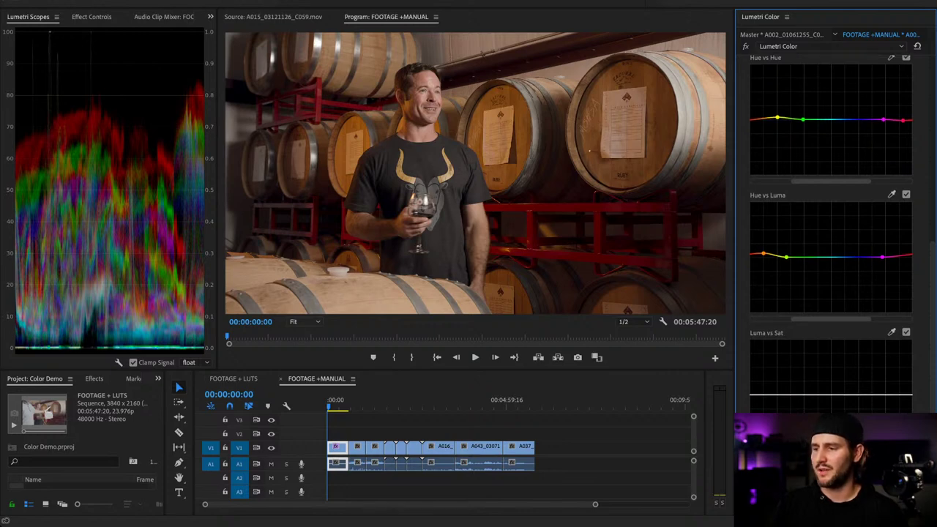
{"action": "left_click_drag", "start_coordinate": [830, 256], "coordinate": [830, 263]}
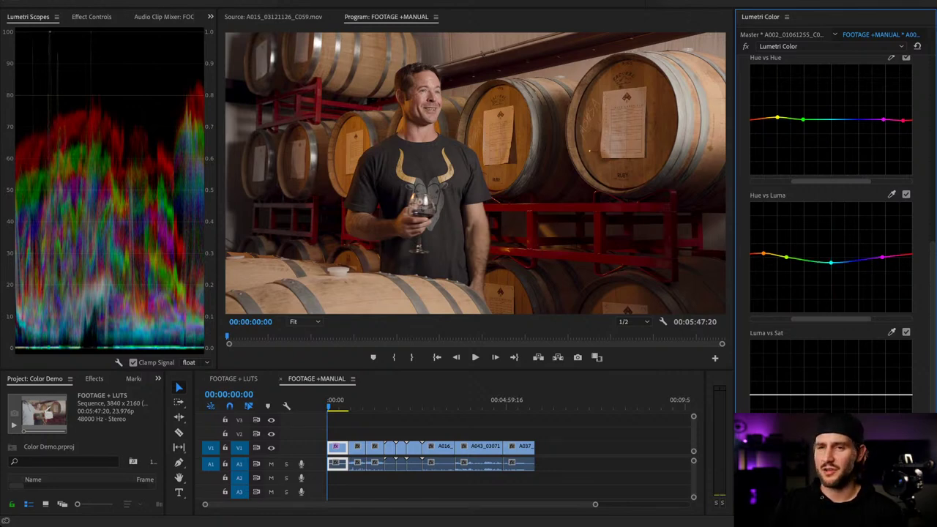
- Add a control point at the shadow end and another at the highlight end of the Luma vs Sat curve
{"action": "scroll", "coordinate": [831, 219], "scroll_direction": "up", "scroll_amount": 3}
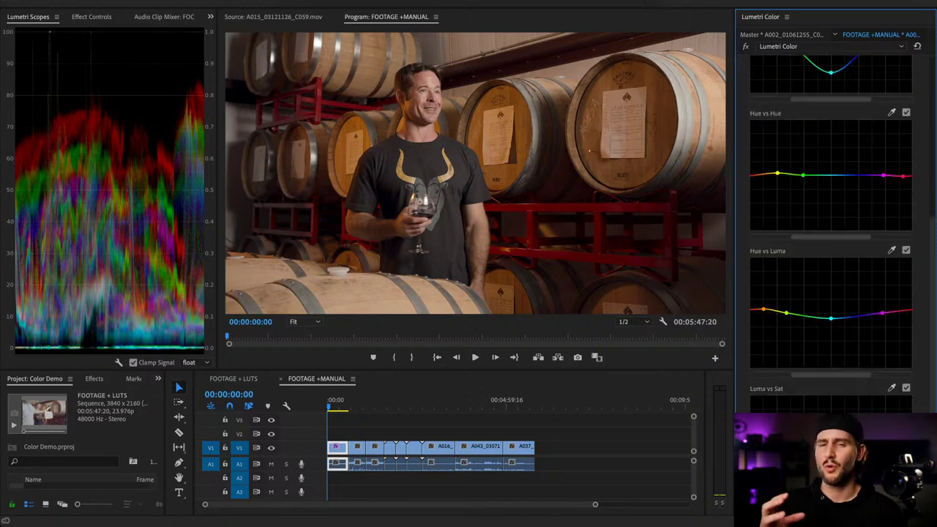
{"action": "scroll", "coordinate": [830, 220], "scroll_direction": "up", "scroll_amount": 2}
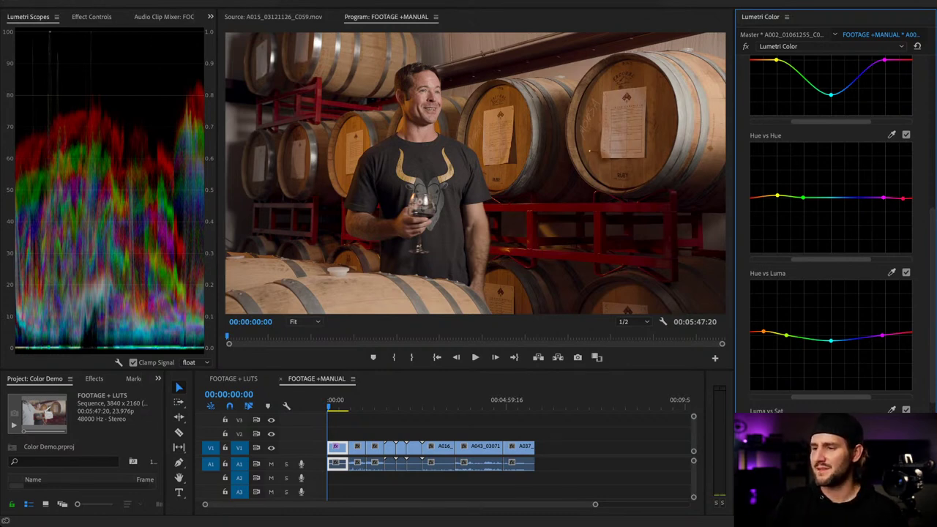
{"action": "scroll", "coordinate": [831, 220], "scroll_direction": "down", "scroll_amount": 2}
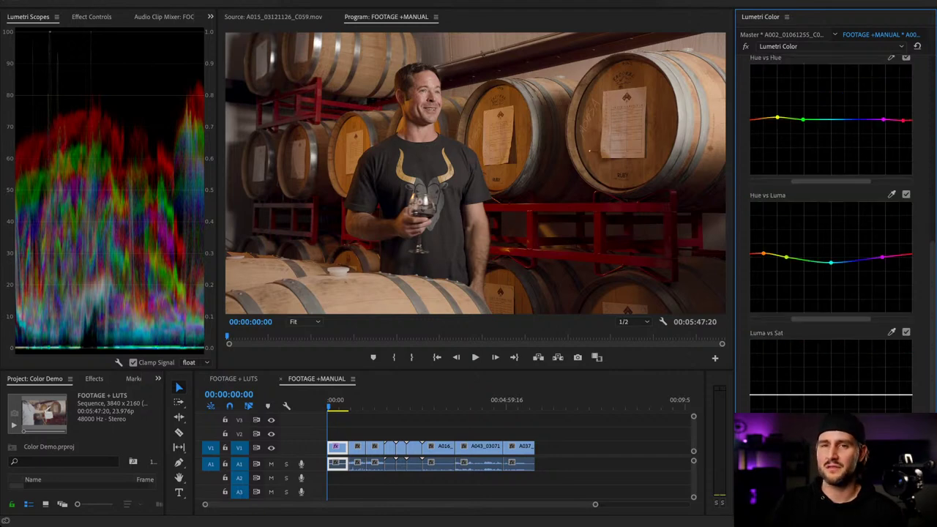
{"action": "scroll", "coordinate": [830, 220], "scroll_direction": "down", "scroll_amount": 2}
{"action": "scroll", "coordinate": [830, 219], "scroll_direction": "up", "scroll_amount": 2}
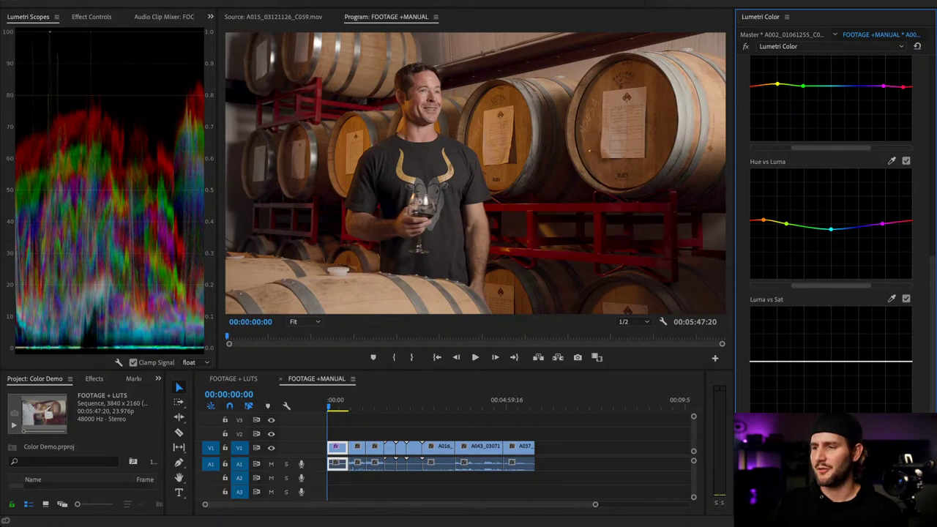
{"action": "scroll", "coordinate": [892, 165], "scroll_direction": "down", "scroll_amount": 3}
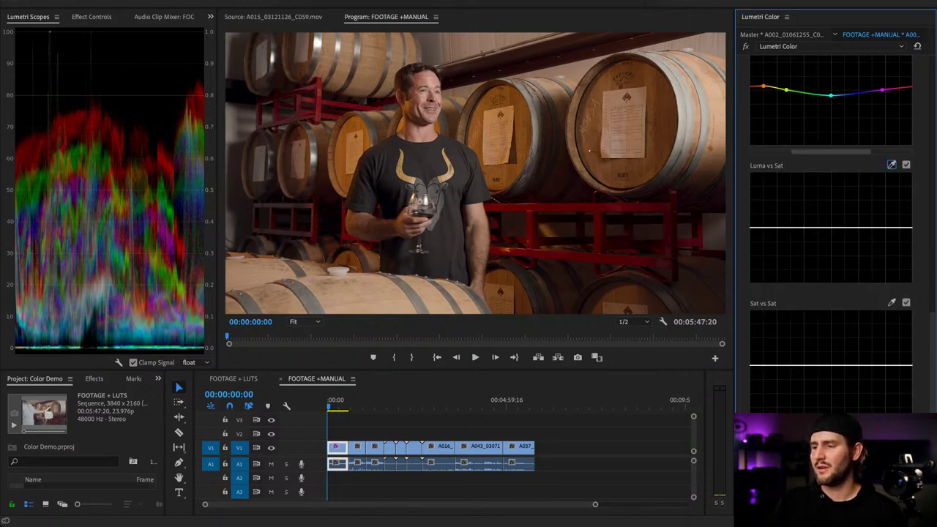
{"action": "left_click", "coordinate": [753, 228]}
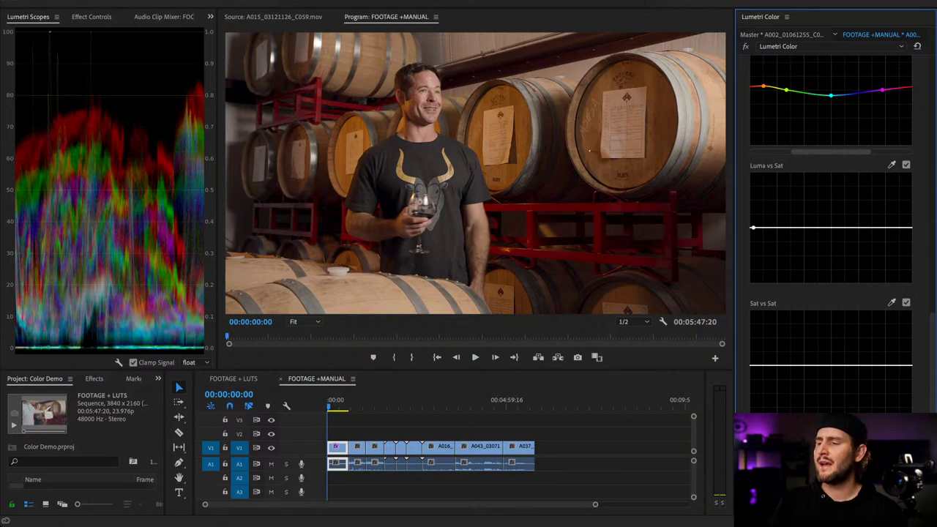
{"action": "left_click", "coordinate": [909, 228]}
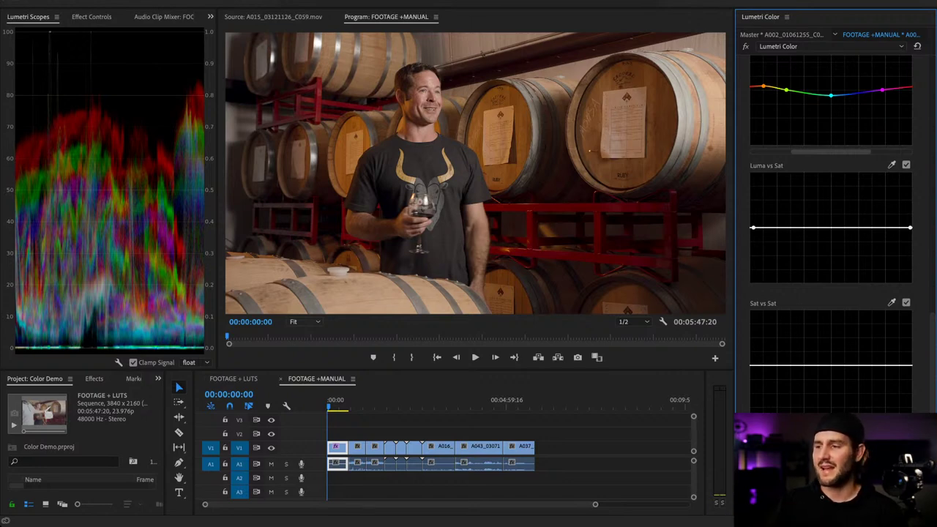
- Try the extremes on the Luma vs Sat curve, with highlight saturation at its minimum and shadow saturation at its maximum
{"action": "left_click_drag", "start_coordinate": [909, 228], "coordinate": [910, 248]}
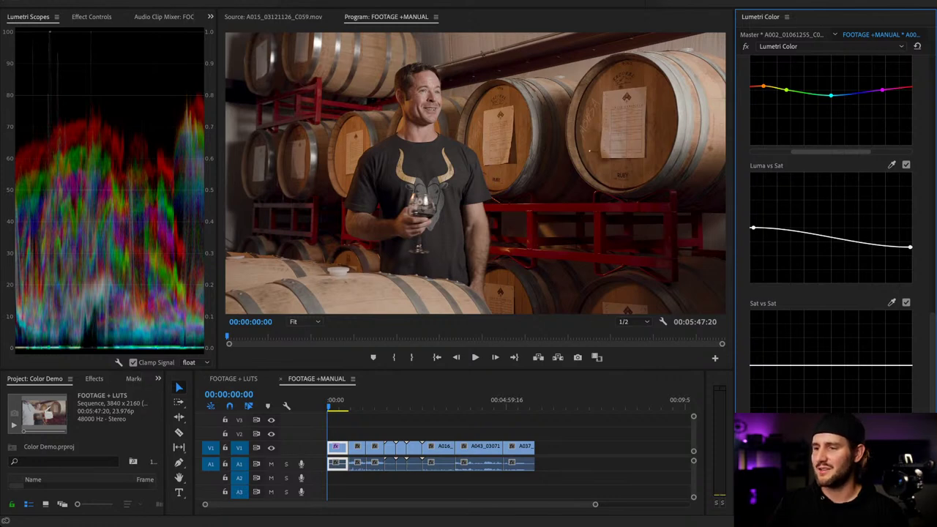
{"action": "left_click_drag", "start_coordinate": [909, 247], "coordinate": [909, 283]}
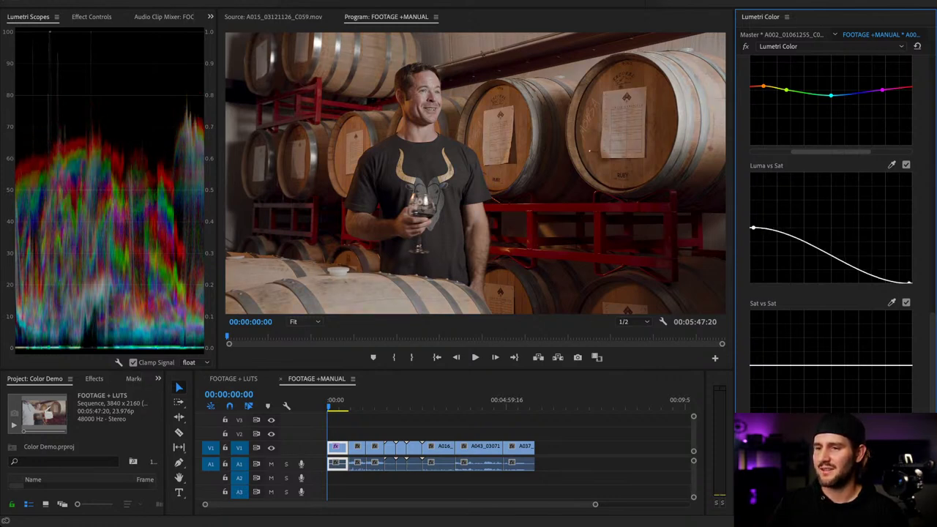
{"action": "left_click_drag", "start_coordinate": [753, 228], "coordinate": [752, 173]}
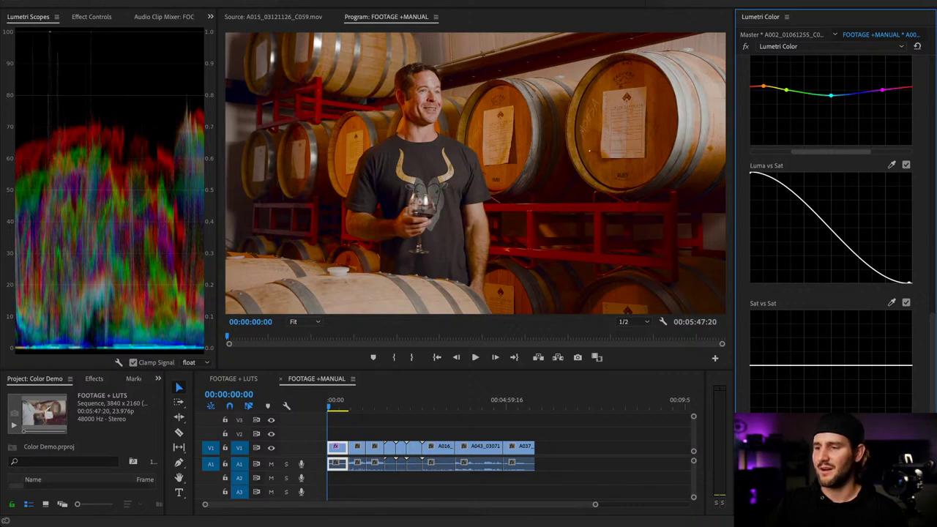
- Settle the Luma vs Sat curve into a gentle slope, with the shadow end slightly above the midline and the highlight end slightly below
{"action": "left_click_drag", "start_coordinate": [751, 173], "coordinate": [750, 218]}
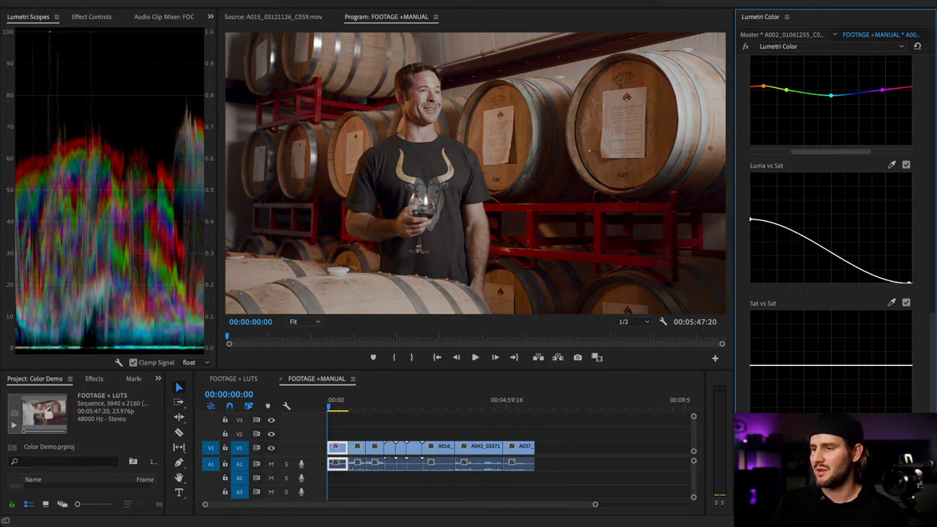
{"action": "left_click_drag", "start_coordinate": [910, 283], "coordinate": [912, 240]}
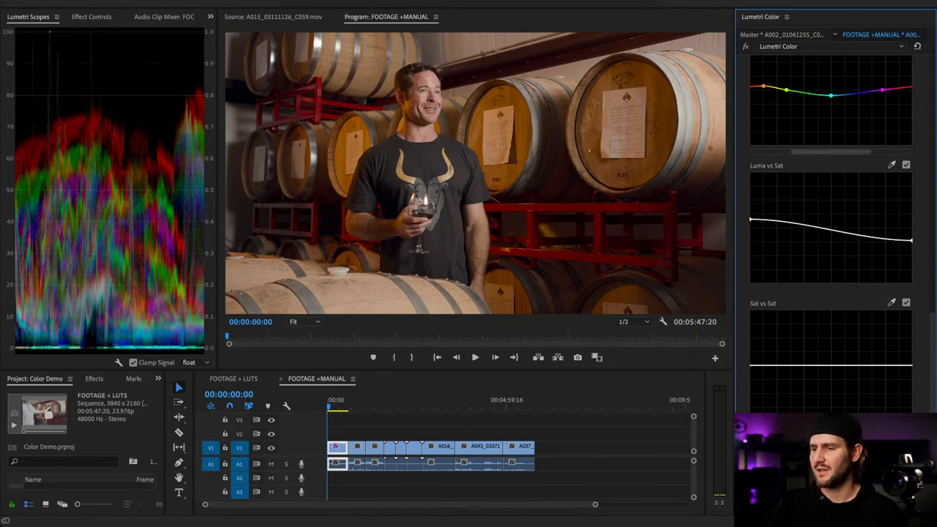
{"action": "left_click_drag", "start_coordinate": [750, 219], "coordinate": [750, 219]}
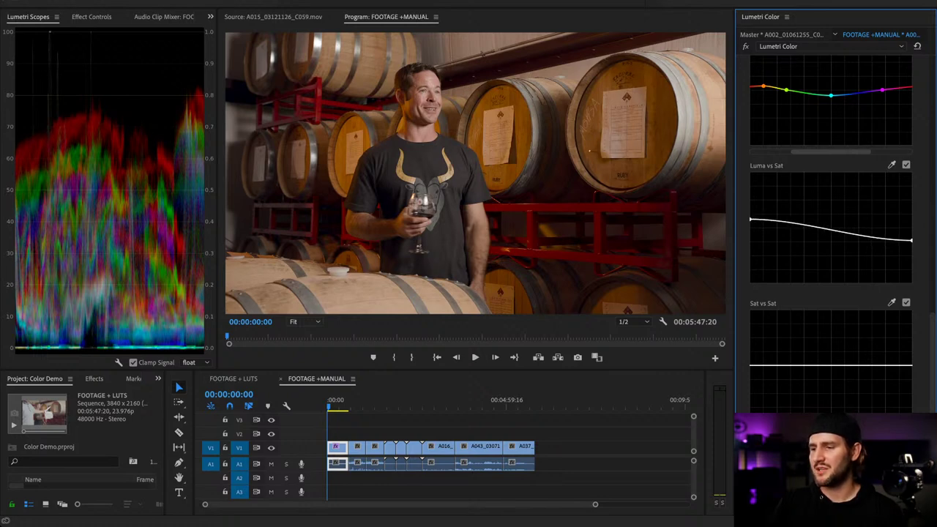
- Shape the Sat vs Sat curve with end points, slightly raising the low-saturation end and slightly lowering the high-saturation end
{"action": "scroll", "coordinate": [831, 233], "scroll_direction": "down", "scroll_amount": 1}
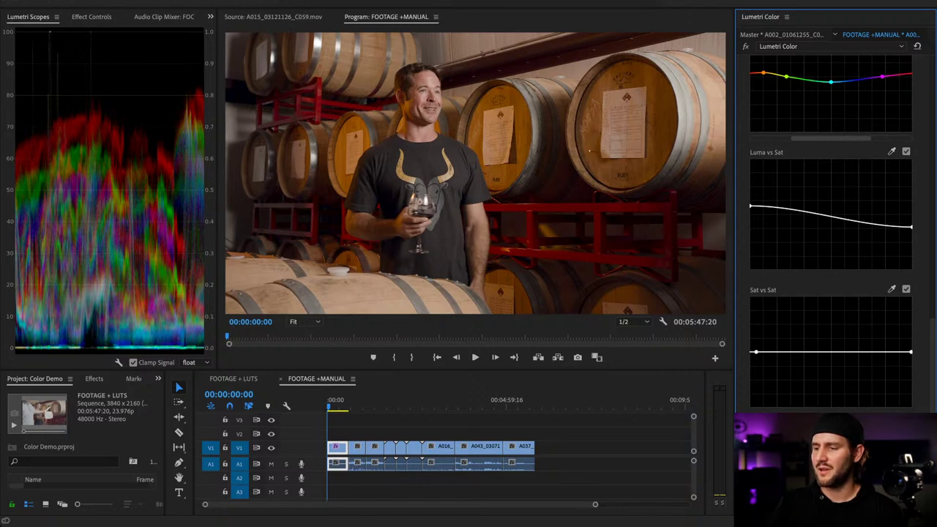
{"action": "left_click_drag", "start_coordinate": [911, 352], "coordinate": [911, 378]}
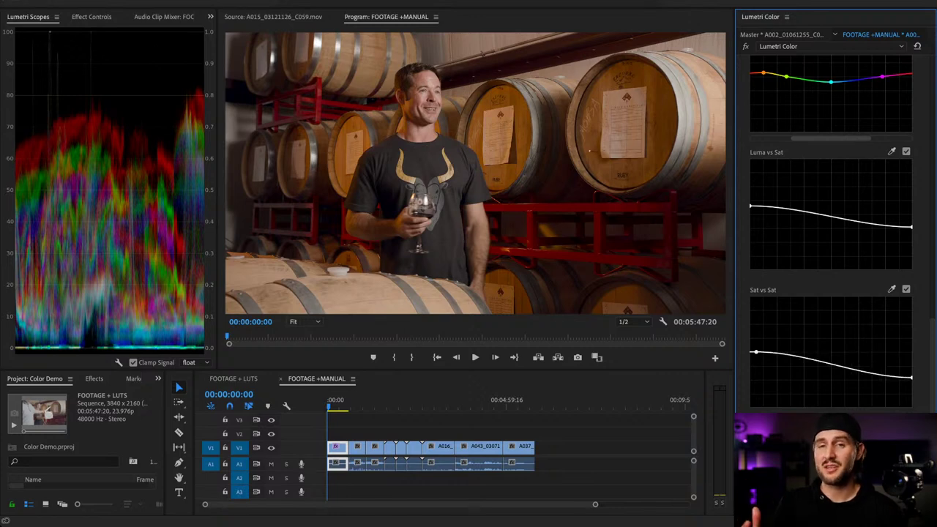
{"action": "left_click_drag", "start_coordinate": [756, 352], "coordinate": [751, 340]}
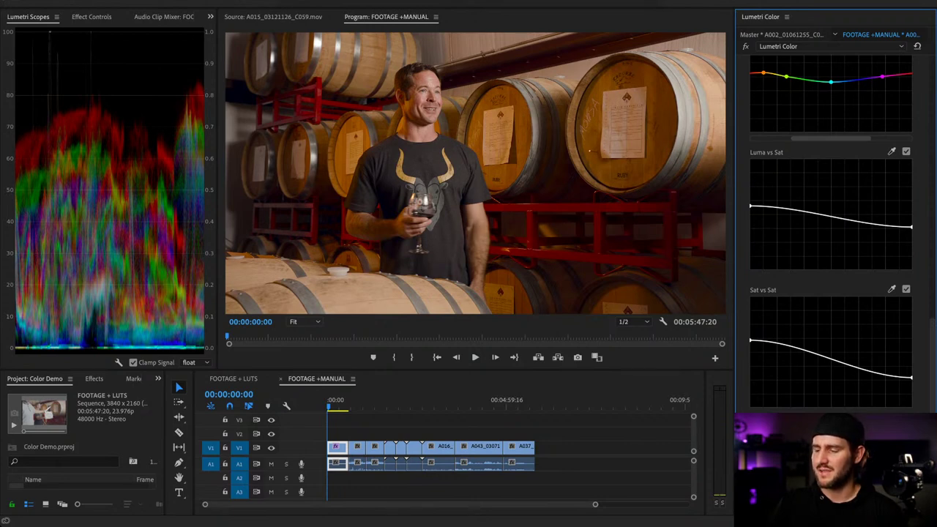
{"action": "mouse_move", "coordinate": [912, 378]}
{"action": "left_mouse_down"}
{"action": "mouse_move", "coordinate": [911, 385]}
{"action": "mouse_move", "coordinate": [911, 363]}
{"action": "left_mouse_up"}
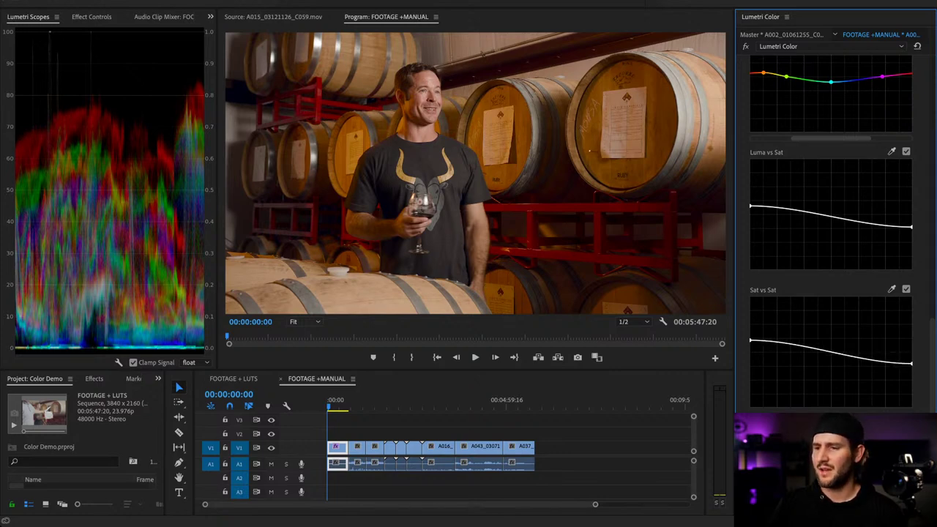
{"action": "left_click_drag", "start_coordinate": [750, 340], "coordinate": [750, 340]}
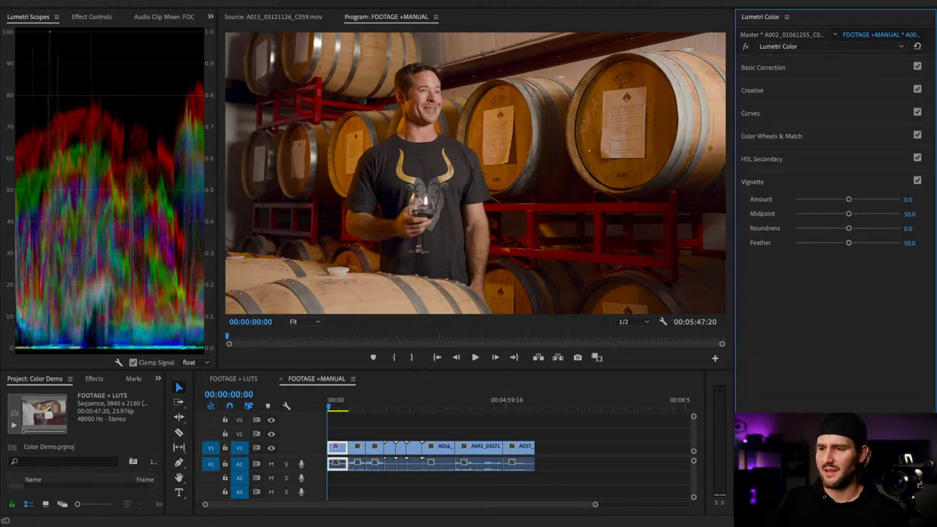
- Try a Lumetri vignette amount of -0.5 on the wine barrel clip
{"action": "left_click", "coordinate": [907, 199]}
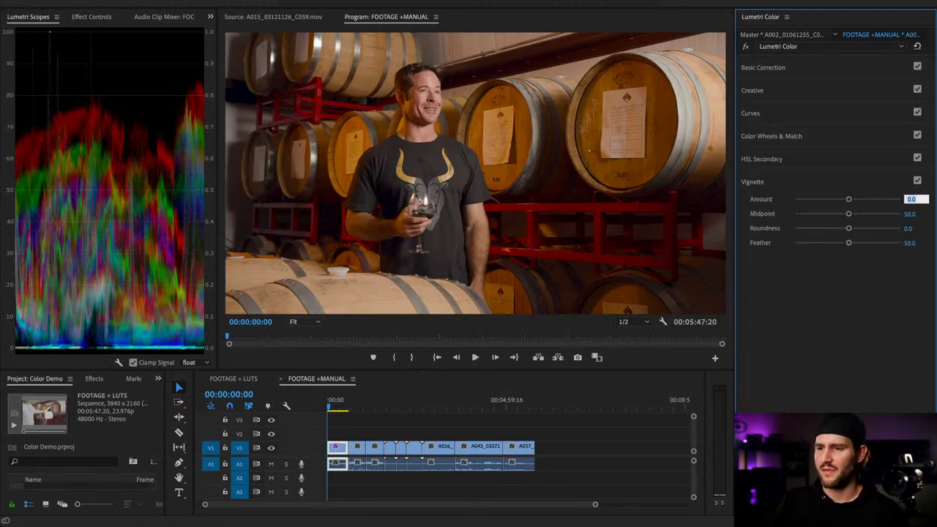
{"action": "type", "text": "-.5"}
{"action": "key", "text": "Return"}
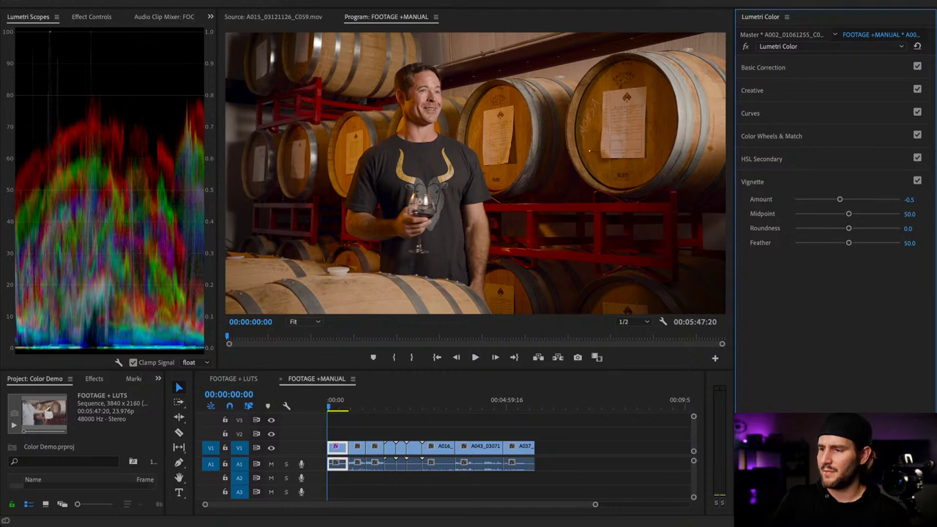
- Set the vignette amount to -0.3 and collapse the Vignette section
{"action": "left_click", "coordinate": [909, 199]}
{"action": "type", "text": "-.3"}
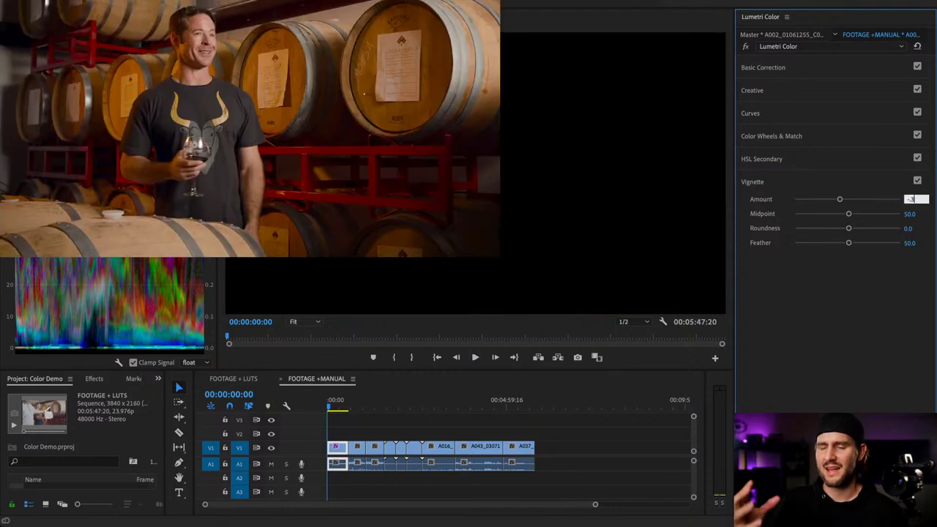
{"action": "key", "text": "Return"}
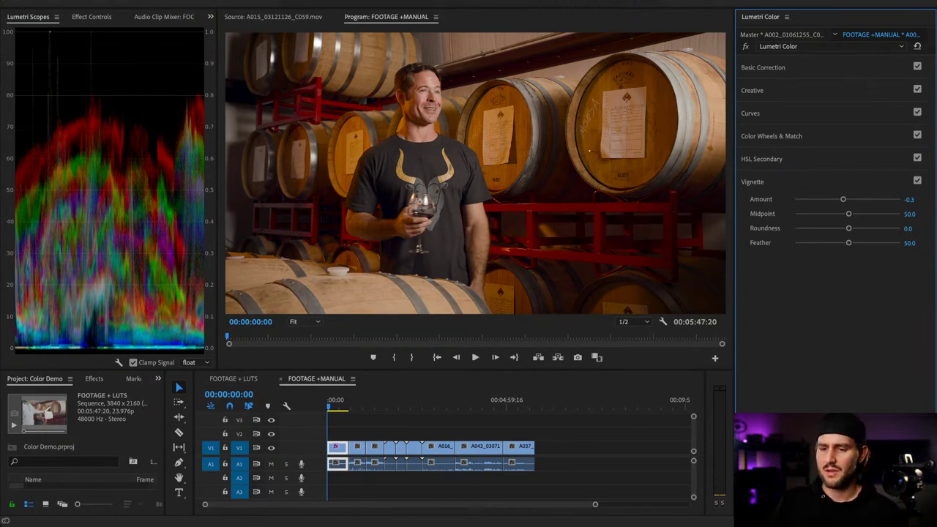
{"action": "left_click", "coordinate": [753, 182]}
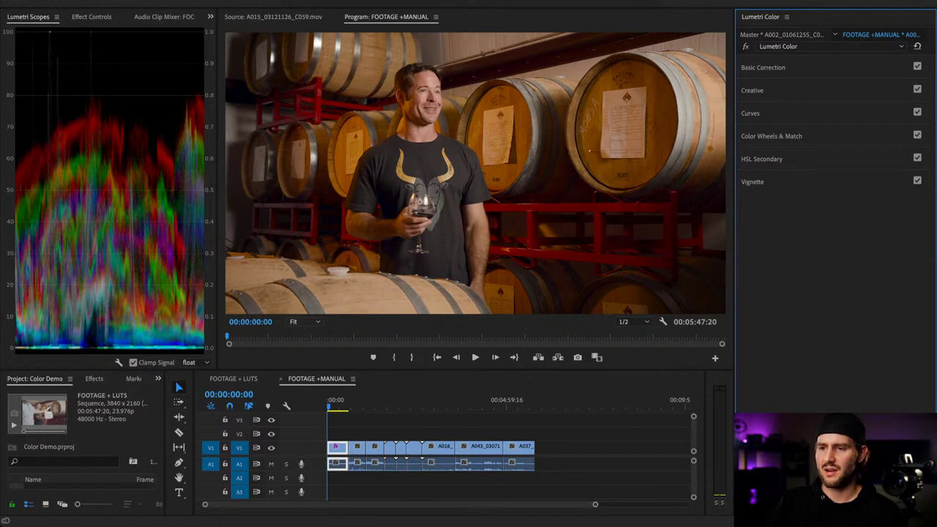
- Compare the barrel clip with and without its grade by switching the Lumetri Color effect off and on in the effect controls
{"action": "left_click", "coordinate": [91, 17]}
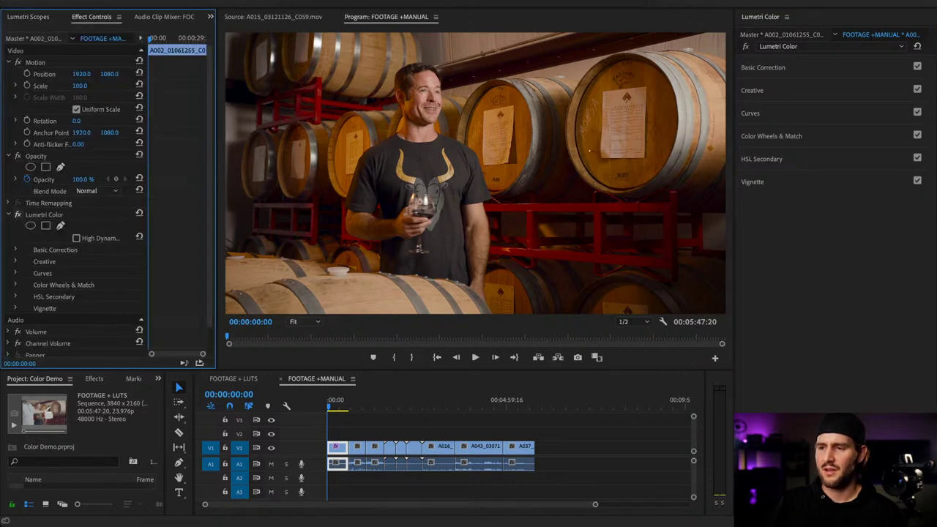
{"action": "left_click", "coordinate": [18, 214]}
{"action": "left_click", "coordinate": [18, 214]}
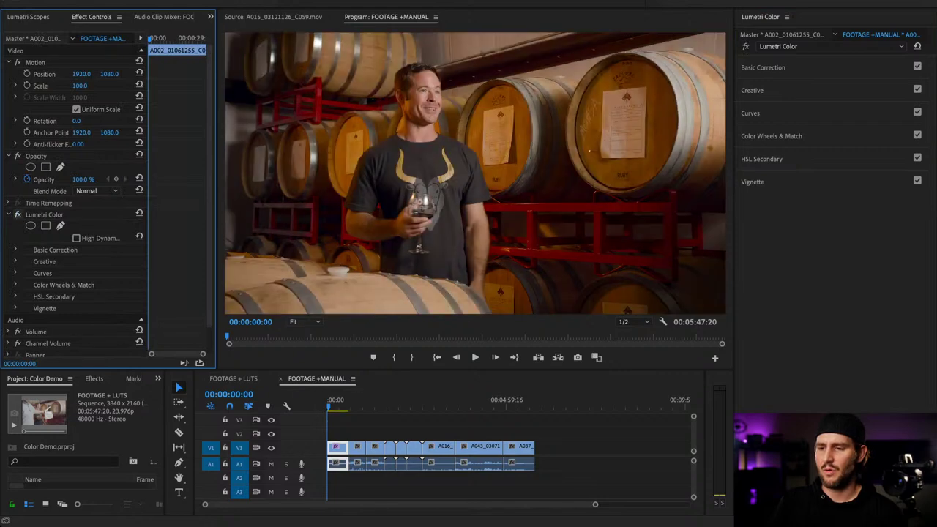
{"action": "left_click", "coordinate": [19, 214]}
{"action": "left_click", "coordinate": [19, 215]}
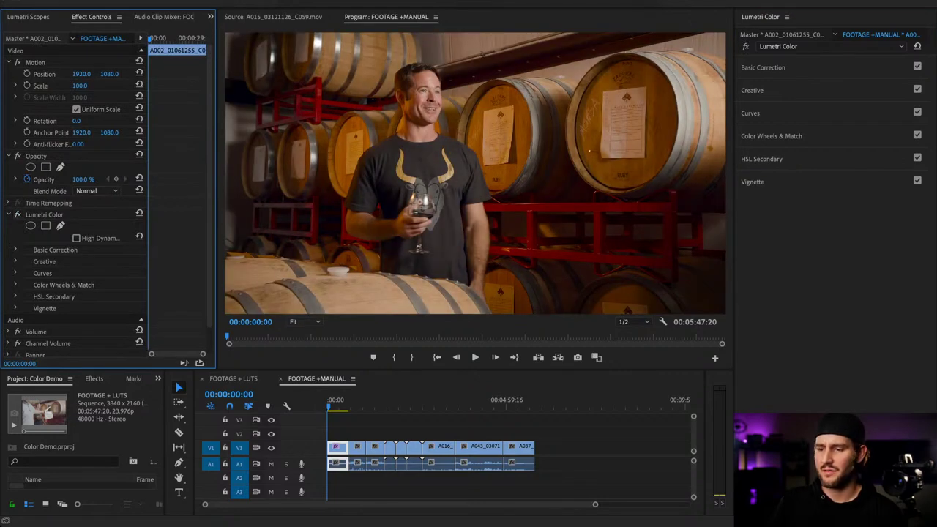
- Open the FOOTAGE + LUTS sequence and view its first clip at the sequence start for comparison with the manual grade
{"action": "left_click", "coordinate": [233, 379]}
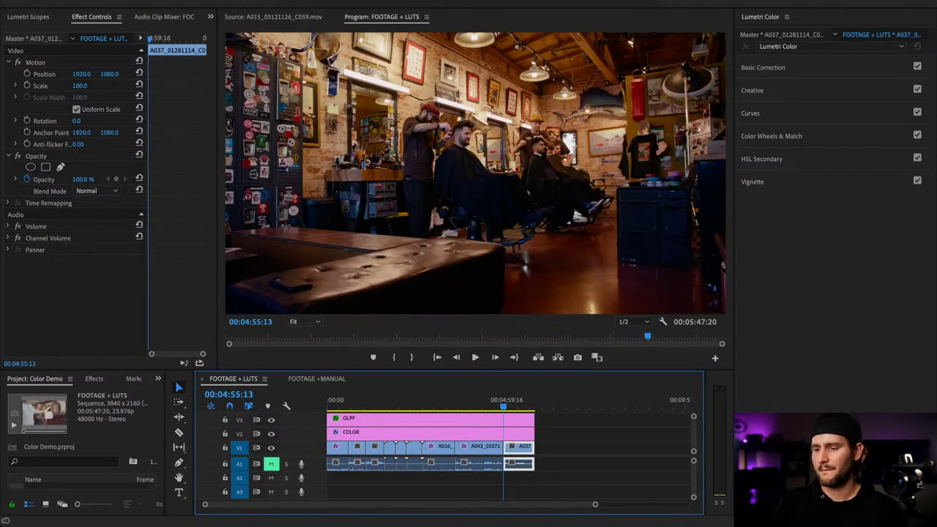
{"action": "left_click", "coordinate": [518, 419]}
{"action": "left_click", "coordinate": [570, 422]}
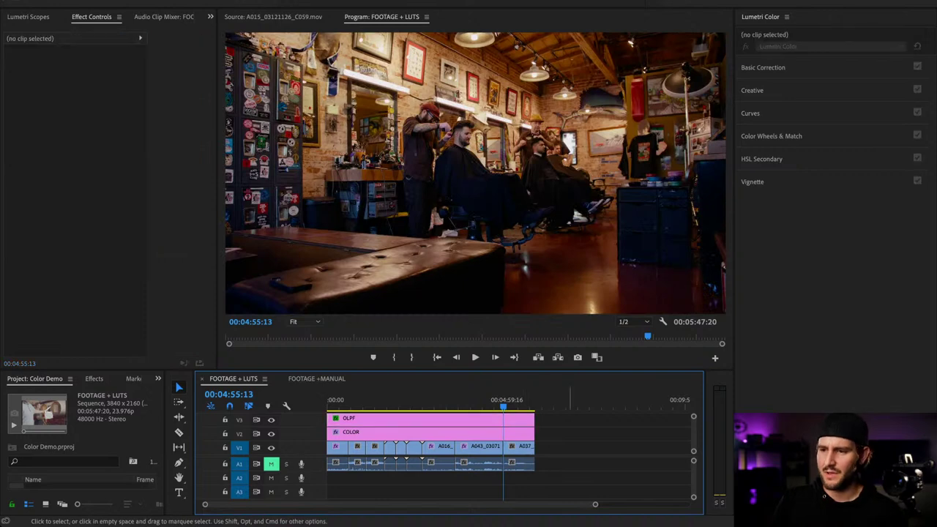
{"action": "left_click_drag", "start_coordinate": [336, 401], "coordinate": [326, 401]}
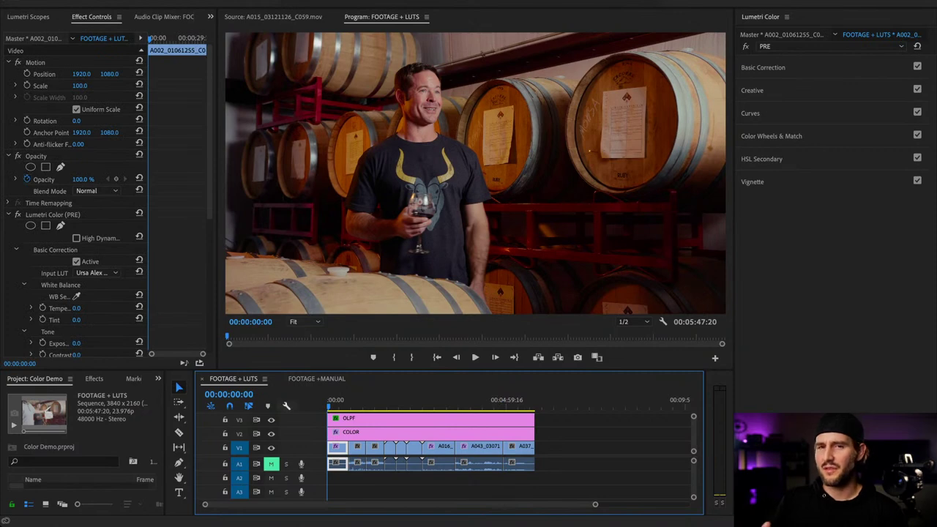
- Return to the FOOTAGE +MANUAL sequence and show the first clip's Basic Correction settings
{"action": "left_click", "coordinate": [316, 379]}
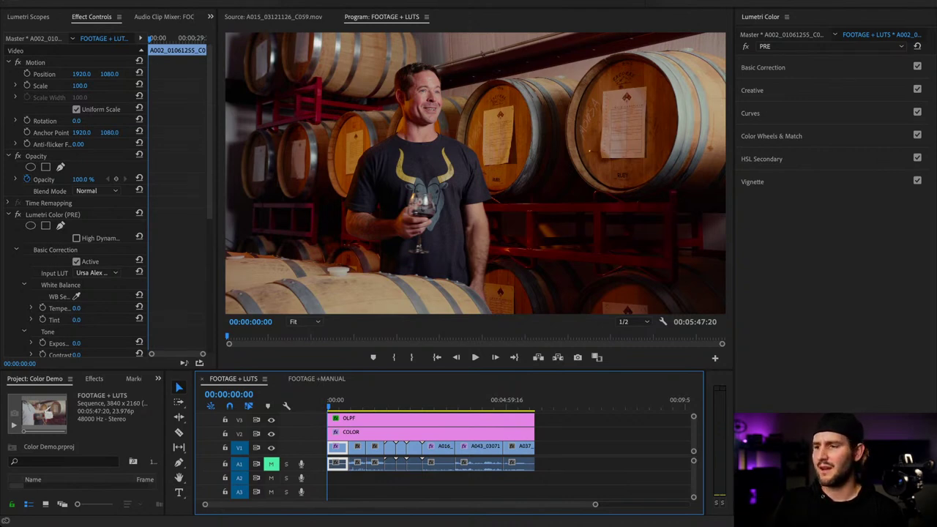
{"action": "key", "text": "shift+3"}
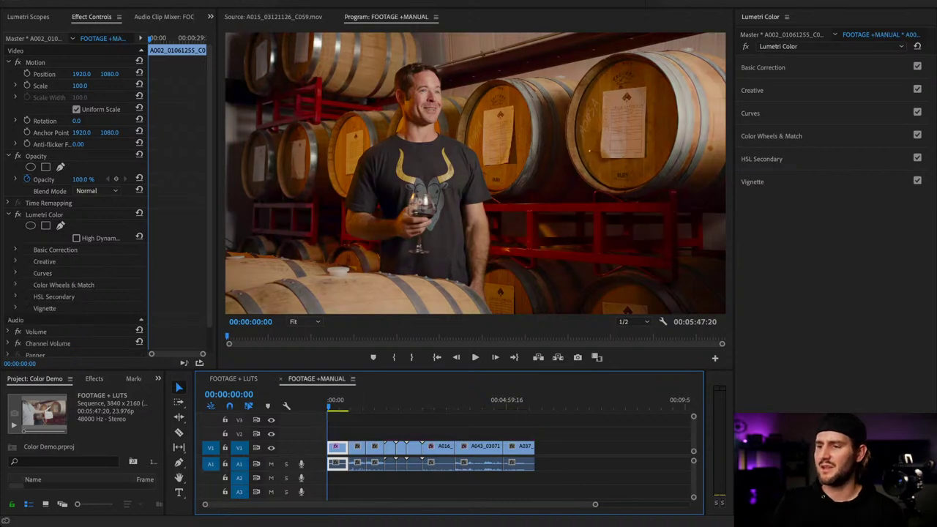
{"action": "left_click", "coordinate": [763, 67]}
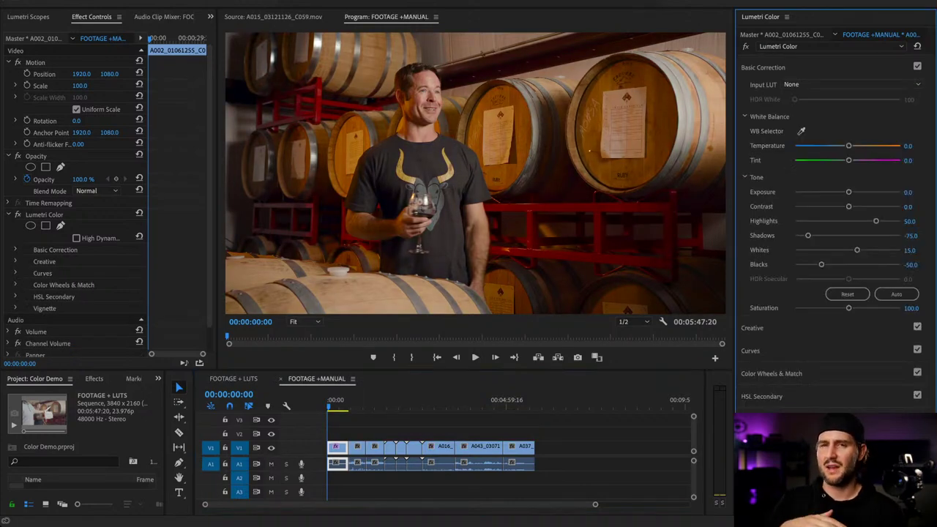
- Show the Lumetri Scopes for the barrel clip and widen their panel until the full waveform is readable
{"action": "left_click", "coordinate": [750, 350]}
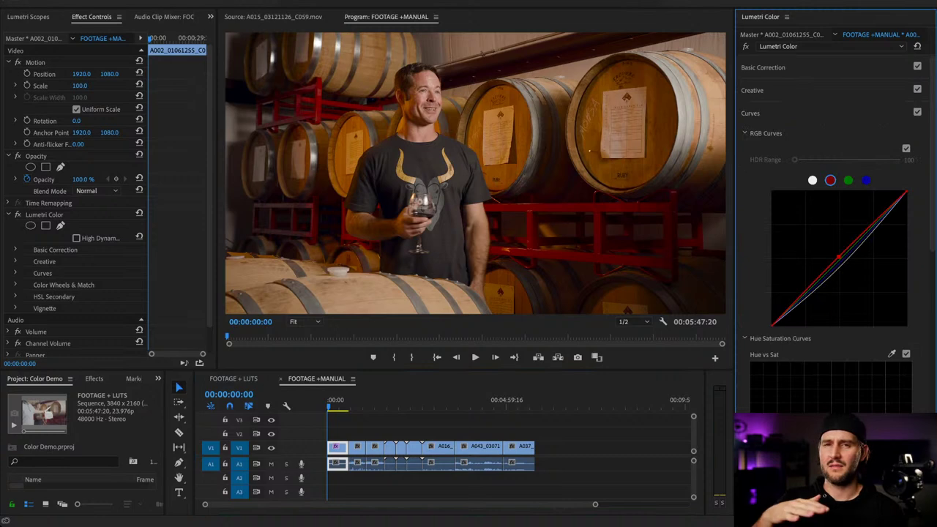
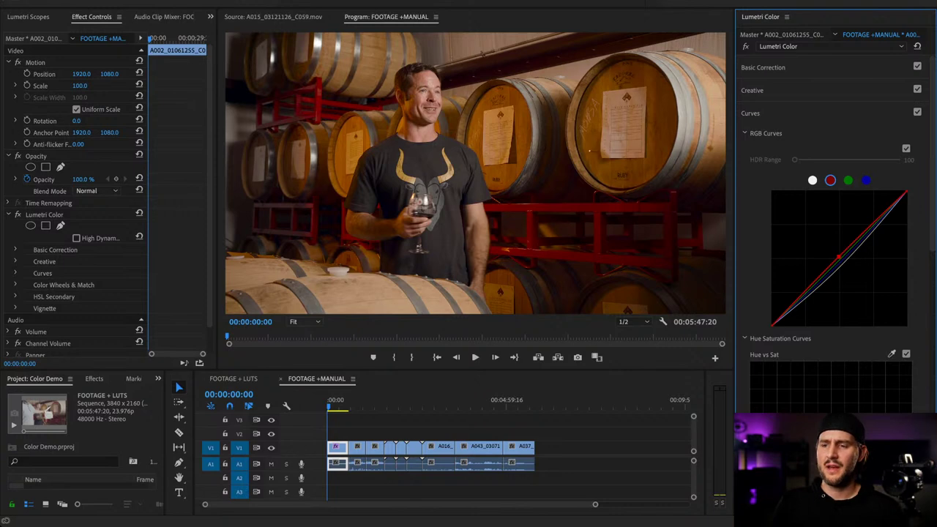
{"action": "left_click", "coordinate": [28, 17]}
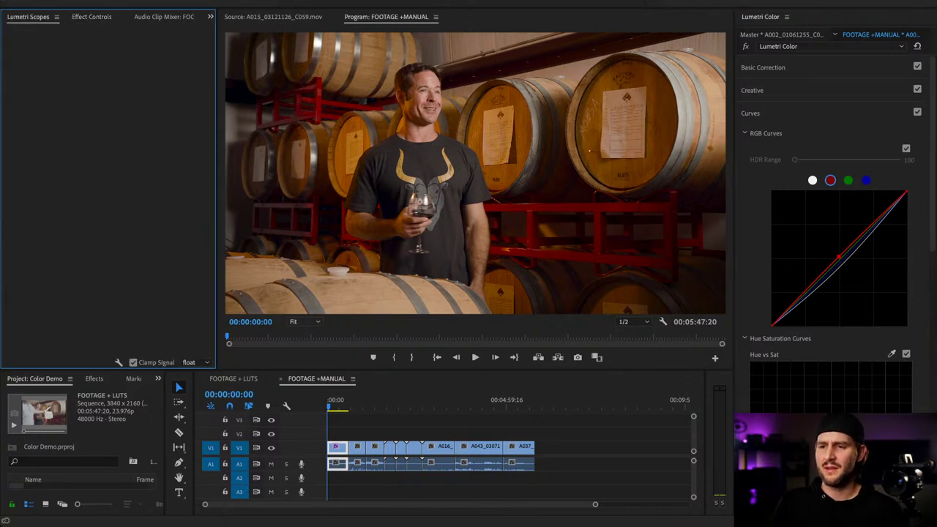
{"action": "left_click_drag", "start_coordinate": [217, 196], "coordinate": [342, 196]}
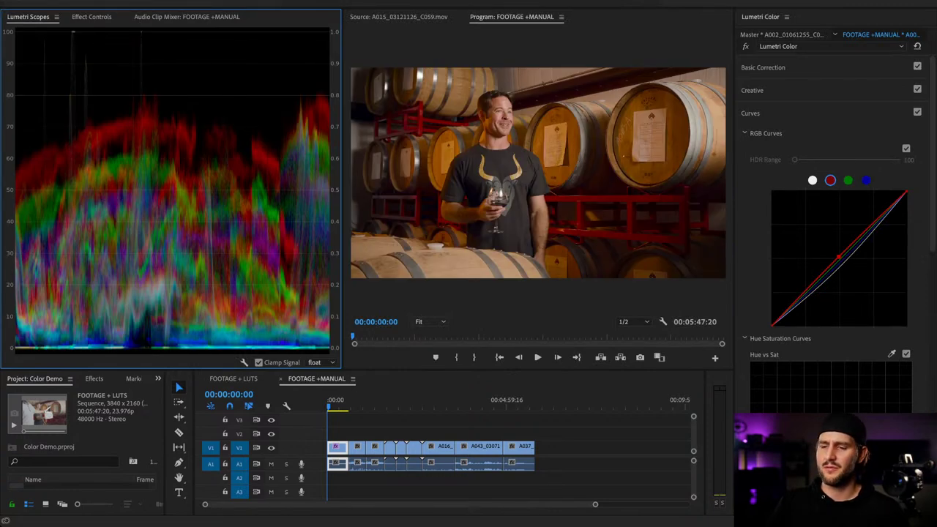
- Set the barrel clip's Basic Correction saturation to 120 and collapse the Basic Correction section
{"action": "left_click", "coordinate": [751, 113]}
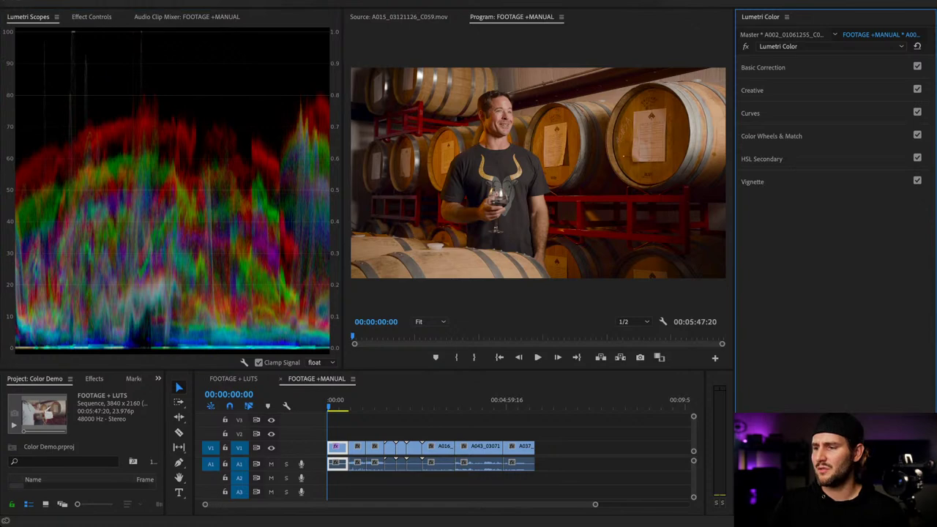
{"action": "left_click", "coordinate": [763, 67]}
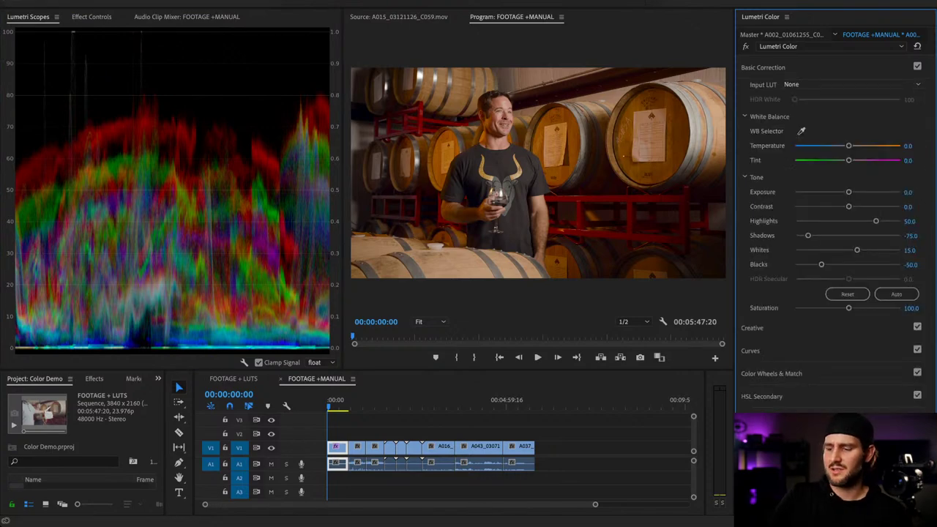
{"action": "left_click", "coordinate": [915, 308]}
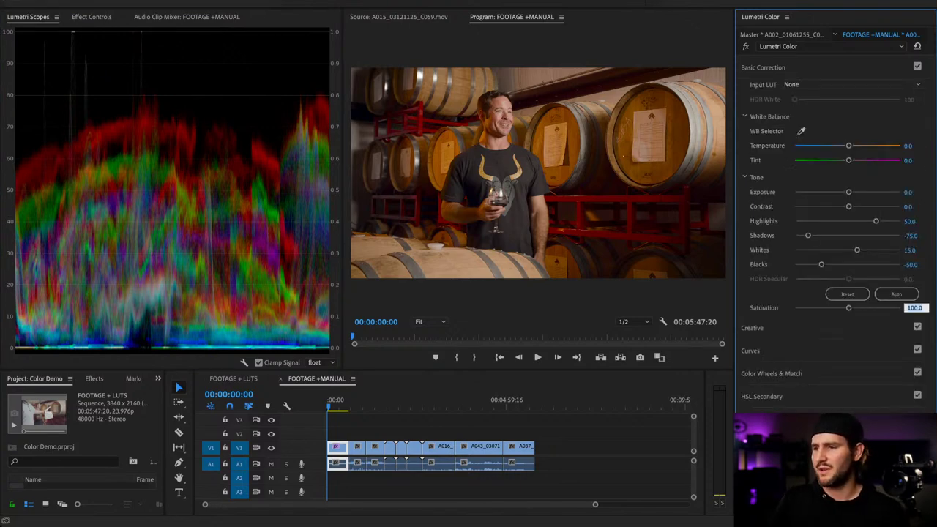
{"action": "type", "text": "120"}
{"action": "key", "text": "Return"}
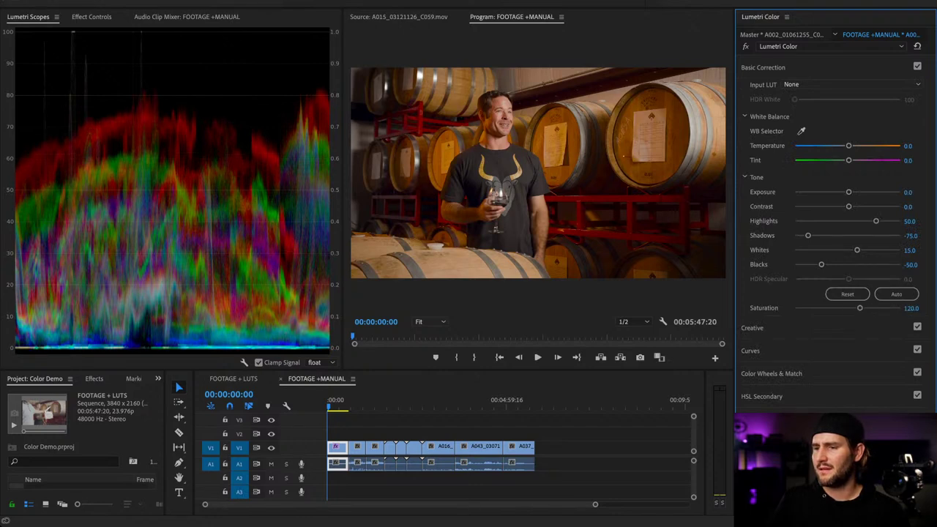
{"action": "left_click", "coordinate": [763, 68]}
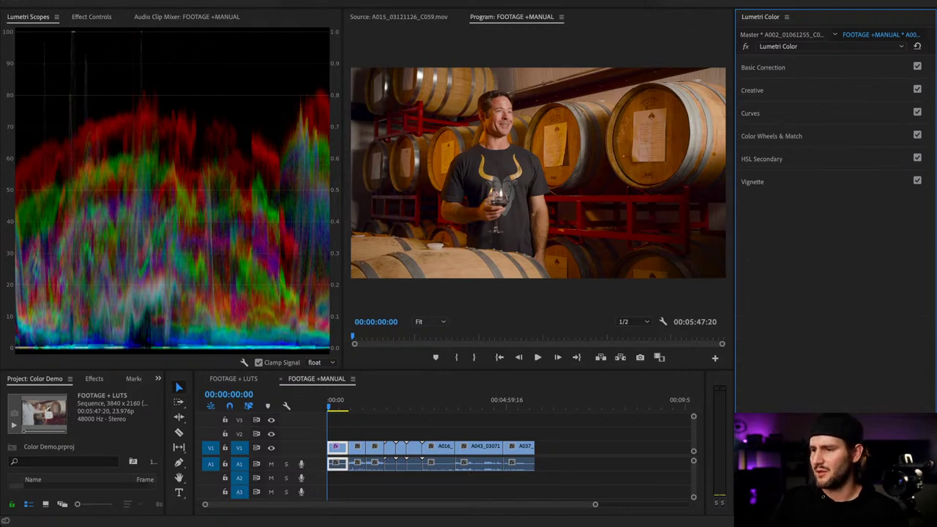
- Lower the midpoint of the barrel clip's white RGB curve slightly to darken the midtones, and collapse Curves
{"action": "left_click", "coordinate": [750, 114]}
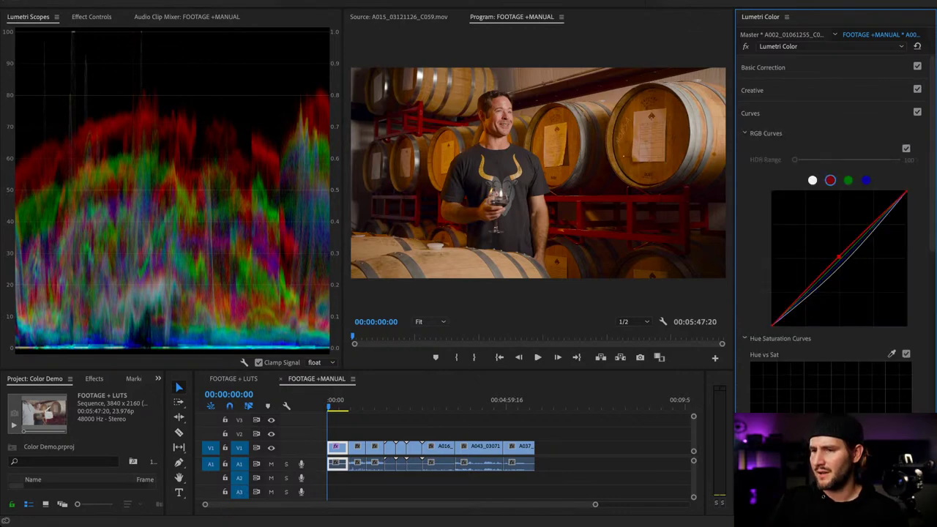
{"action": "left_click", "coordinate": [812, 180]}
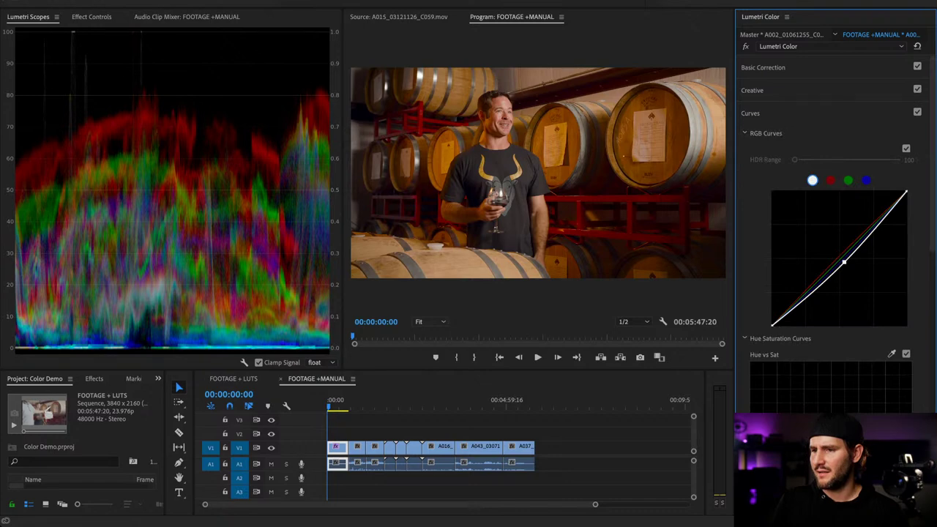
{"action": "left_click_drag", "start_coordinate": [843, 262], "coordinate": [845, 263]}
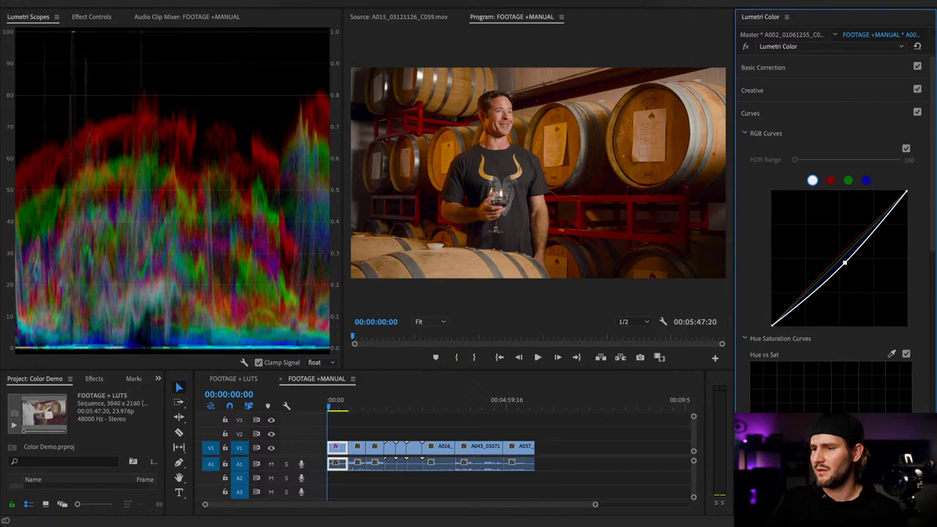
{"action": "left_click", "coordinate": [750, 113]}
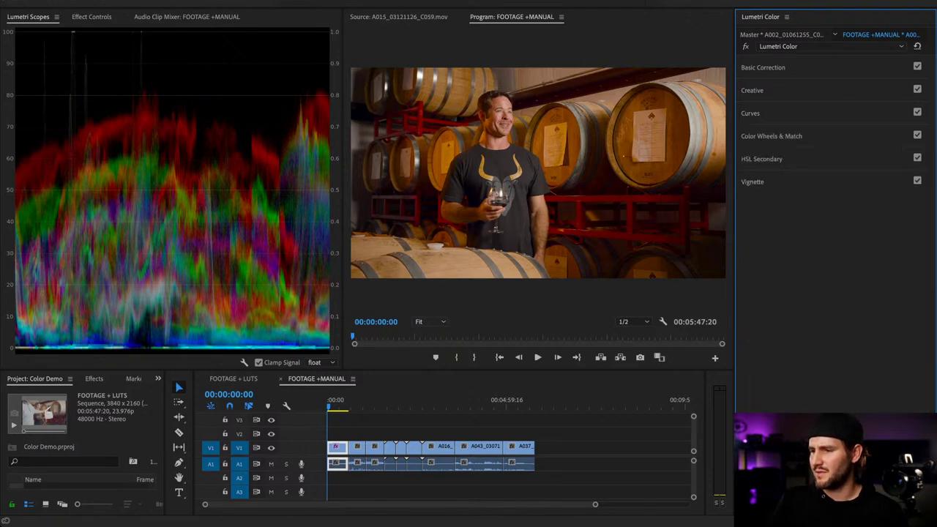
- Lower both ends of the Luma vs Sat curve slightly and pull down the high-saturation end of the Sat vs Sat curve
{"action": "left_click", "coordinate": [750, 113]}
{"action": "scroll", "coordinate": [831, 234], "scroll_direction": "down", "scroll_amount": 8}
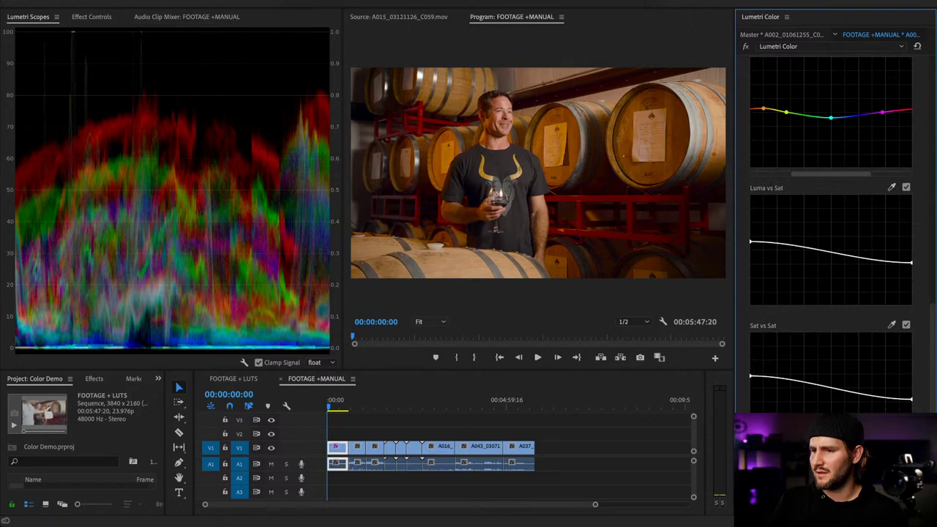
{"action": "mouse_move", "coordinate": [750, 242]}
{"action": "left_mouse_down"}
{"action": "mouse_move", "coordinate": [750, 203]}
{"action": "mouse_move", "coordinate": [750, 245]}
{"action": "left_mouse_up"}
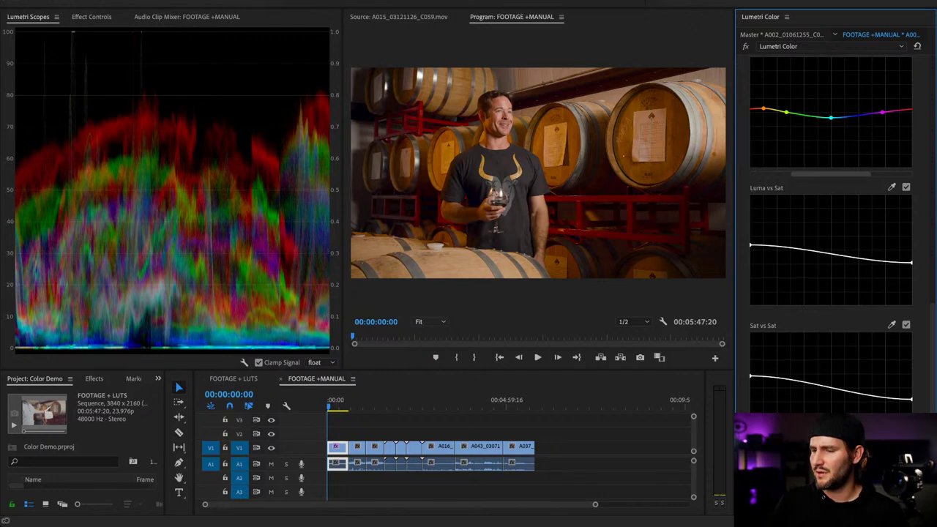
{"action": "mouse_move", "coordinate": [911, 263]}
{"action": "left_mouse_down"}
{"action": "mouse_move", "coordinate": [911, 279]}
{"action": "mouse_move", "coordinate": [912, 264]}
{"action": "left_mouse_up"}
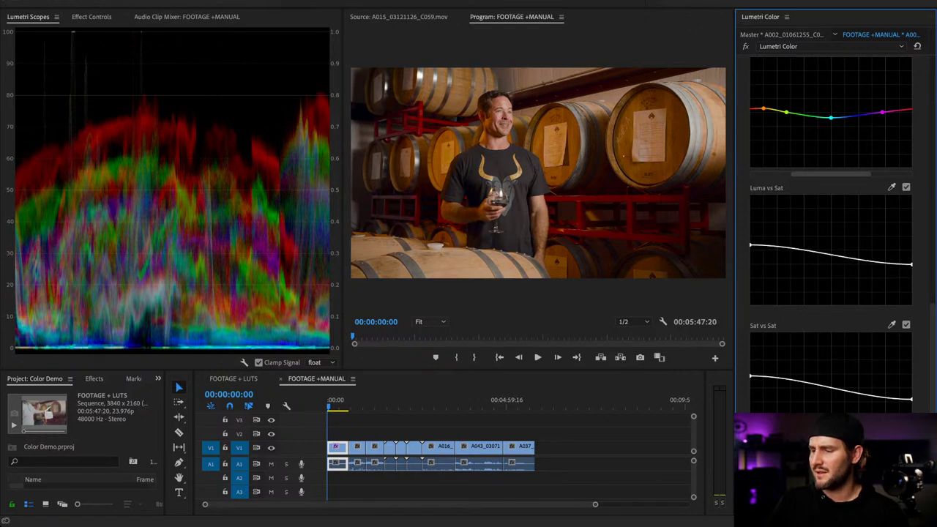
{"action": "left_click_drag", "start_coordinate": [911, 399], "coordinate": [911, 408]}
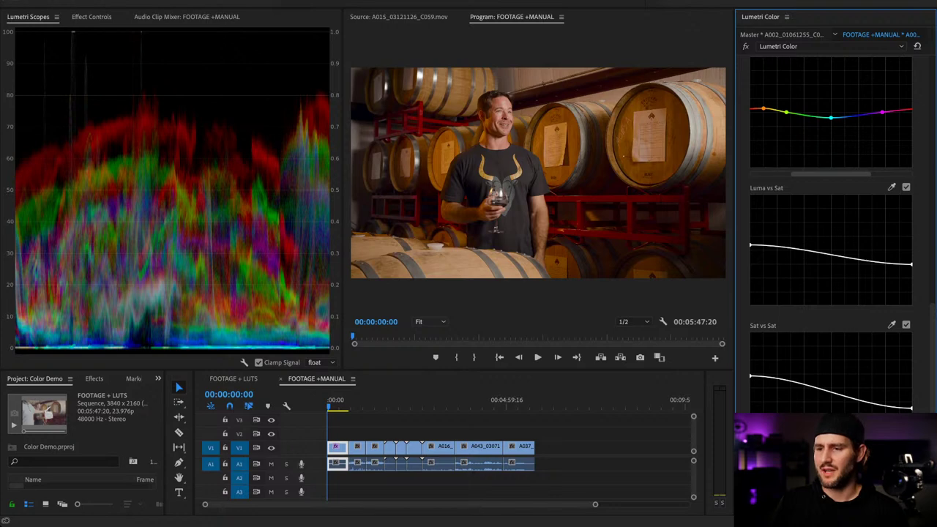
- Copy the barrel clip's Lumetri Color effect onto the second clip, the man cutting mushrooms, and mute audio track A1
{"action": "left_click", "coordinate": [352, 401]}
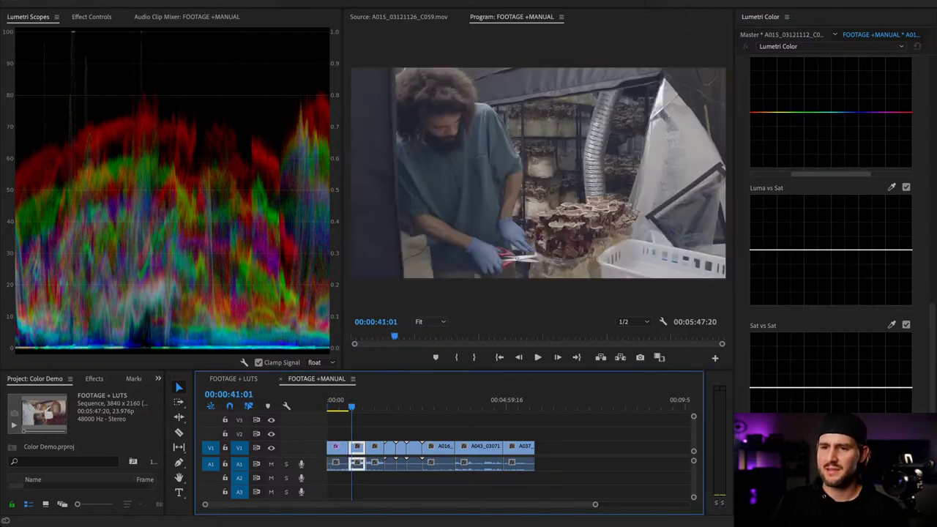
{"action": "left_click", "coordinate": [330, 401]}
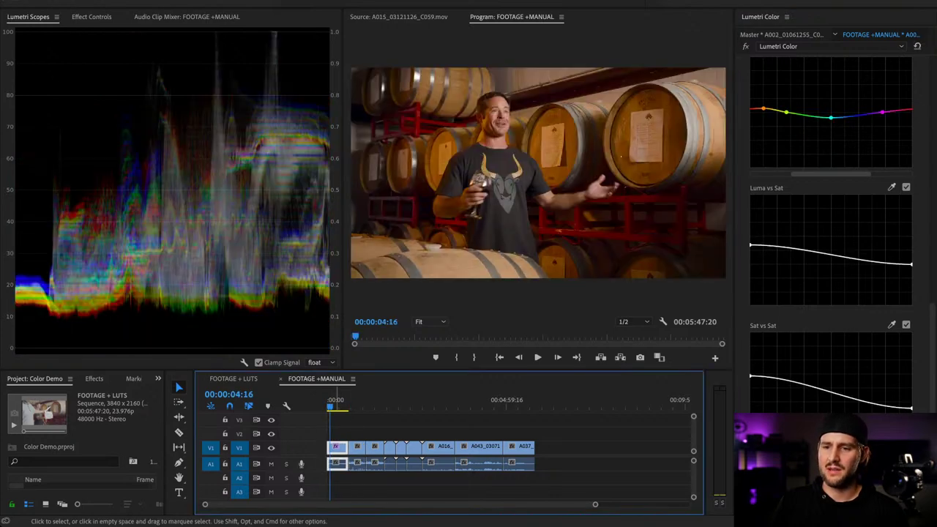
{"action": "left_click", "coordinate": [92, 17]}
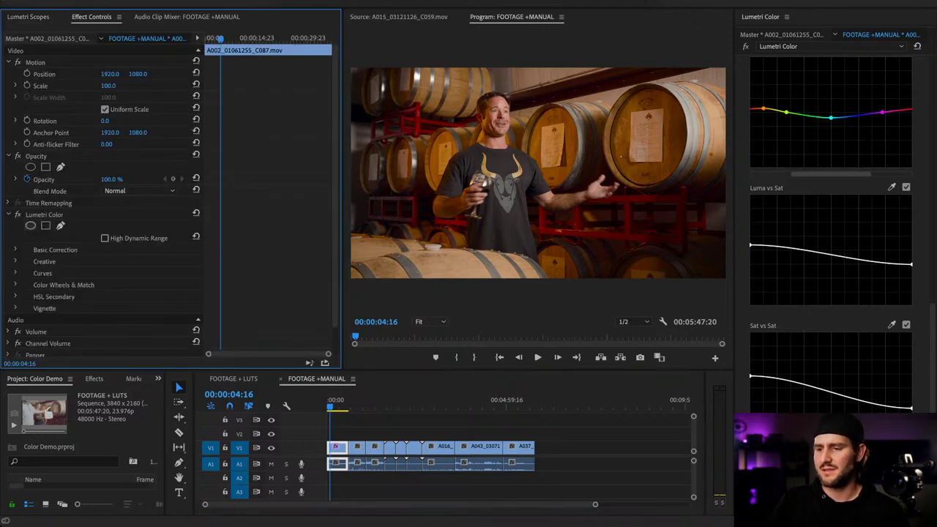
{"action": "left_click", "coordinate": [44, 214]}
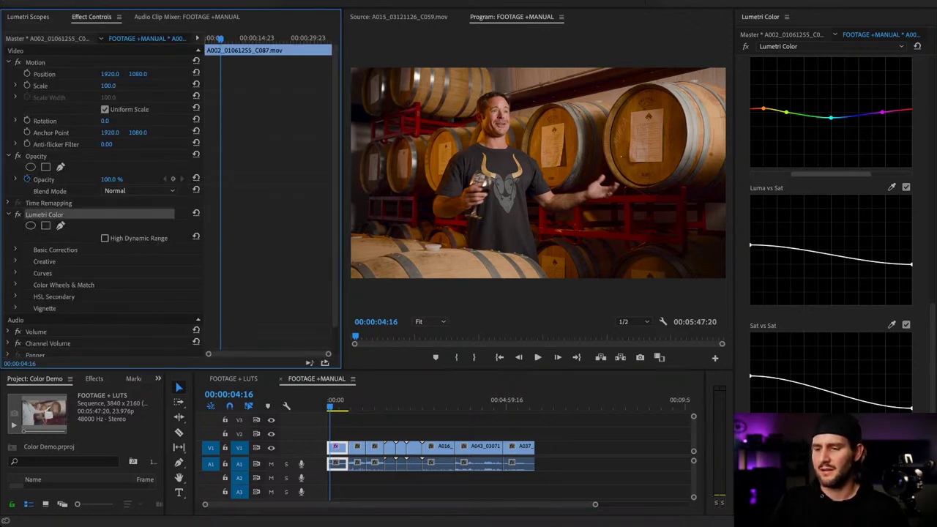
{"action": "left_click", "coordinate": [354, 402]}
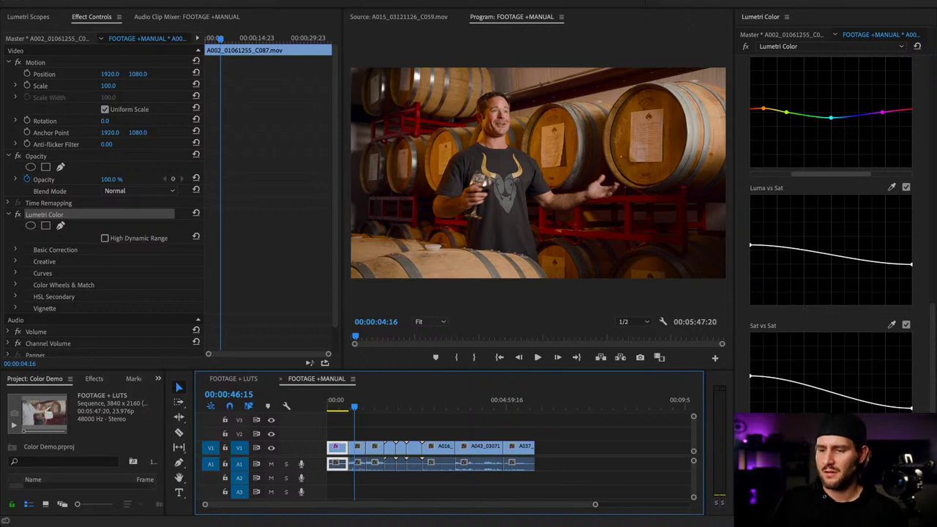
{"action": "left_click_drag", "start_coordinate": [354, 401], "coordinate": [358, 401]}
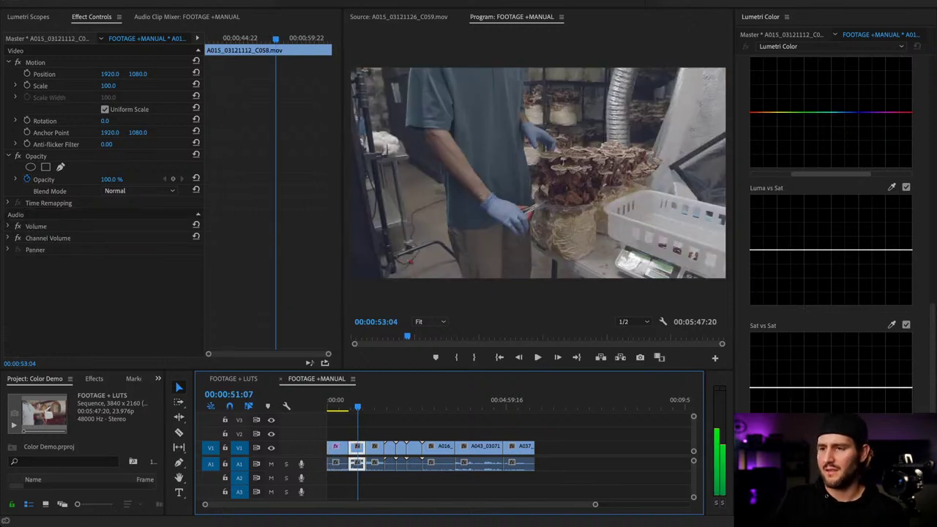
{"action": "key", "text": "Up"}
{"action": "left_click", "coordinate": [271, 464]}
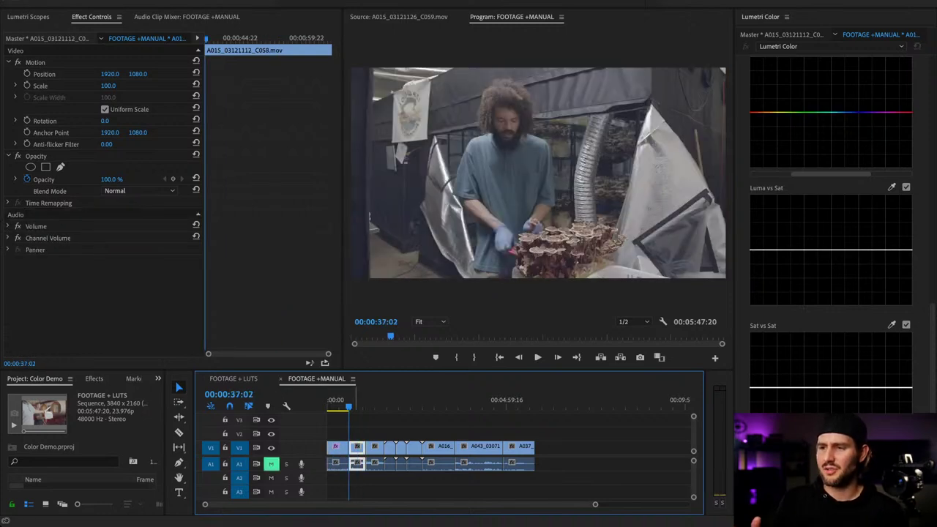
{"action": "key", "text": "super+v"}
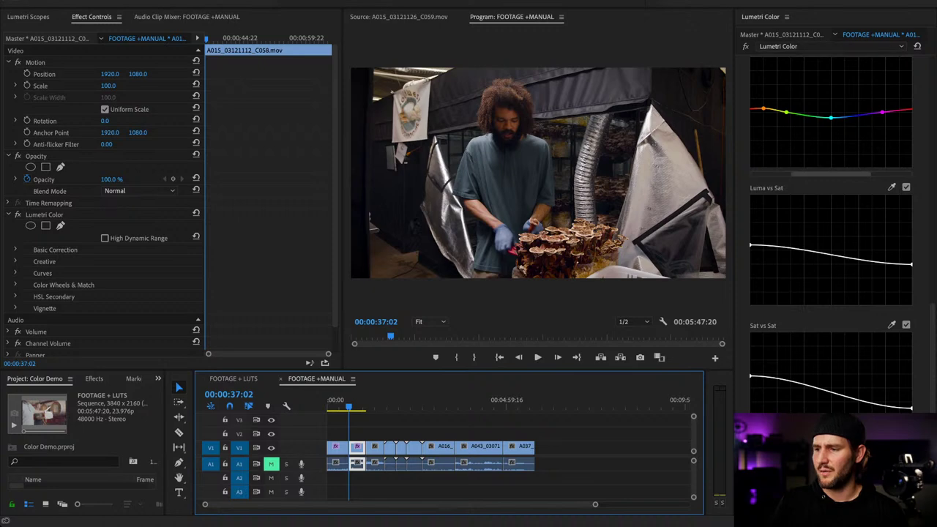
- Raise the midpoint of the second clip's white RGB curve closer to the diagonal to brighten the midtones slightly
{"action": "scroll", "coordinate": [830, 220], "scroll_direction": "up", "scroll_amount": 6}
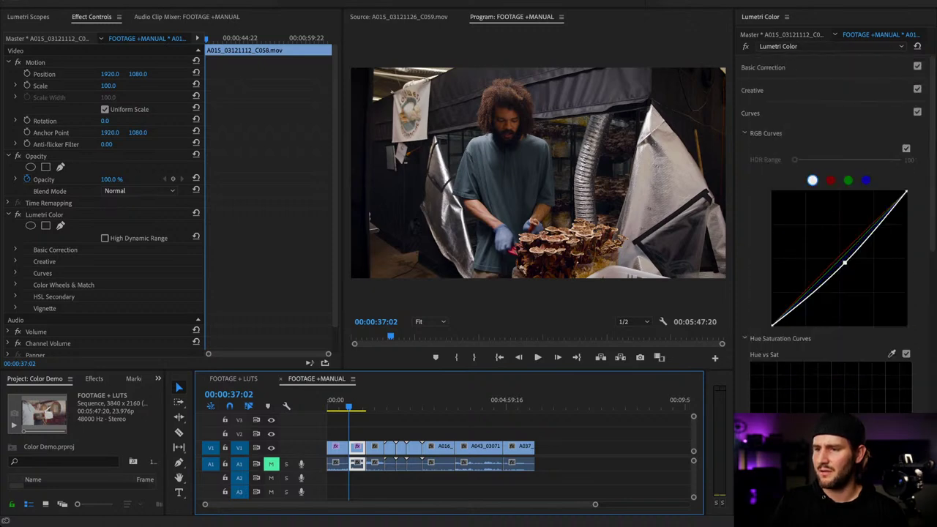
{"action": "left_click_drag", "start_coordinate": [845, 262], "coordinate": [841, 261]}
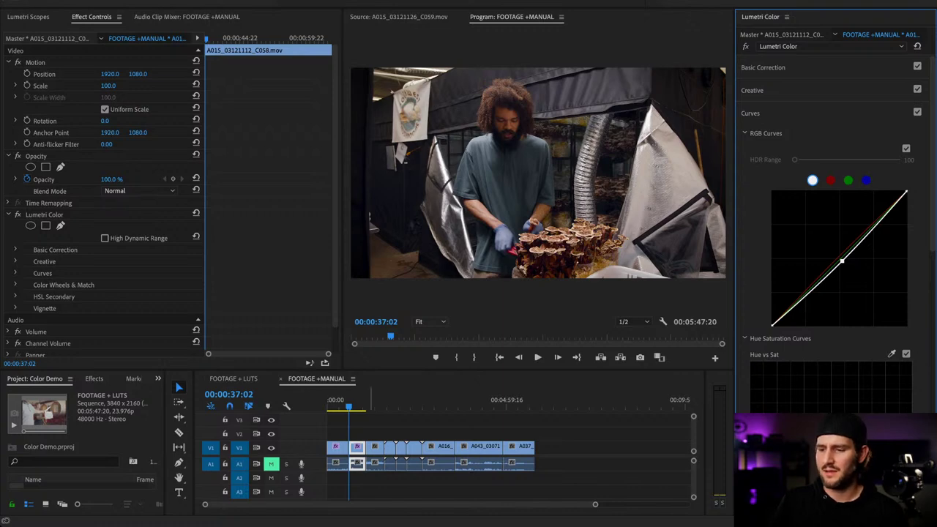
- Move the playhead to 00:01:10:21 and select the ungraded third clip to inspect it
{"action": "left_click", "coordinate": [370, 405]}
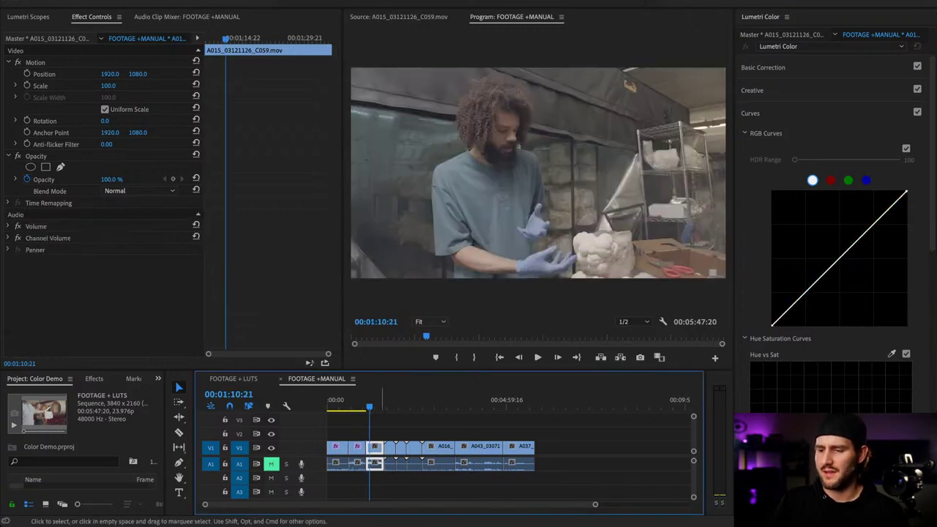
{"action": "left_click", "coordinate": [396, 427]}
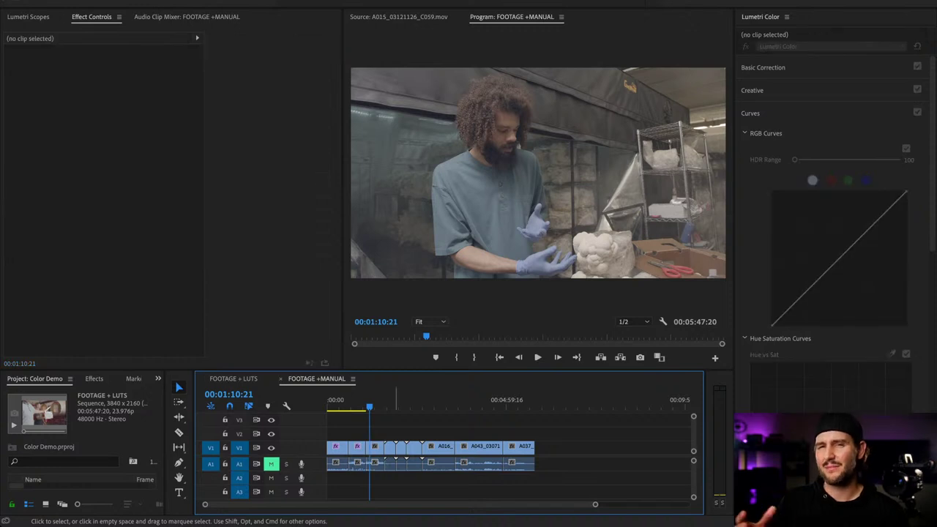
{"action": "left_click", "coordinate": [376, 448]}
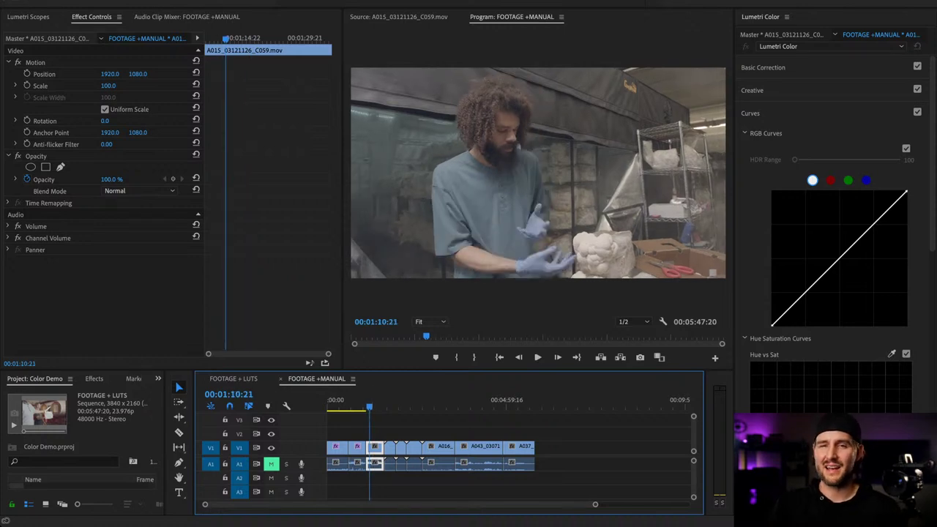
- Play and scrub through the ungraded third clip from its start to examine its colours and exposure
{"action": "key", "text": "Up"}
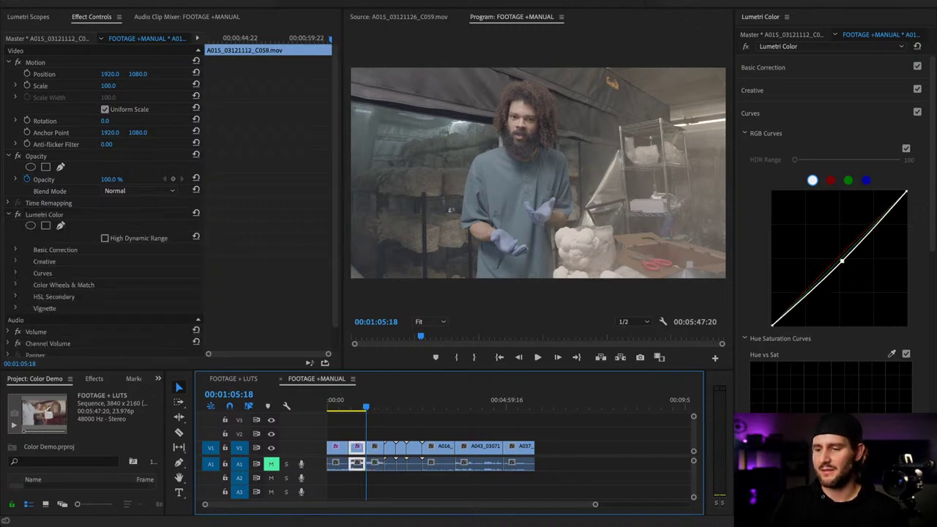
{"action": "left_click", "coordinate": [45, 214]}
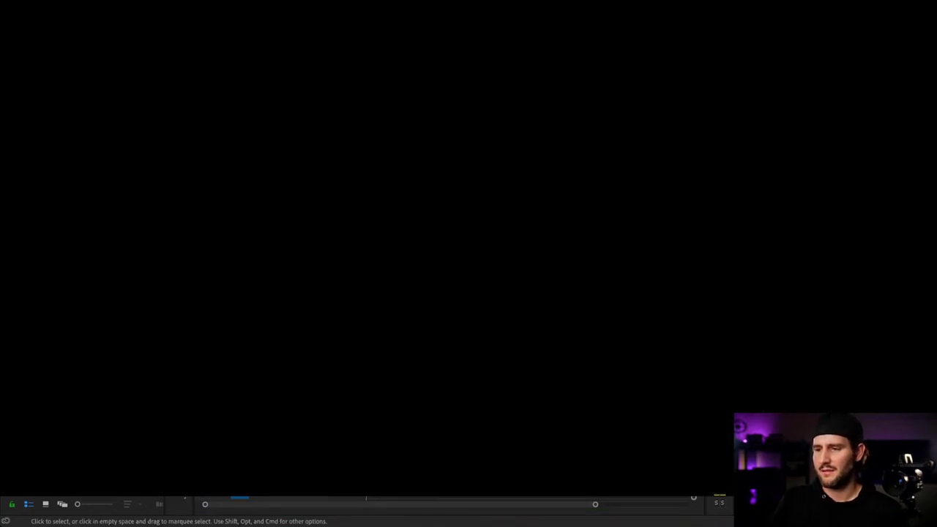
{"action": "left_click", "coordinate": [376, 447]}
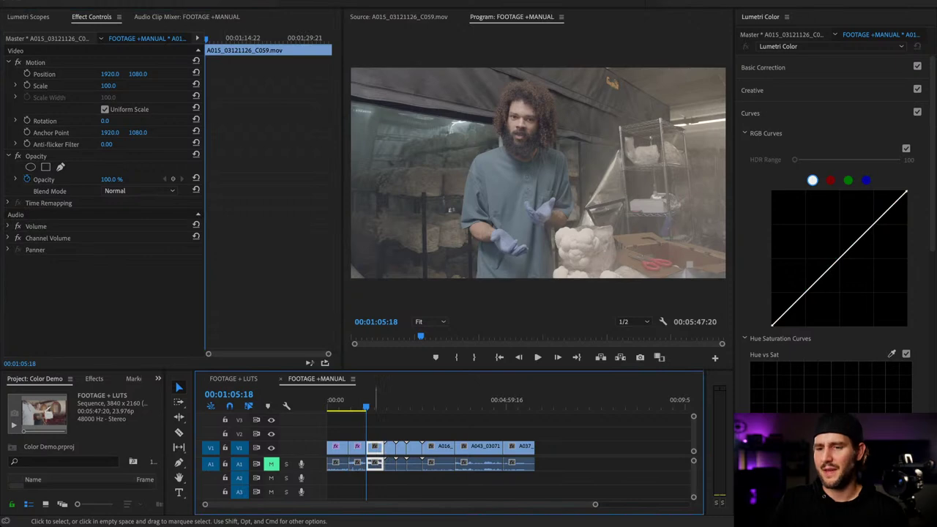
{"action": "key", "text": "space"}
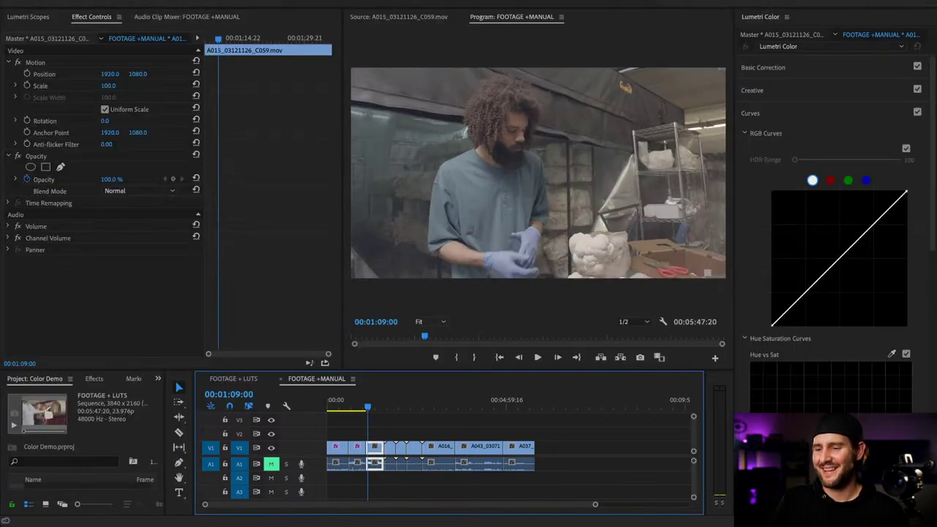
{"action": "left_click_drag", "start_coordinate": [368, 406], "coordinate": [369, 407]}
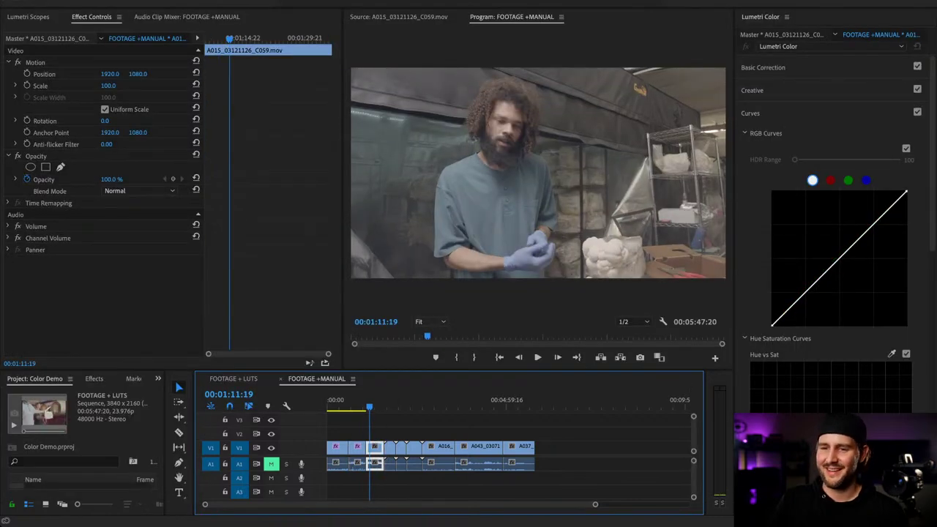
- Copy the second clip's Lumetri Color effect onto the fourth clip, the rusty truck
{"action": "left_click", "coordinate": [356, 406]}
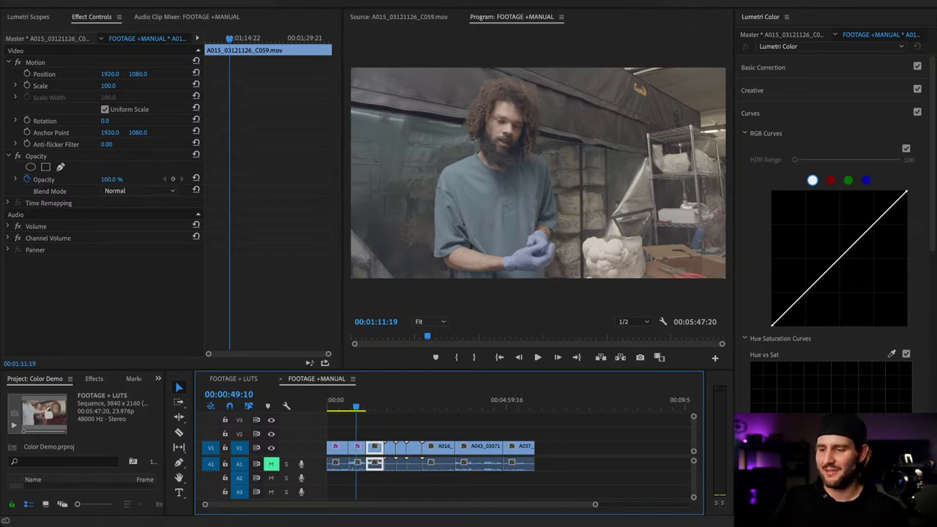
{"action": "left_click", "coordinate": [44, 214]}
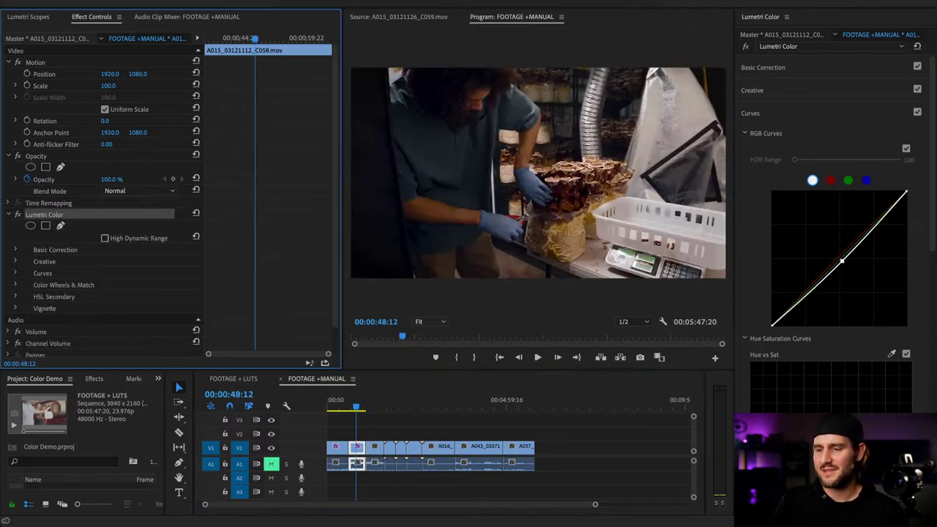
{"action": "left_click", "coordinate": [373, 406]}
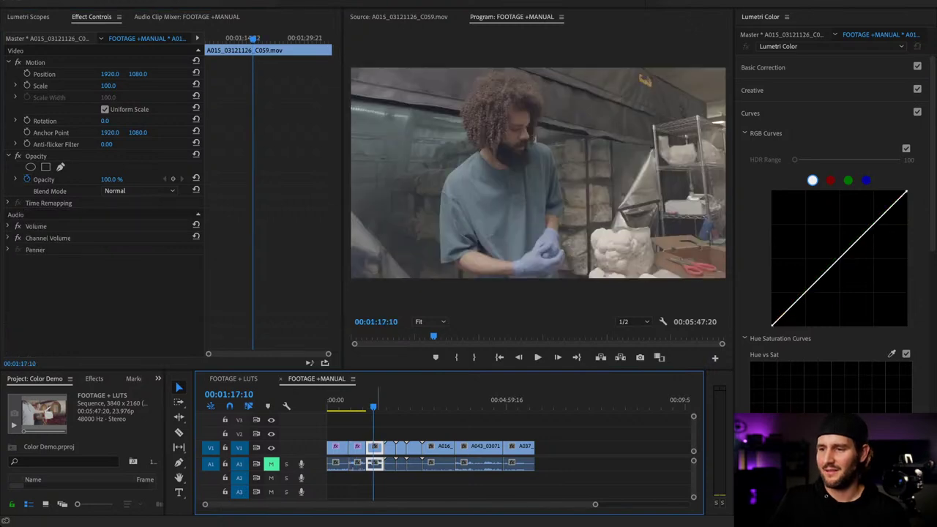
{"action": "left_click", "coordinate": [389, 406]}
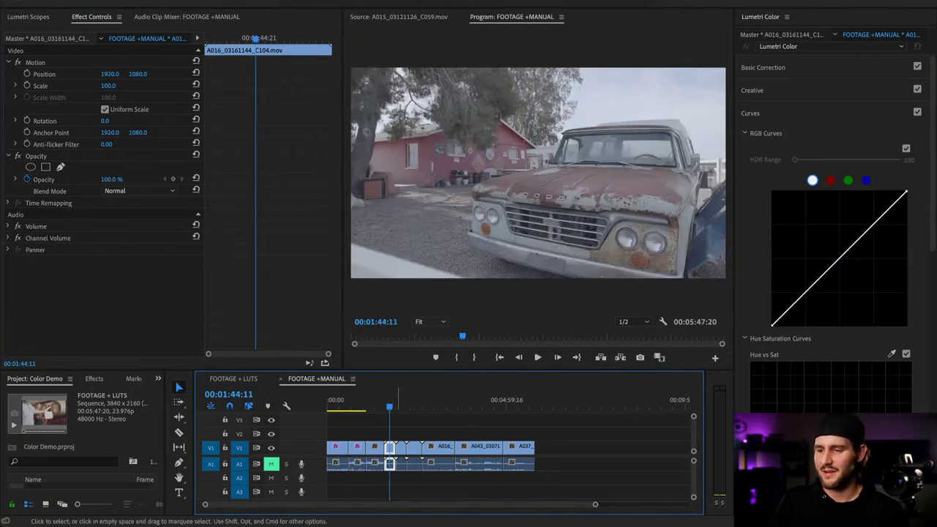
{"action": "key", "text": "super+v"}
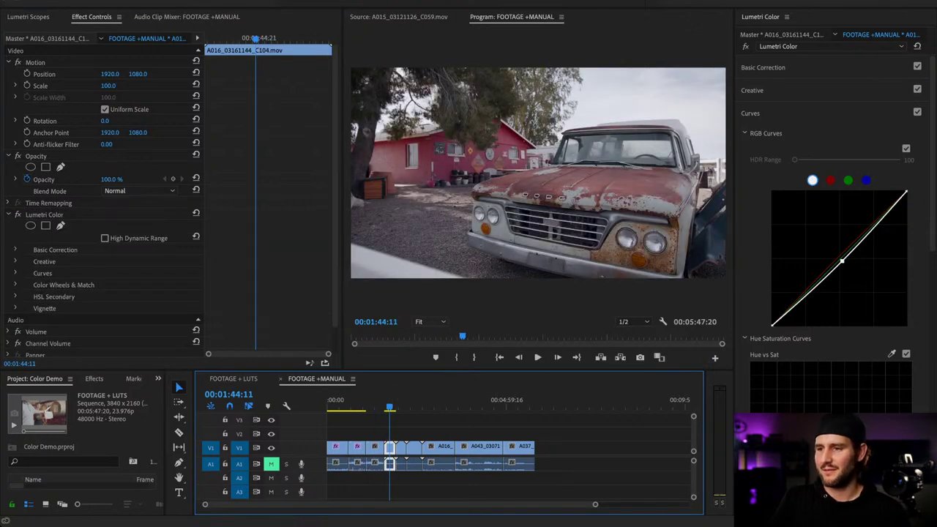
- Paste the same Lumetri Color effect onto the third clip and return the playhead to its start at 00:01:05:18
{"action": "left_click", "coordinate": [375, 406]}
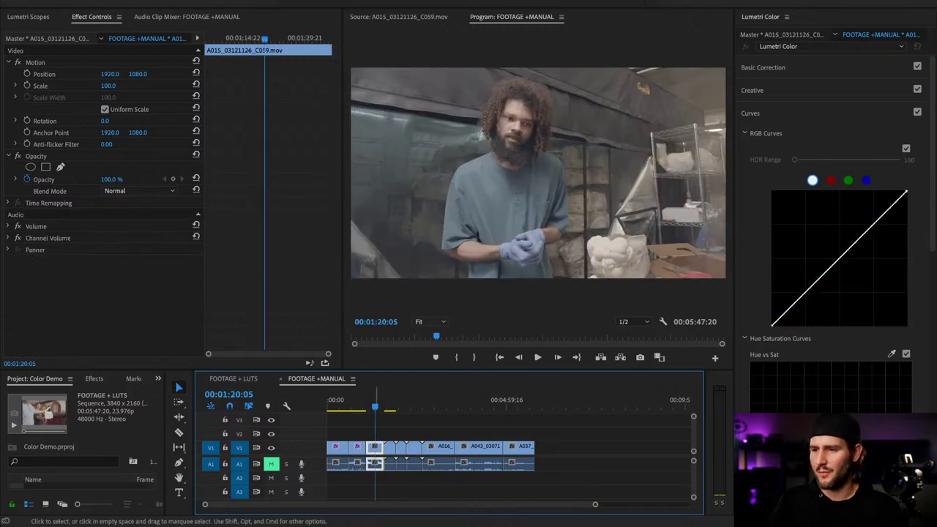
{"action": "key", "text": "super+v"}
{"action": "left_click_drag", "start_coordinate": [374, 406], "coordinate": [372, 406]}
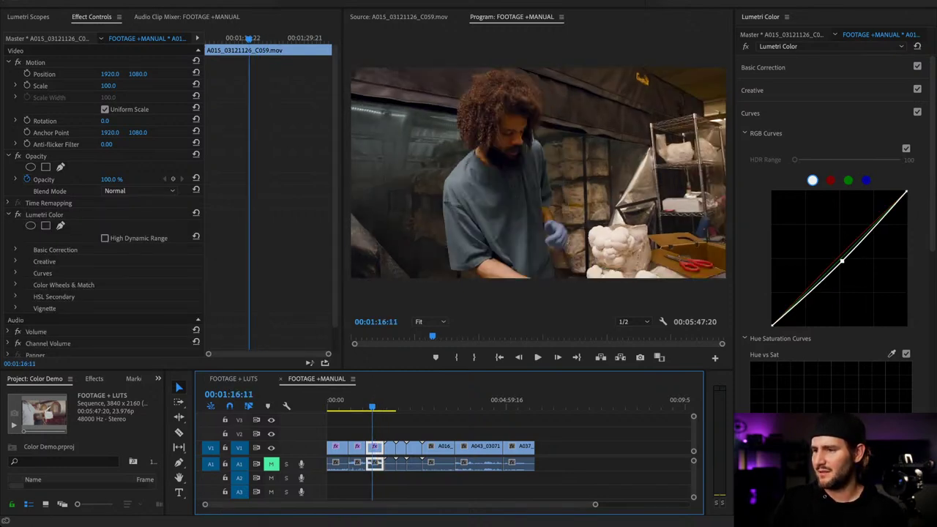
{"action": "key", "text": "Up"}
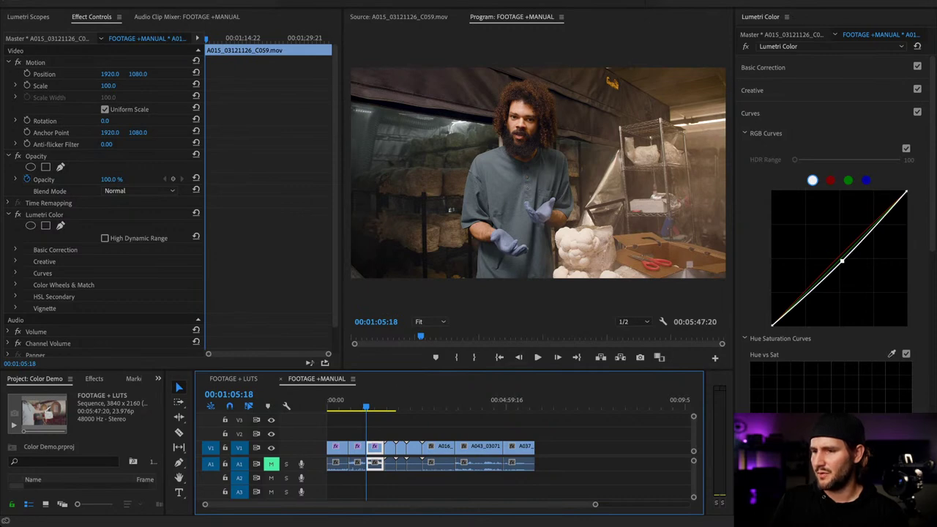
- Lower the midpoint of the third clip's red RGB curve slightly and fine-tune its blue curve's midpoint
{"action": "left_click", "coordinate": [830, 180]}
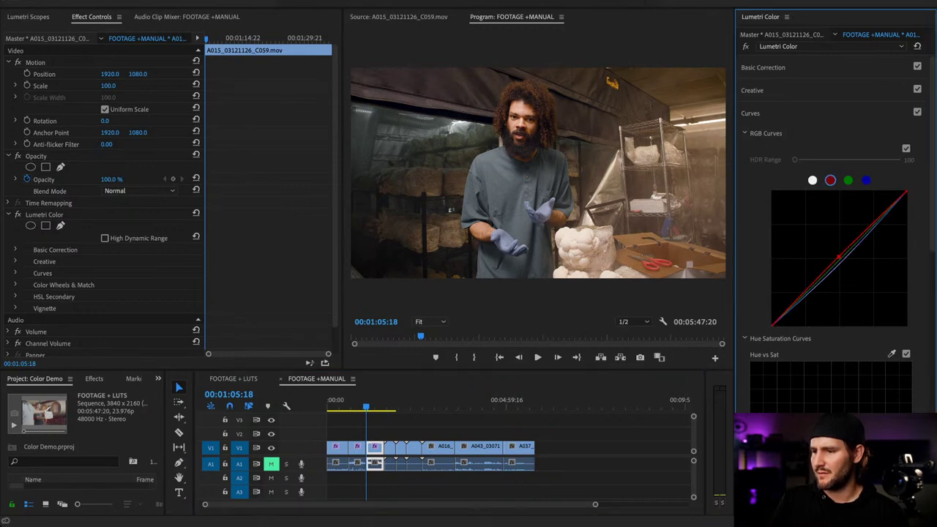
{"action": "left_click_drag", "start_coordinate": [838, 256], "coordinate": [838, 256]}
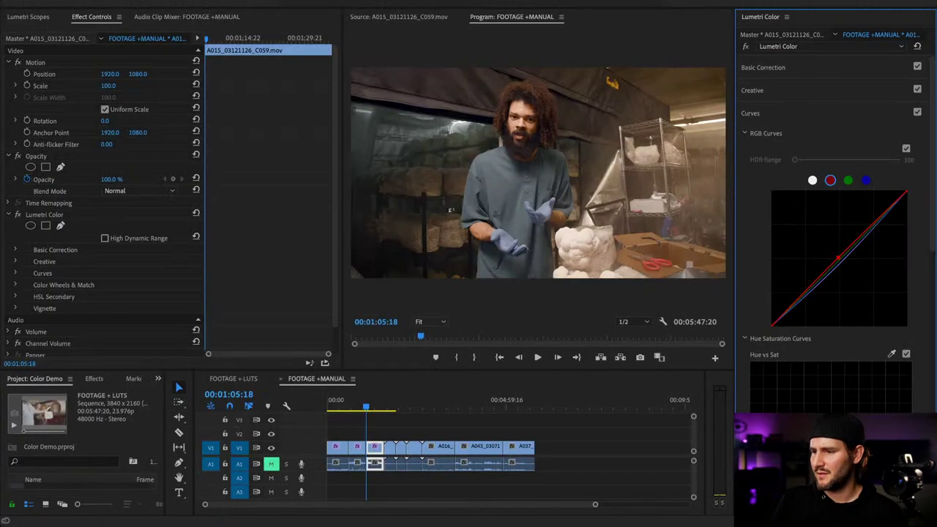
{"action": "left_click", "coordinate": [866, 180]}
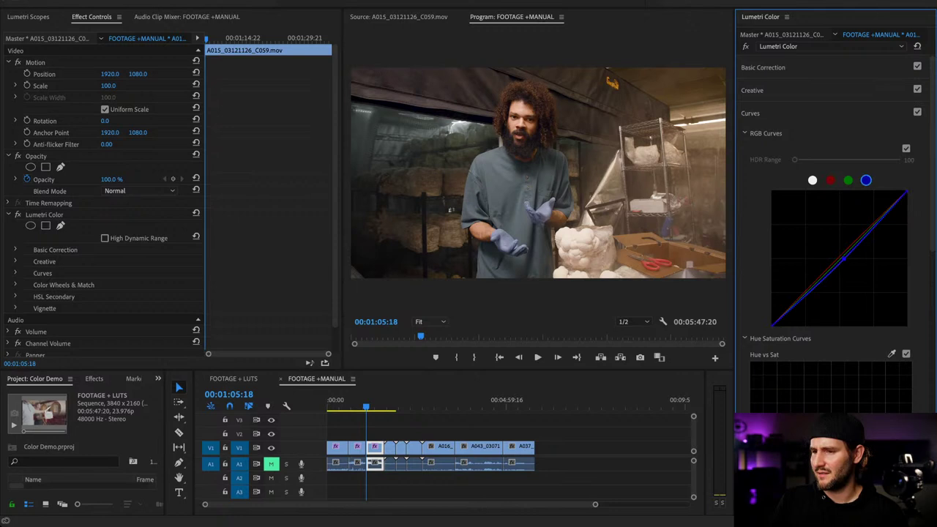
{"action": "left_click_drag", "start_coordinate": [844, 258], "coordinate": [842, 259]}
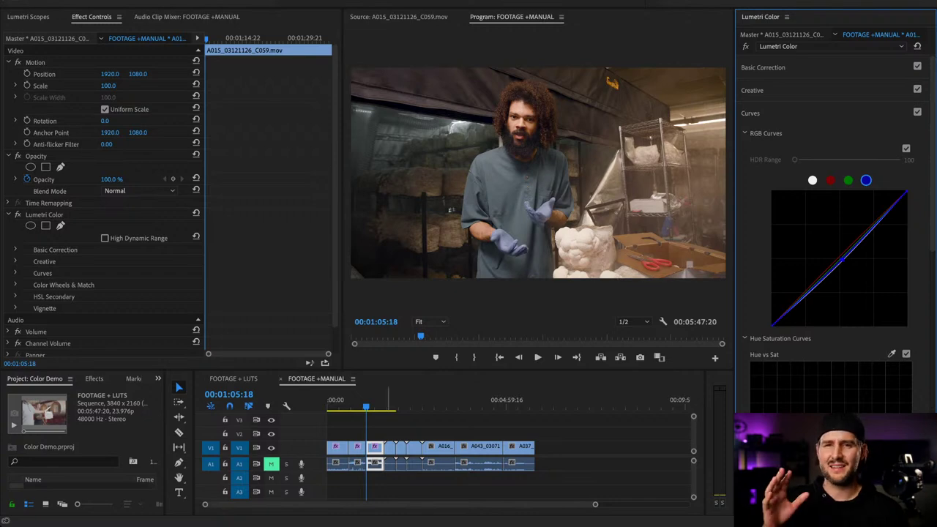
- Move the playhead to the truck clip at 00:01:38:20 and lower its white RGB curve's midpoint to darken the midtones slightly
{"action": "left_click", "coordinate": [386, 406]}
{"action": "left_click_drag", "start_coordinate": [386, 407], "coordinate": [385, 407]}
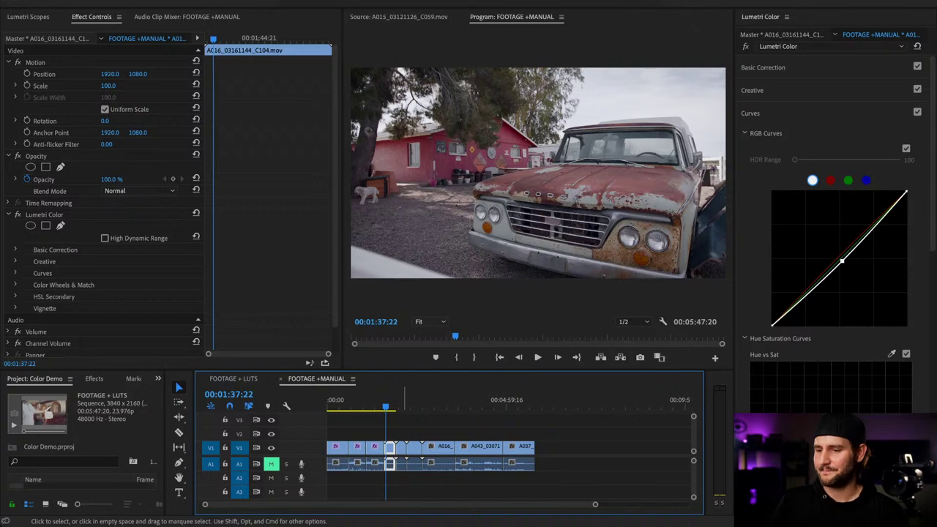
{"action": "left_click", "coordinate": [407, 430]}
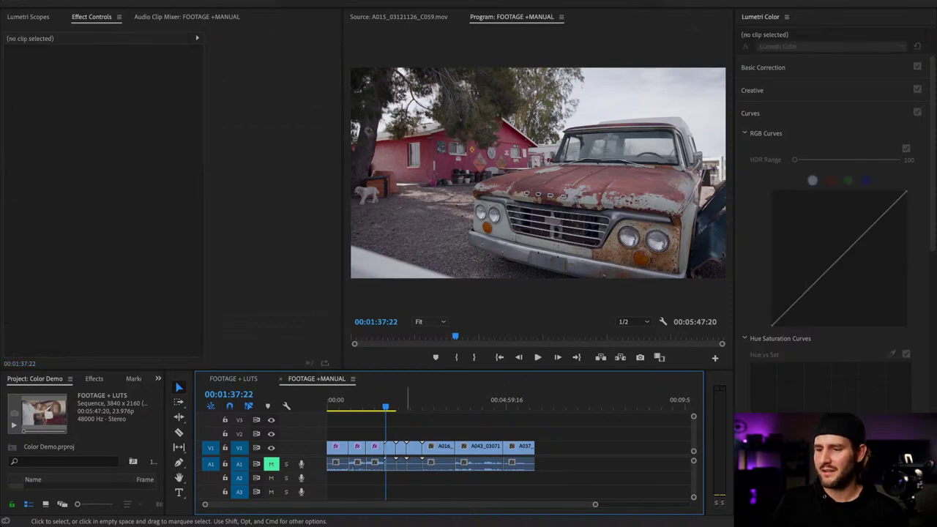
{"action": "left_click_drag", "start_coordinate": [394, 403], "coordinate": [386, 404]}
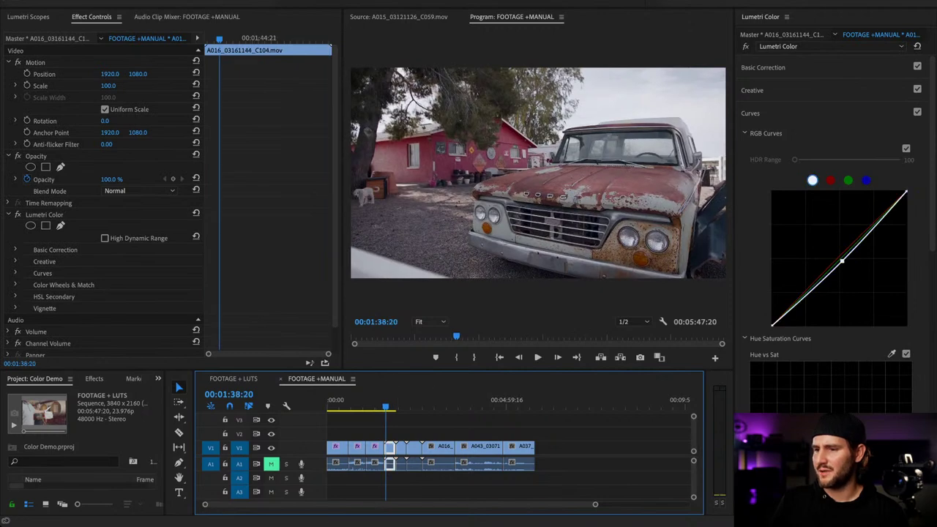
{"action": "left_click", "coordinate": [841, 262]}
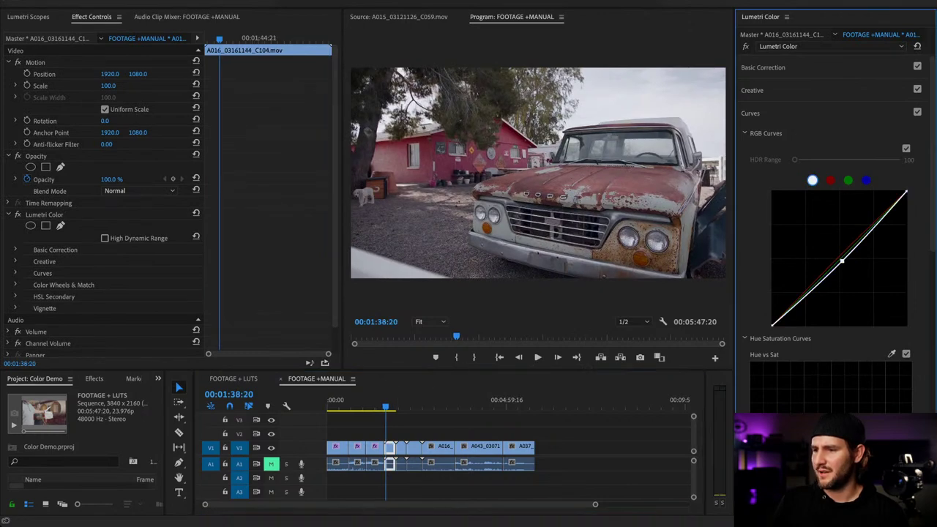
{"action": "left_click_drag", "start_coordinate": [842, 261], "coordinate": [846, 264]}
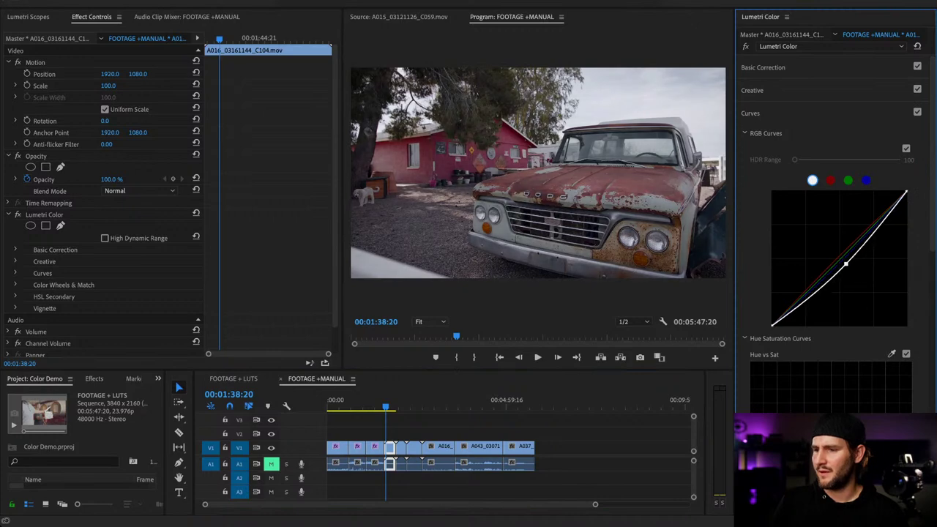
- Warm the truck clip by lowering its blue RGB curve's midpoint and raising its red curve's midpoint slightly
{"action": "left_click", "coordinate": [866, 180]}
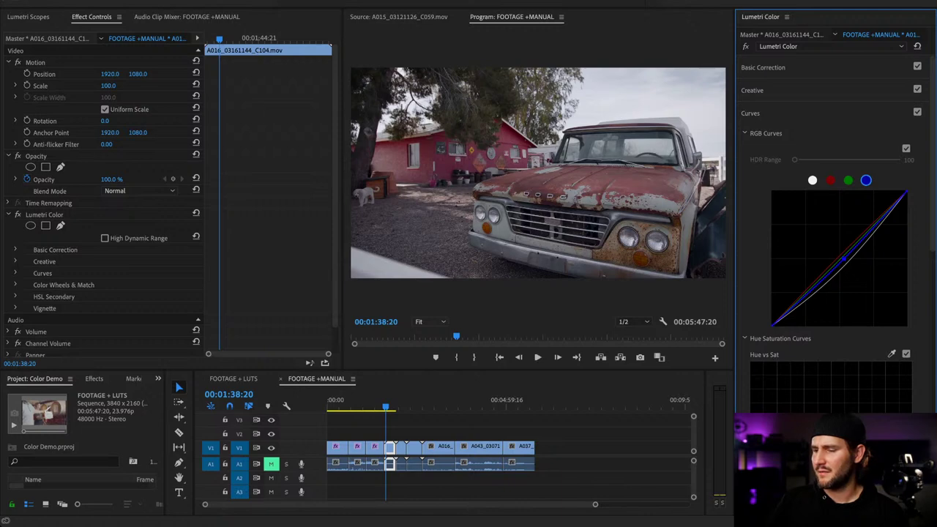
{"action": "left_click_drag", "start_coordinate": [843, 258], "coordinate": [846, 262]}
{"action": "left_click", "coordinate": [830, 181]}
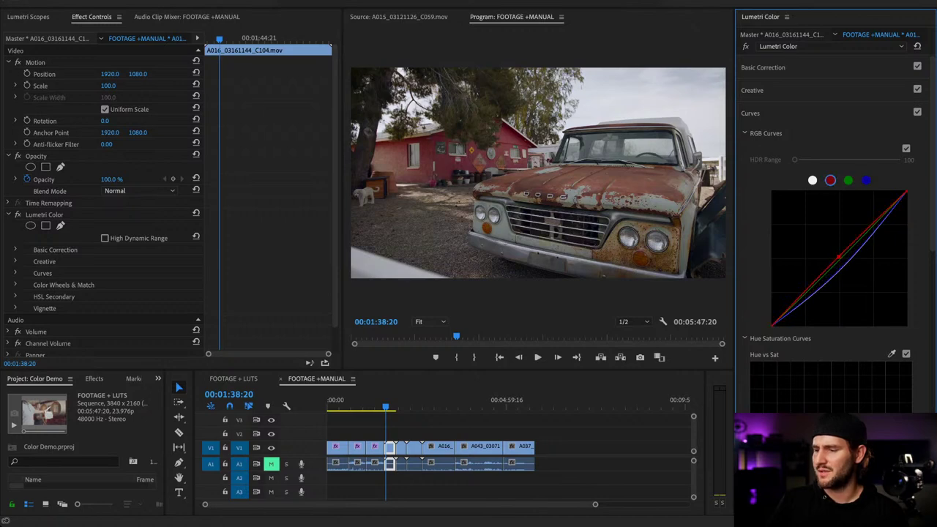
{"action": "left_click_drag", "start_coordinate": [839, 257], "coordinate": [837, 254]}
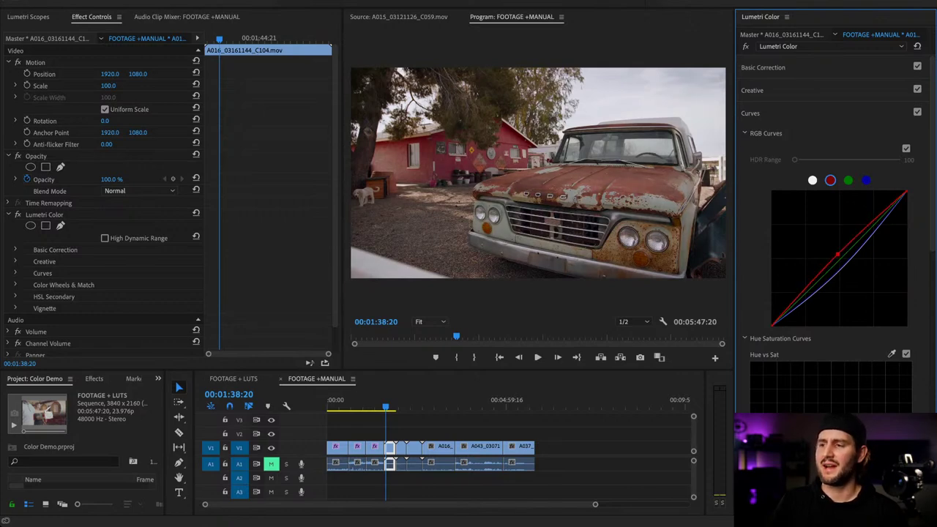
- Show the Basic Correction settings and apply the copied Lumetri grade to the old farm machinery clip at 00:02:04:01
{"action": "left_click", "coordinate": [751, 113]}
{"action": "left_click", "coordinate": [763, 68]}
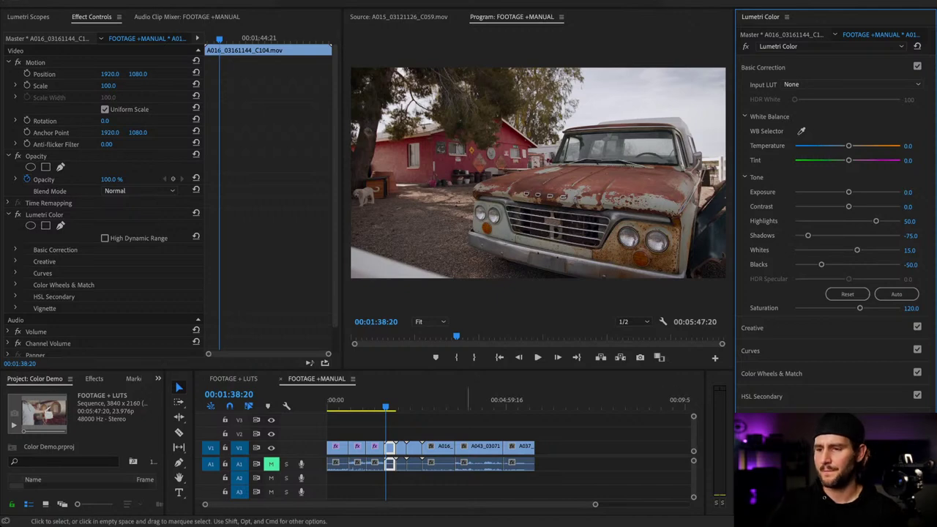
{"action": "left_click", "coordinate": [401, 402]}
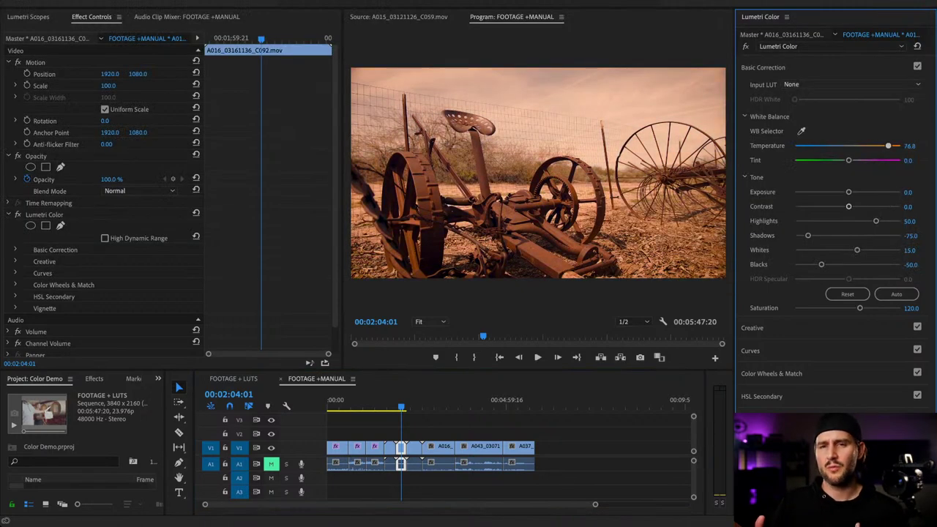
- Try an extreme warm Temperature of 100 on the farm machinery clip, and reset it to 0
{"action": "left_click_drag", "start_coordinate": [889, 145], "coordinate": [901, 146]}
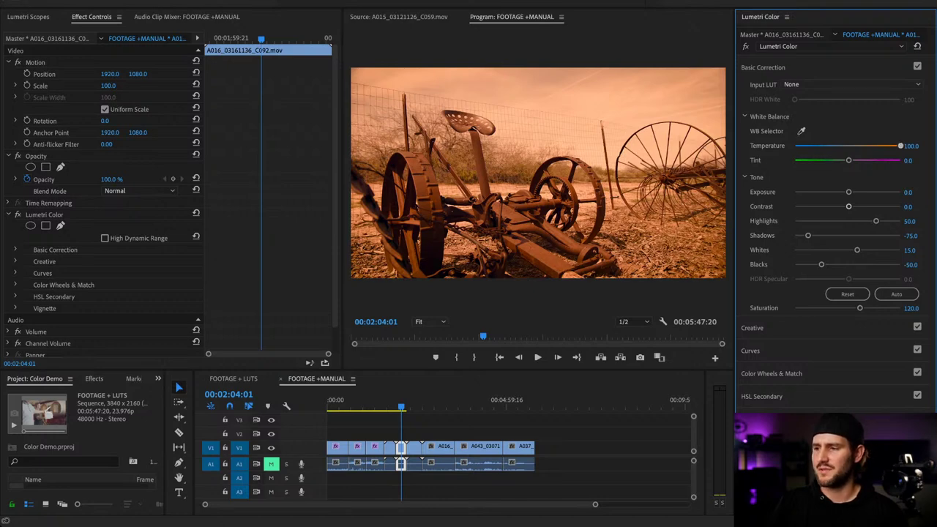
{"action": "left_click_drag", "start_coordinate": [900, 146], "coordinate": [851, 145]}
{"action": "left_click", "coordinate": [908, 146]}
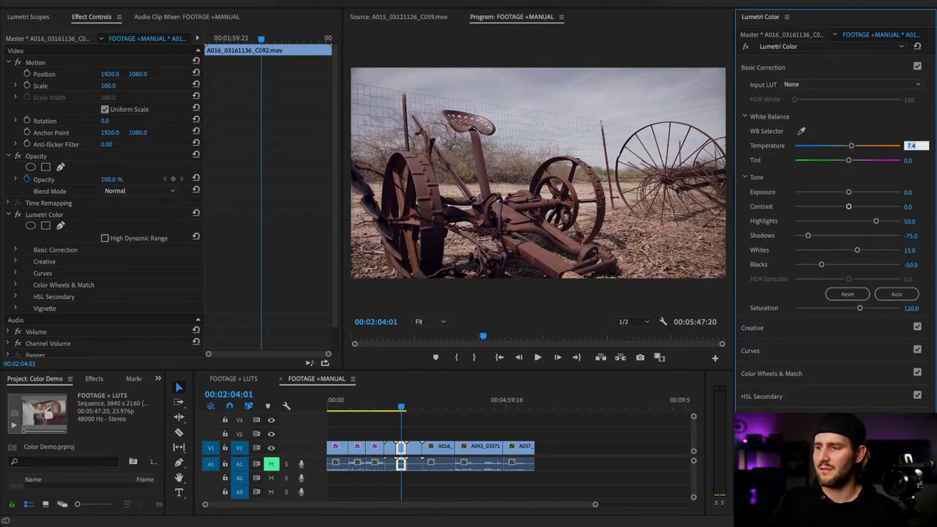
{"action": "type", "text": "0"}
{"action": "key", "text": "Return"}
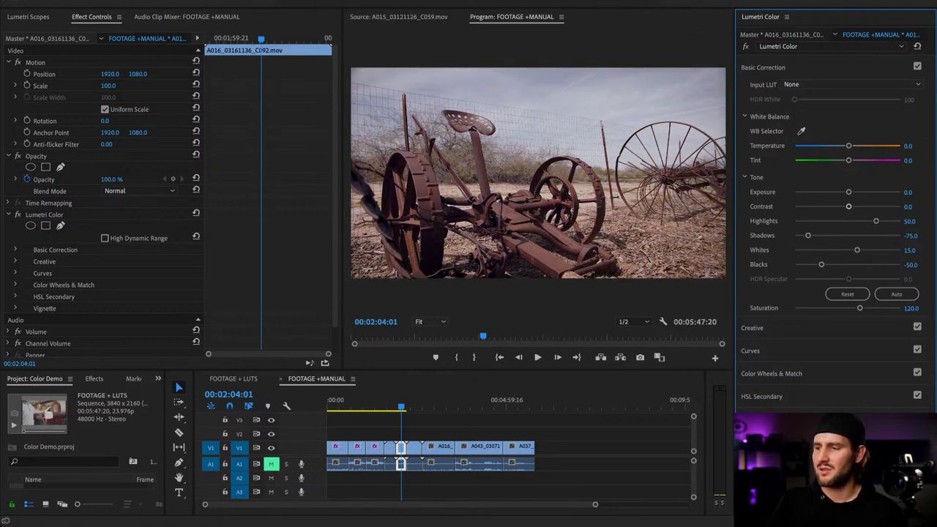
- Lower the midpoint of the farm machinery clip's blue RGB curve slightly to warm the midtones
{"action": "left_click", "coordinate": [750, 351]}
{"action": "left_click", "coordinate": [865, 180]}
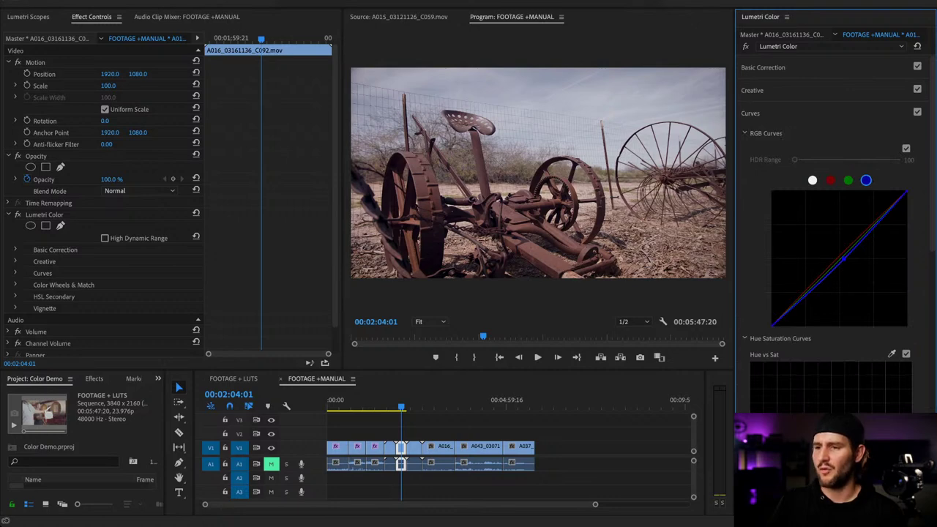
{"action": "left_click_drag", "start_coordinate": [844, 259], "coordinate": [861, 273]}
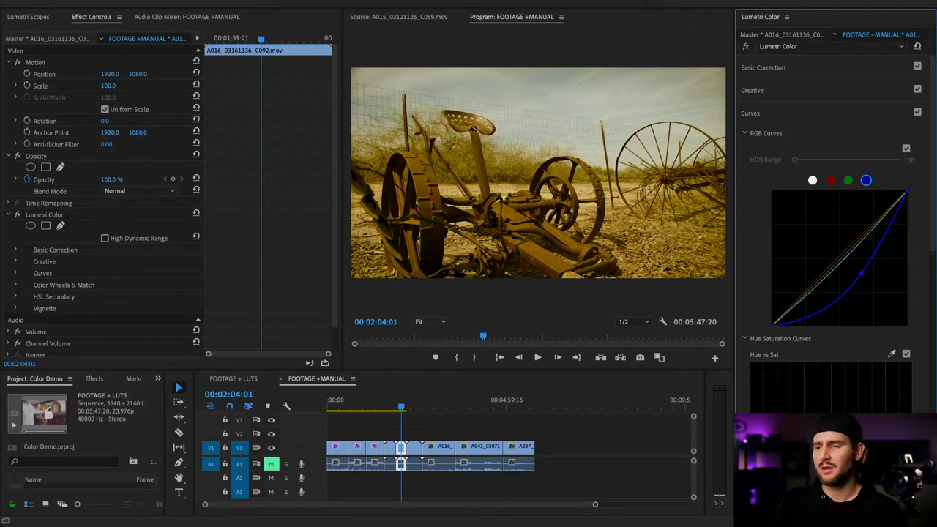
{"action": "key", "text": "ctrl+z"}
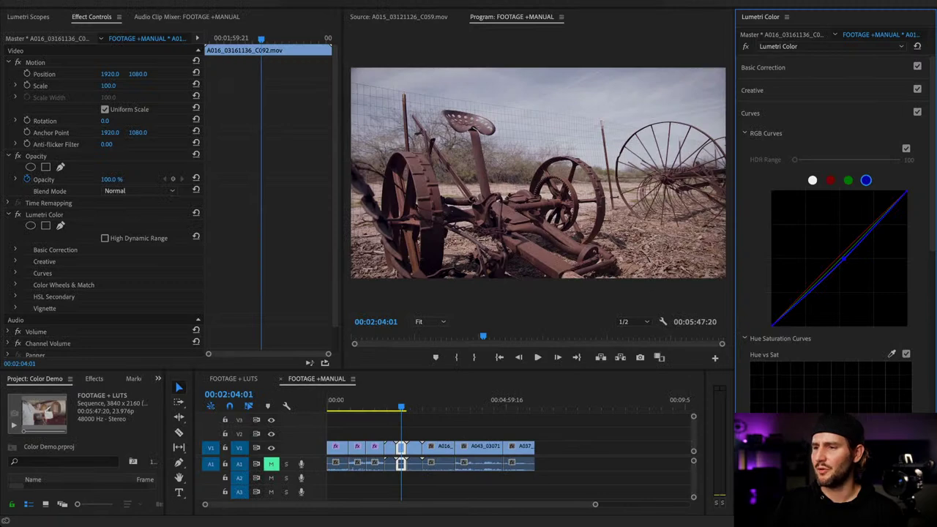
{"action": "left_click_drag", "start_coordinate": [844, 258], "coordinate": [847, 263]}
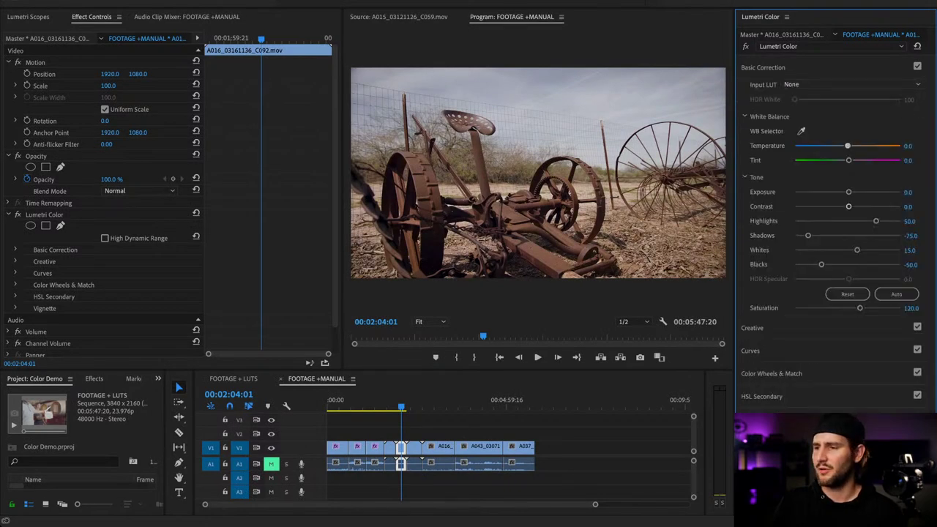
- Try a cool Temperature of about -45 on the farm machinery clip, and reset it to 0
{"action": "left_click_drag", "start_coordinate": [847, 146], "coordinate": [824, 145]}
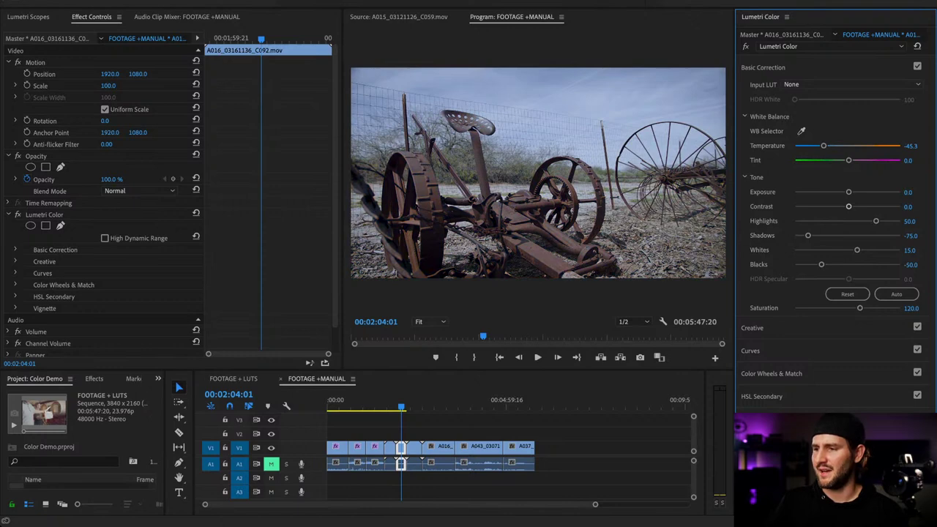
{"action": "left_click", "coordinate": [910, 145]}
{"action": "type", "text": "0"}
{"action": "key", "text": "Return"}
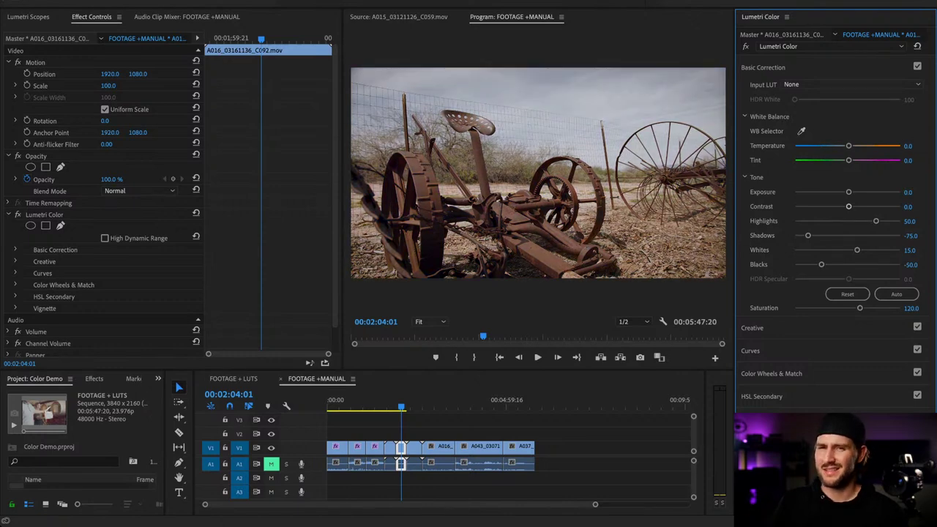
- Try lowering the highlight end of the farm machinery clip's blue RGB curve, undo it, and raise the red curve's midpoint slightly
{"action": "left_click", "coordinate": [750, 351]}
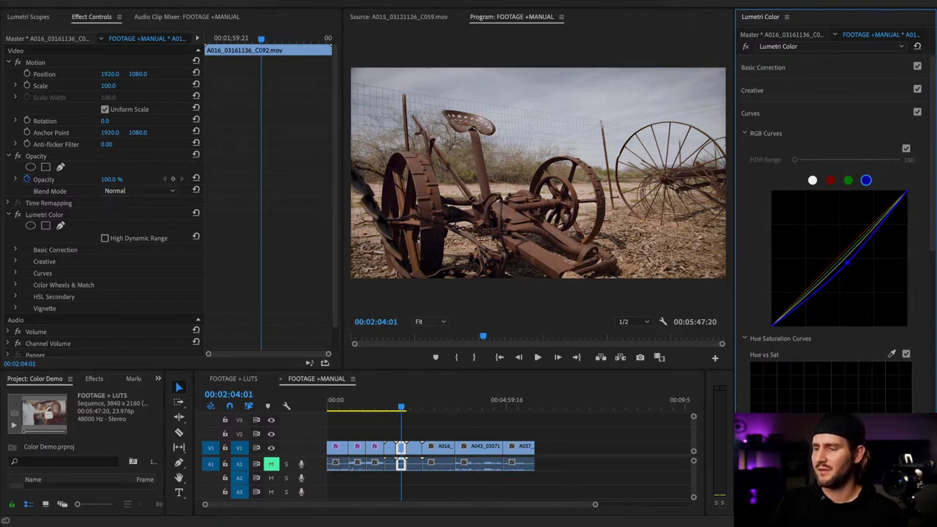
{"action": "left_click_drag", "start_coordinate": [906, 192], "coordinate": [907, 221]}
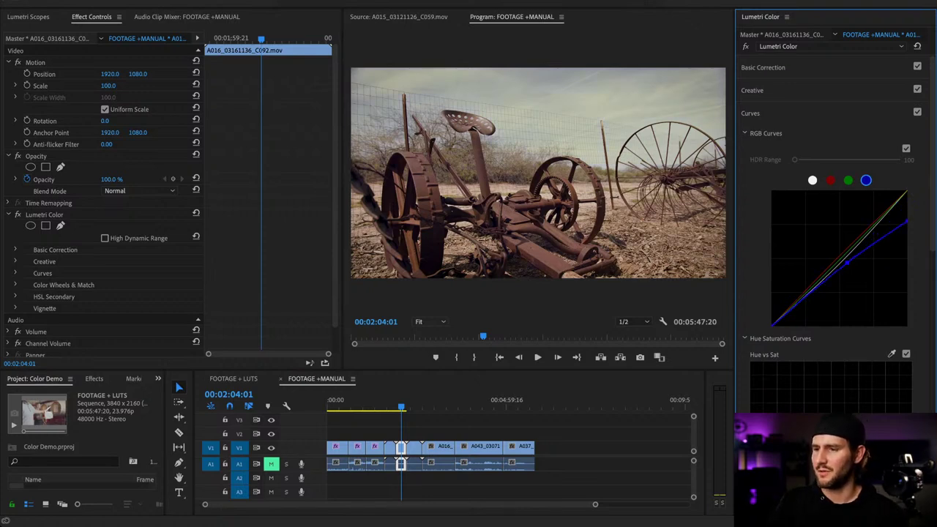
{"action": "key", "text": "ctrl+z"}
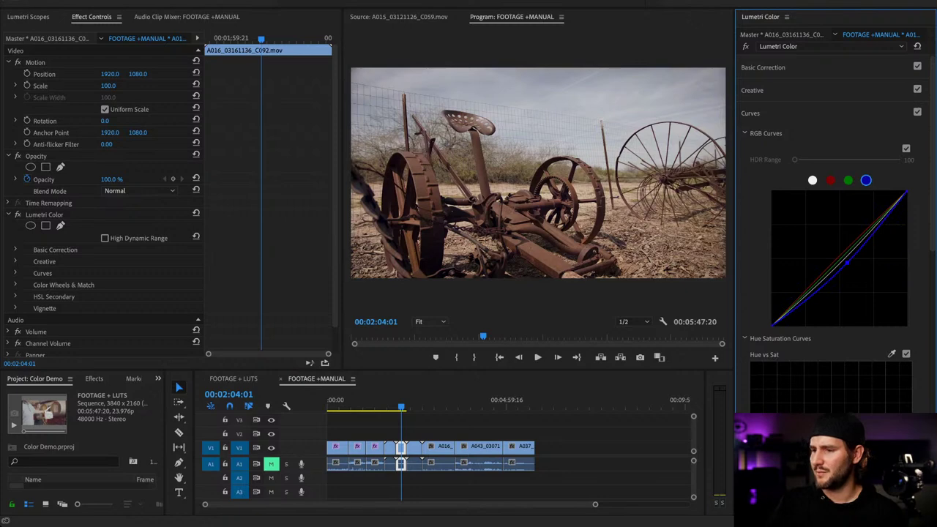
{"action": "left_click", "coordinate": [830, 180]}
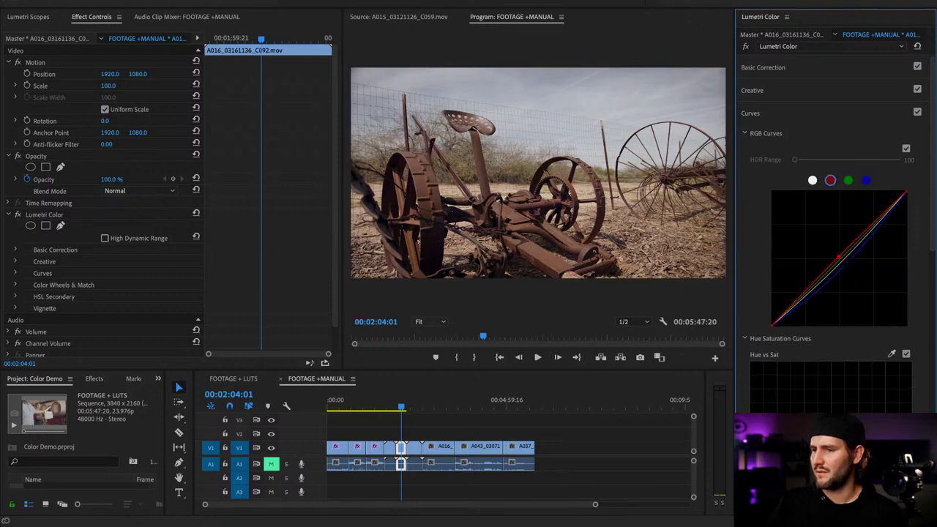
{"action": "left_click_drag", "start_coordinate": [839, 257], "coordinate": [838, 256]}
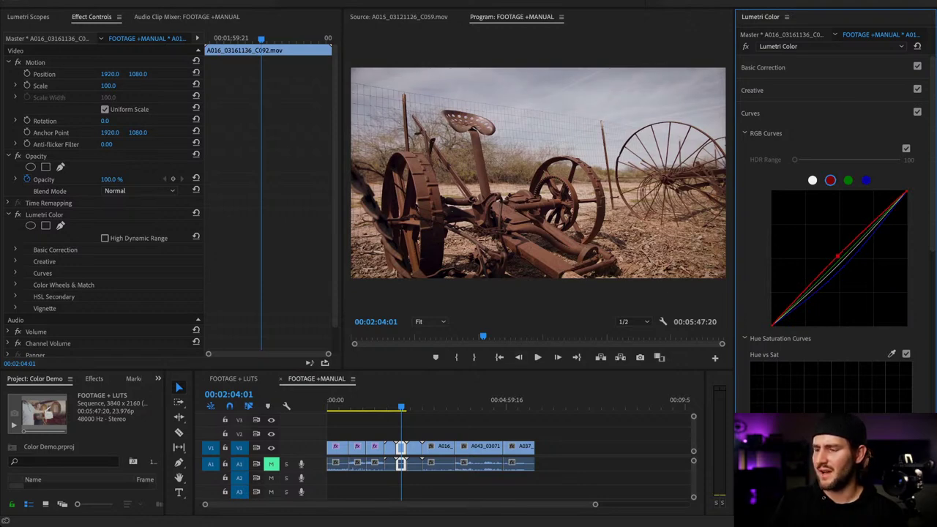
- Raise the cyan point strongly and lower the yellow point on the farm machinery clip's Hue vs Sat curve
{"action": "scroll", "coordinate": [835, 242], "scroll_direction": "down", "scroll_amount": 2}
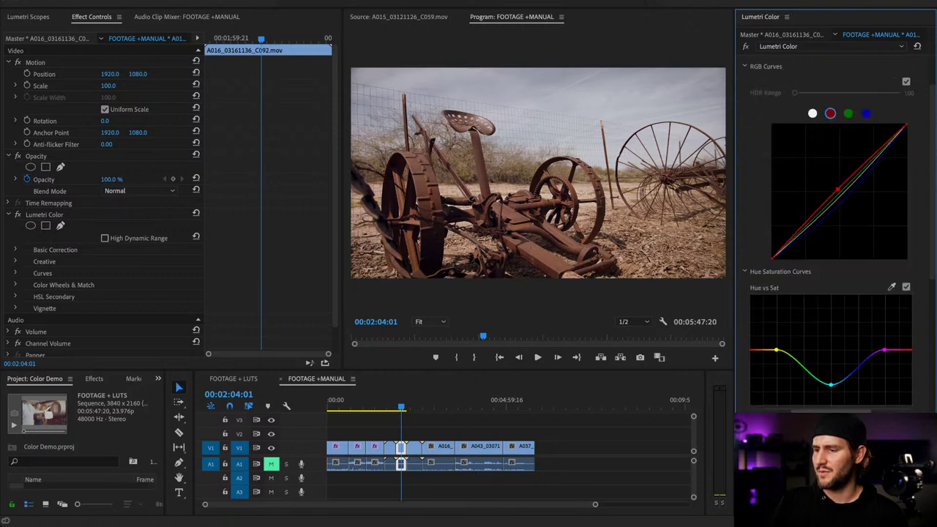
{"action": "left_click_drag", "start_coordinate": [831, 383], "coordinate": [831, 299]}
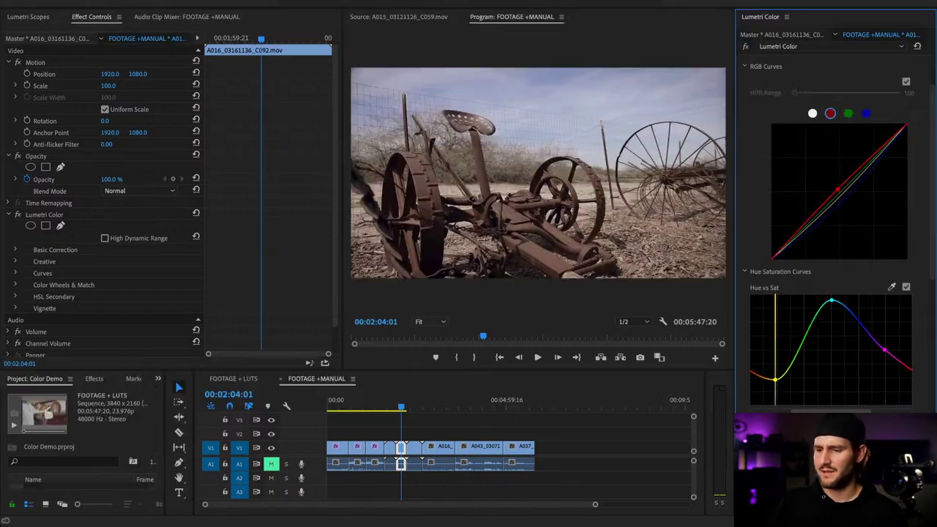
{"action": "left_click_drag", "start_coordinate": [775, 373], "coordinate": [774, 379]}
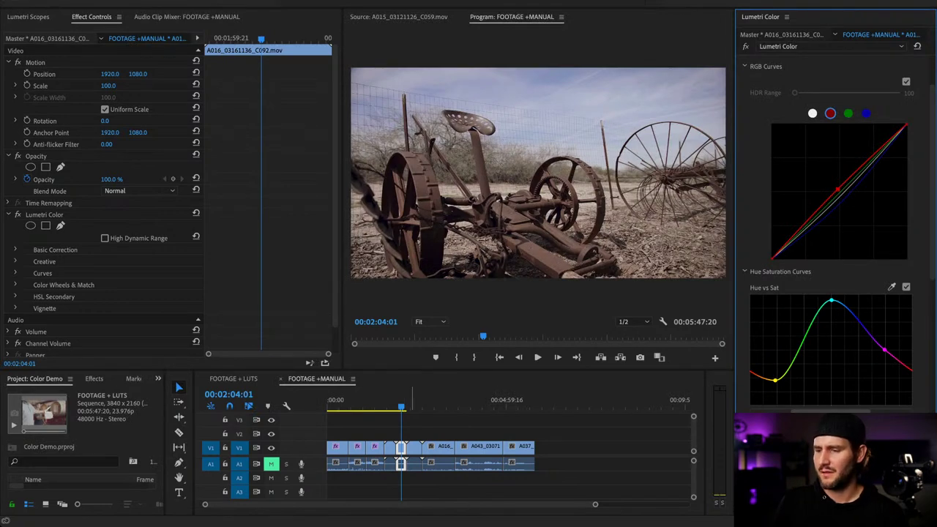
- Apply the copied Lumetri grade to the clip of the man with goats and go to its start at 00:02:13:15
{"action": "left_click", "coordinate": [410, 403]}
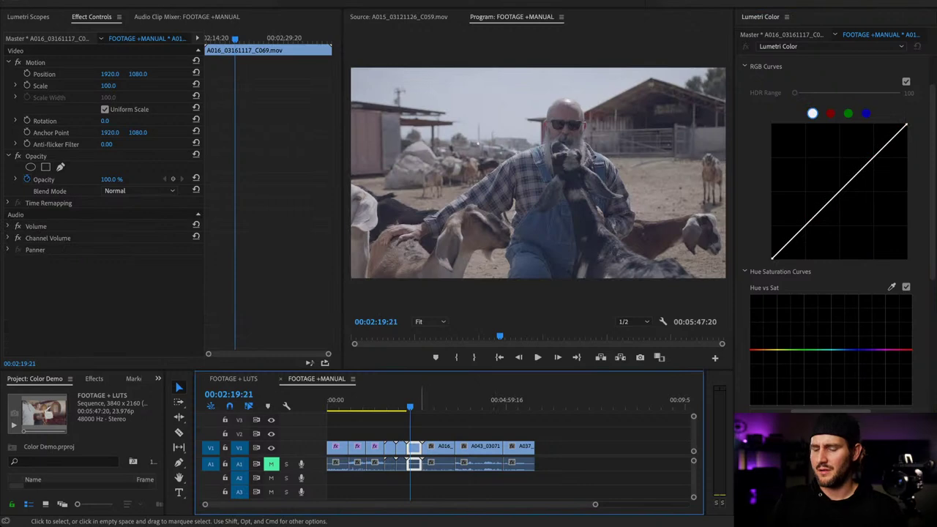
{"action": "key", "text": "super+v"}
{"action": "left_click_drag", "start_coordinate": [413, 403], "coordinate": [407, 403]}
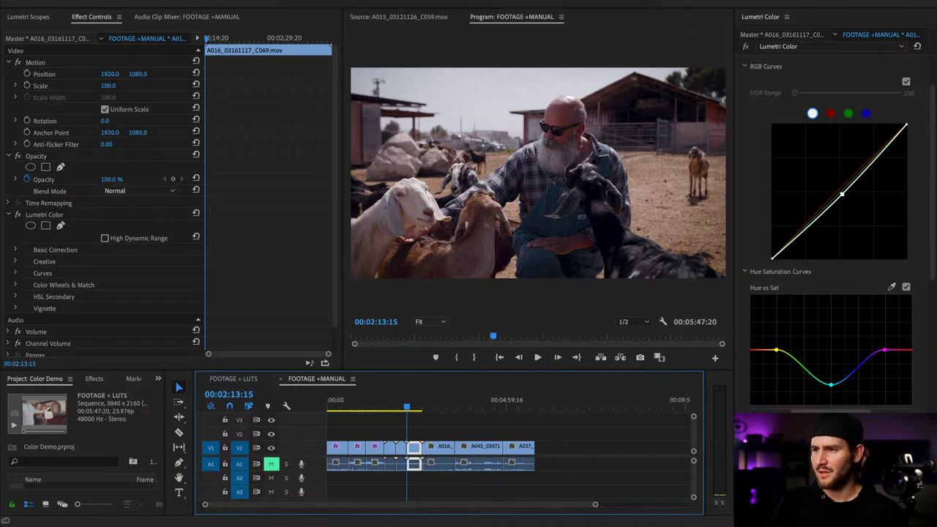
- Collapse the RGB Curves and Hue Saturation Curves and show the goat clip's Basic Correction settings
{"action": "left_click", "coordinate": [834, 271]}
{"action": "left_click", "coordinate": [745, 66]}
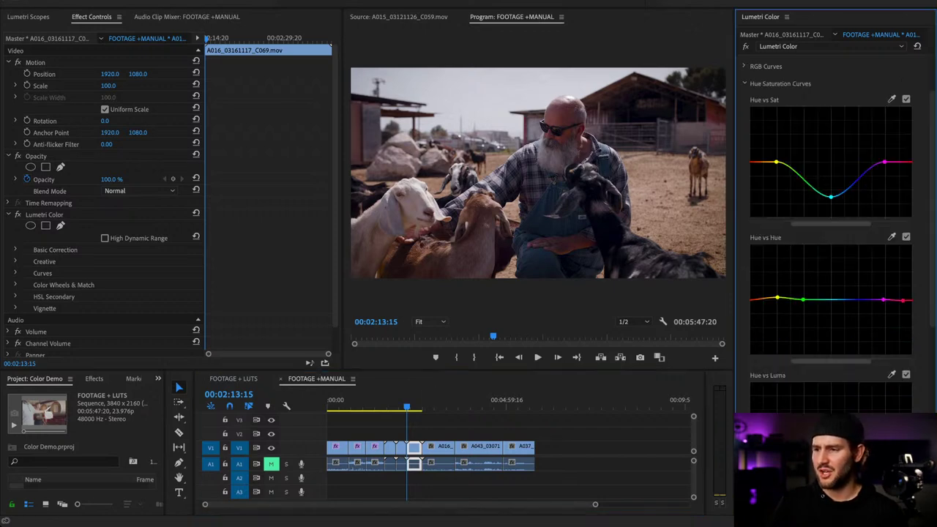
{"action": "left_click", "coordinate": [745, 84]}
{"action": "left_click", "coordinate": [763, 67]}
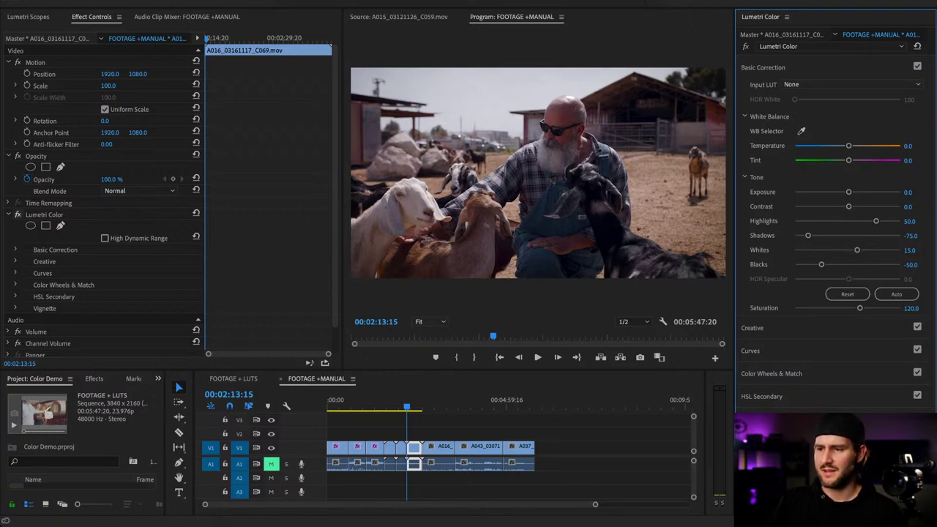
- Compare the goat clip without and with its Lumetri Color effect, and enlarge the Program monitor
{"action": "left_click", "coordinate": [18, 214]}
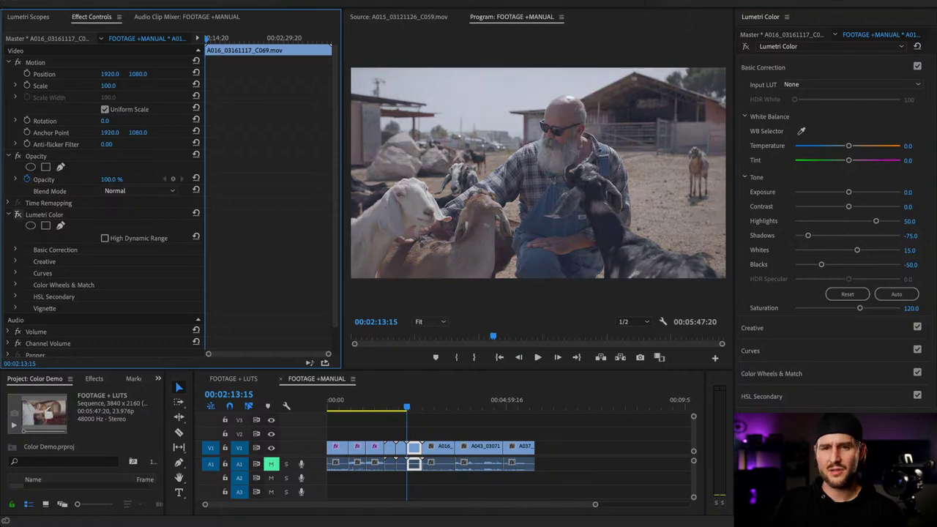
{"action": "left_click", "coordinate": [19, 215]}
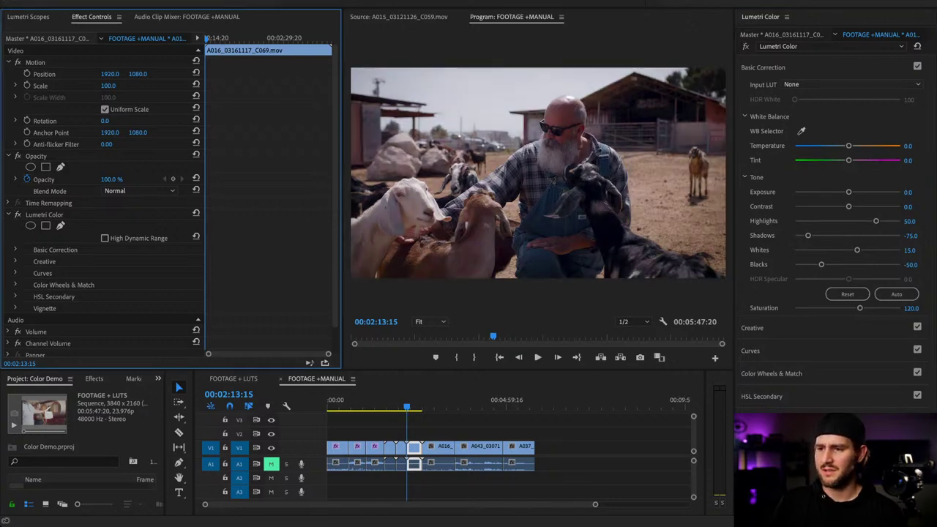
{"action": "left_click_drag", "start_coordinate": [343, 219], "coordinate": [234, 219]}
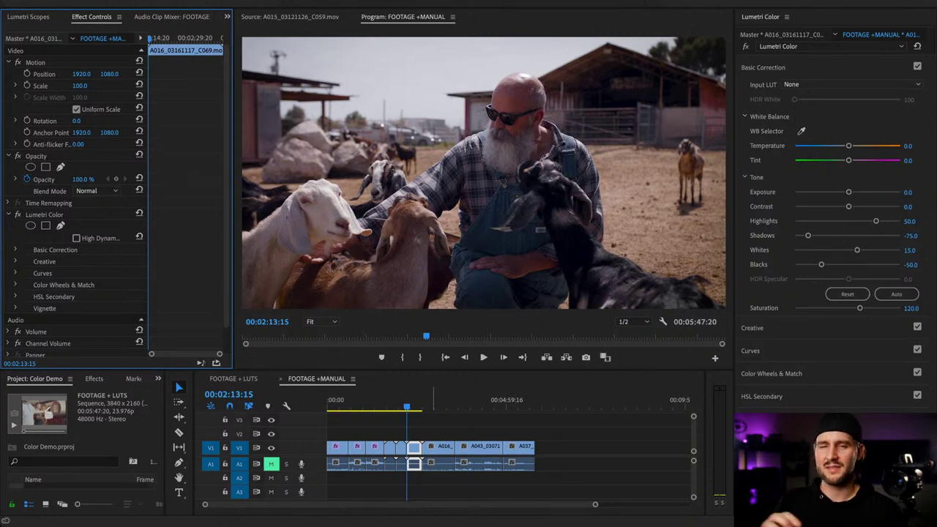
- Copy the goat clip's Lumetri Color effect onto the bearded man's portrait clip starting at 00:02:39:20
{"action": "left_click", "coordinate": [431, 401]}
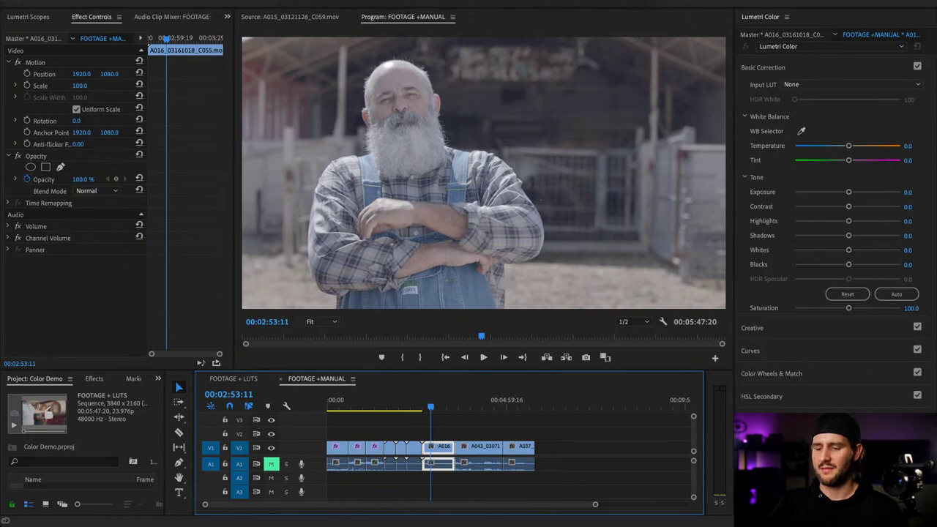
{"action": "mouse_move", "coordinate": [430, 406]}
{"action": "left_mouse_down"}
{"action": "mouse_move", "coordinate": [443, 405]}
{"action": "mouse_move", "coordinate": [422, 405]}
{"action": "left_mouse_up"}
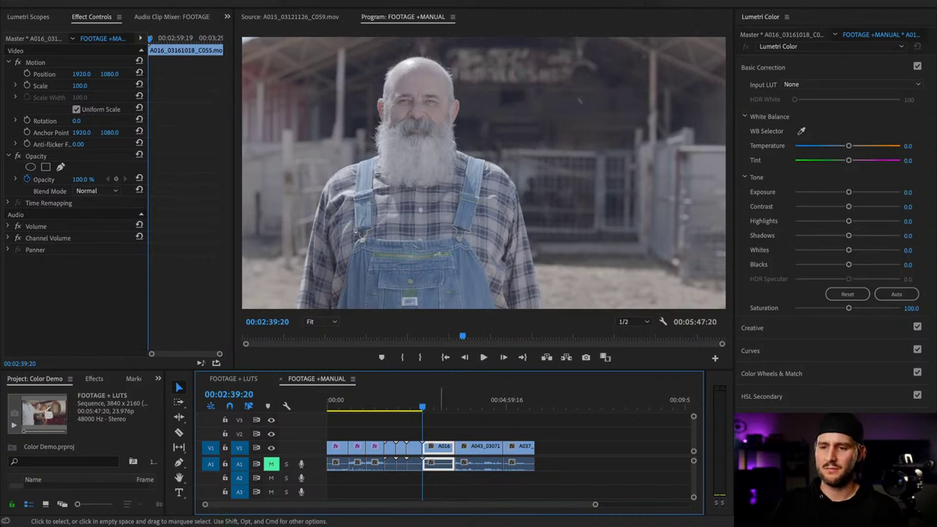
{"action": "left_click", "coordinate": [443, 430]}
{"action": "left_click", "coordinate": [414, 448]}
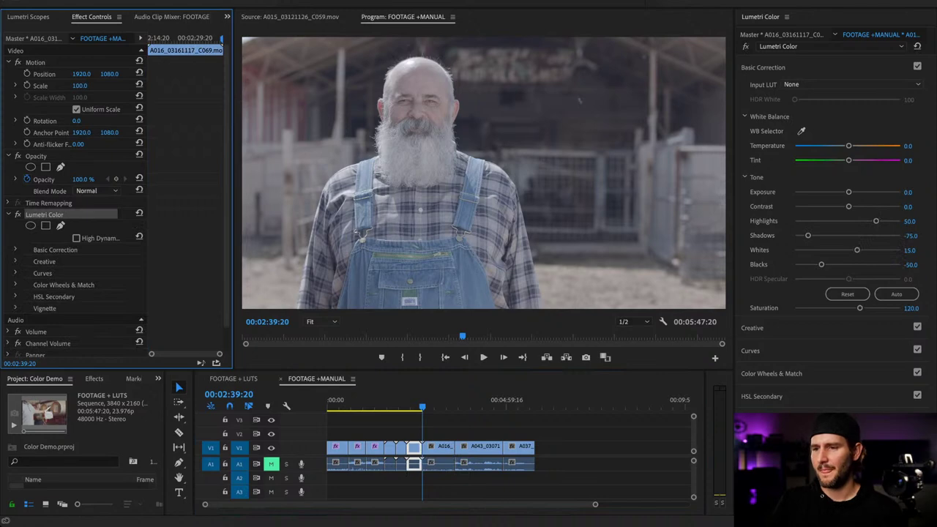
{"action": "left_click", "coordinate": [438, 448]}
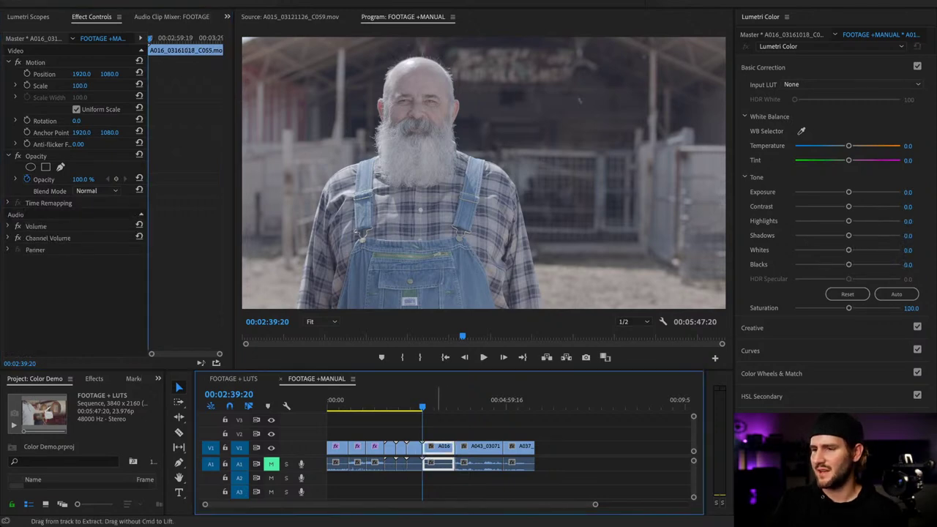
{"action": "key", "text": "super+v"}
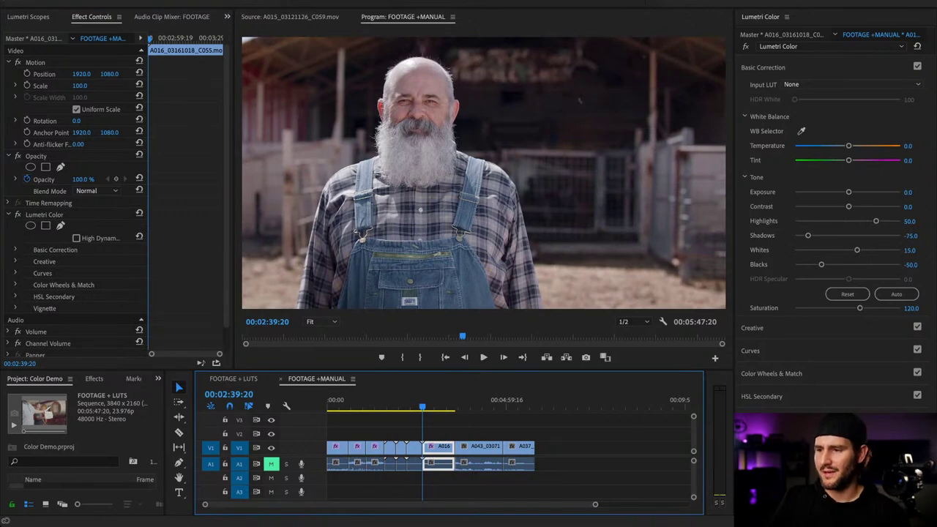
- Try Highlights at 100 on the bearded man's portrait clip, and set it back to 50
{"action": "left_click", "coordinate": [909, 221]}
{"action": "type", "text": "100"}
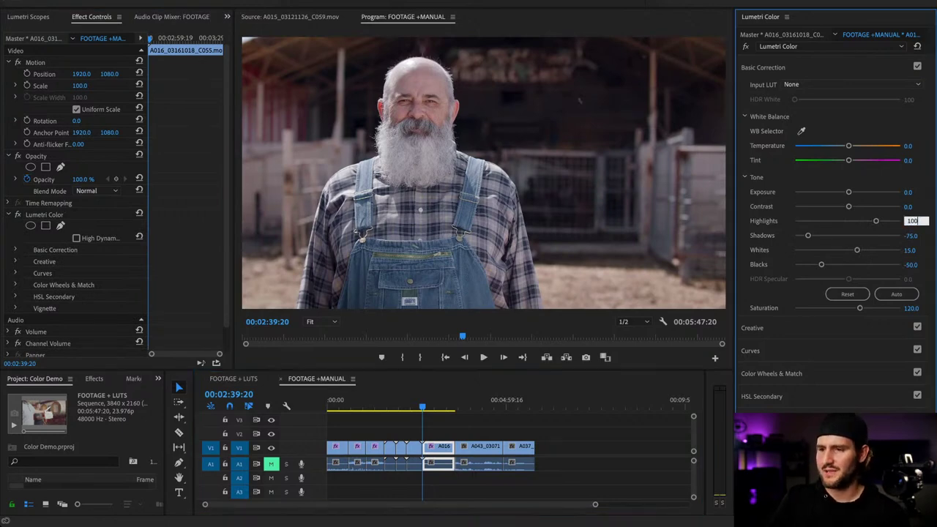
{"action": "key", "text": "Return"}
{"action": "left_click", "coordinate": [910, 221]}
{"action": "type", "text": "50"}
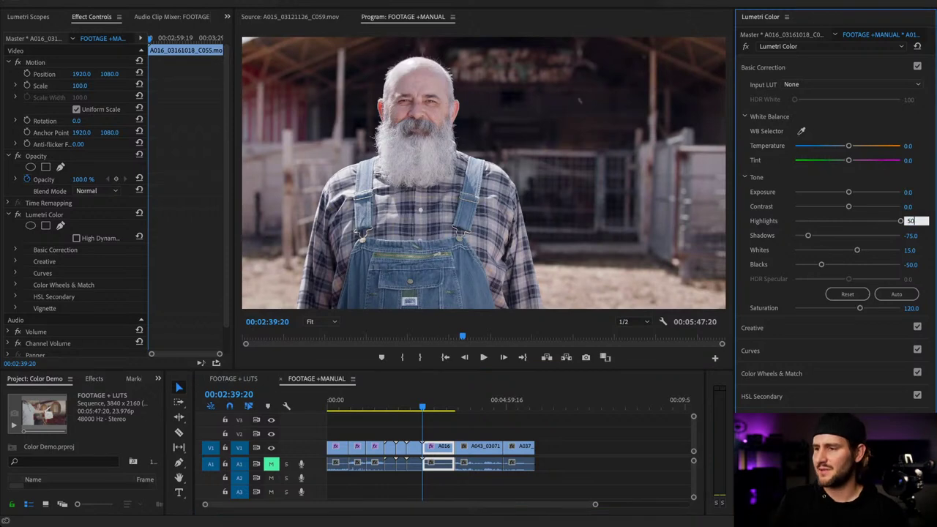
{"action": "key", "text": "Return"}
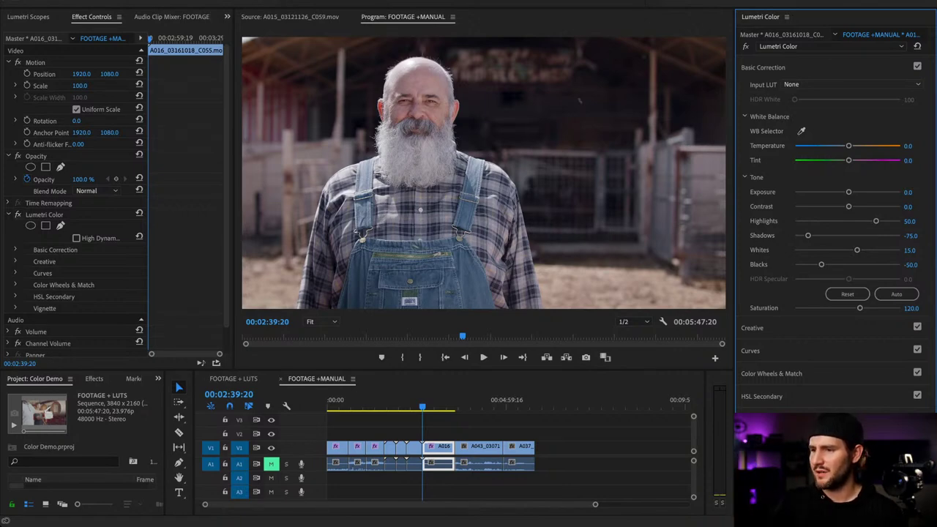
- Close the Basic Correction settings and show the portrait clip's RGB Curves
{"action": "left_click", "coordinate": [763, 67]}
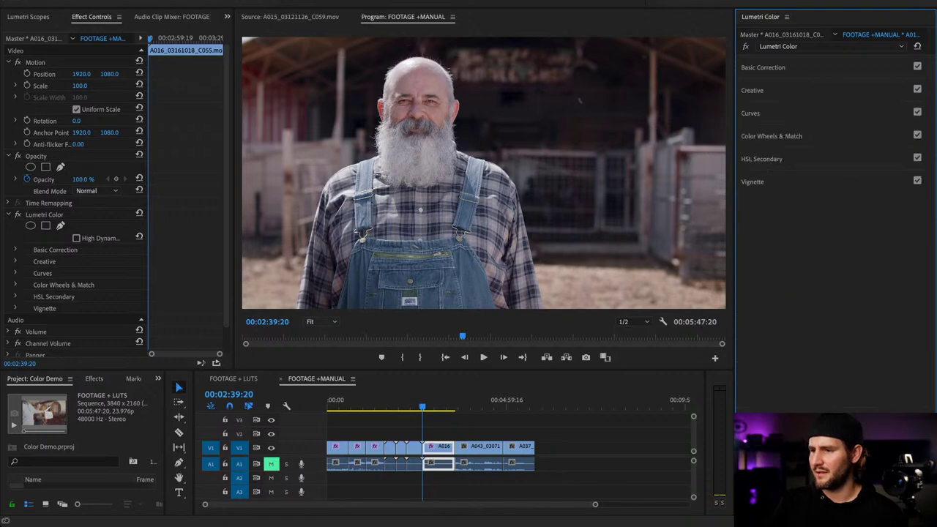
{"action": "left_click", "coordinate": [751, 114]}
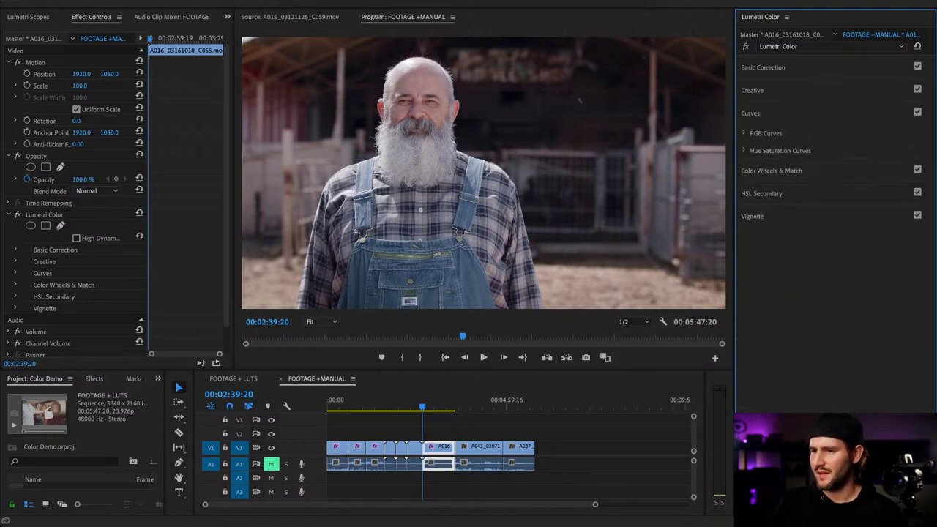
{"action": "left_click", "coordinate": [766, 133]}
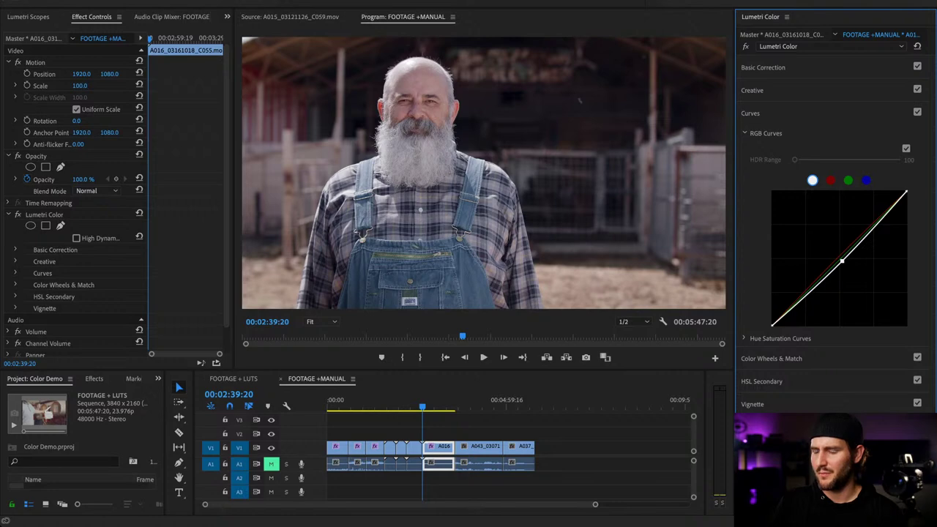
- Try raising the midtones and adding a lower shadow point on the portrait clip's white RGB curve, and undo these changes
{"action": "left_click_drag", "start_coordinate": [841, 261], "coordinate": [836, 250]}
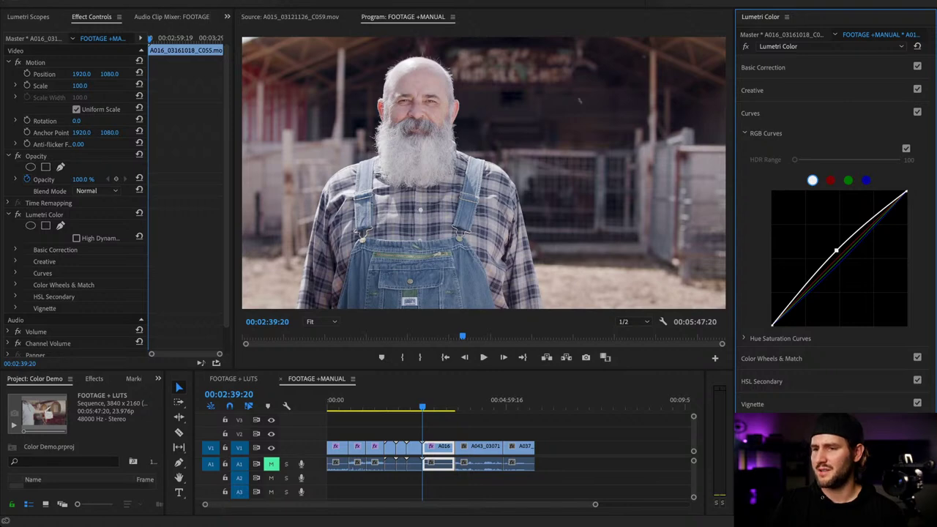
{"action": "left_click", "coordinate": [788, 306]}
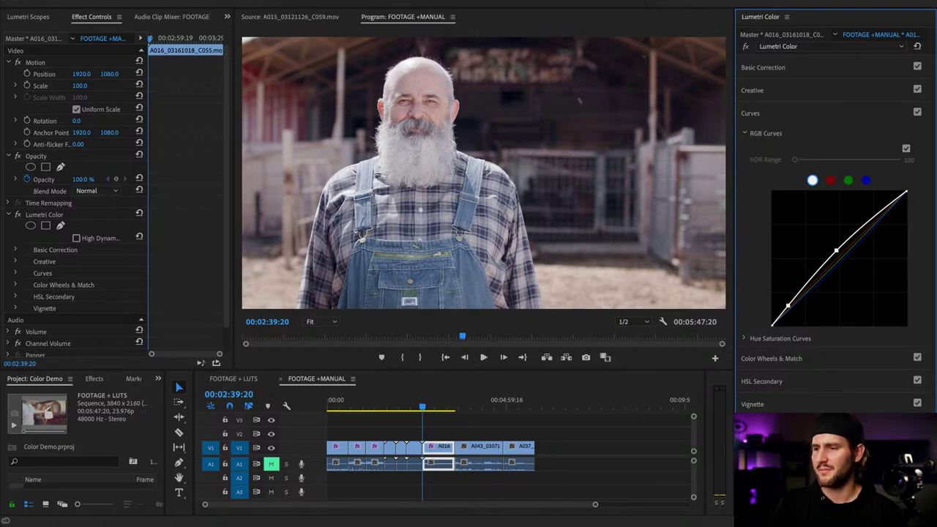
{"action": "left_click_drag", "start_coordinate": [787, 306], "coordinate": [794, 307]}
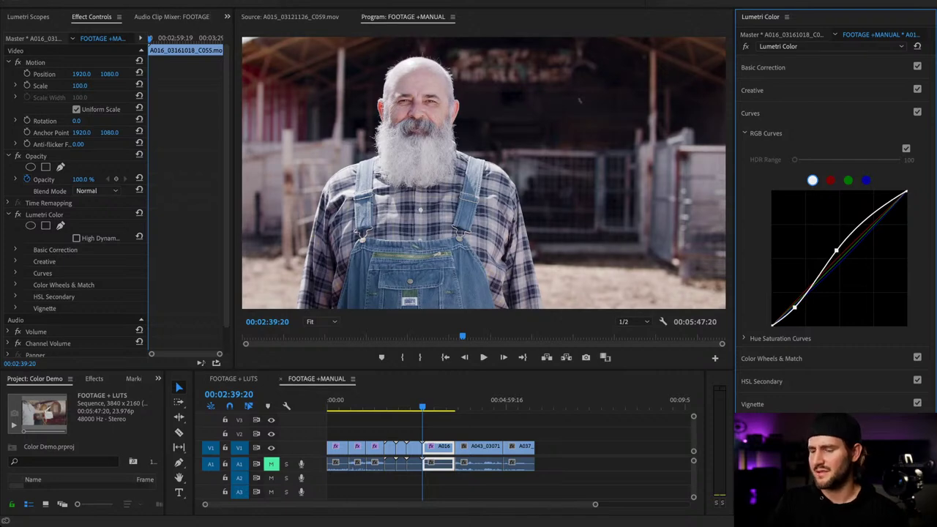
{"action": "key", "text": "ctrl+z"}
{"action": "key", "text": "ctrl+z"}
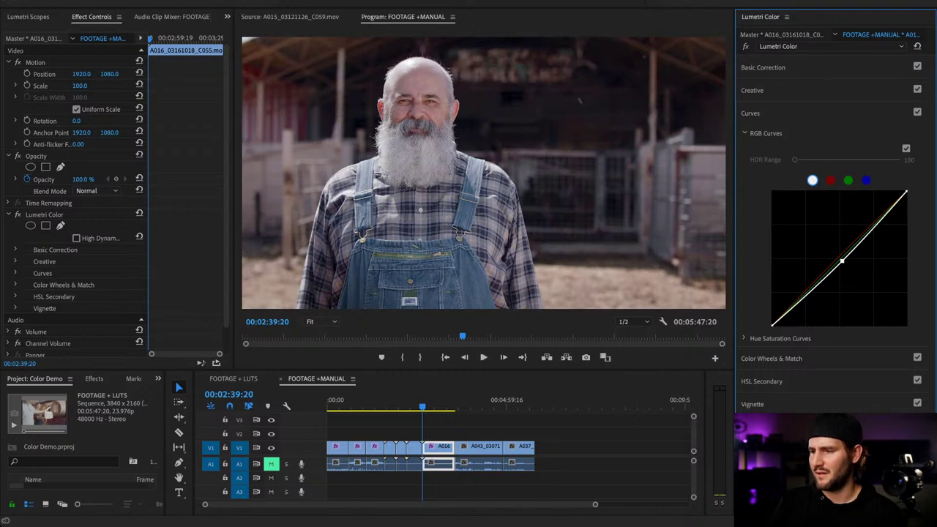
- Warm the bearded man's portrait clip by lowering the blue RGB curve's midtones and raising the red curve's midtones
{"action": "left_click", "coordinate": [866, 180]}
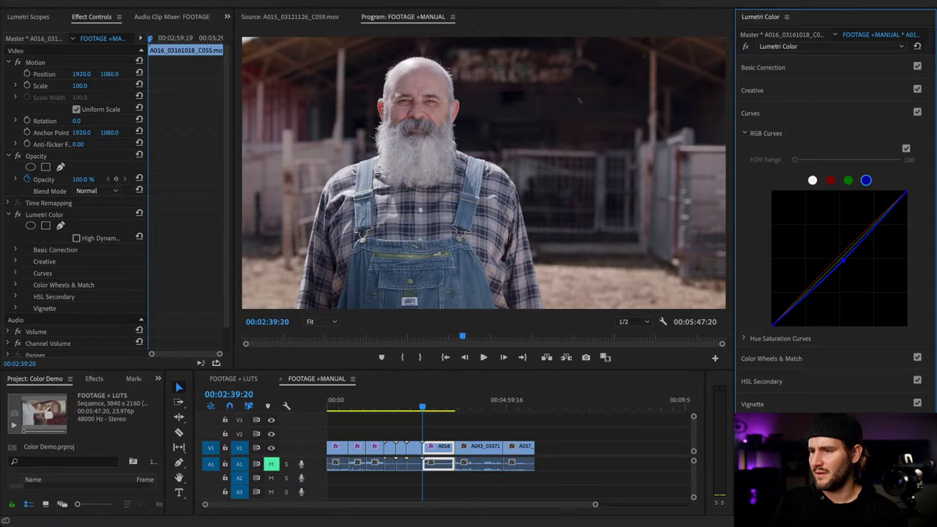
{"action": "left_click_drag", "start_coordinate": [843, 260], "coordinate": [847, 264]}
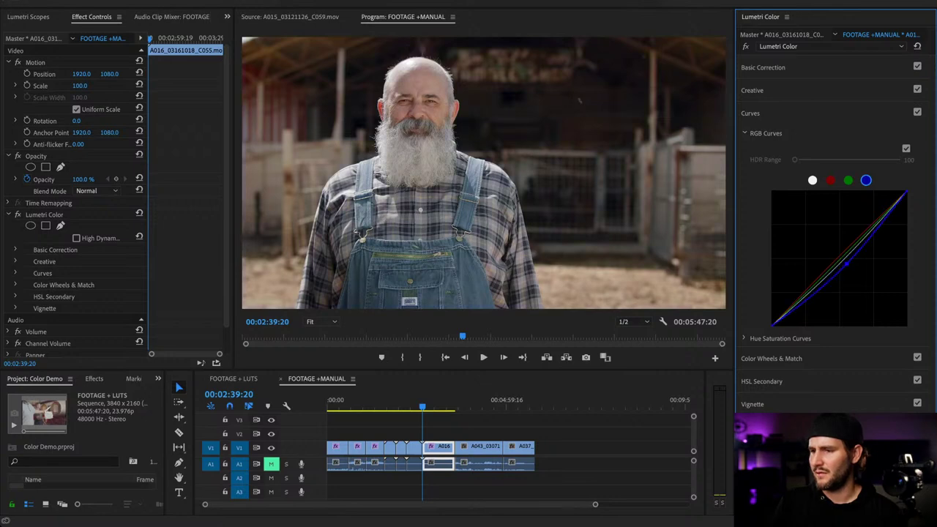
{"action": "left_click", "coordinate": [830, 180]}
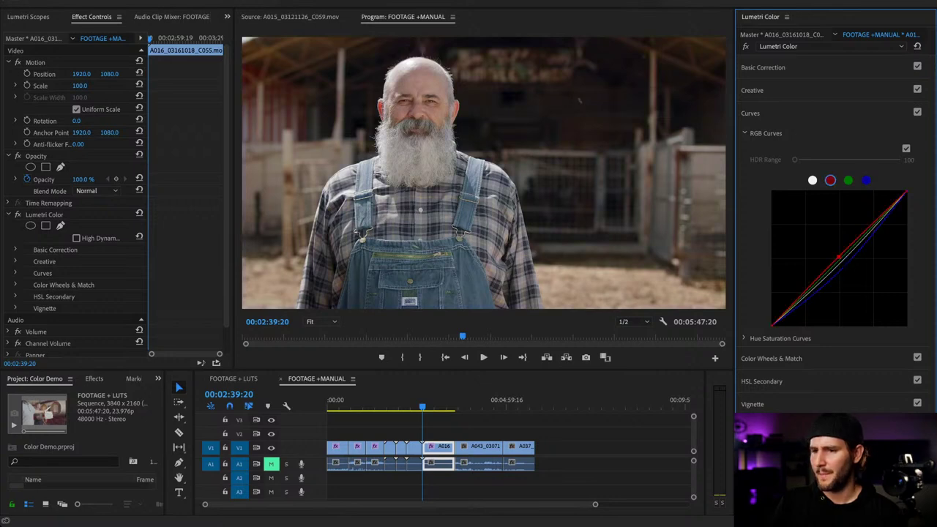
{"action": "left_click_drag", "start_coordinate": [838, 256], "coordinate": [836, 252]}
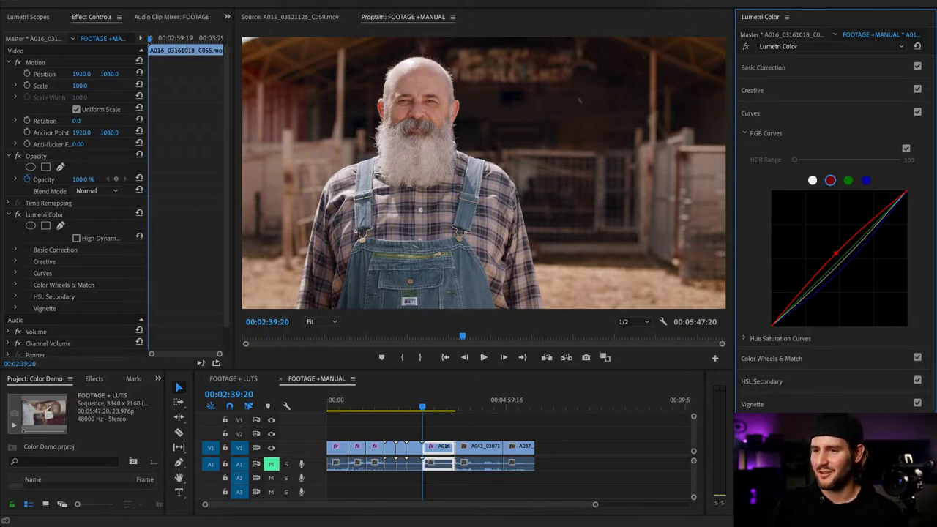
{"action": "left_click", "coordinate": [866, 180]}
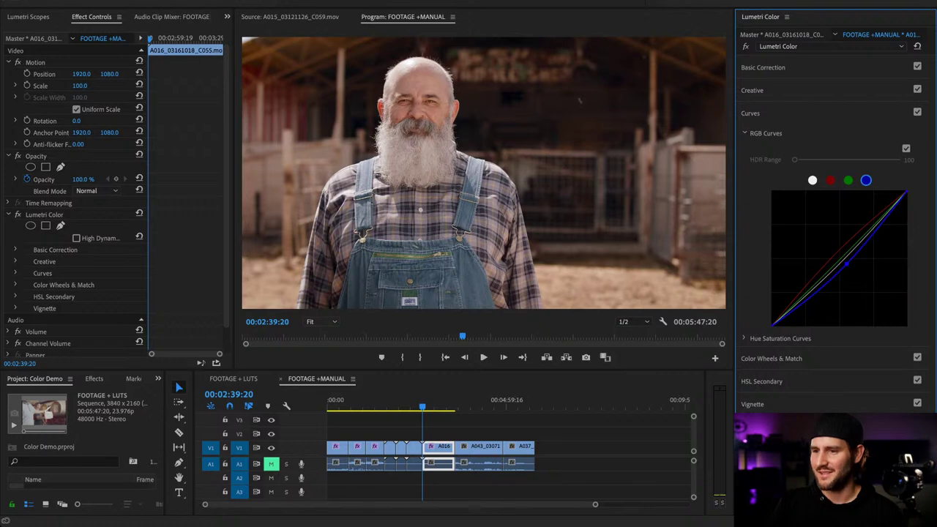
{"action": "left_click_drag", "start_coordinate": [847, 263], "coordinate": [848, 265]}
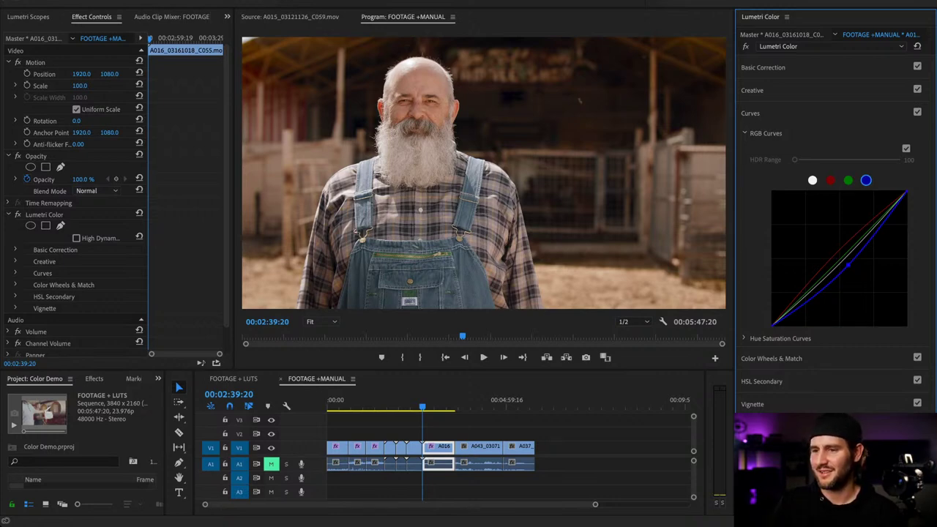
{"action": "left_click_drag", "start_coordinate": [847, 265], "coordinate": [849, 263]}
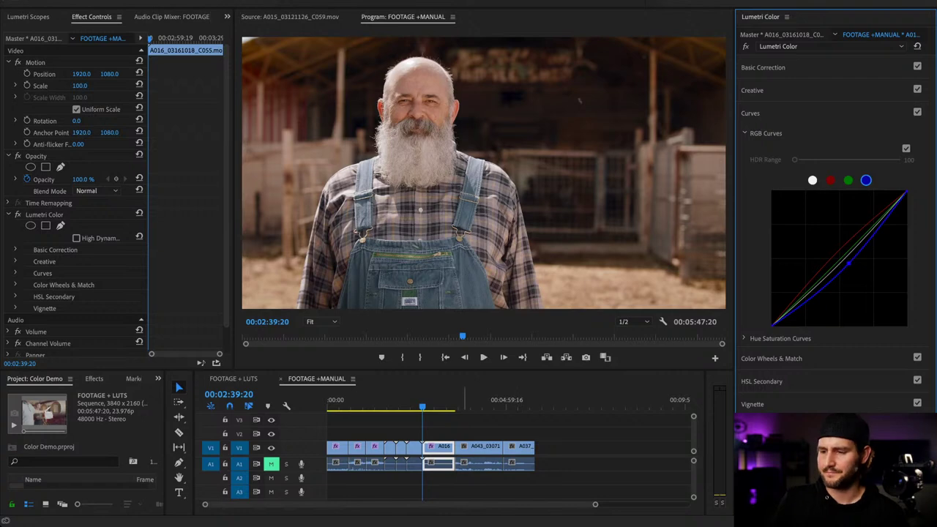
- Copy the bearded man's Lumetri Color effect onto the following clip of the man in the blue polo shirt
{"action": "left_click", "coordinate": [462, 402]}
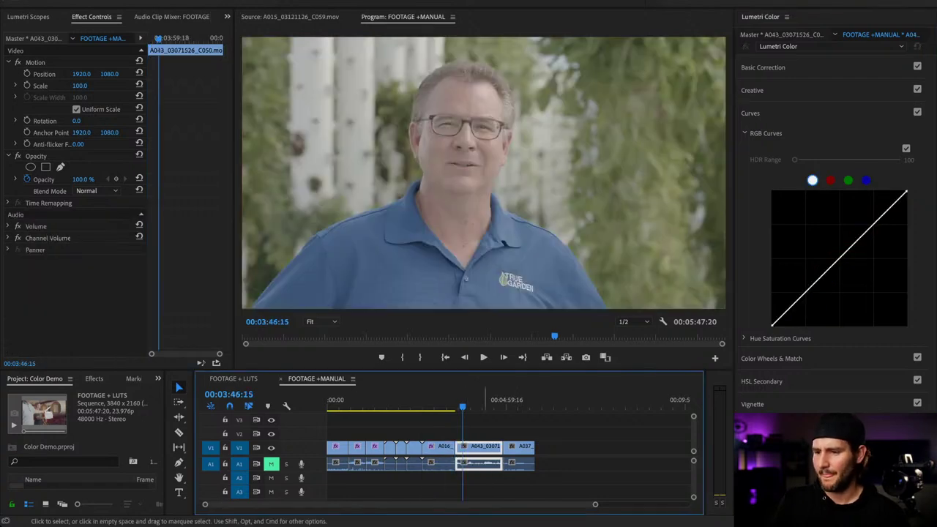
{"action": "left_click", "coordinate": [476, 402]}
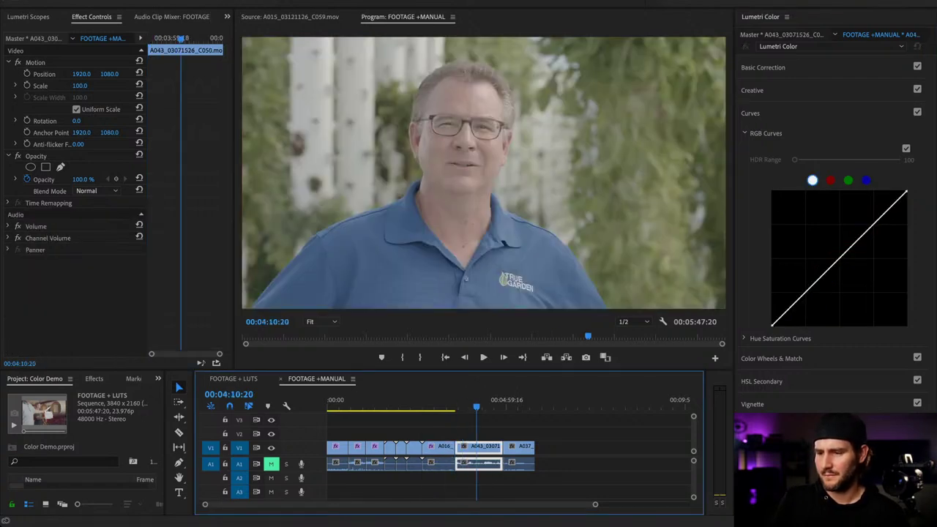
{"action": "left_click_drag", "start_coordinate": [477, 404], "coordinate": [453, 404]}
{"action": "left_click_drag", "start_coordinate": [453, 406], "coordinate": [459, 406]}
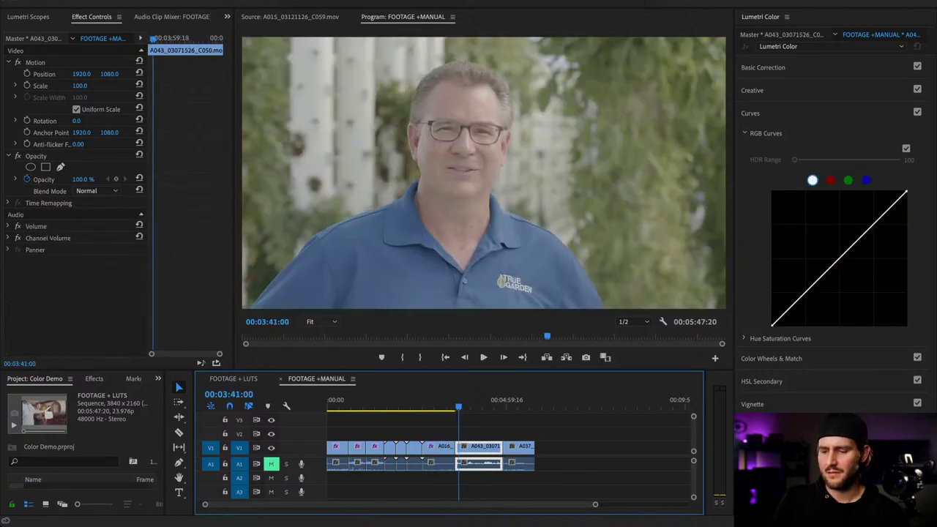
{"action": "left_click", "coordinate": [446, 430]}
{"action": "left_click", "coordinate": [440, 447]}
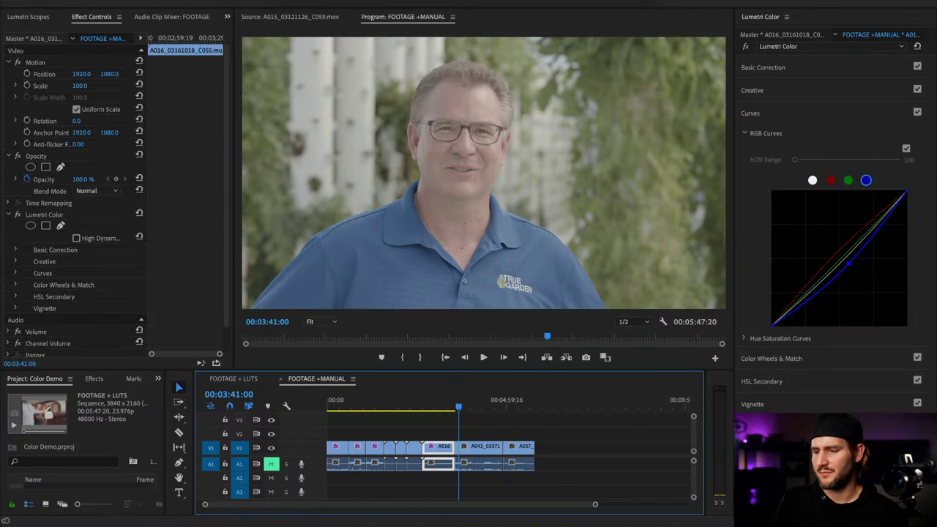
{"action": "left_click", "coordinate": [45, 214]}
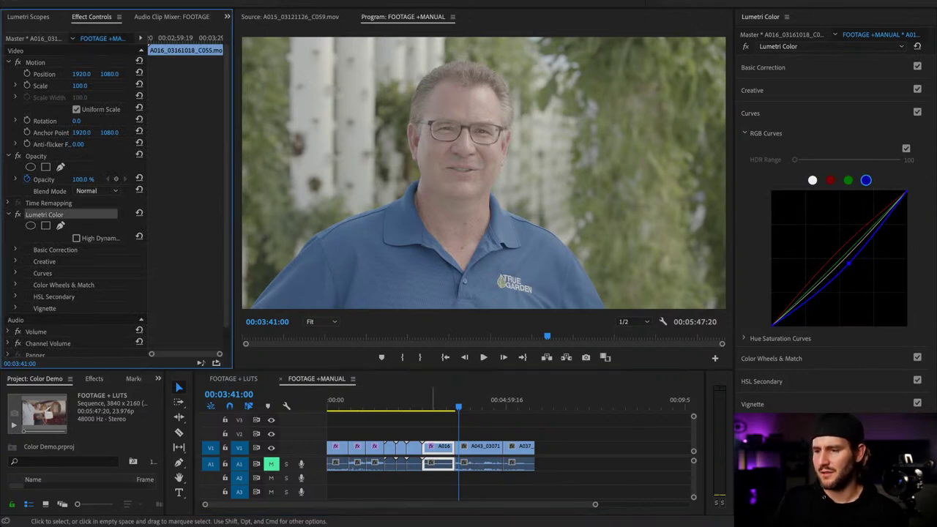
{"action": "left_click", "coordinate": [472, 447]}
{"action": "key", "text": "super+v"}
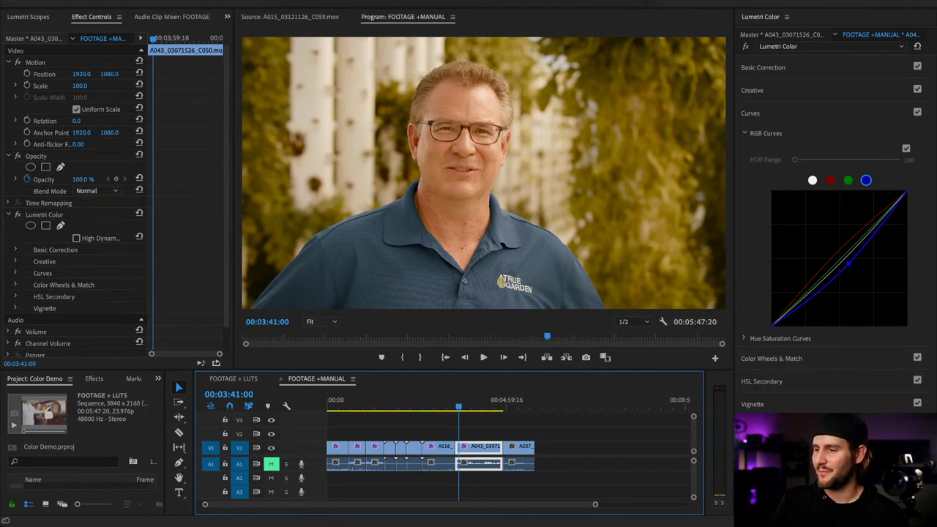
- Reset the blue and red RGB curves on the blue polo clip
{"action": "left_click", "coordinate": [812, 180]}
{"action": "left_click", "coordinate": [866, 180]}
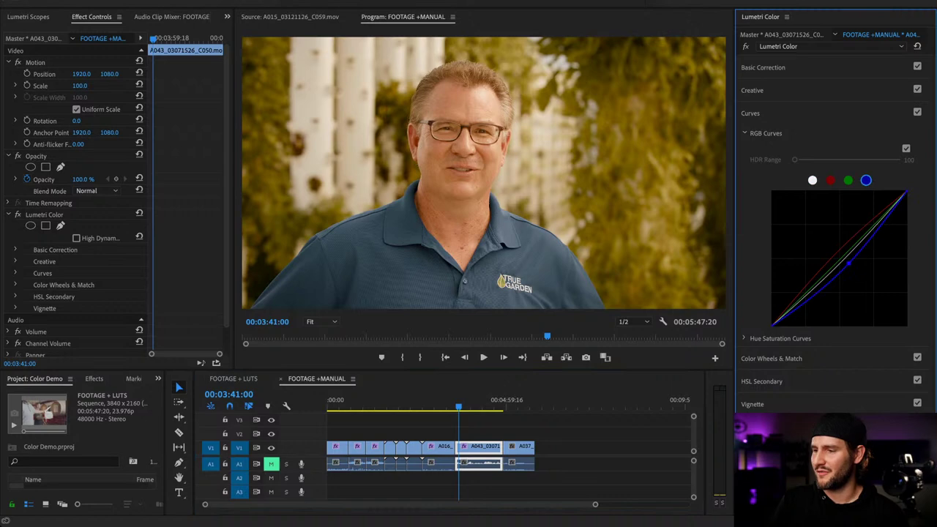
{"action": "double_click", "coordinate": [848, 263]}
{"action": "left_click", "coordinate": [830, 180]}
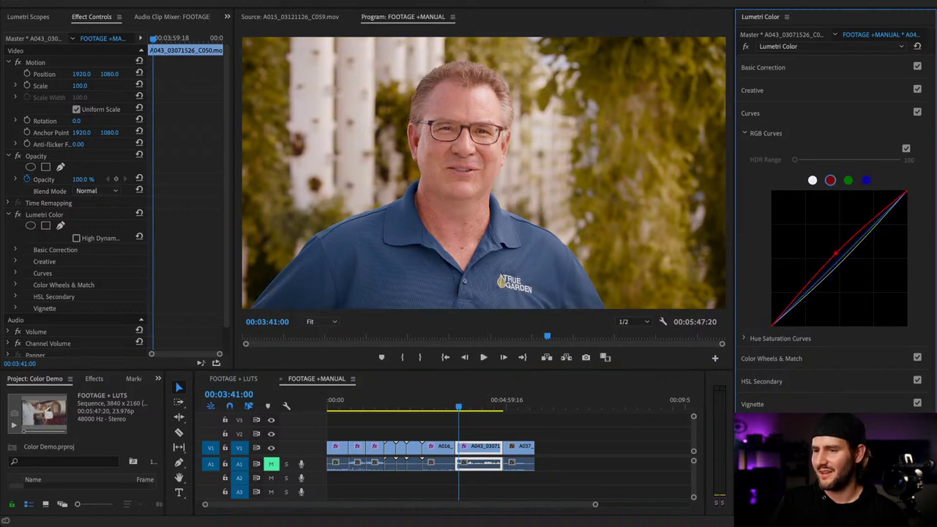
{"action": "double_click", "coordinate": [836, 253]}
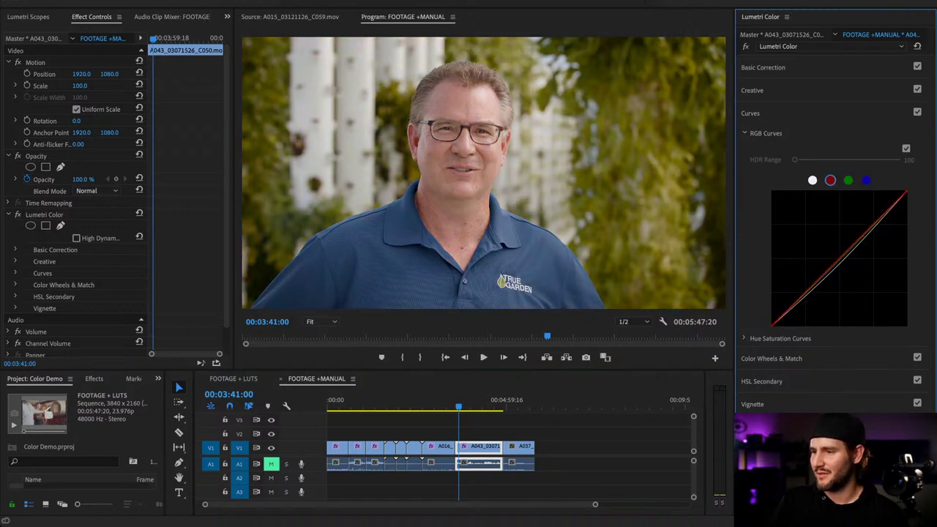
- Reset the blue polo clip's green RGB curve and pull its midtones down slightly
{"action": "left_click", "coordinate": [848, 180]}
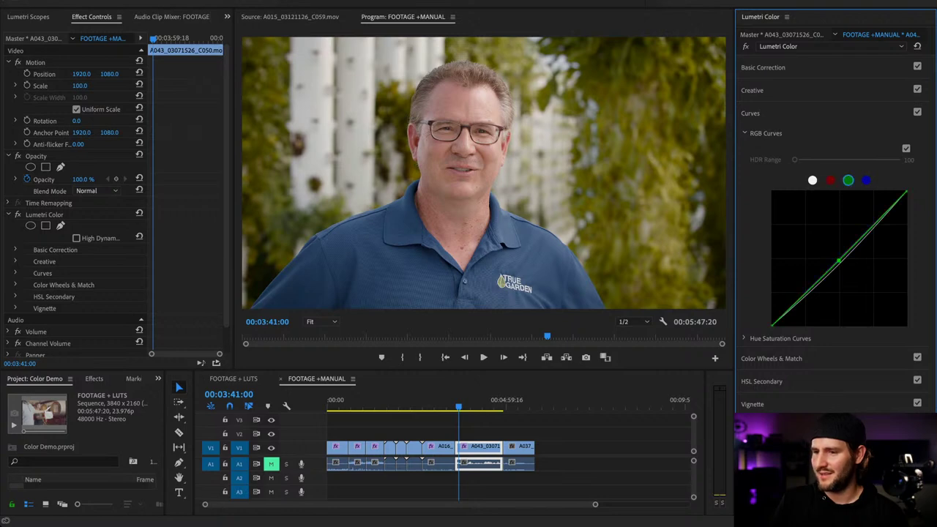
{"action": "double_click", "coordinate": [839, 261]}
{"action": "left_click_drag", "start_coordinate": [838, 259], "coordinate": [841, 260]}
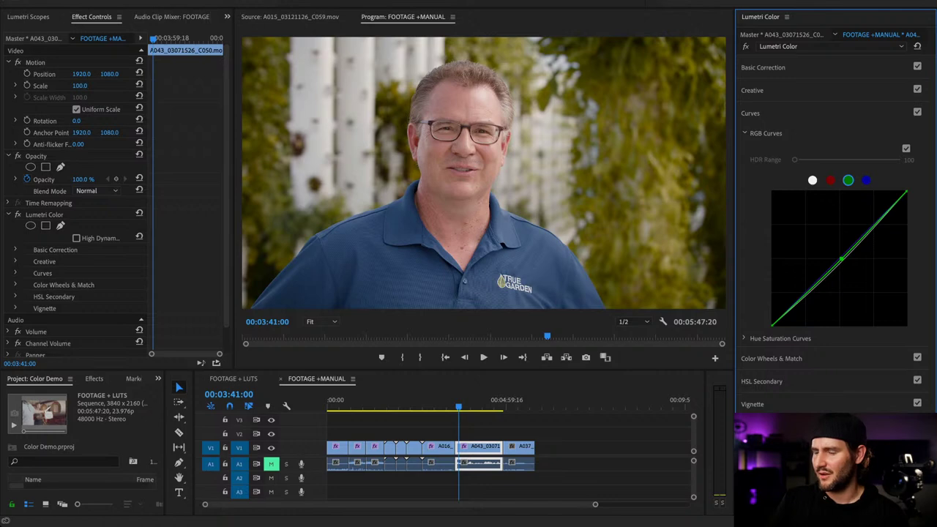
- Show the blue polo clip's Hue Saturation Curves and reset its Hue vs Hue curve
{"action": "left_click", "coordinate": [751, 114]}
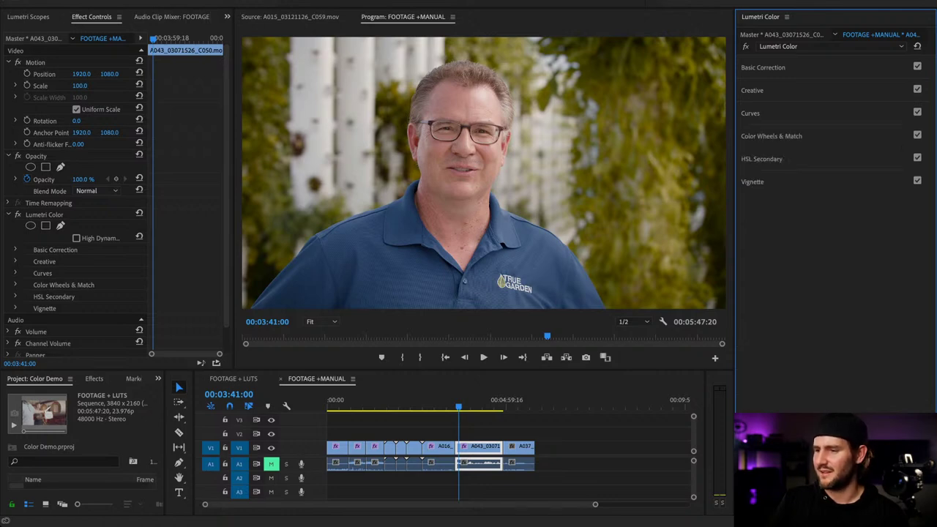
{"action": "left_click", "coordinate": [771, 136]}
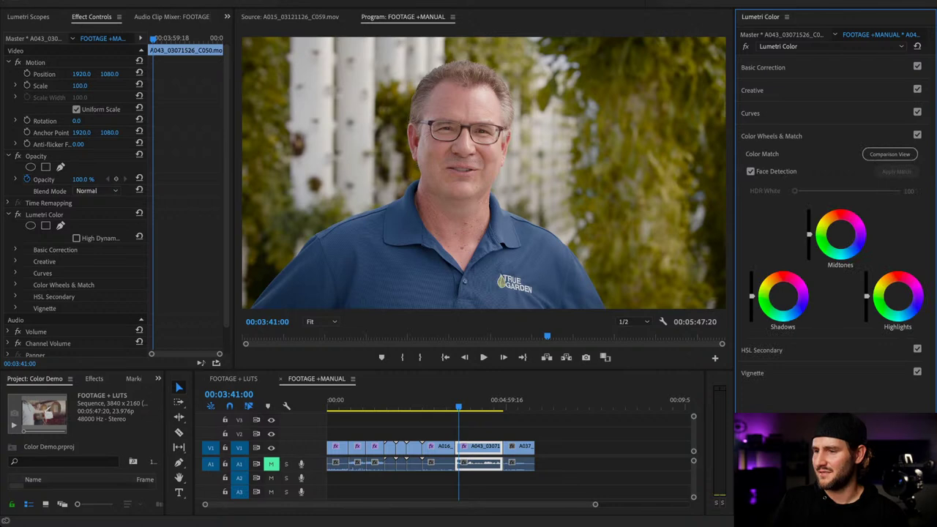
{"action": "left_click", "coordinate": [750, 113]}
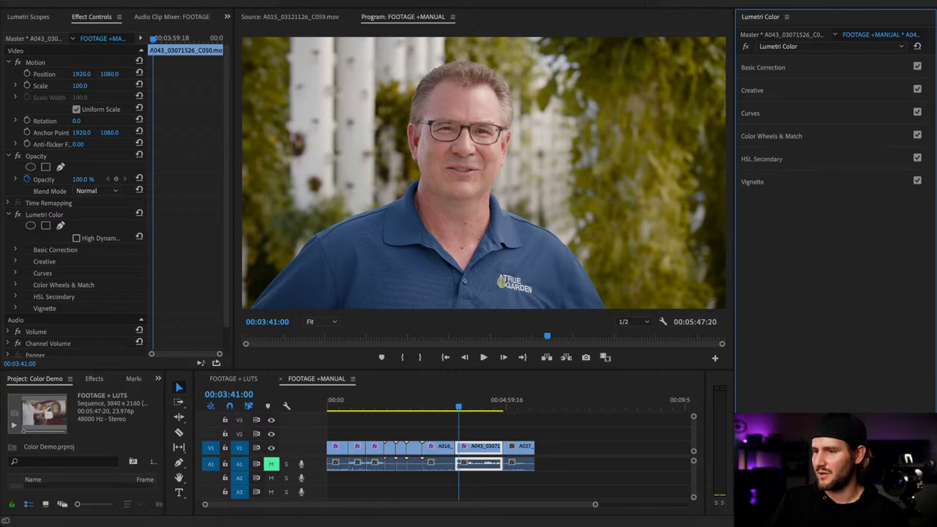
{"action": "left_click", "coordinate": [764, 133]}
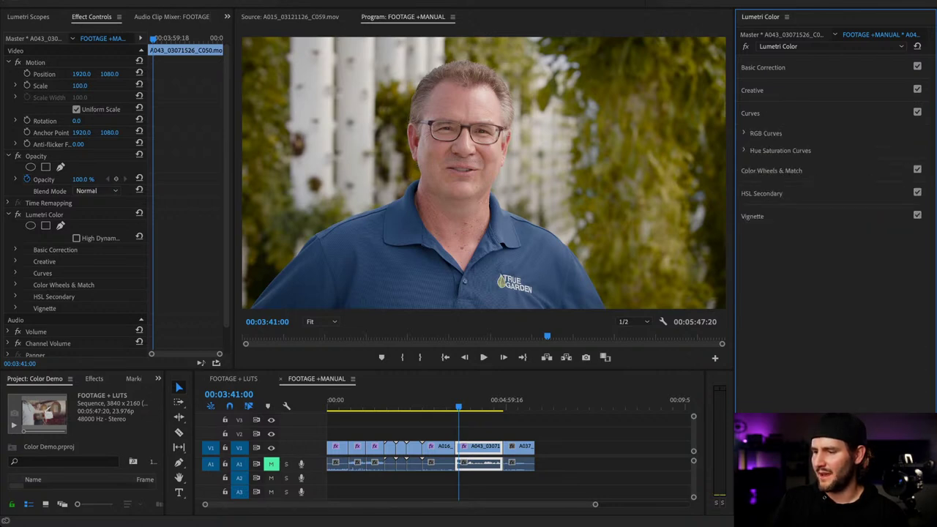
{"action": "left_click", "coordinate": [779, 151]}
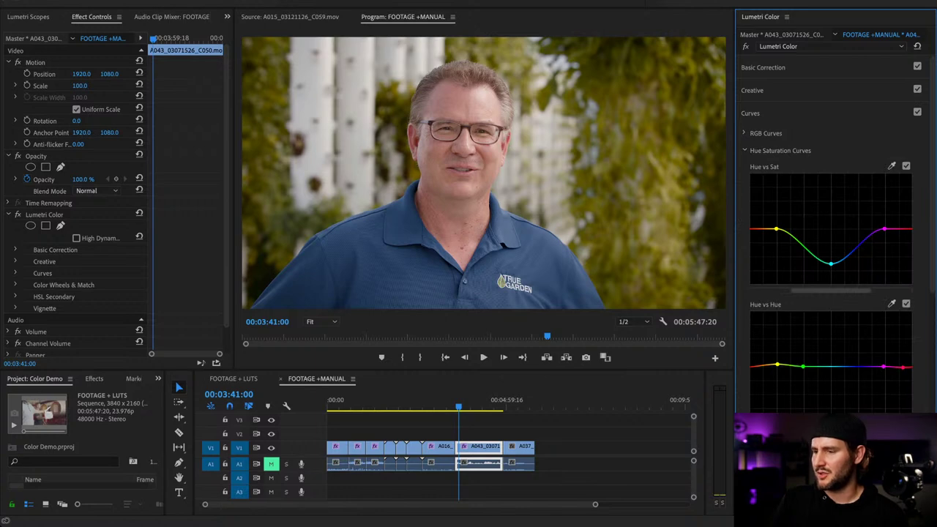
{"action": "scroll", "coordinate": [830, 234], "scroll_direction": "down", "scroll_amount": 3}
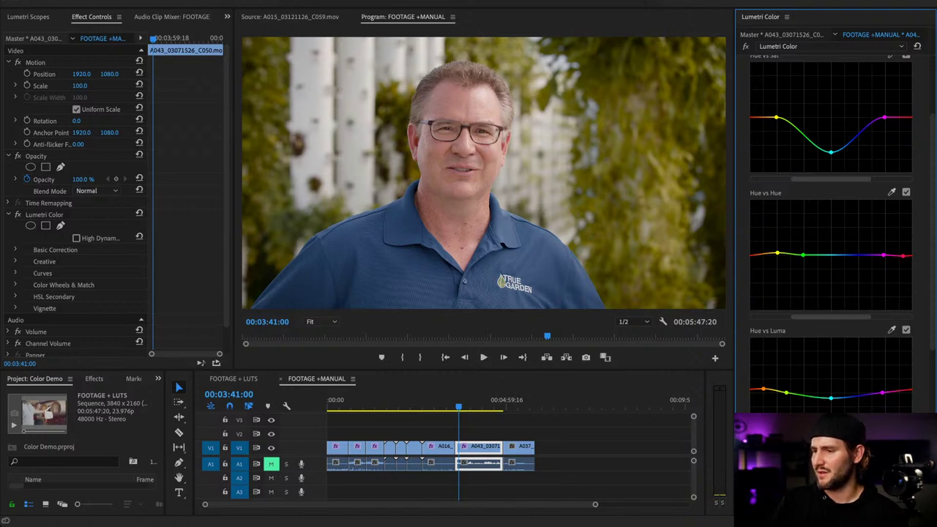
{"action": "scroll", "coordinate": [831, 234], "scroll_direction": "up", "scroll_amount": 1}
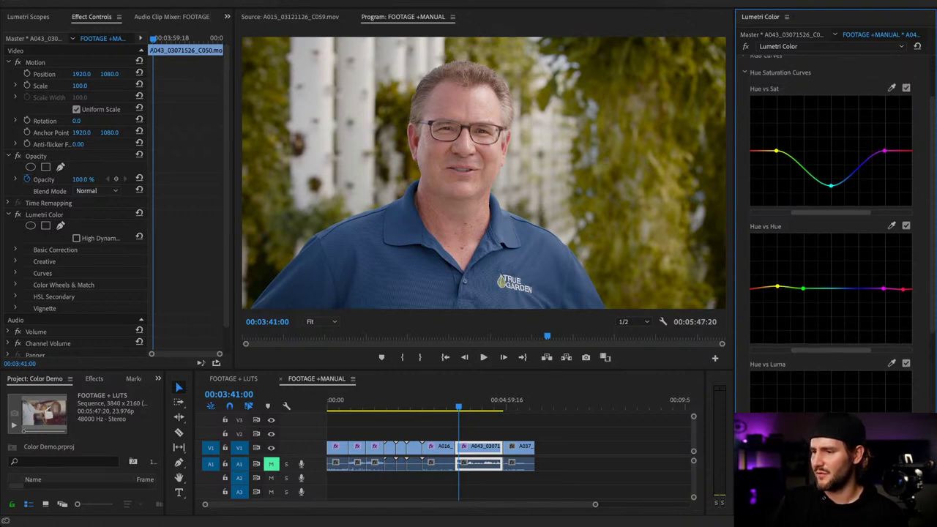
{"action": "scroll", "coordinate": [830, 219], "scroll_direction": "down", "scroll_amount": 2}
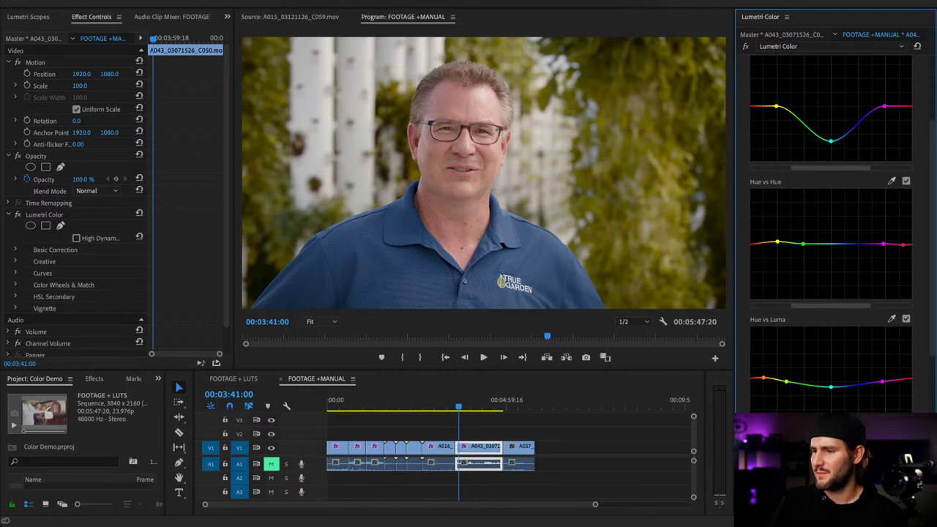
{"action": "mouse_move", "coordinate": [777, 241]}
{"action": "left_mouse_down"}
{"action": "mouse_move", "coordinate": [767, 234]}
{"action": "mouse_move", "coordinate": [766, 244]}
{"action": "left_mouse_up"}
{"action": "double_click", "coordinate": [766, 243]}
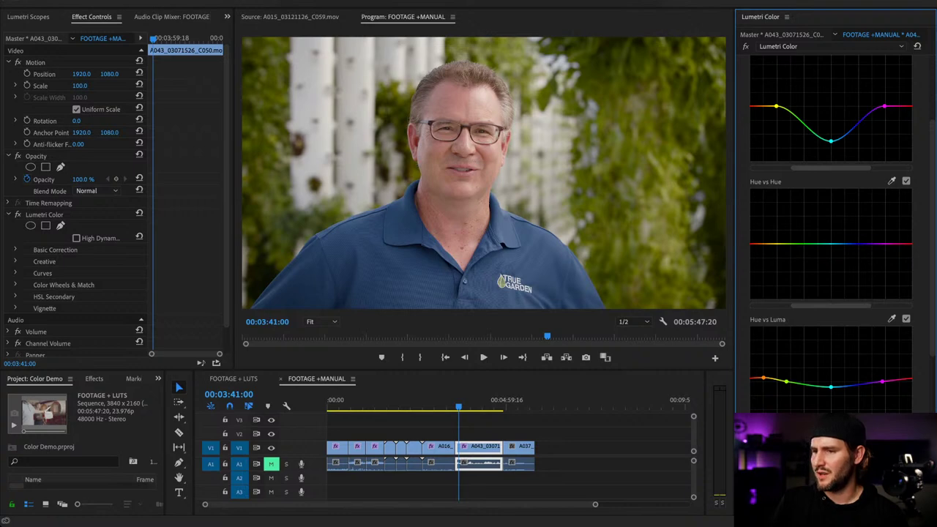
- Try pulling the greens down on the Hue vs Hue curve between yellow and blue anchor points, and reset the curve
{"action": "left_click", "coordinate": [776, 244]}
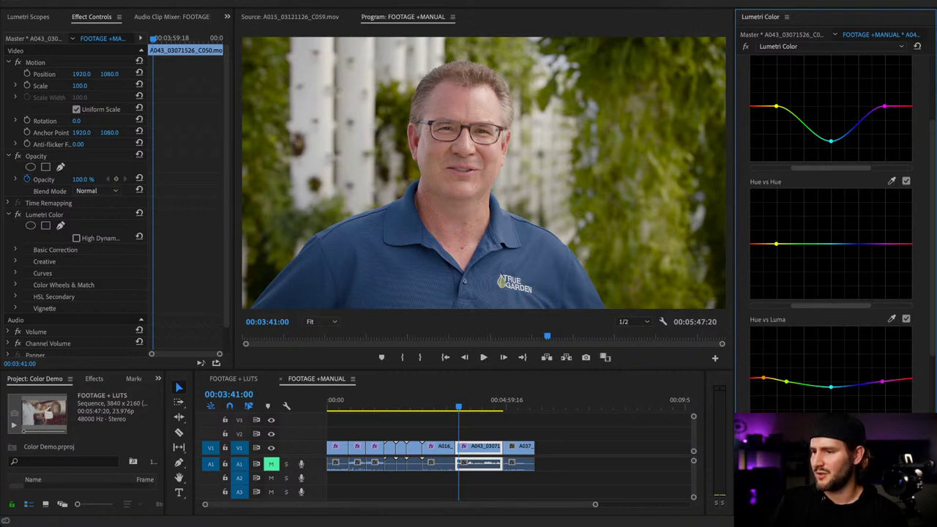
{"action": "left_click", "coordinate": [858, 244]}
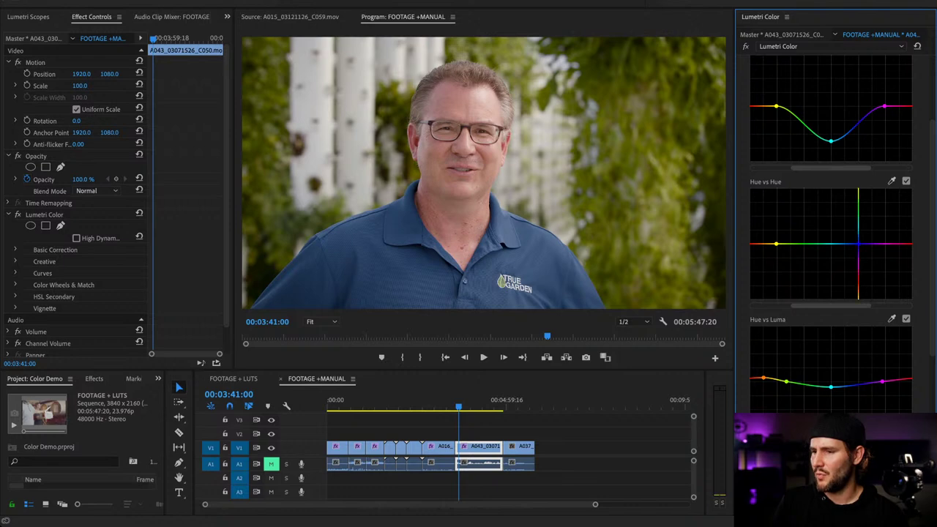
{"action": "left_click", "coordinate": [803, 244]}
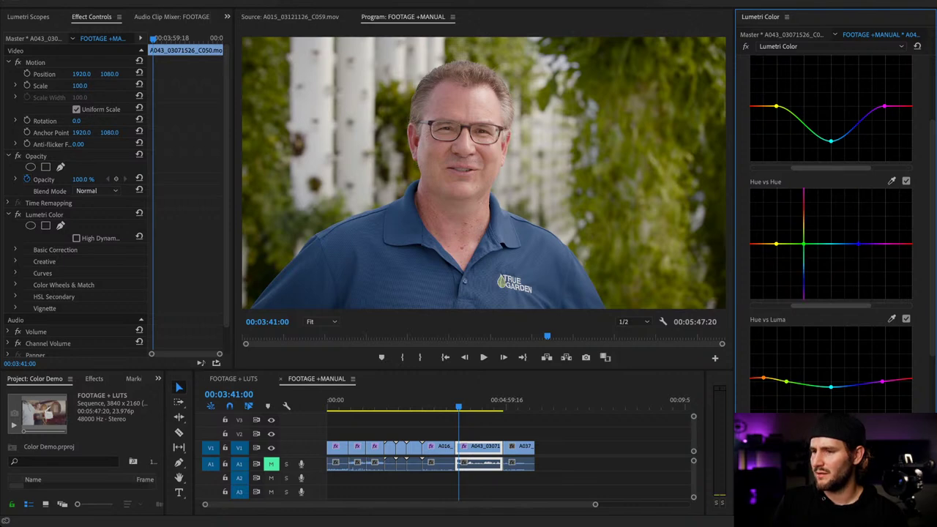
{"action": "left_click_drag", "start_coordinate": [804, 243], "coordinate": [804, 274]}
{"action": "double_click", "coordinate": [804, 274]}
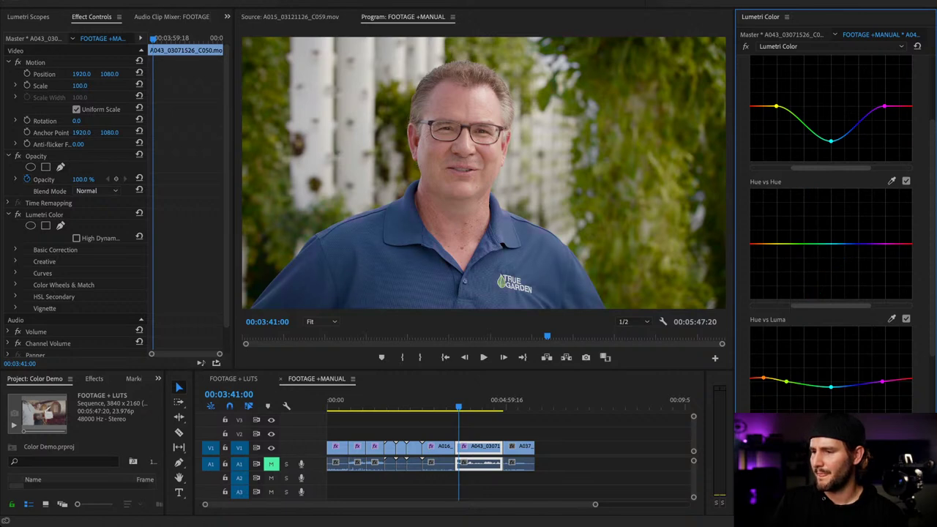
- Anchor the blue polo clip's Hue vs Hue curve at orange and cyan, and pull the green point between them down slightly
{"action": "left_click", "coordinate": [764, 243]}
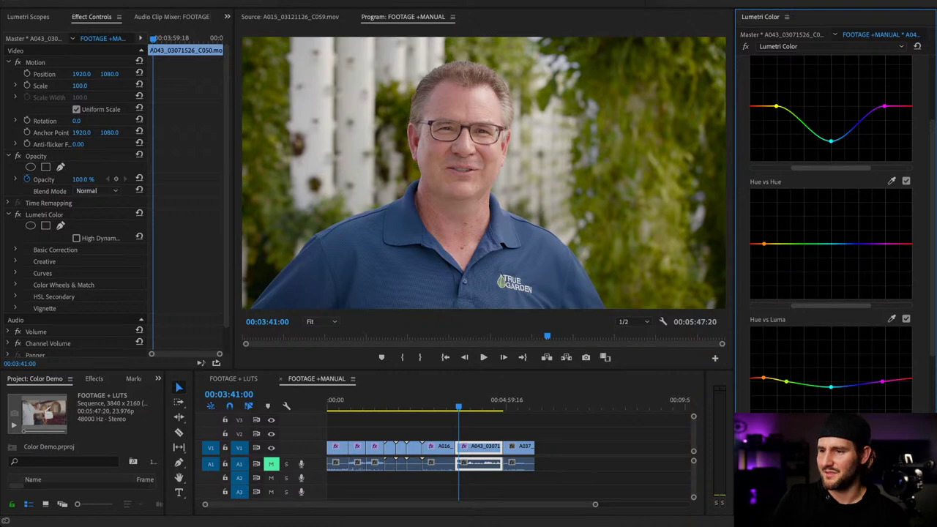
{"action": "left_click_drag", "start_coordinate": [794, 244], "coordinate": [794, 275]}
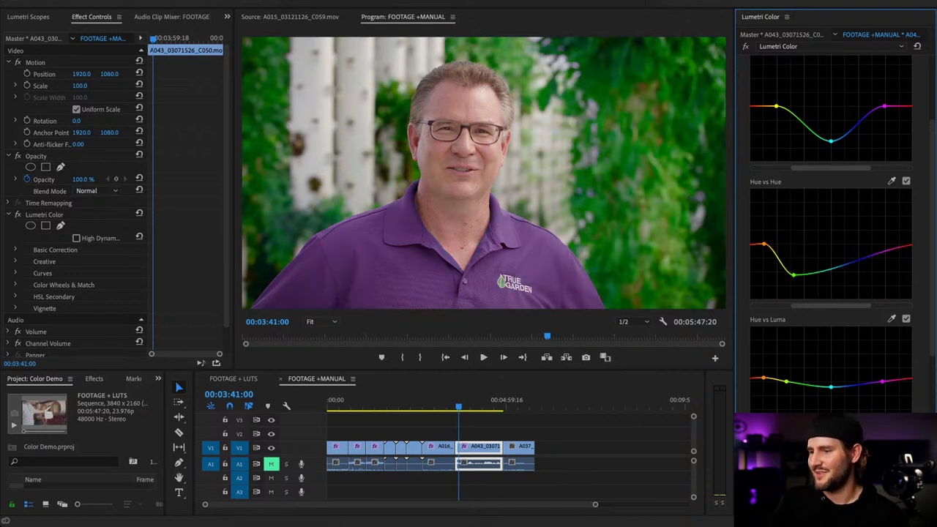
{"action": "key", "text": "ctrl+z"}
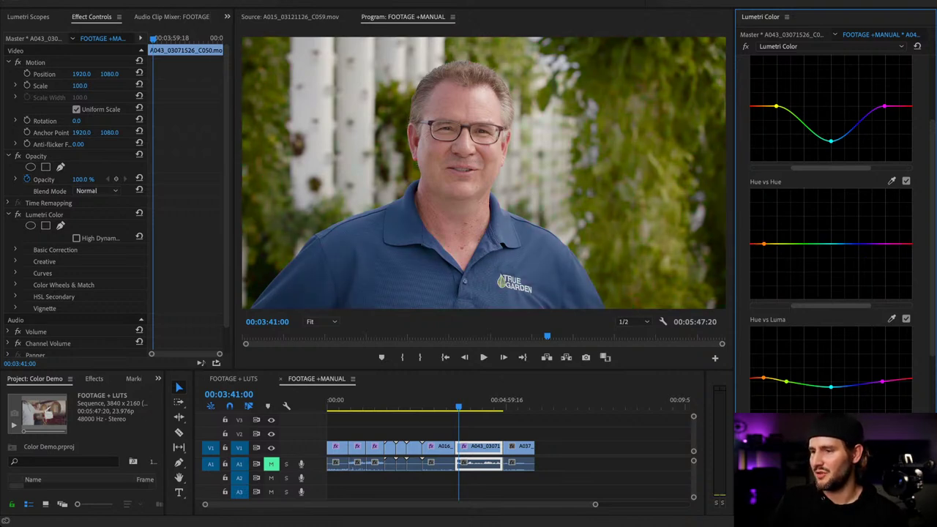
{"action": "left_click", "coordinate": [830, 244]}
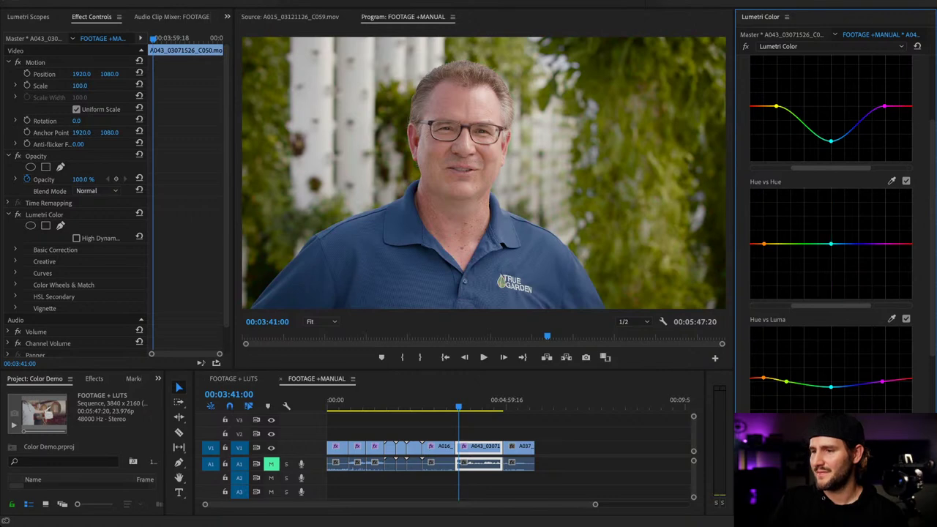
{"action": "left_click", "coordinate": [800, 244]}
{"action": "mouse_move", "coordinate": [799, 244]}
{"action": "left_mouse_down"}
{"action": "mouse_move", "coordinate": [799, 277]}
{"action": "mouse_move", "coordinate": [799, 252]}
{"action": "mouse_move", "coordinate": [798, 260]}
{"action": "left_mouse_up"}
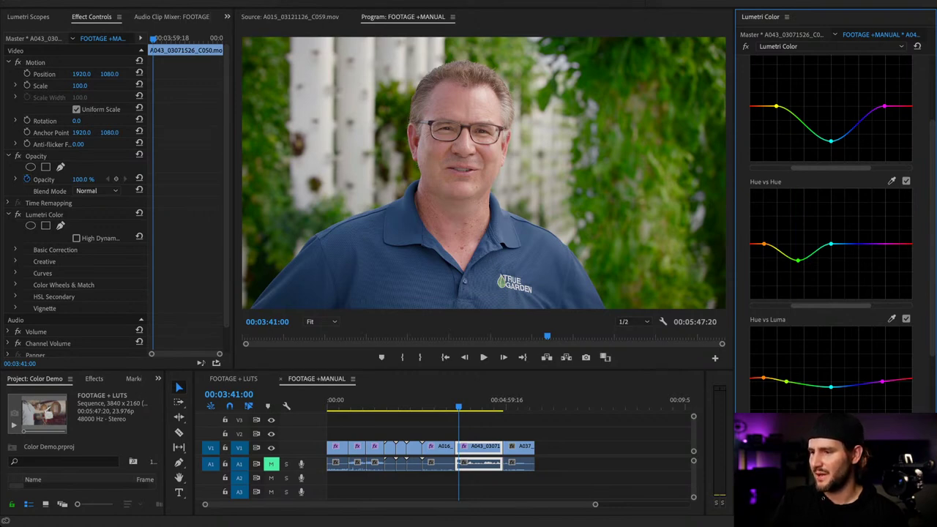
- Set the blue polo clip's Basic Correction saturation to 140
{"action": "scroll", "coordinate": [805, 256], "scroll_direction": "up", "scroll_amount": 5}
{"action": "left_click", "coordinate": [763, 68]}
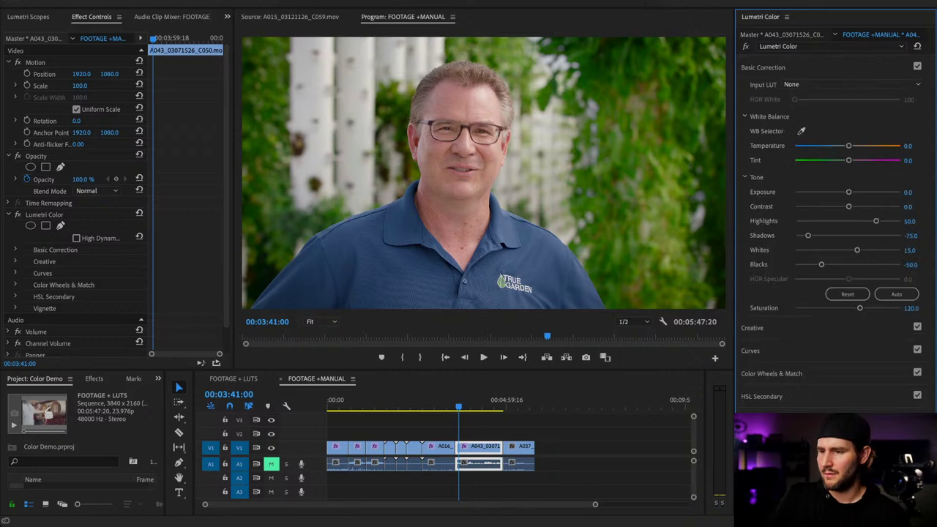
{"action": "left_click", "coordinate": [911, 308]}
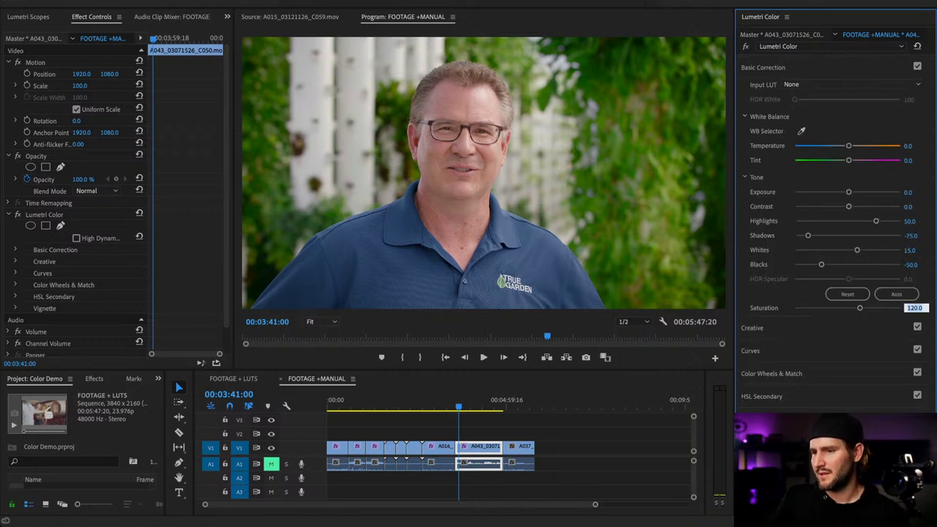
{"action": "type", "text": "140"}
{"action": "key", "text": "Return"}
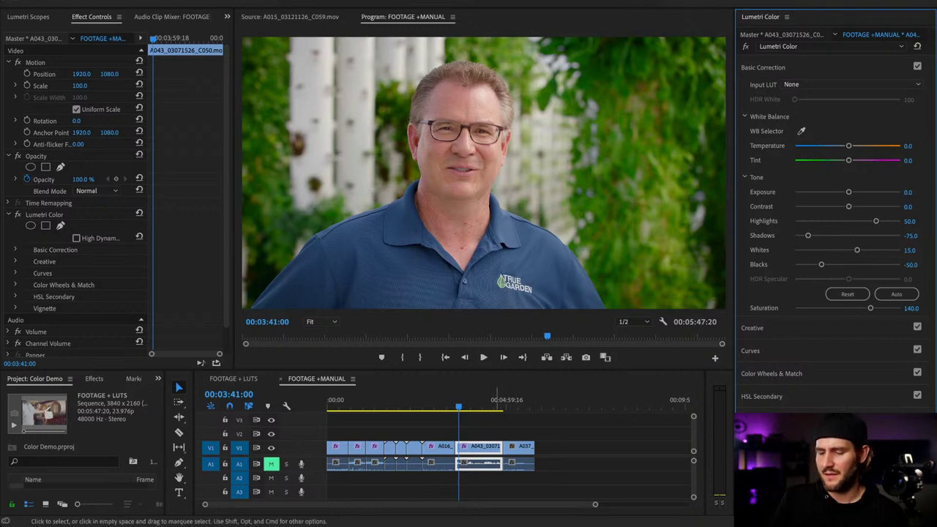
- Go to the barbershop clip at the end of the sequence and paste the copied Lumetri grade onto it
{"action": "left_click", "coordinate": [497, 428]}
{"action": "key", "text": "Down"}
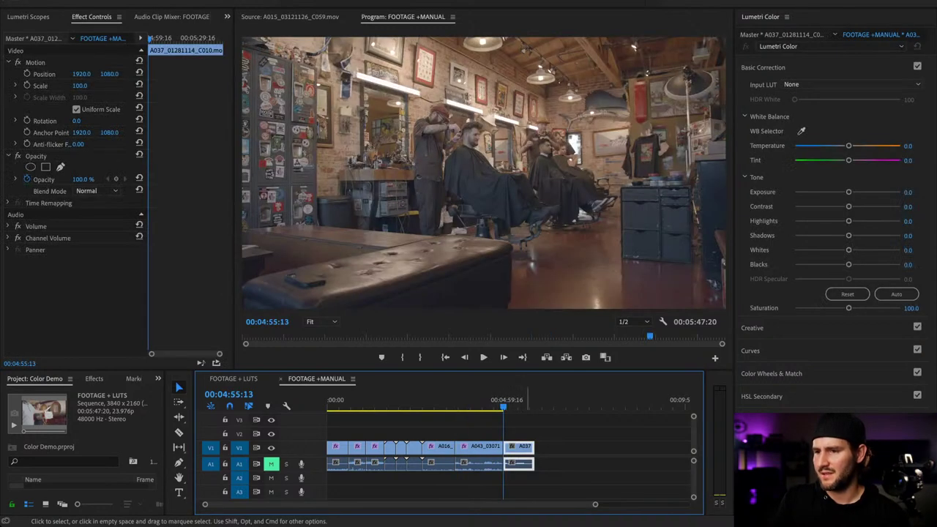
{"action": "key", "text": "super+v"}
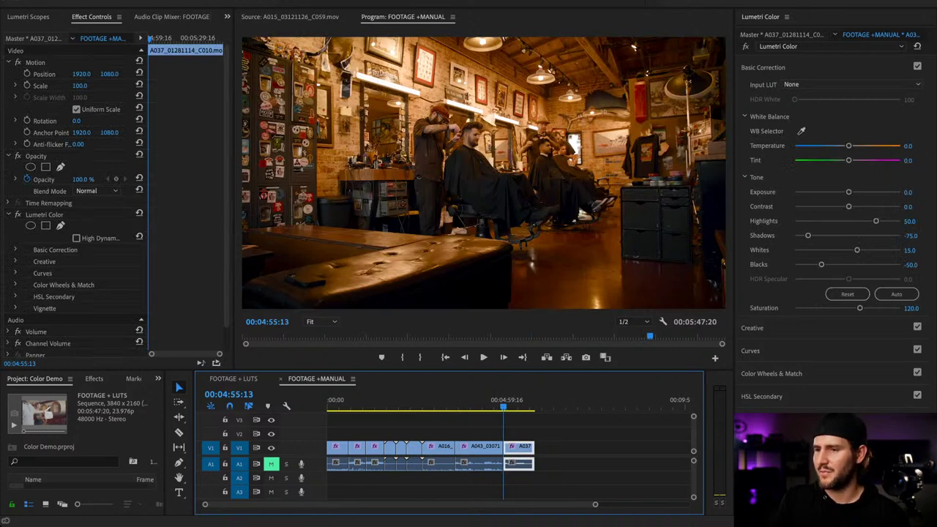
{"action": "left_click", "coordinate": [763, 67]}
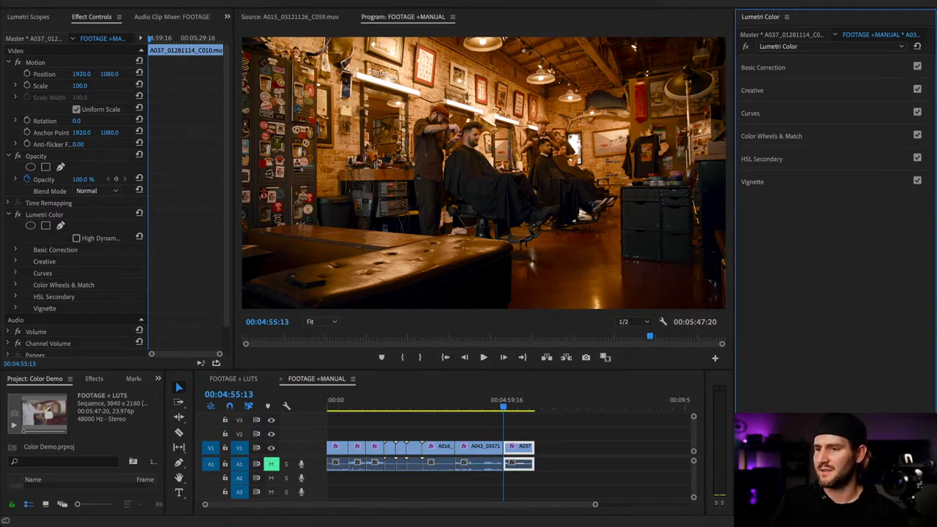
{"action": "left_click", "coordinate": [750, 113]}
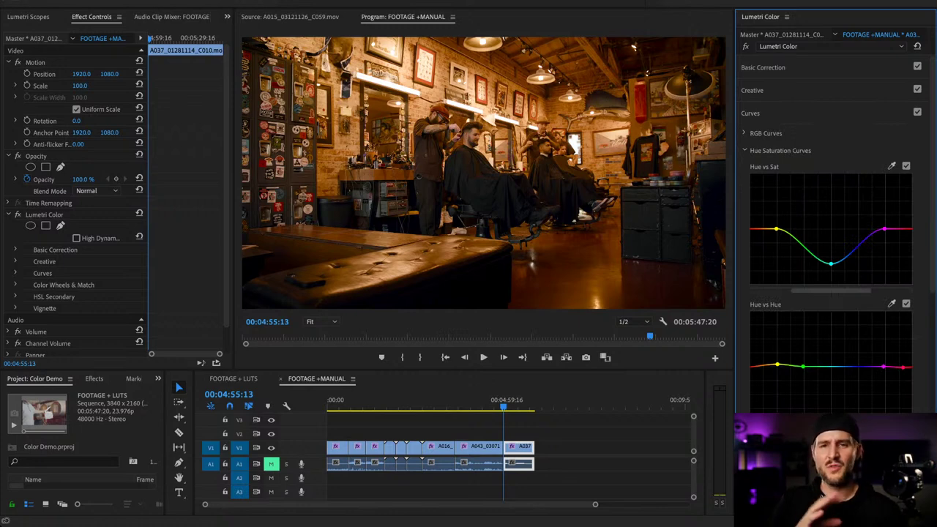
{"action": "left_click", "coordinate": [751, 114]}
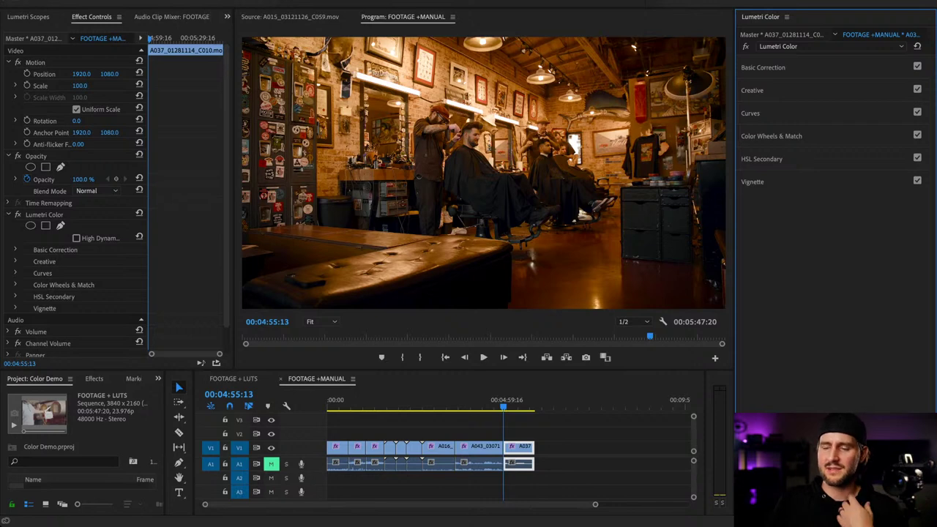
- Review the mushroom farm clips in the FOOTAGE + LUTS sequence and return to the FOOTAGE +MANUAL sequence
{"action": "key", "text": "grave"}
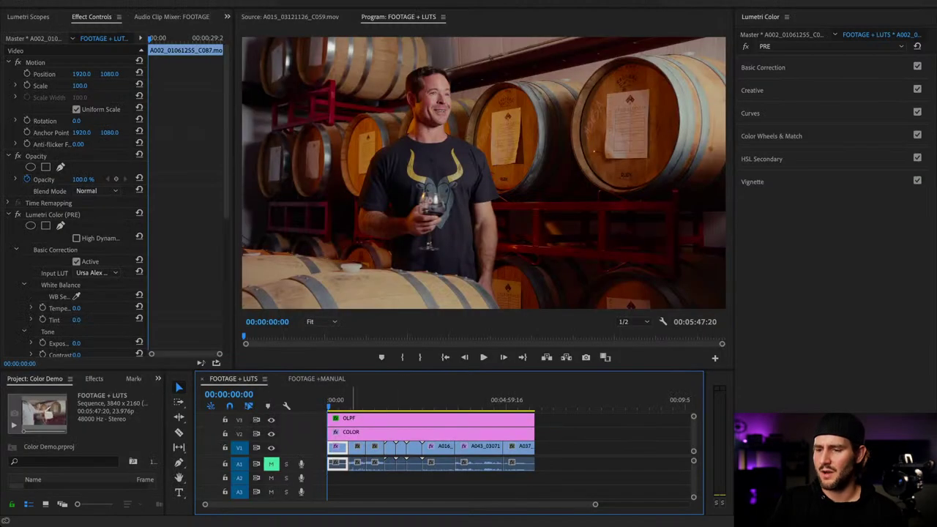
{"action": "left_click", "coordinate": [356, 401]}
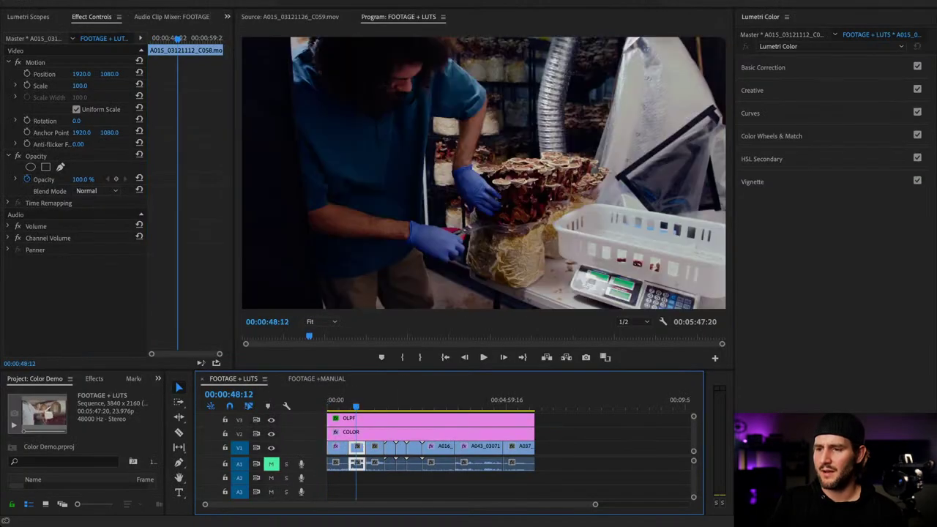
{"action": "left_click", "coordinate": [373, 401]}
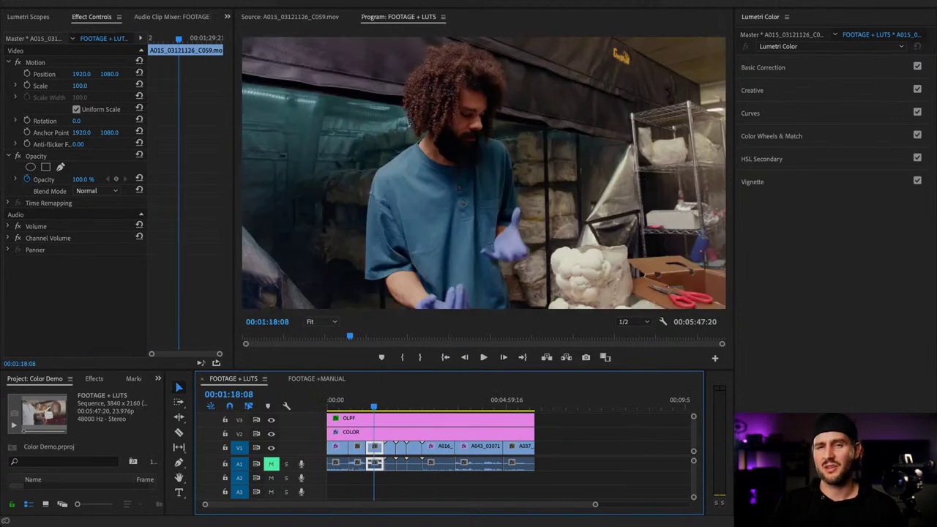
{"action": "key", "text": "Up"}
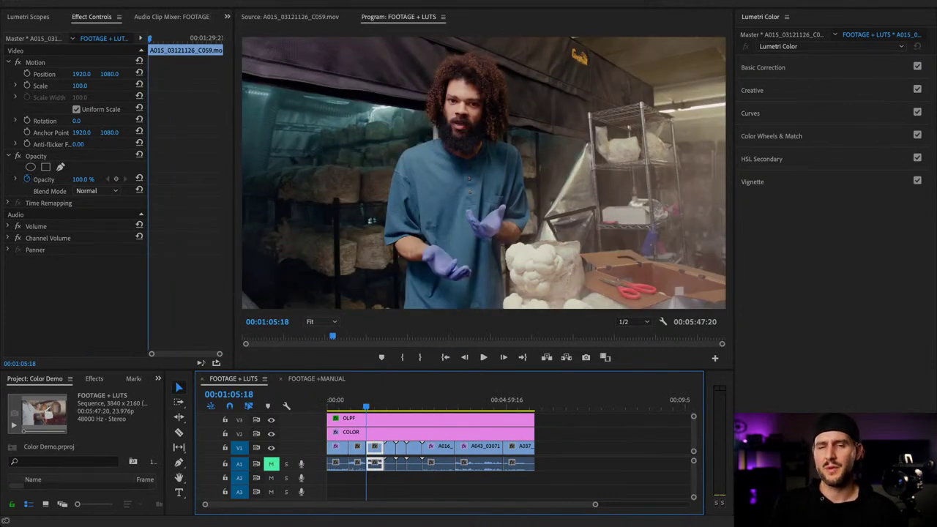
{"action": "left_click", "coordinate": [316, 378]}
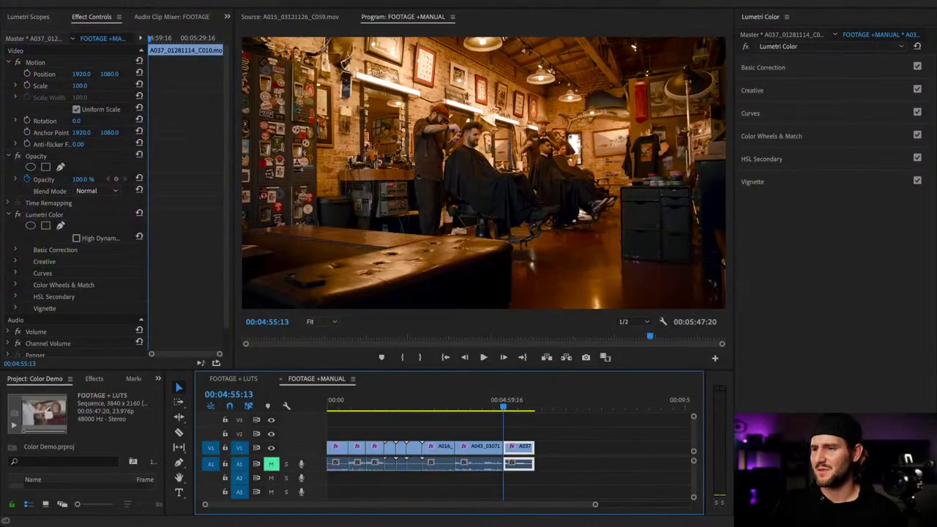
- Try raising the barbershop clip's contrast and lowering it to -34.7, and set it back to 0
{"action": "left_click", "coordinate": [763, 68]}
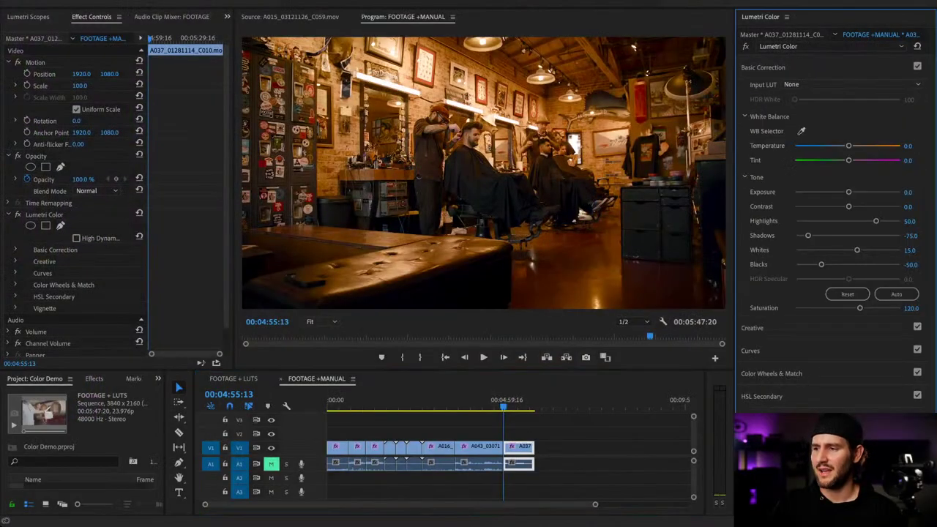
{"action": "left_click", "coordinate": [908, 207]}
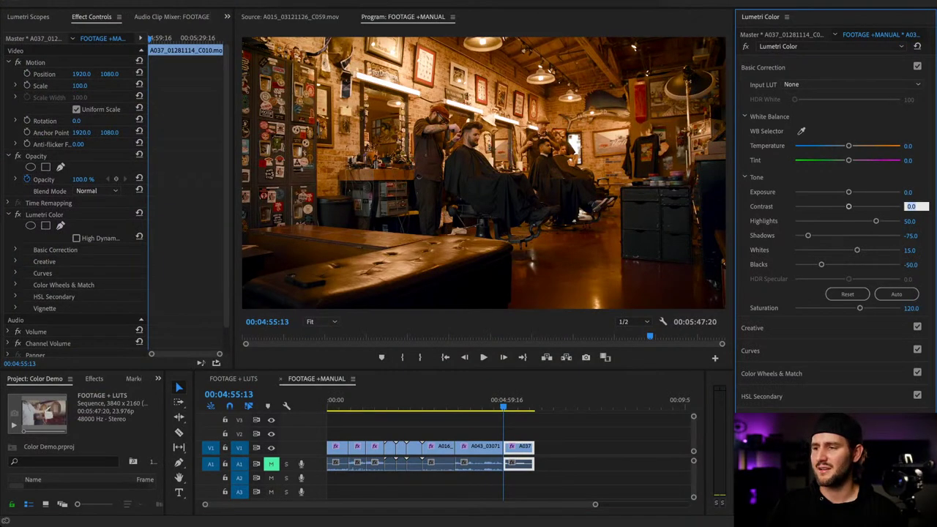
{"action": "type", "text": "41.1"}
{"action": "key", "text": "Return"}
{"action": "left_click_drag", "start_coordinate": [874, 206], "coordinate": [830, 207]}
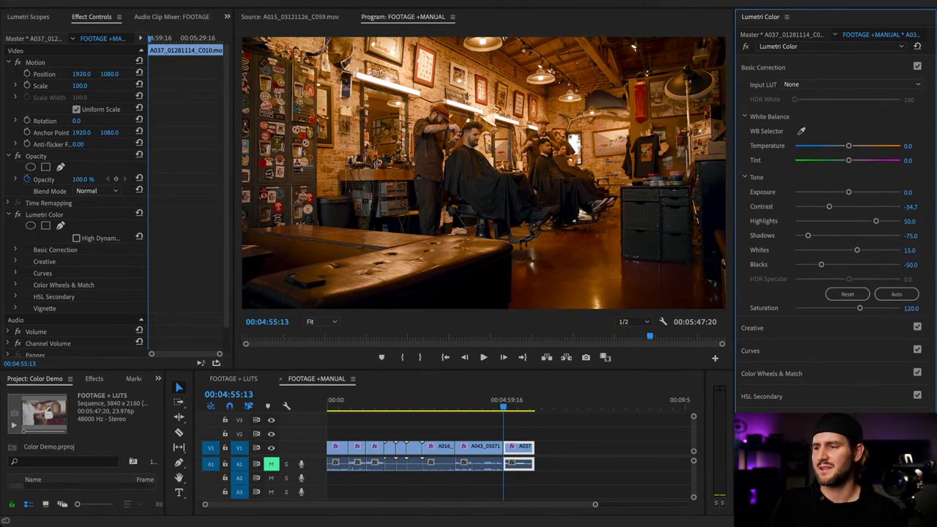
{"action": "left_click", "coordinate": [910, 207]}
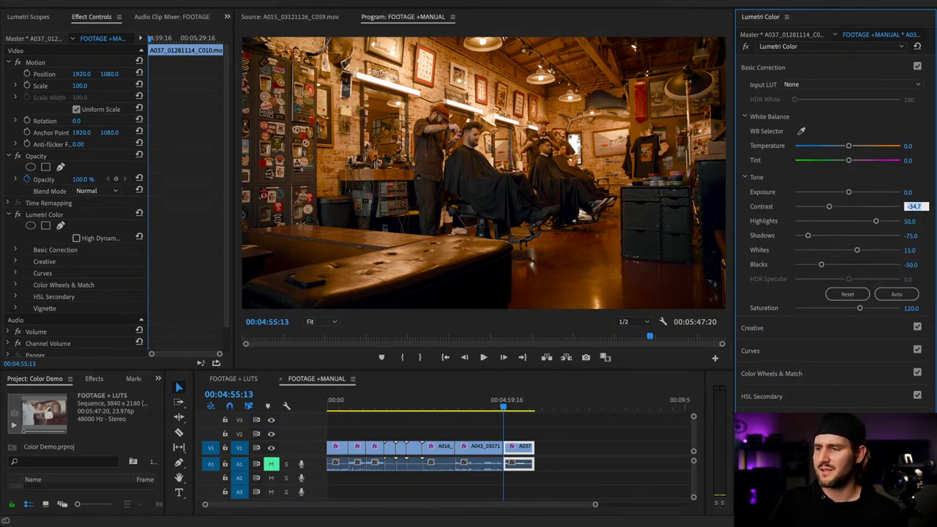
{"action": "type", "text": "0"}
{"action": "key", "text": "Return"}
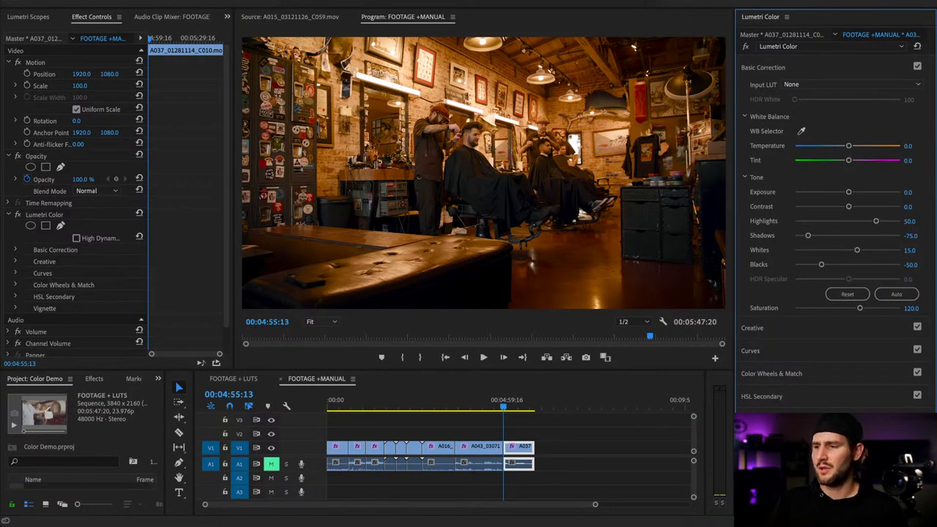
- Try an exposure of -1 on the barbershop clip with the Lumetri Scopes shown, and set it back to 0
{"action": "left_click", "coordinate": [908, 192]}
{"action": "type", "text": "-1"}
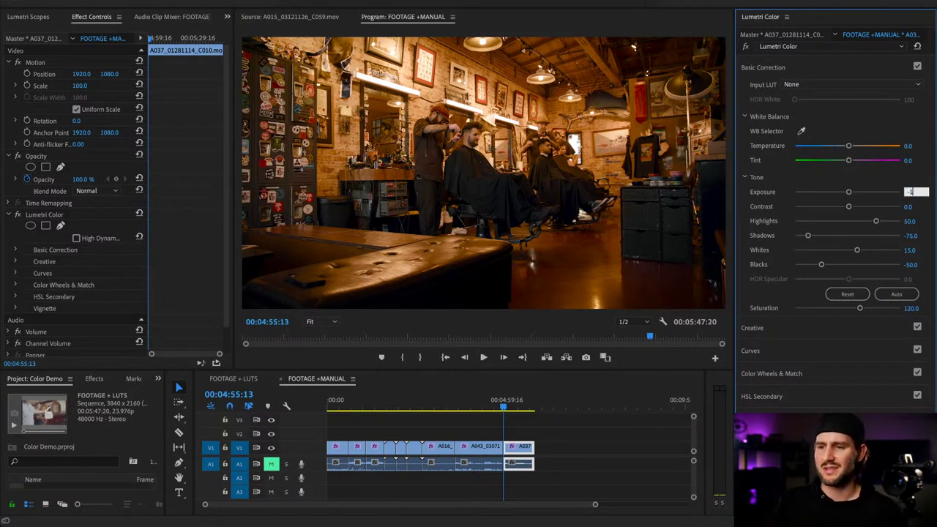
{"action": "key", "text": "Return"}
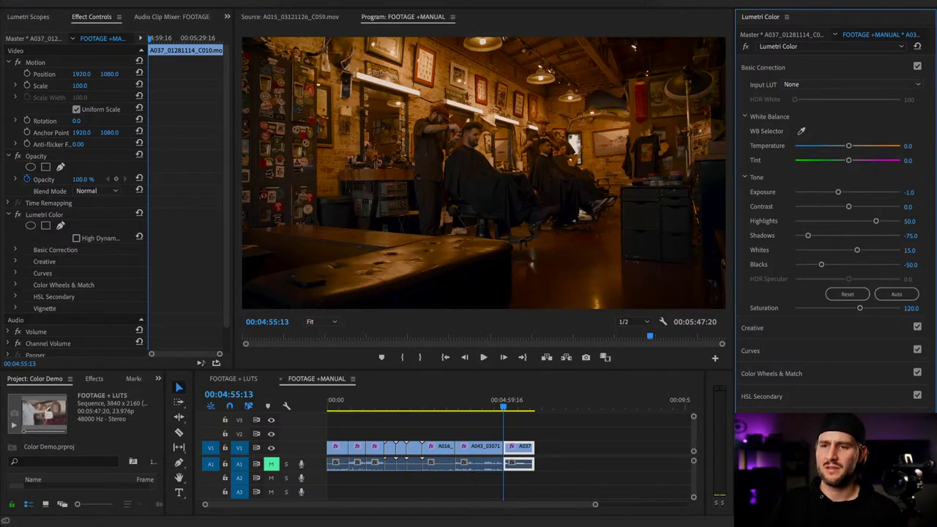
{"action": "left_click", "coordinate": [28, 17]}
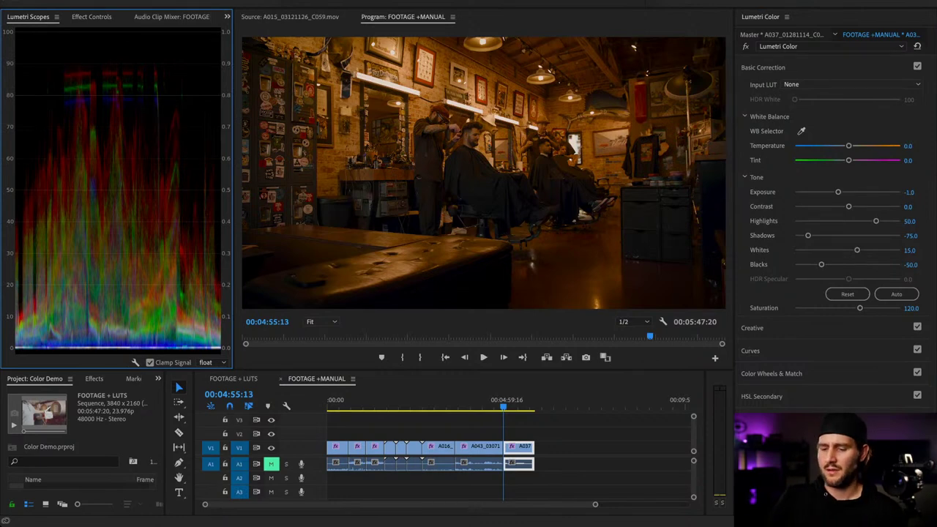
{"action": "left_click", "coordinate": [910, 192]}
{"action": "type", "text": "0"}
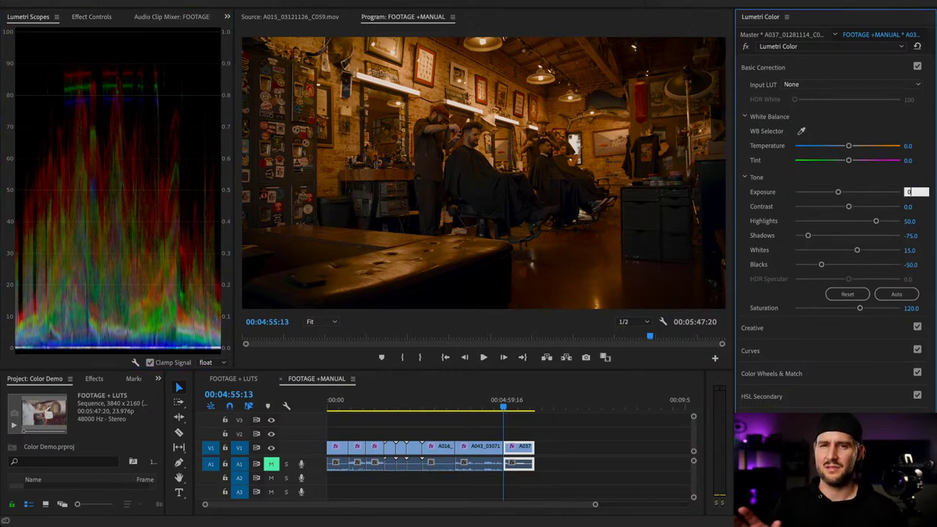
{"action": "key", "text": "Return"}
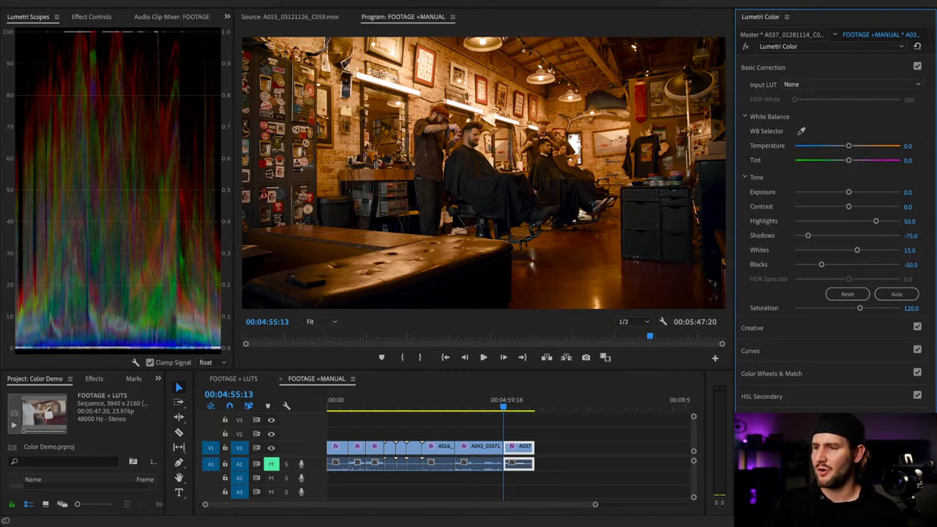
- Examine the Creative adjustments and the Hue Saturation Curves of the grade pasted on the barbershop clip
{"action": "left_click", "coordinate": [763, 67]}
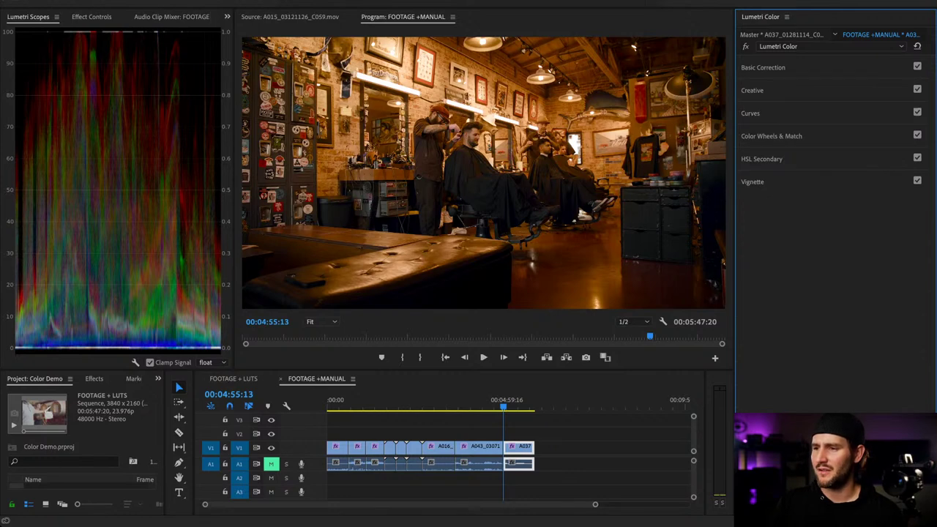
{"action": "left_click", "coordinate": [752, 91]}
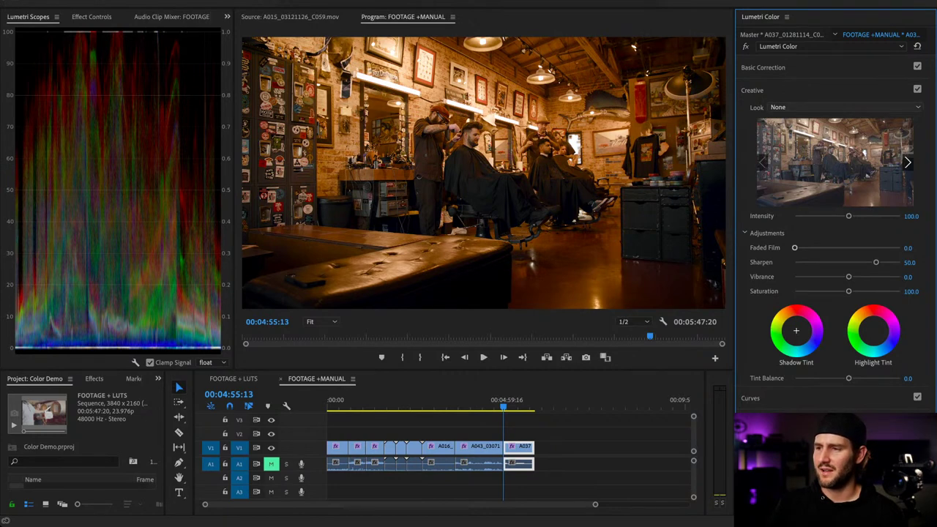
{"action": "left_click", "coordinate": [752, 90]}
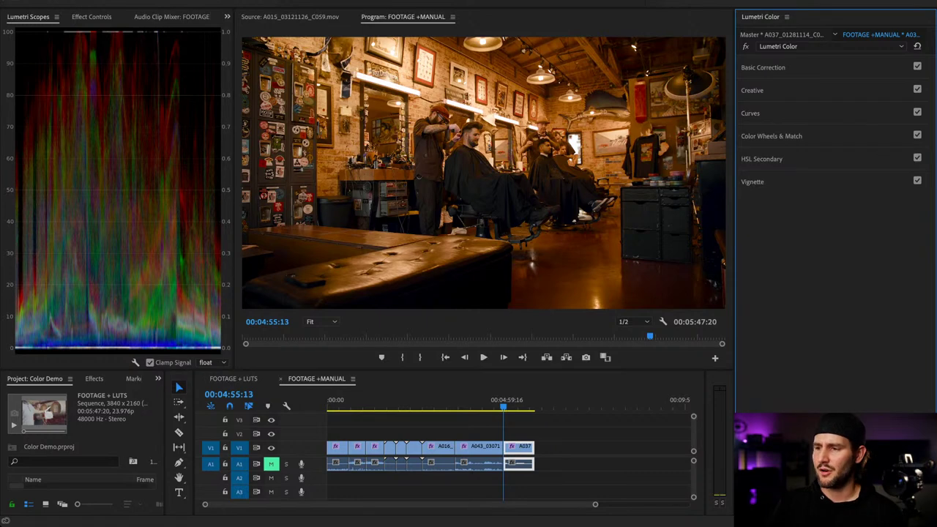
{"action": "left_click", "coordinate": [751, 113]}
{"action": "scroll", "coordinate": [831, 234], "scroll_direction": "down", "scroll_amount": 5}
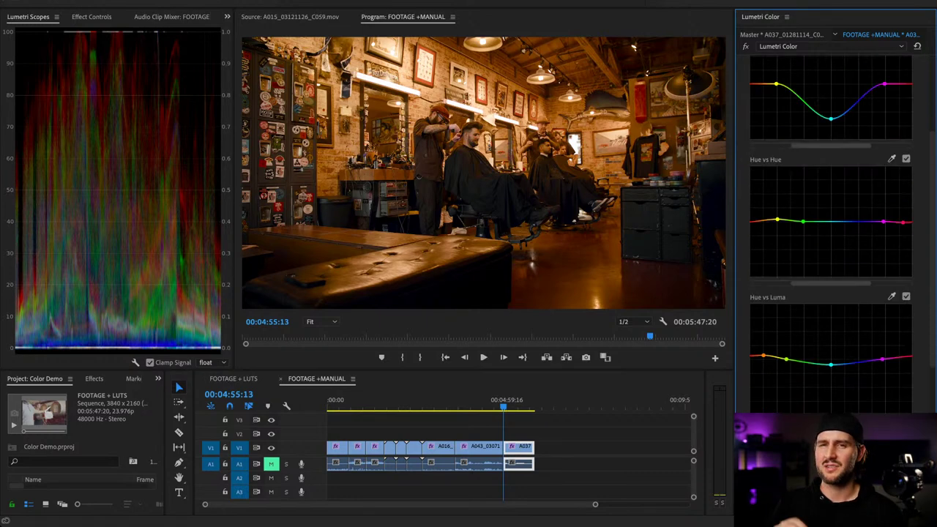
{"action": "scroll", "coordinate": [830, 234], "scroll_direction": "up", "scroll_amount": 5}
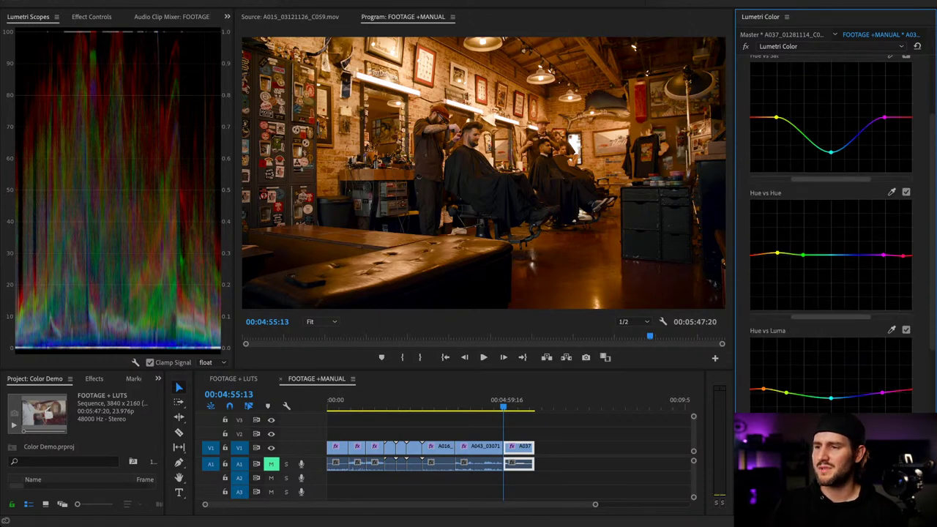
{"action": "left_click", "coordinate": [751, 113]}
{"action": "left_click", "coordinate": [762, 68]}
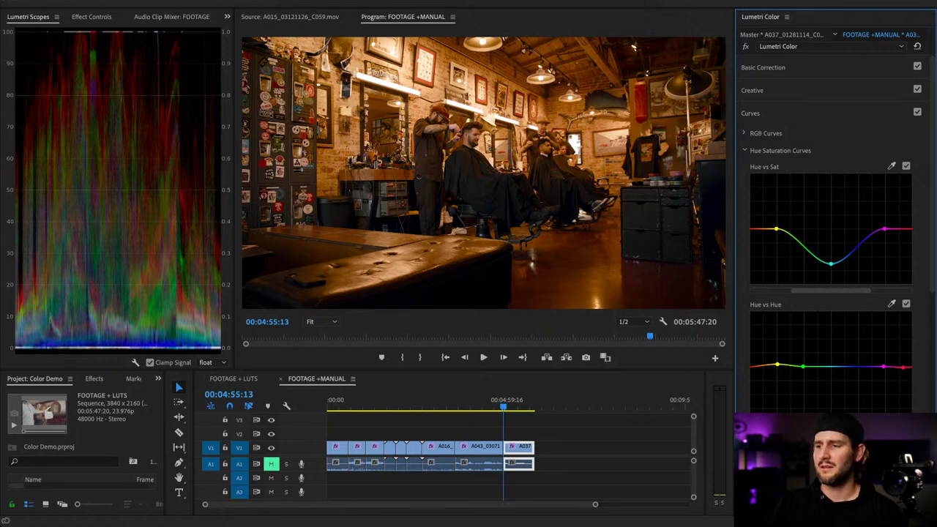
{"action": "scroll", "coordinate": [830, 234], "scroll_direction": "down", "scroll_amount": 5}
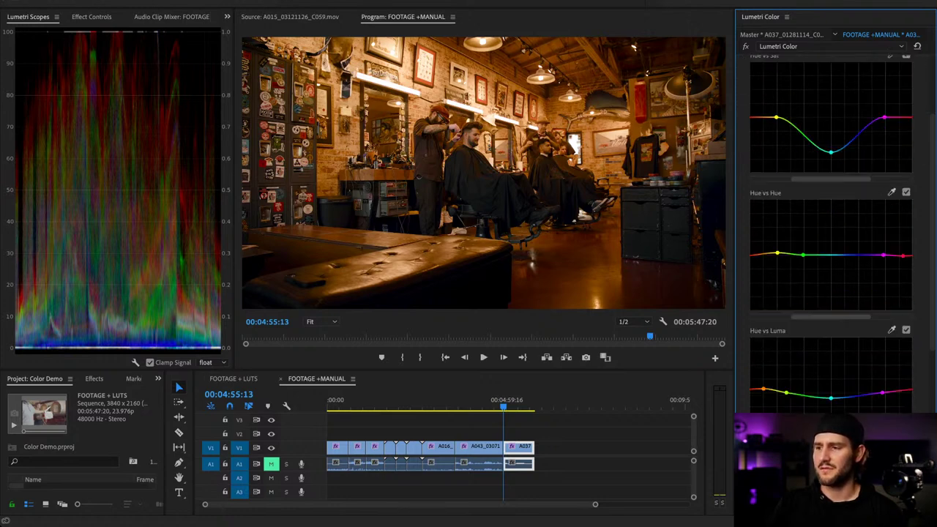
- Examine the RGB curves and the Basic Correction values of the grade on the barbershop clip
{"action": "scroll", "coordinate": [830, 234], "scroll_direction": "up", "scroll_amount": 5}
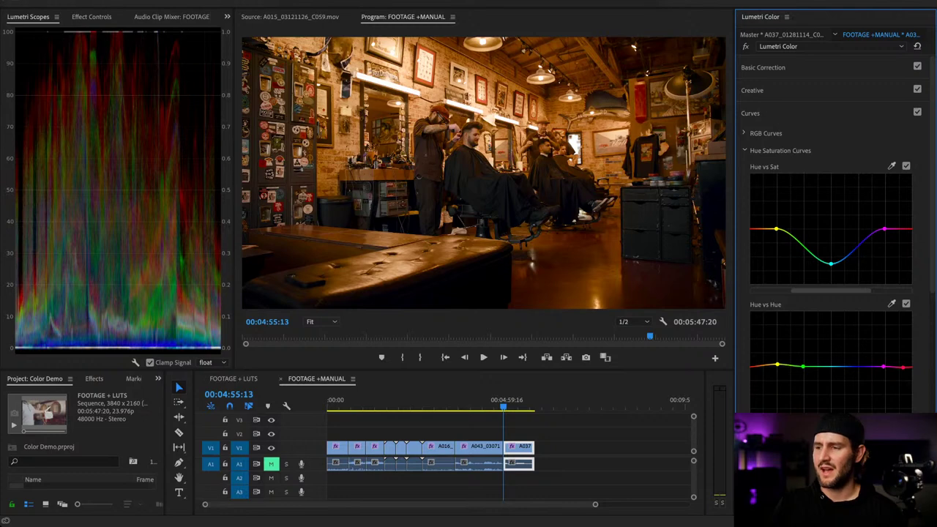
{"action": "left_click", "coordinate": [744, 133]}
{"action": "left_click", "coordinate": [812, 180]}
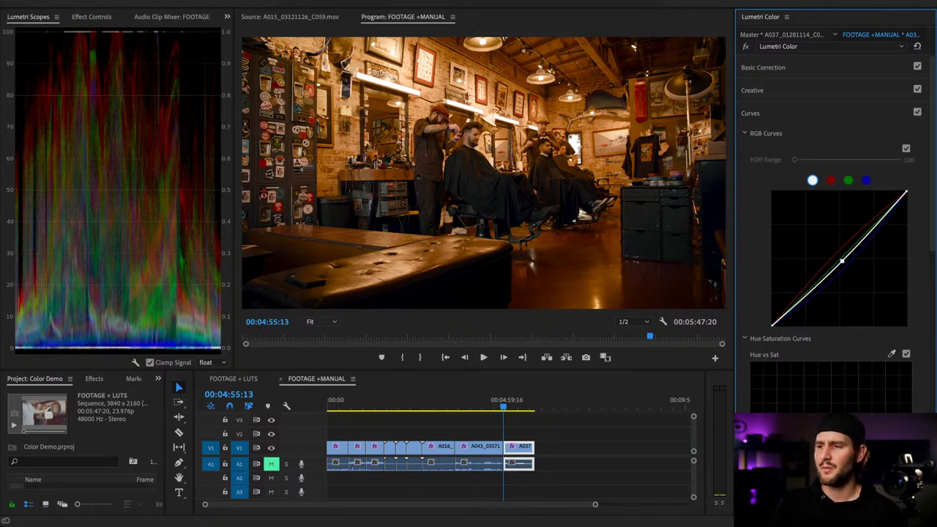
{"action": "left_click", "coordinate": [751, 113]}
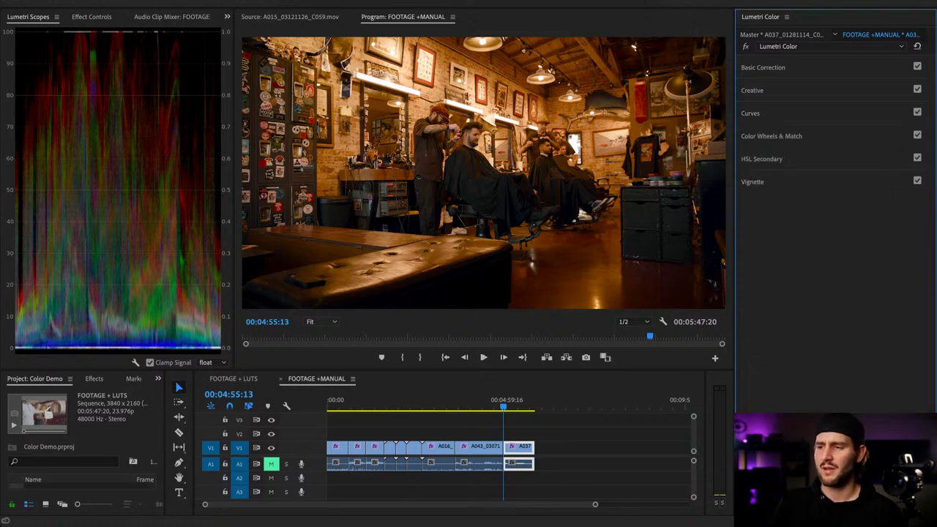
{"action": "left_click", "coordinate": [763, 68]}
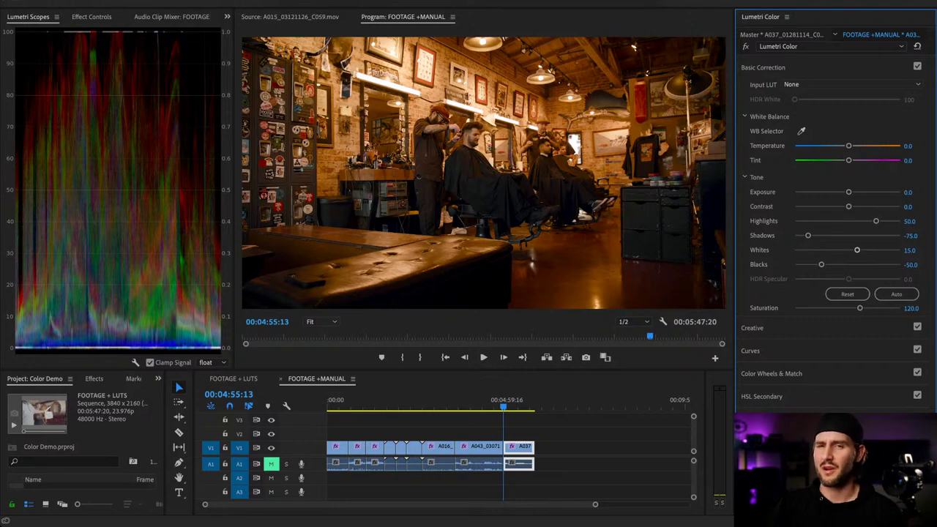
{"action": "left_click", "coordinate": [762, 67]}
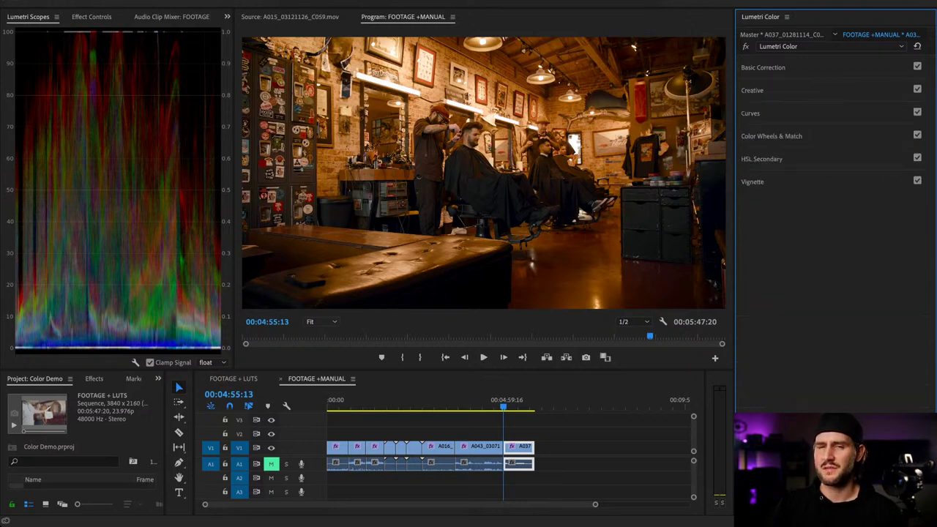
{"action": "left_click", "coordinate": [751, 113]}
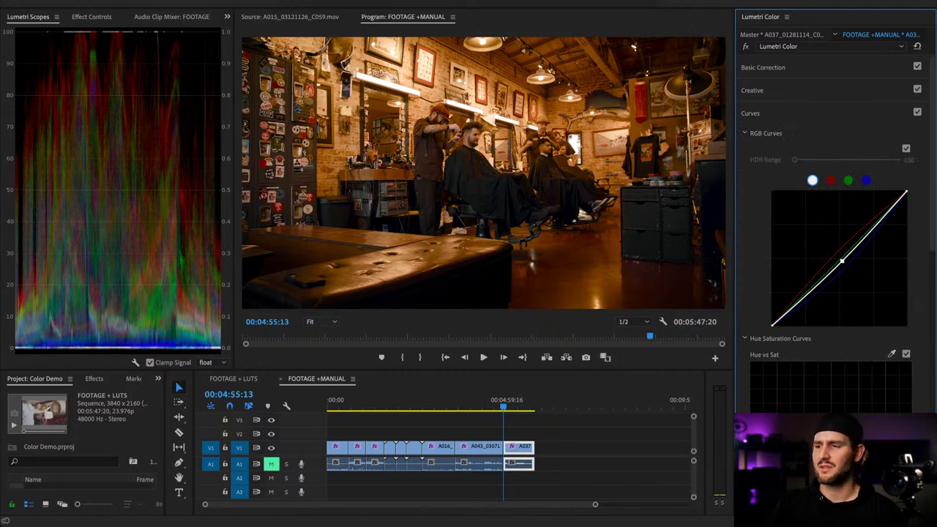
{"action": "left_click", "coordinate": [751, 113]}
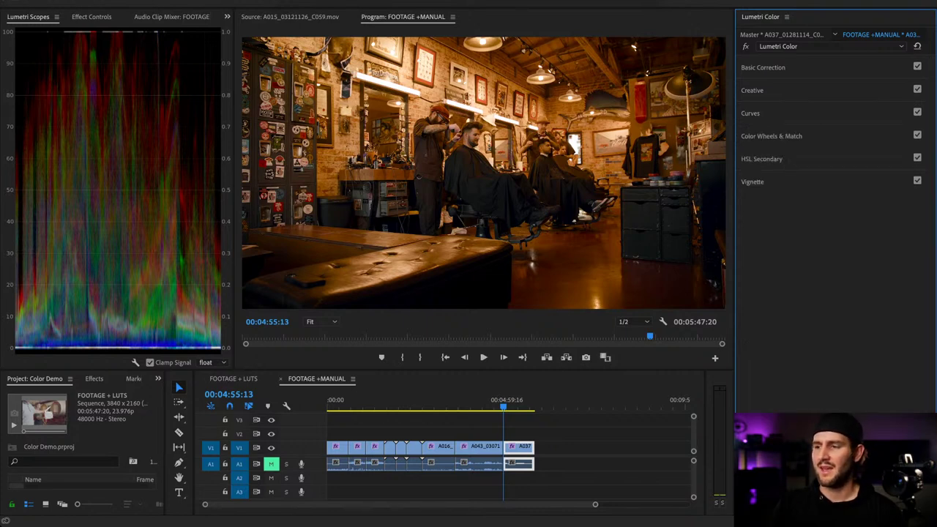
- Examine the Color Wheels & Match and HSL Secondary controls and compare the HSL key with the clip's Hue Saturation Curves
{"action": "left_click", "coordinate": [771, 136]}
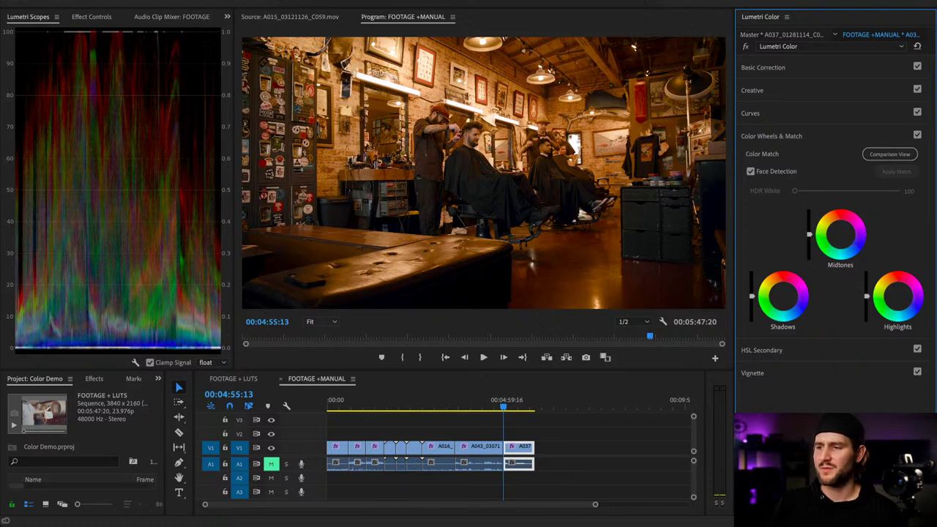
{"action": "left_click", "coordinate": [771, 137]}
{"action": "left_click", "coordinate": [762, 159]}
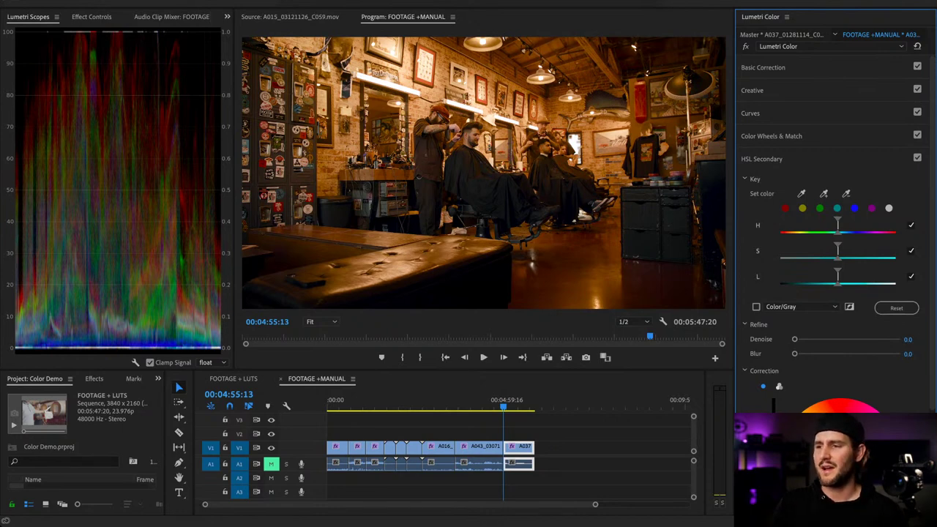
{"action": "left_click", "coordinate": [751, 113]}
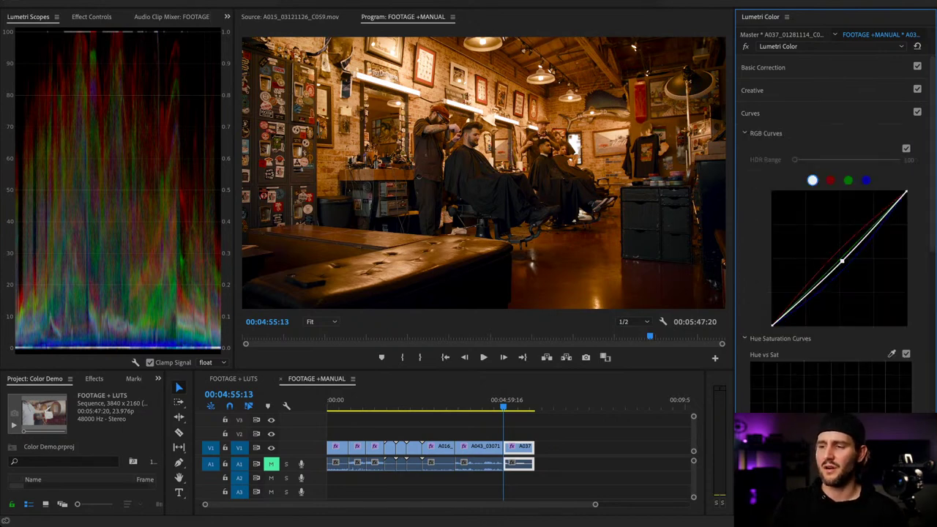
{"action": "scroll", "coordinate": [831, 241], "scroll_direction": "down", "scroll_amount": 5}
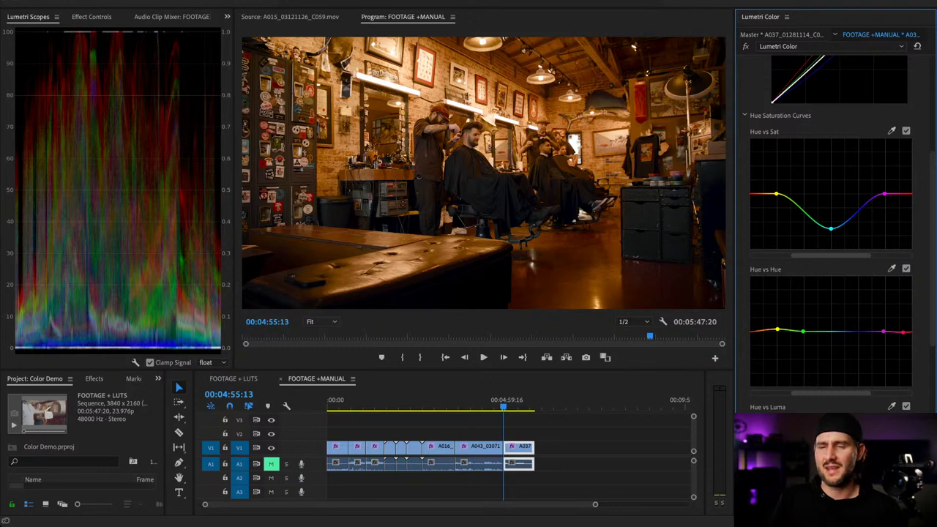
{"action": "scroll", "coordinate": [835, 235], "scroll_direction": "up", "scroll_amount": 5}
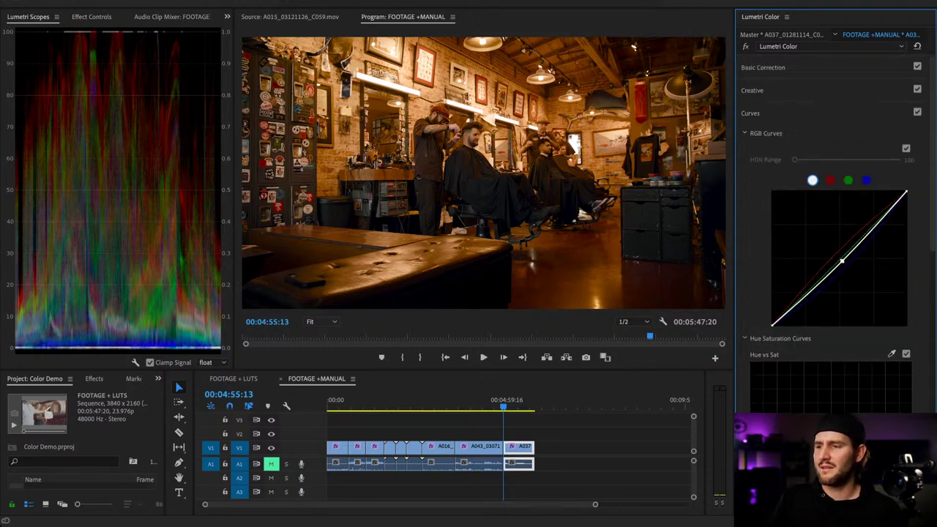
{"action": "left_click", "coordinate": [751, 114]}
{"action": "left_click", "coordinate": [762, 159]}
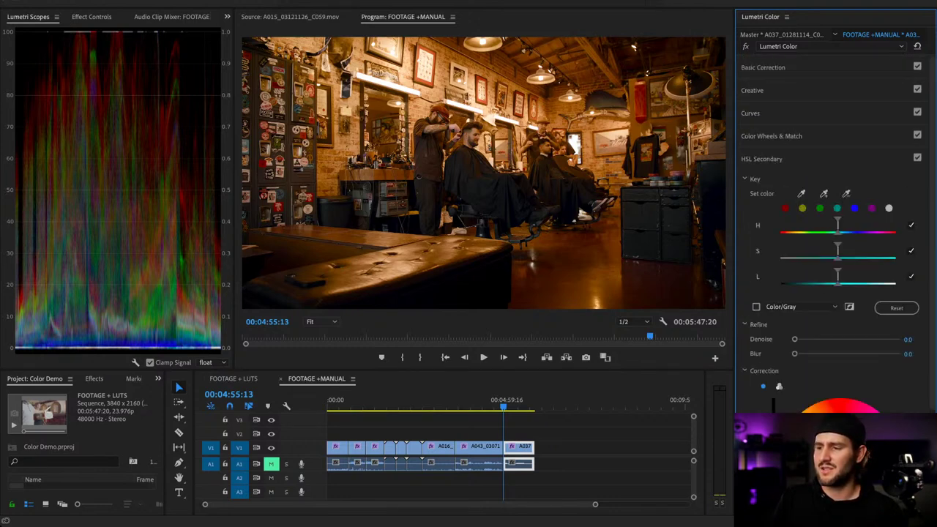
{"action": "scroll", "coordinate": [834, 234], "scroll_direction": "down", "scroll_amount": 2}
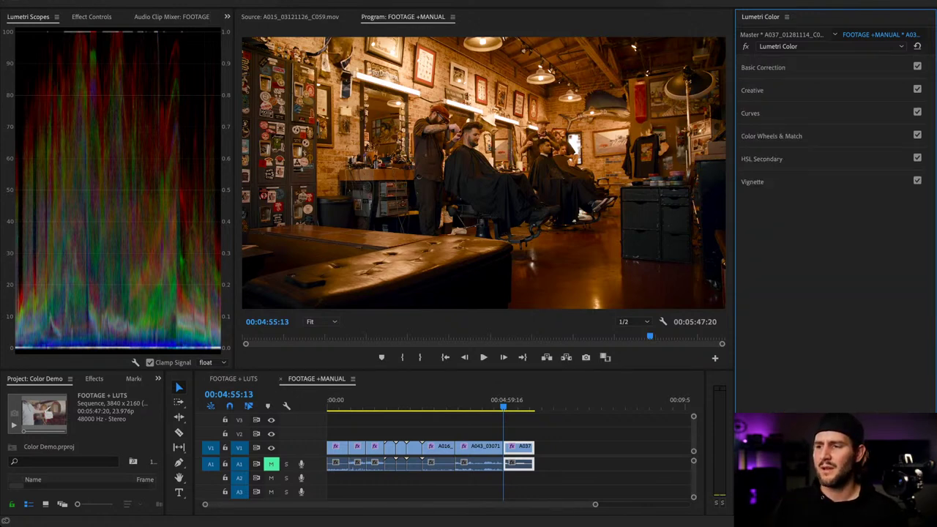
- Review the barbershop clip's Hue vs Sat, Hue vs Hue, Hue vs Luma and Luma vs Sat curves, and collapse the Curves section
{"action": "left_click", "coordinate": [750, 113]}
{"action": "scroll", "coordinate": [834, 219], "scroll_direction": "down", "scroll_amount": 5}
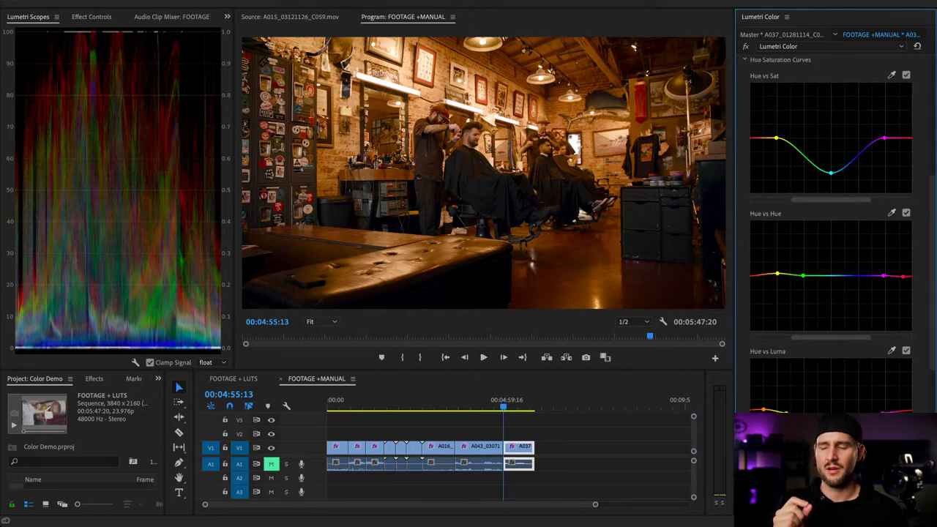
{"action": "scroll", "coordinate": [831, 219], "scroll_direction": "down", "scroll_amount": 3}
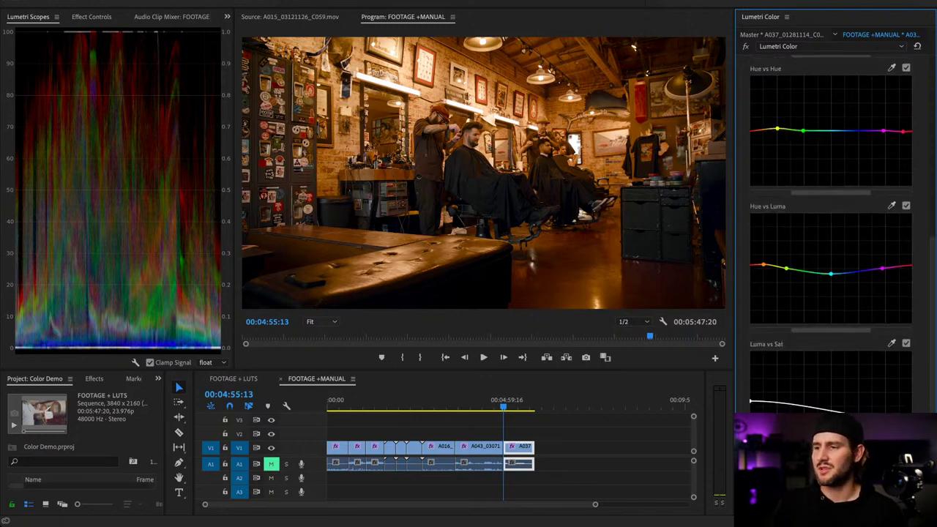
{"action": "scroll", "coordinate": [831, 219], "scroll_direction": "up", "scroll_amount": 8}
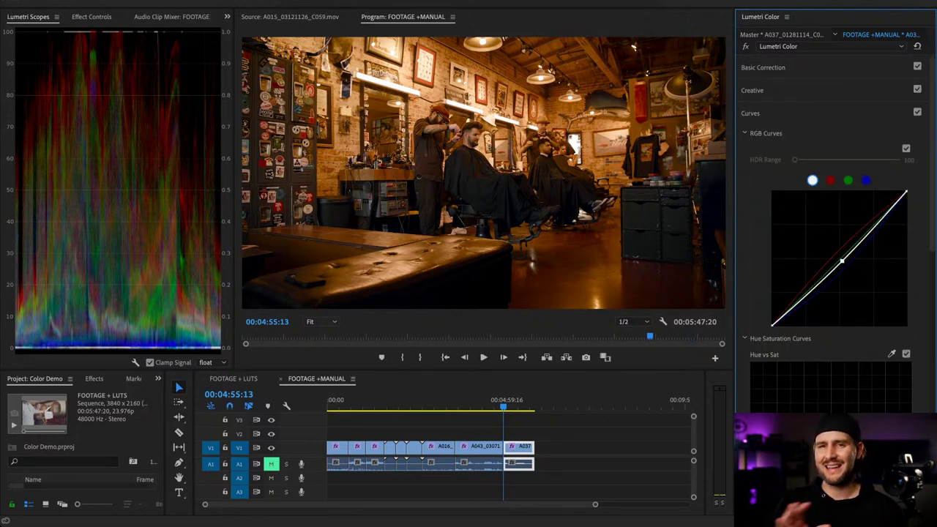
{"action": "left_click", "coordinate": [750, 114]}
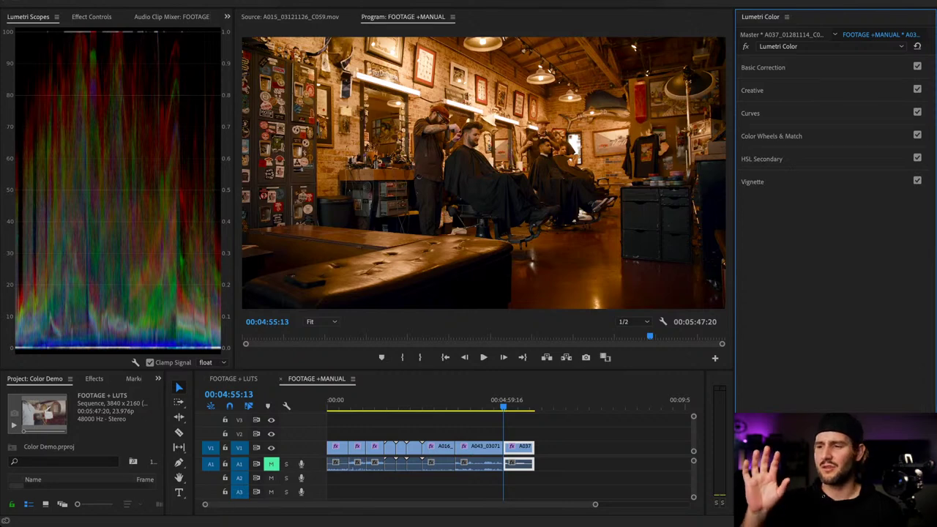